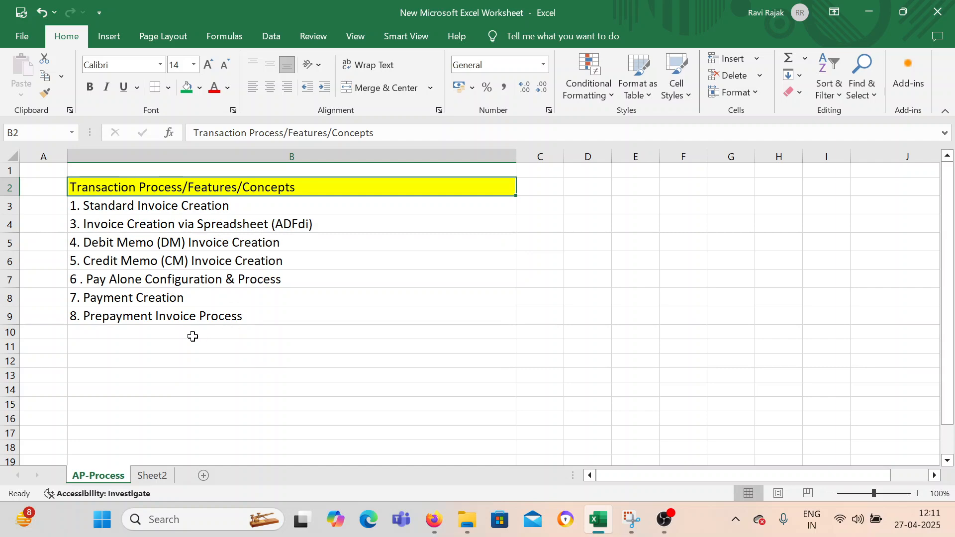
Review the payables topics listed on the AP-Process sheet and on Sheet2, ending on Standard Invoice Creation.
left_click_drag(175, 201, 192, 315)
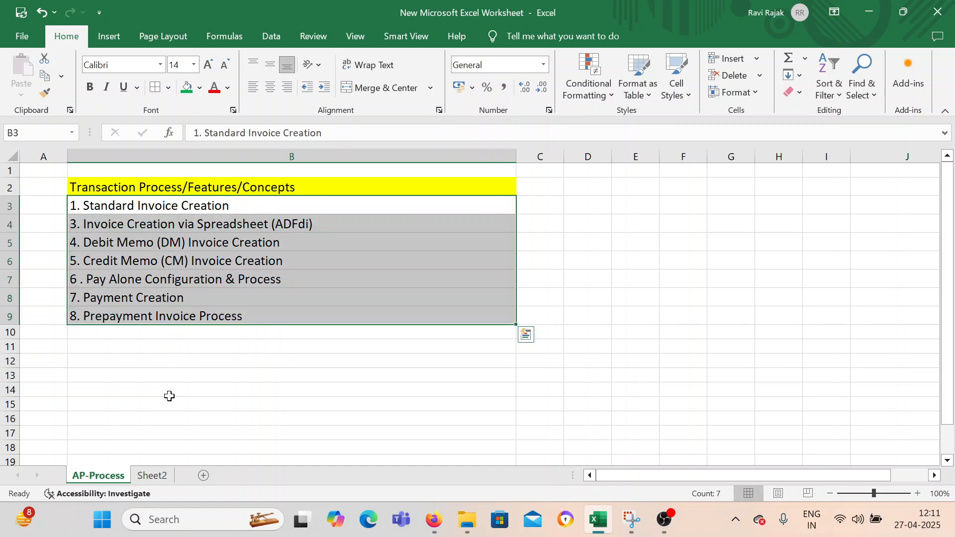
left_click(152, 475)
scroll(190, 353, "down", 3)
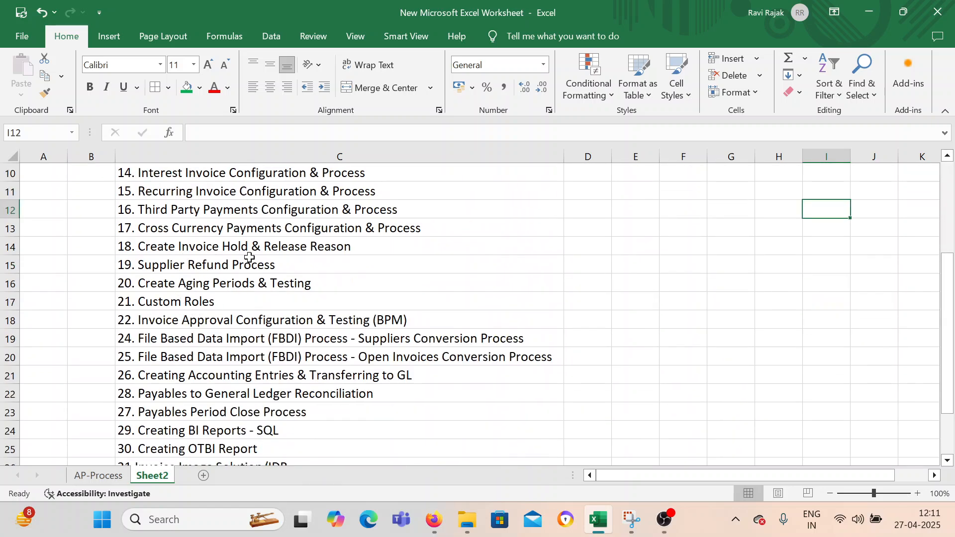
scroll(252, 265, "up", 1)
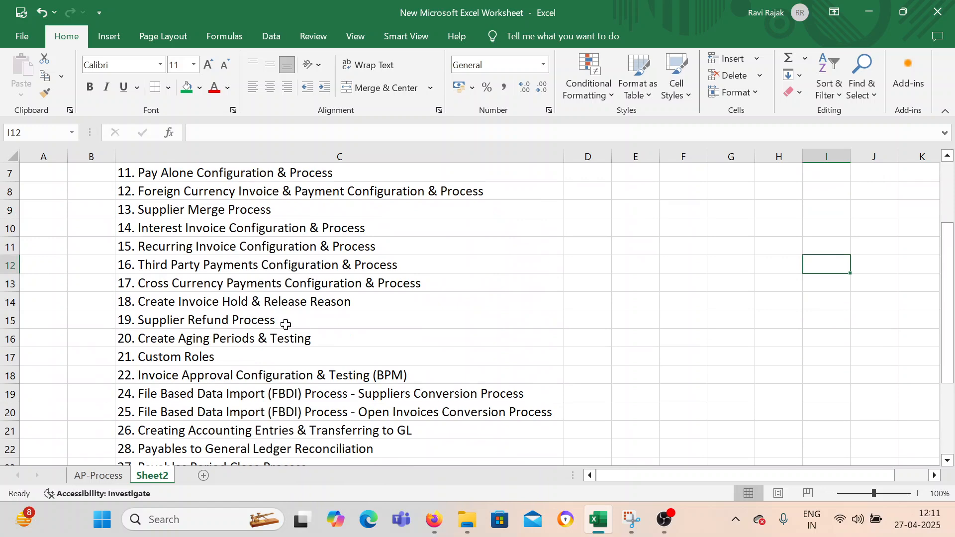
left_click(98, 475)
left_click(189, 317)
left_click_drag(181, 204, 188, 321)
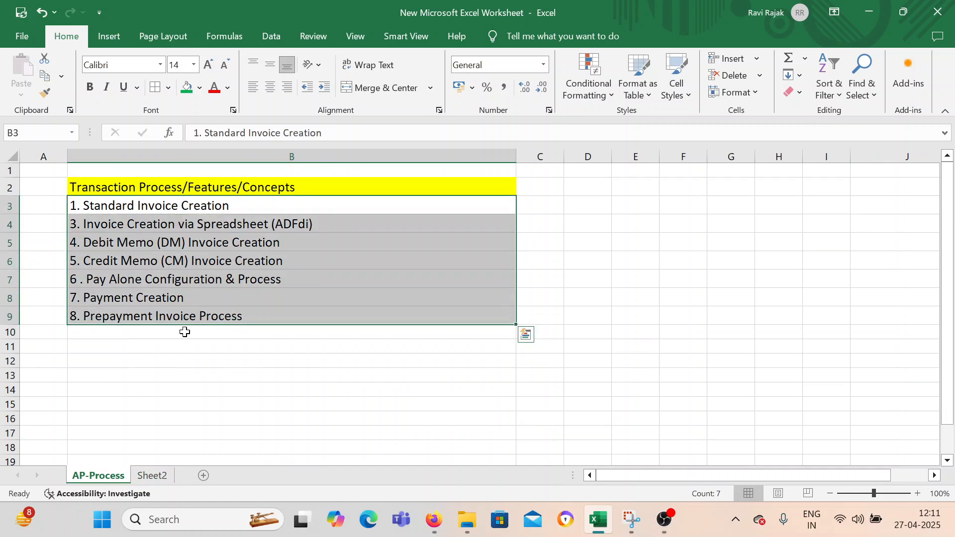
left_click(229, 386)
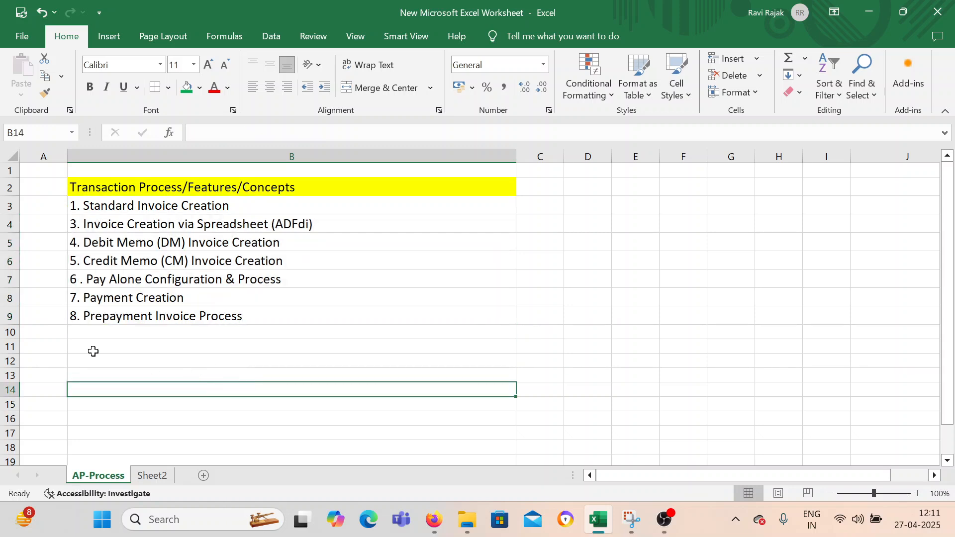
left_click(140, 205)
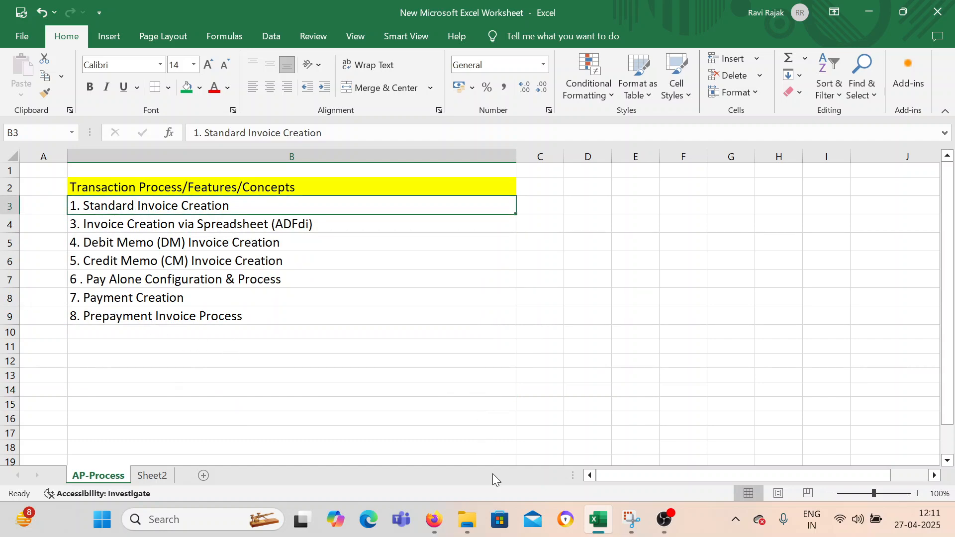
Switch to Oracle Fusion in Firefox and open the Payables Invoices work area.
left_click(434, 520)
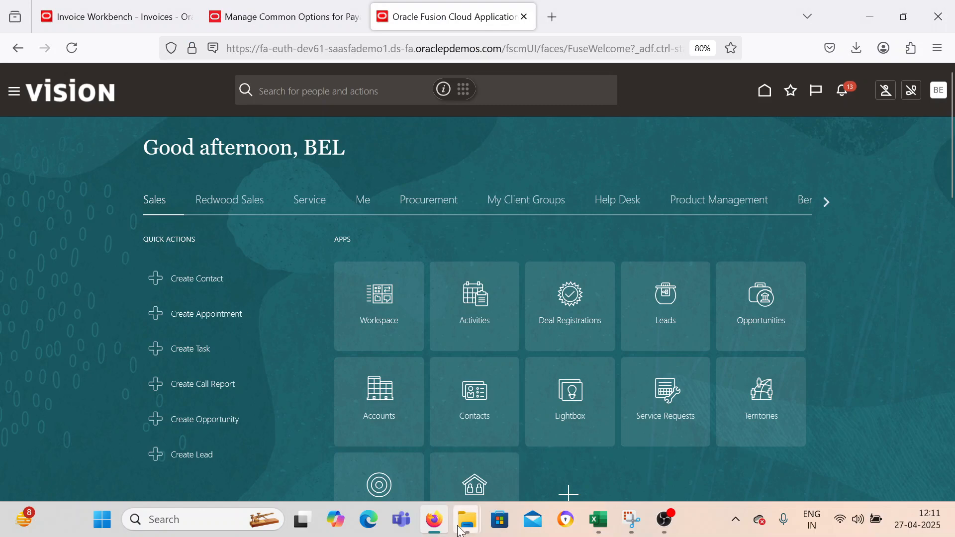
left_click(434, 519)
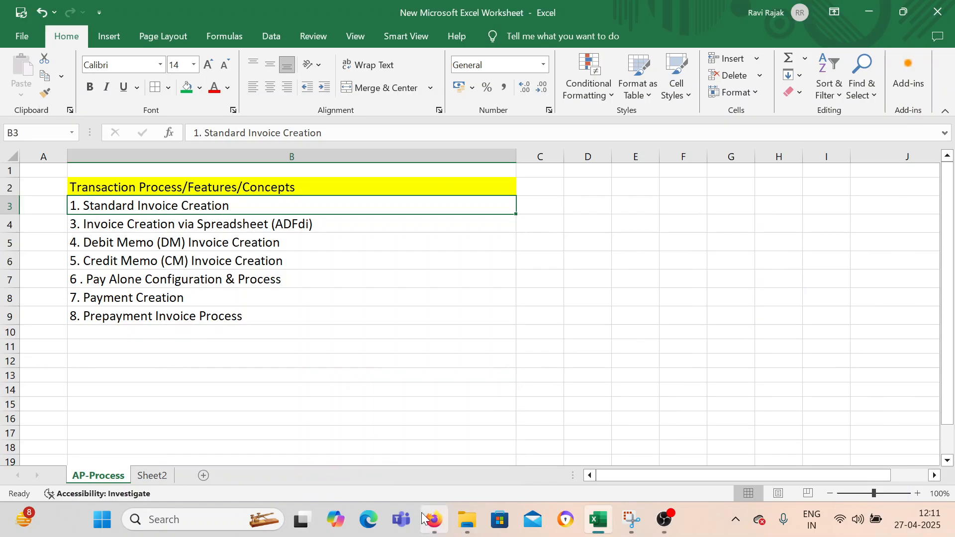
left_click(435, 519)
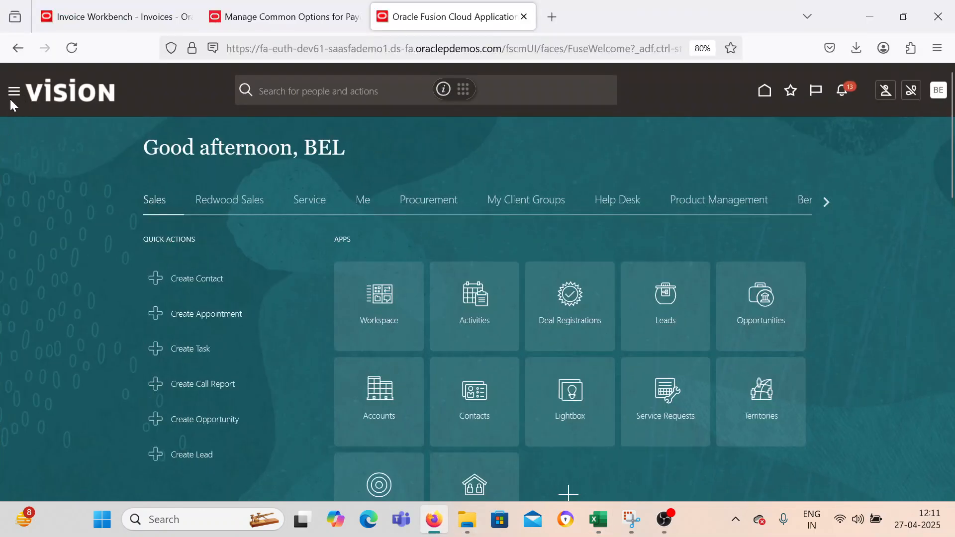
left_click(13, 92)
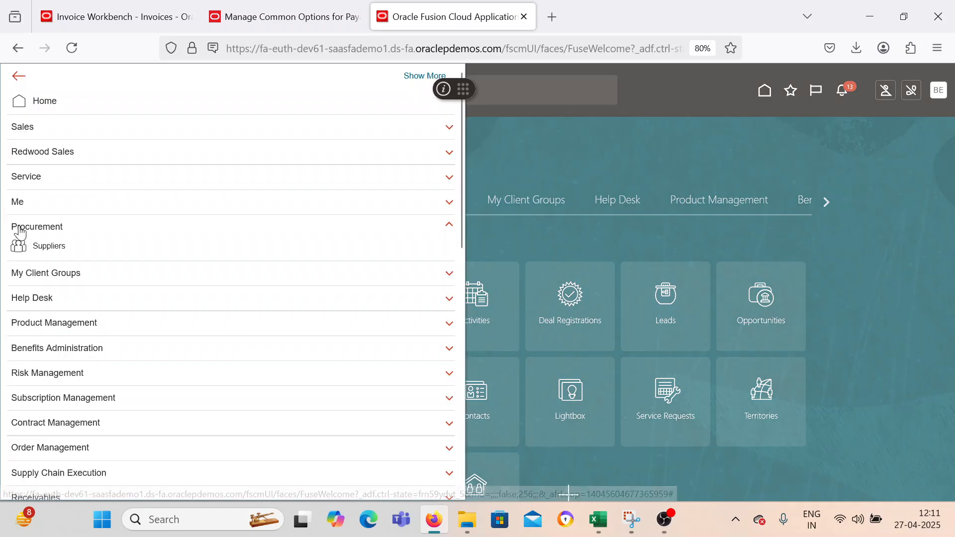
scroll(77, 309, "down", 3)
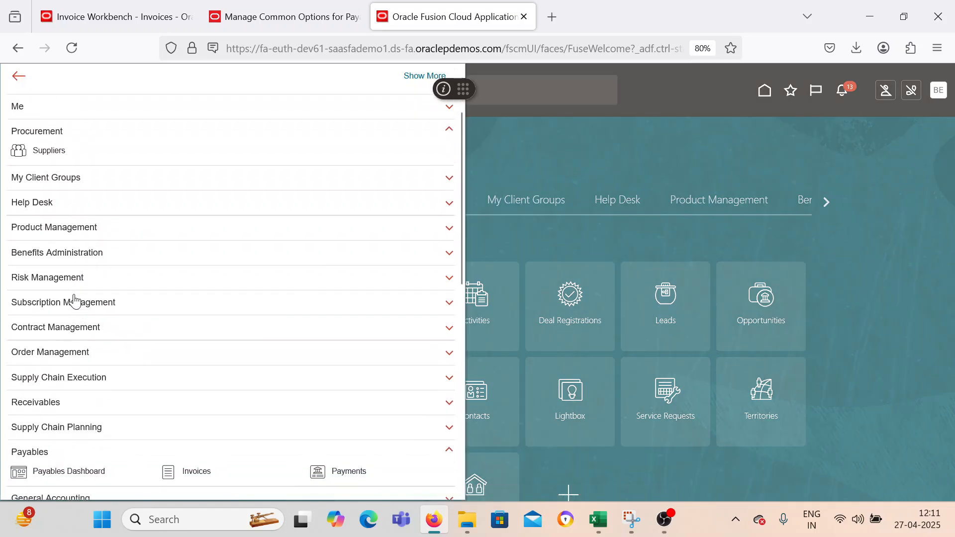
scroll(91, 320, "down", 2)
left_click(172, 376)
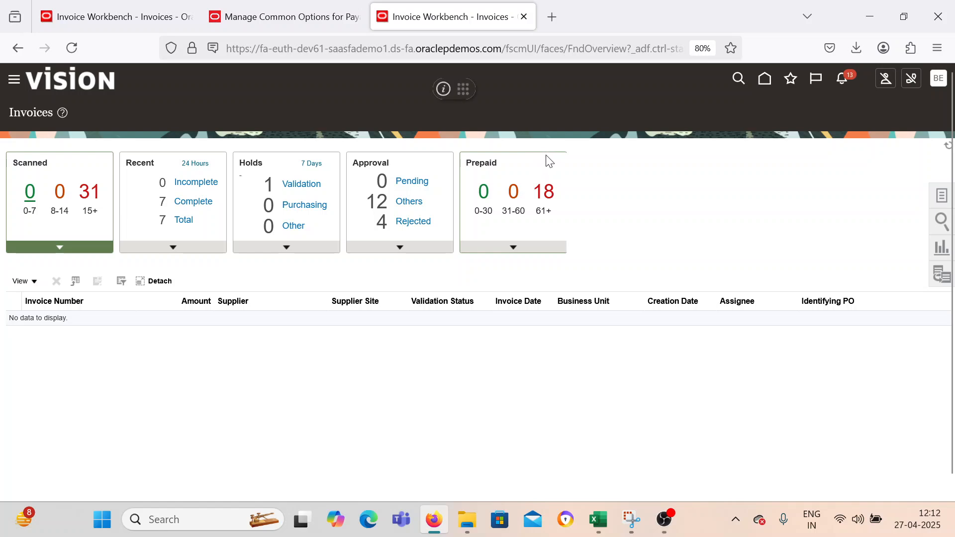
Start a new invoice with business unit BEL US 1 BUSINESS UNIT and supplier BEL Supplier.
left_click(935, 198)
left_click(840, 119)
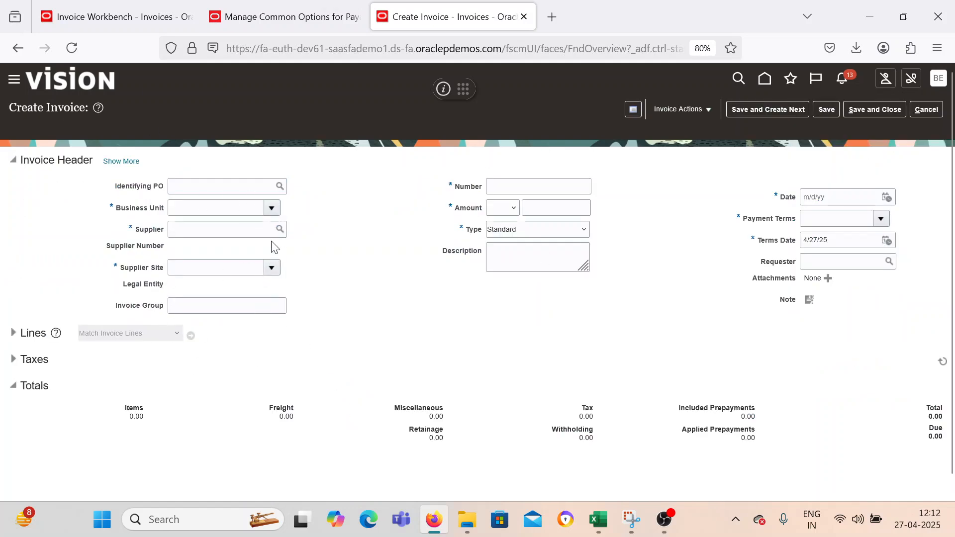
left_click(272, 208)
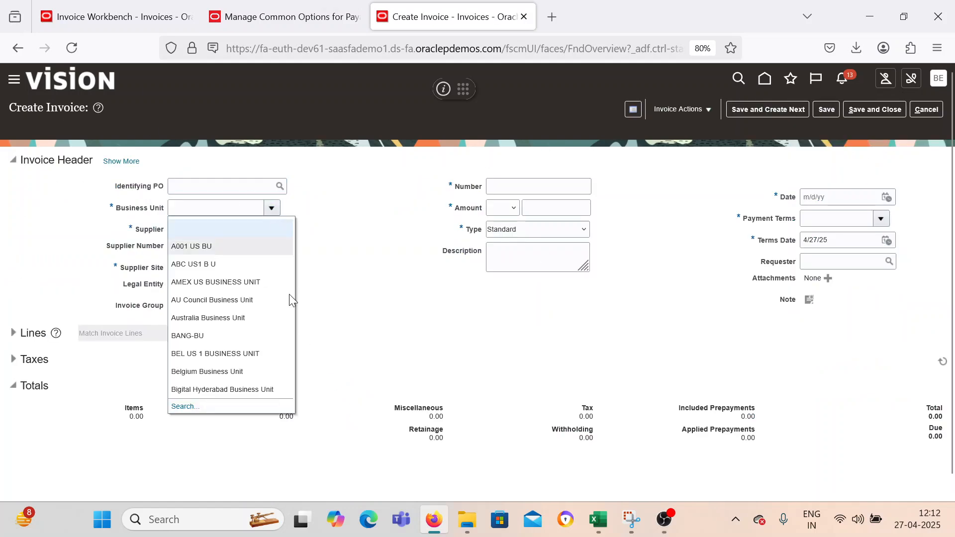
left_click(256, 354)
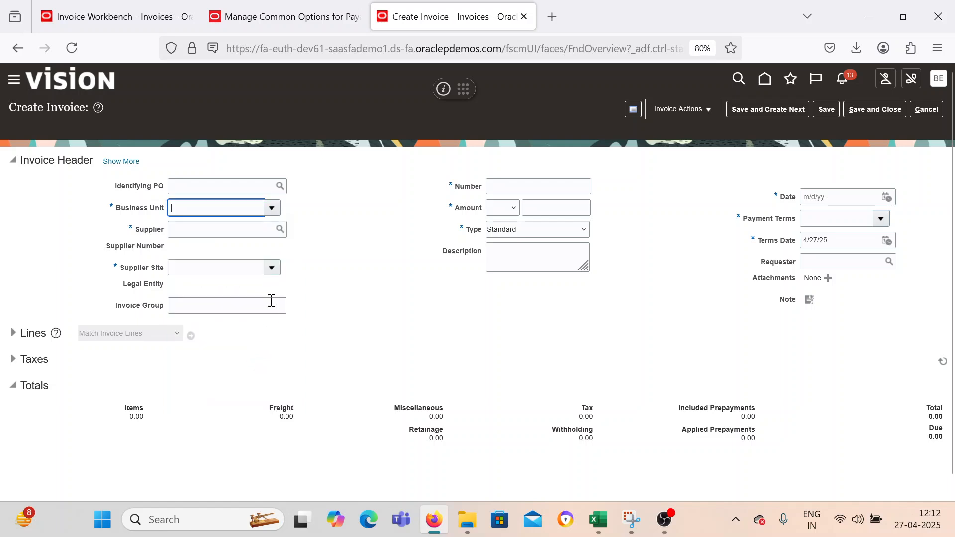
left_click(199, 229)
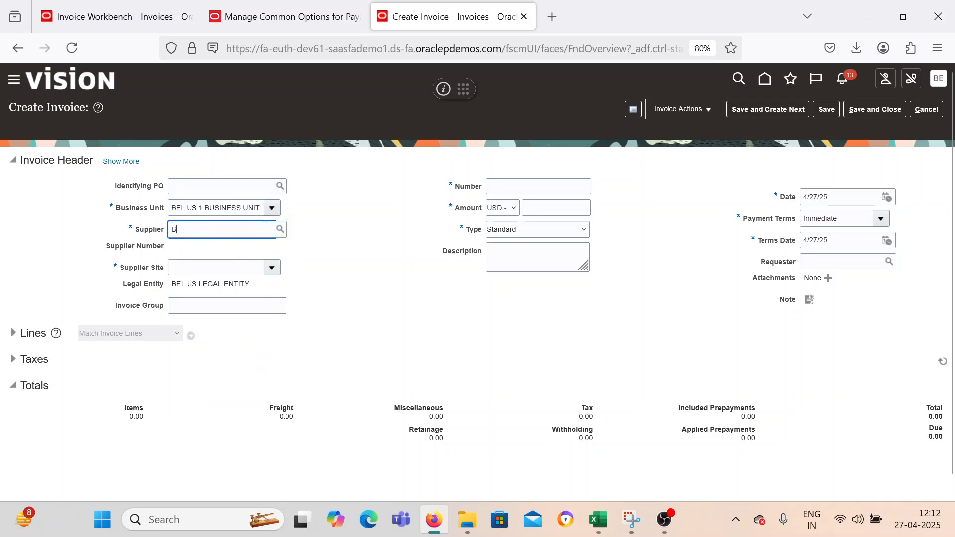
type("BEL")
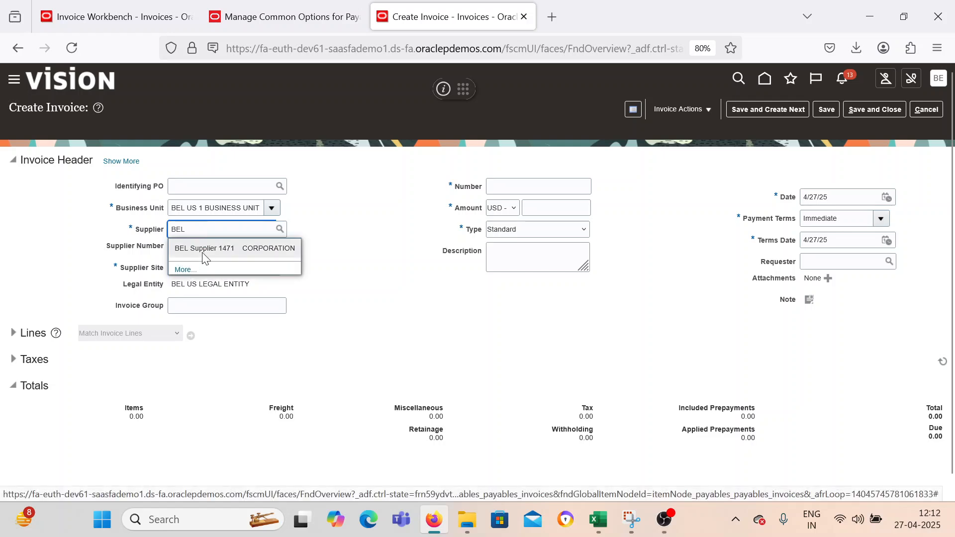
left_click(201, 249)
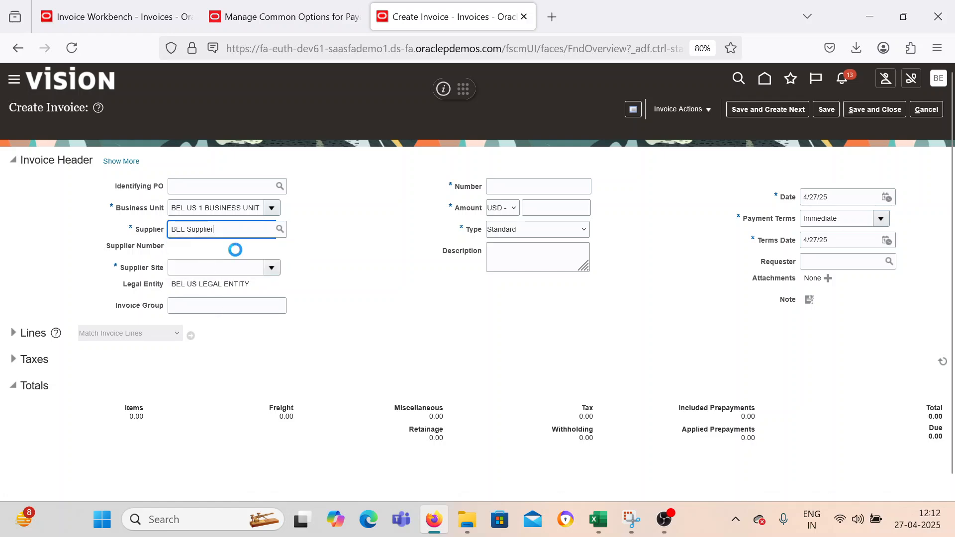
Enter Test_YT_001 as the invoice number and 20.00 as the invoice amount in the header.
left_click(498, 186)
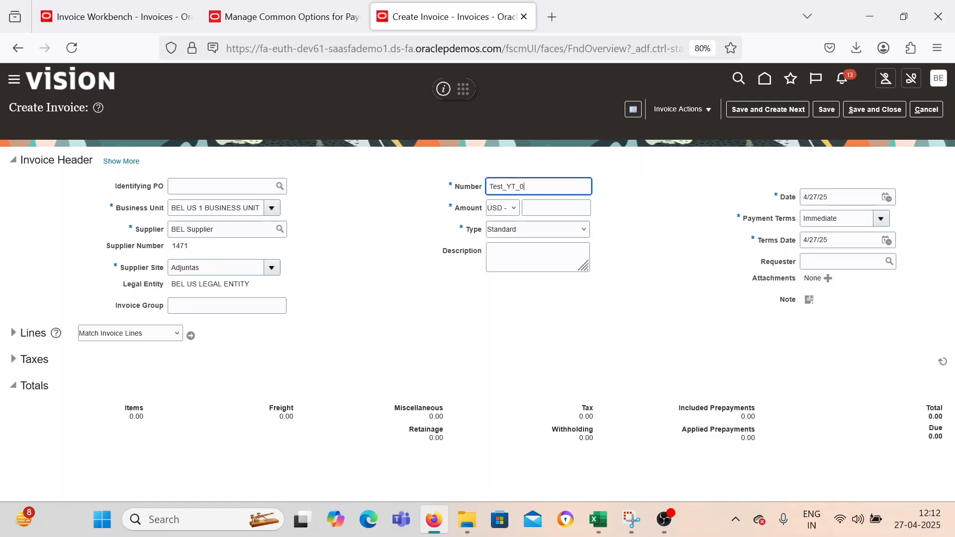
key("Tab")
key("Tab")
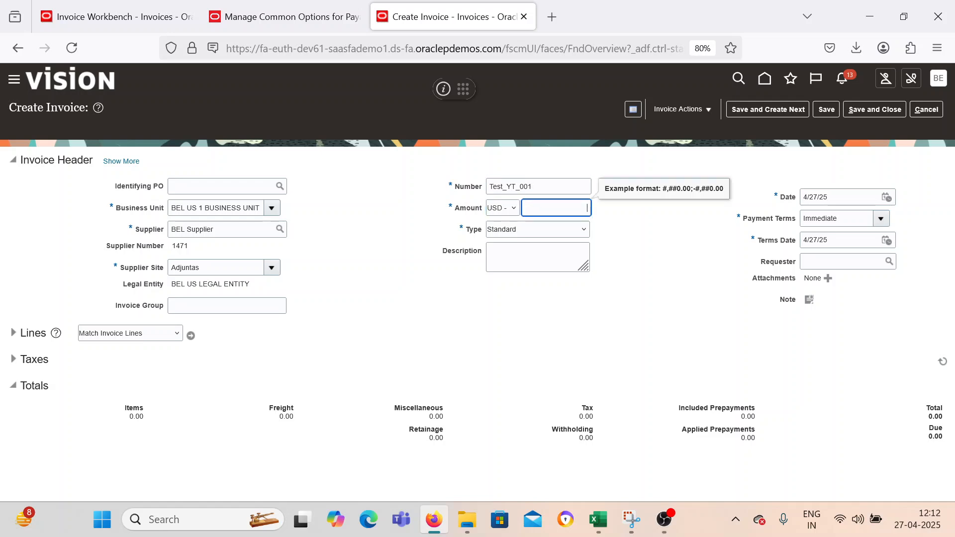
left_click(368, 269)
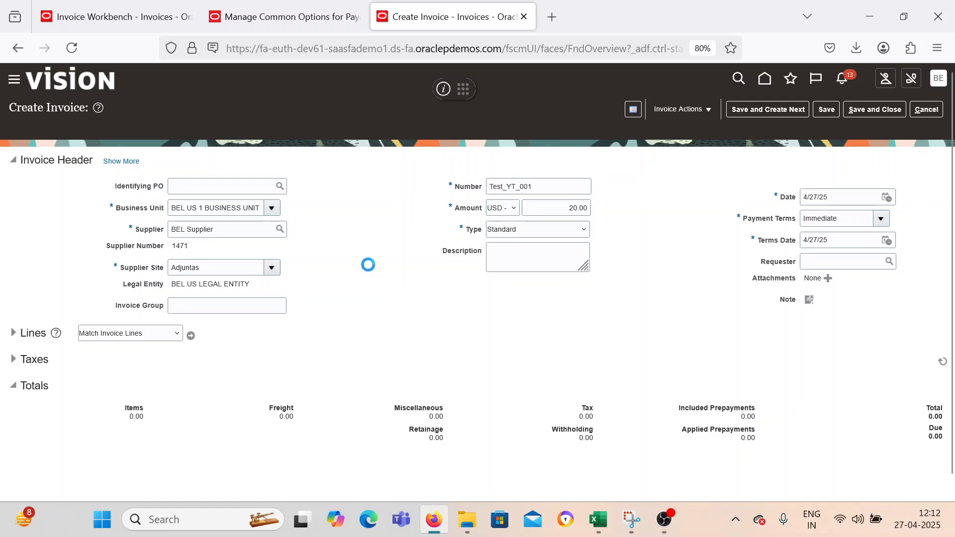
Expand the invoice lines and enter an amount of 20 on item line 1.
left_click(13, 332)
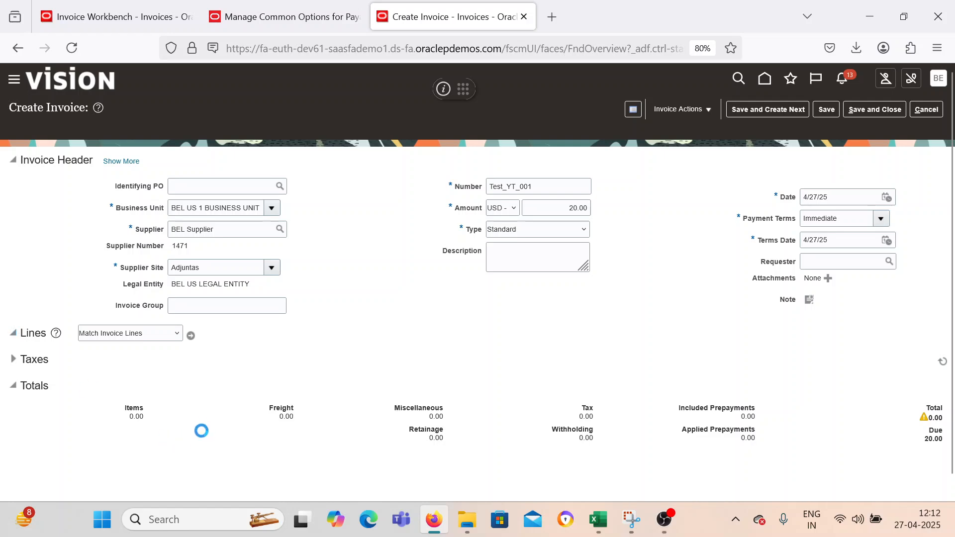
left_click(171, 444)
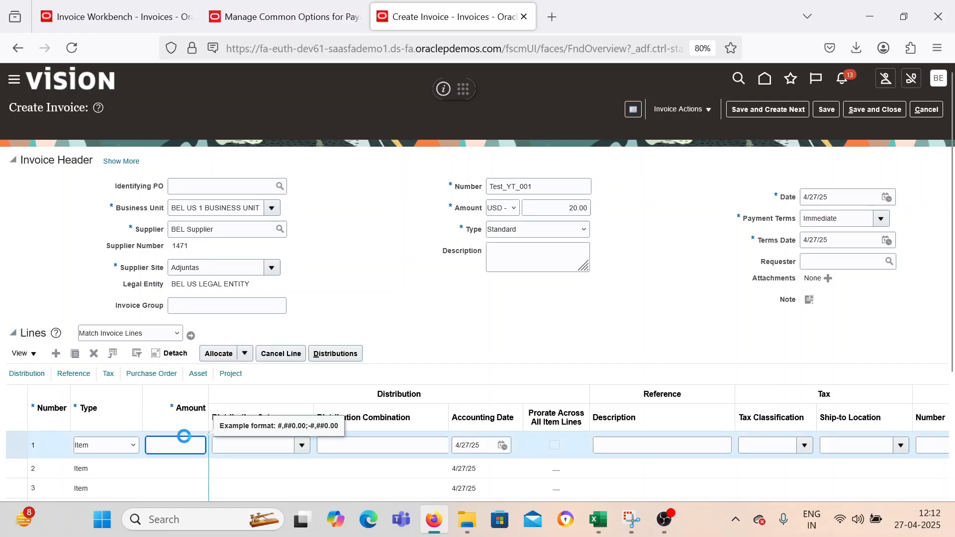
type("20")
key("Tab")
key("Tab")
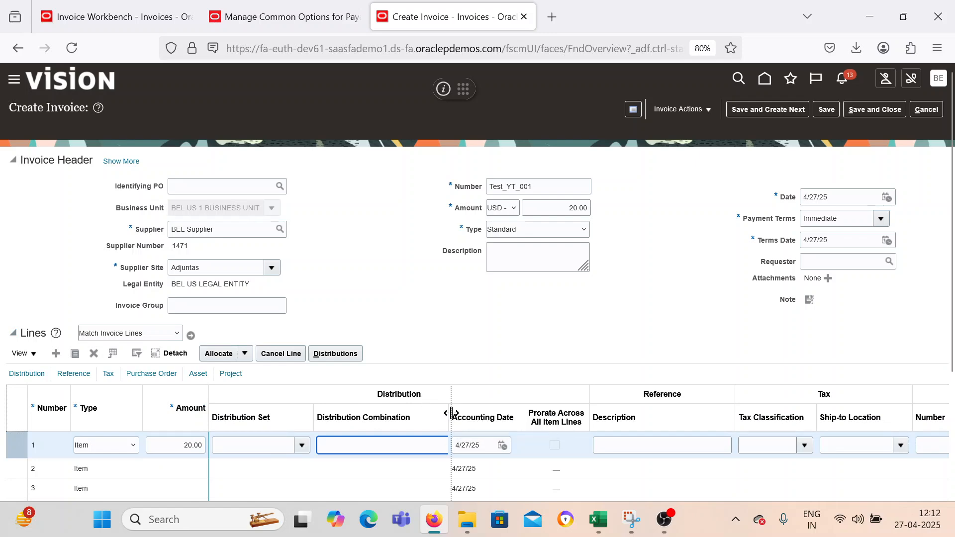
Assign line 1 the distribution combination with company 1000, department 1000 and account 53410, and check its segments.
left_click(456, 446)
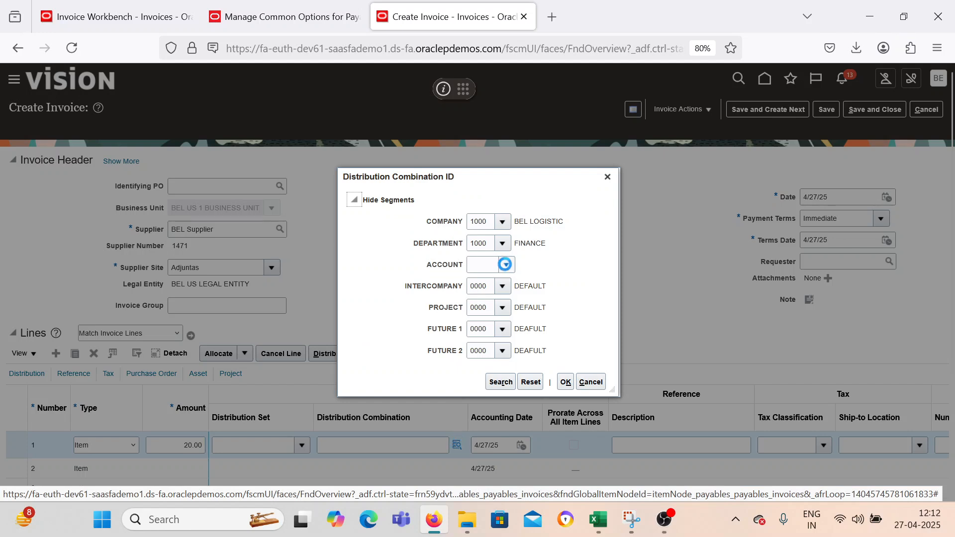
left_click(501, 382)
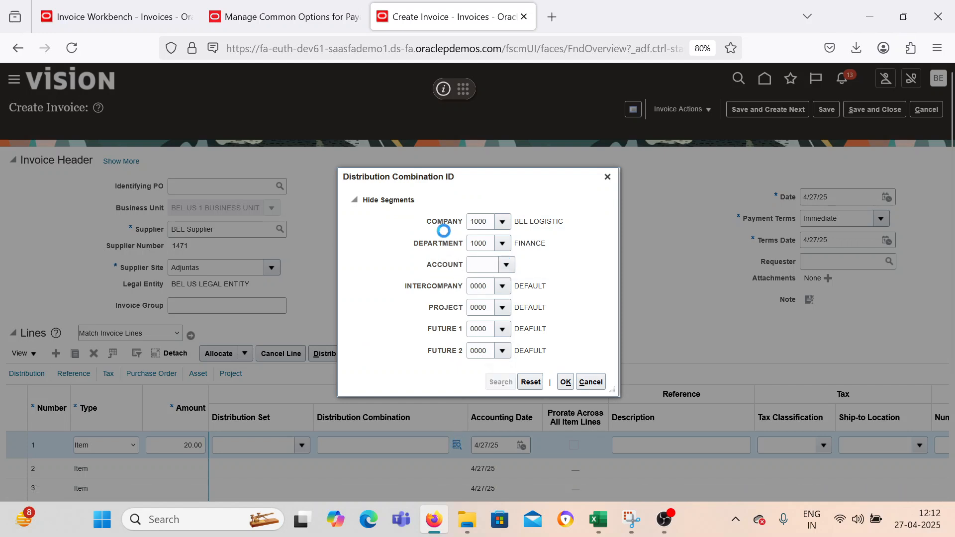
left_click(438, 307)
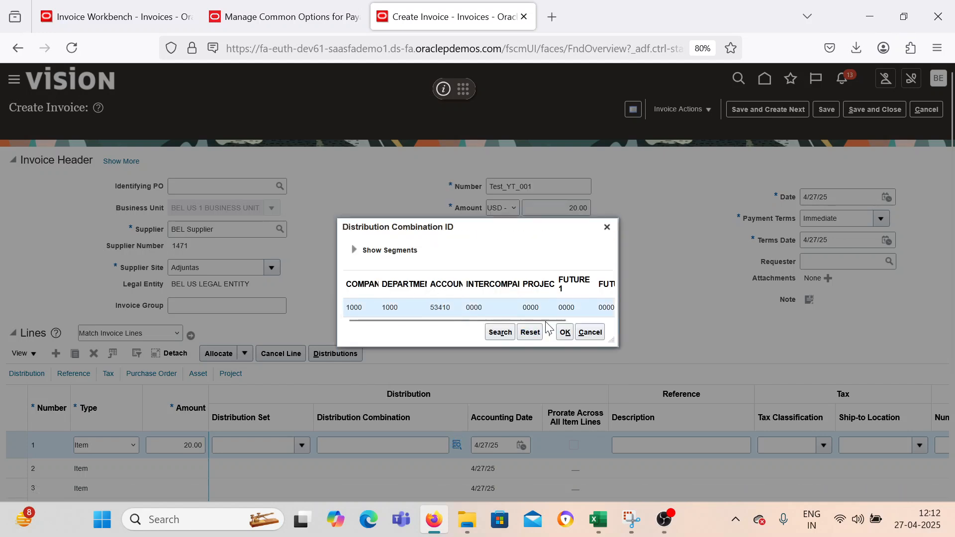
left_click(565, 332)
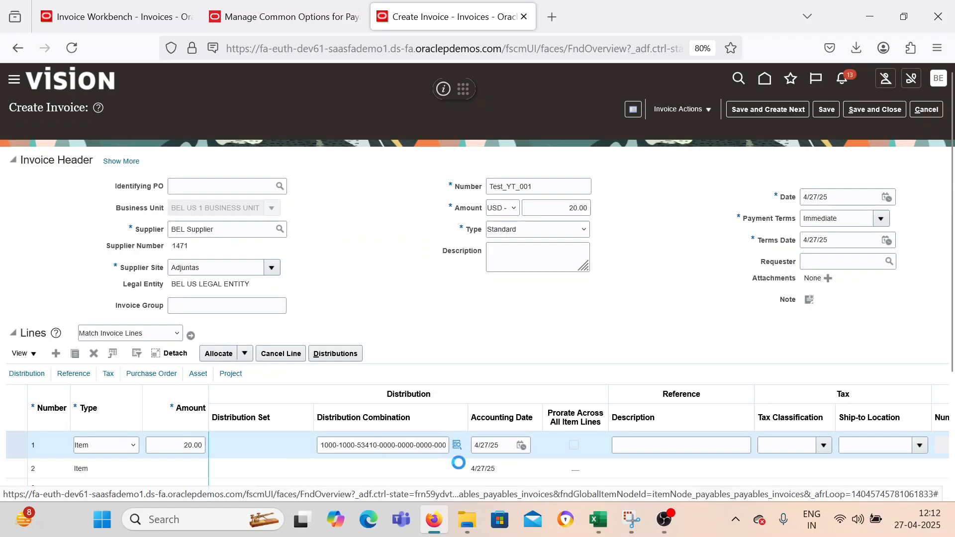
left_click(457, 445)
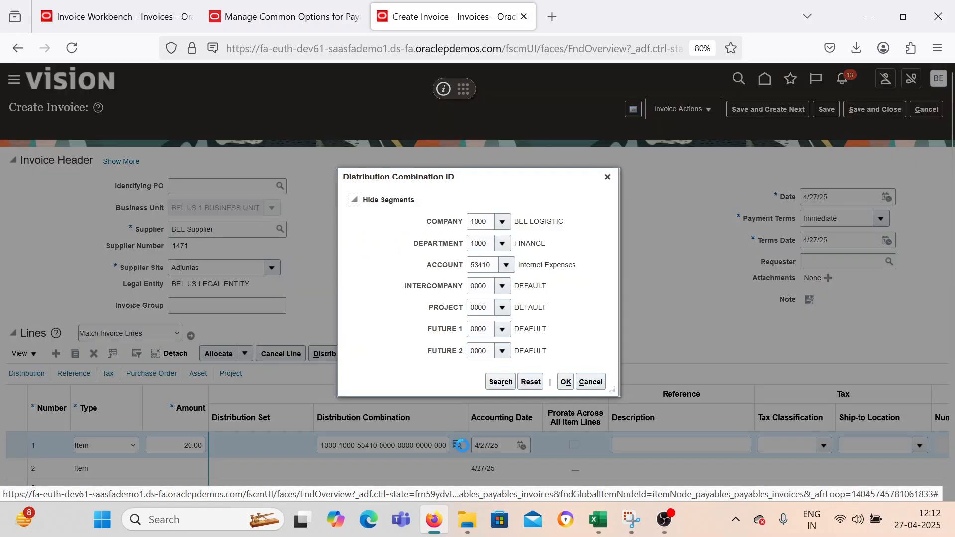
left_click(607, 177)
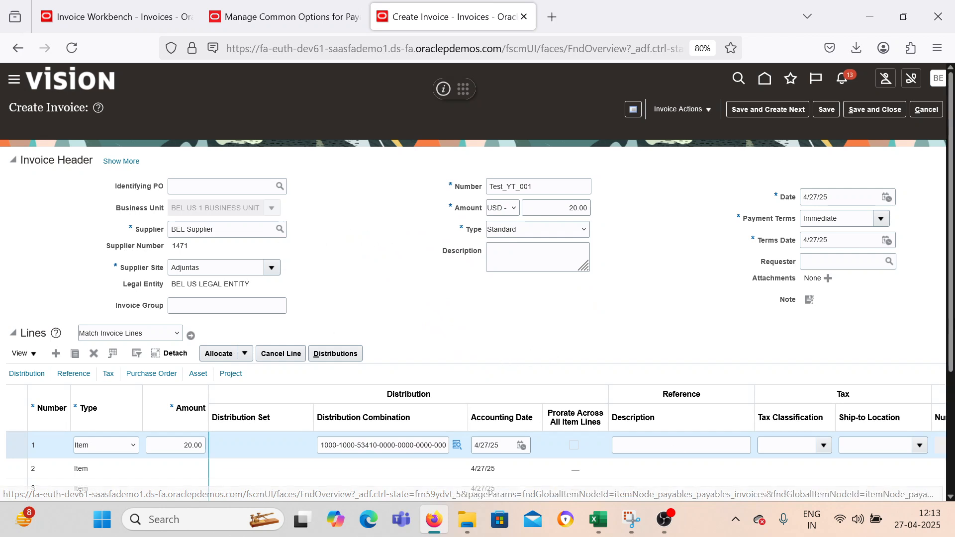
Review the entered invoice lines and expand the Taxes section to examine the transaction taxes.
scroll(951, 332, "down", 2)
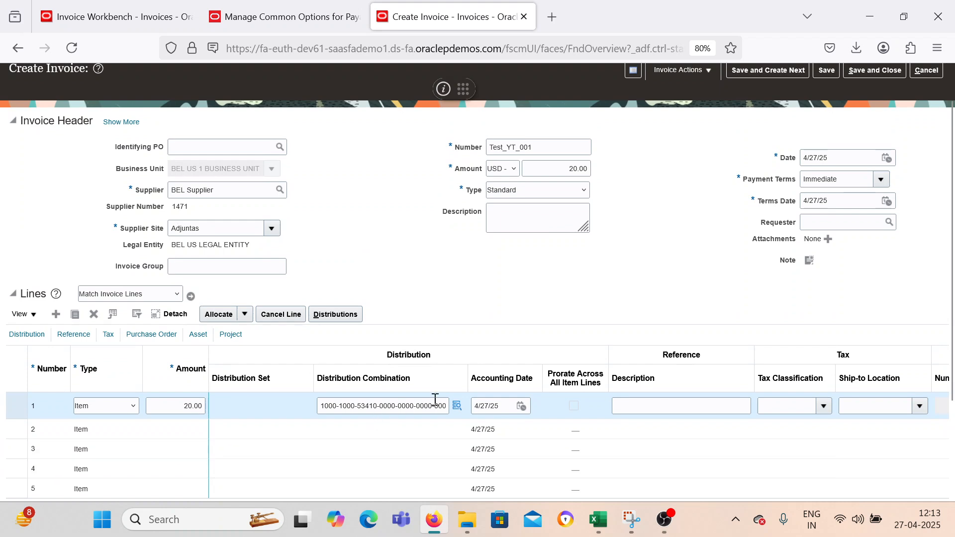
left_click_drag(951, 190, 951, 180)
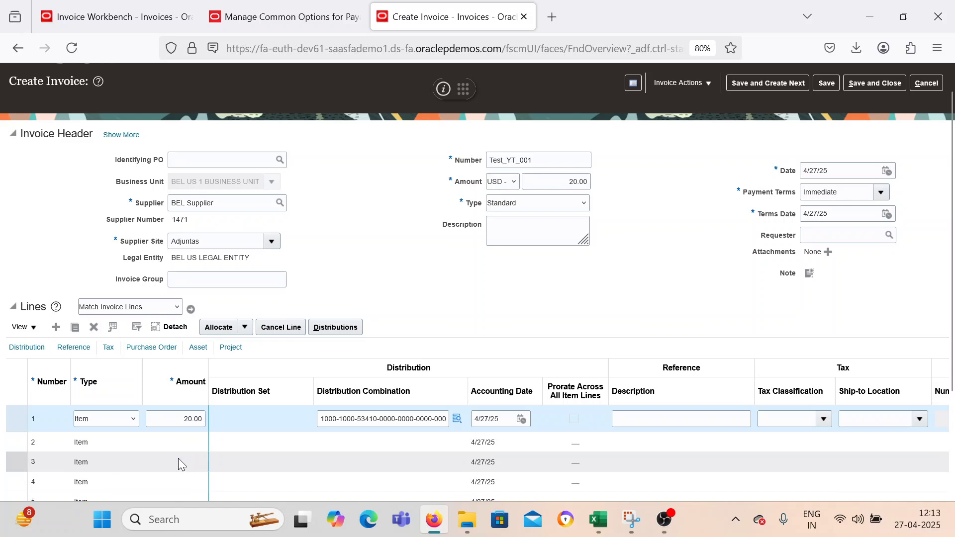
scroll(937, 238, "down", 3)
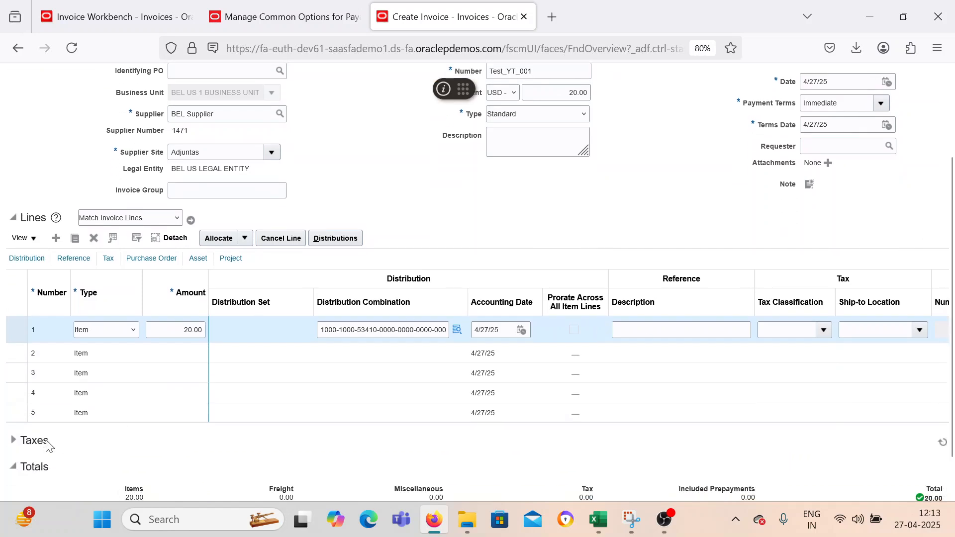
left_click(20, 441)
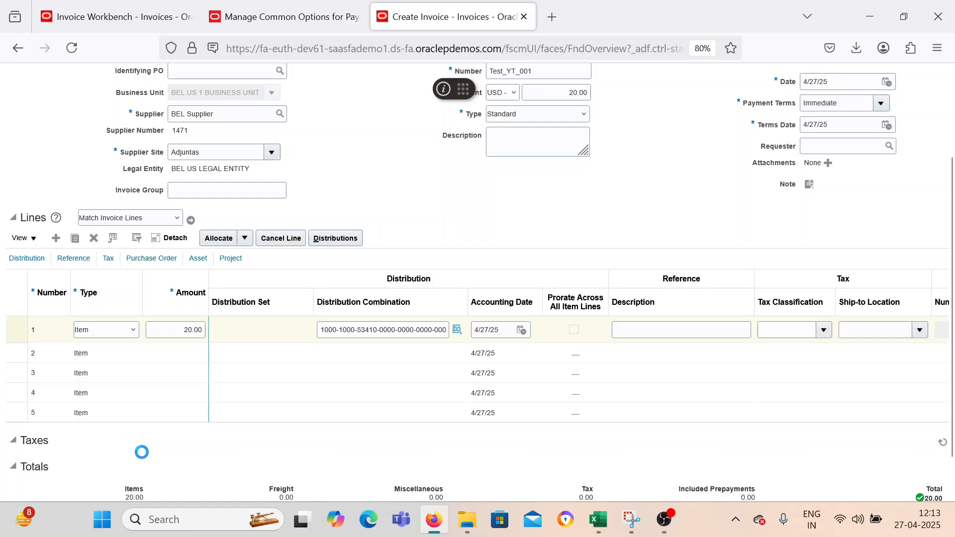
scroll(145, 452, "down", 3)
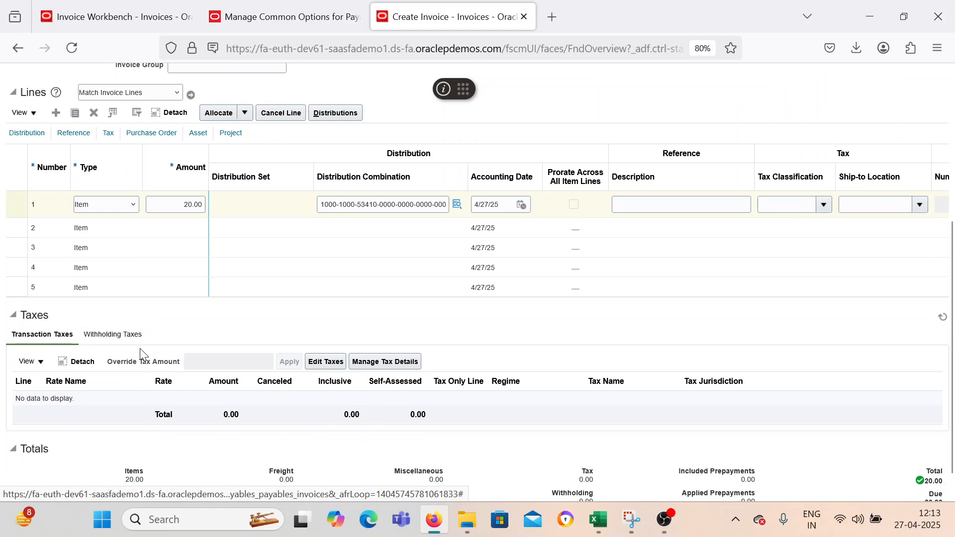
Check the invoice's taxes and totals, and validate invoice Test_YT_001.
scroll(129, 397, "down", 1)
scroll(129, 397, "up", 2)
scroll(492, 425, "down", 1)
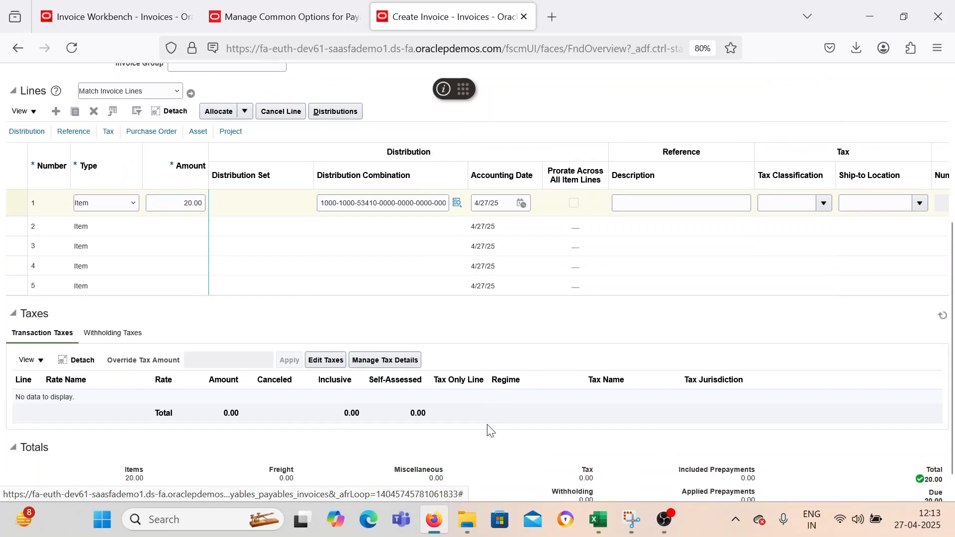
scroll(495, 431, "down", 1)
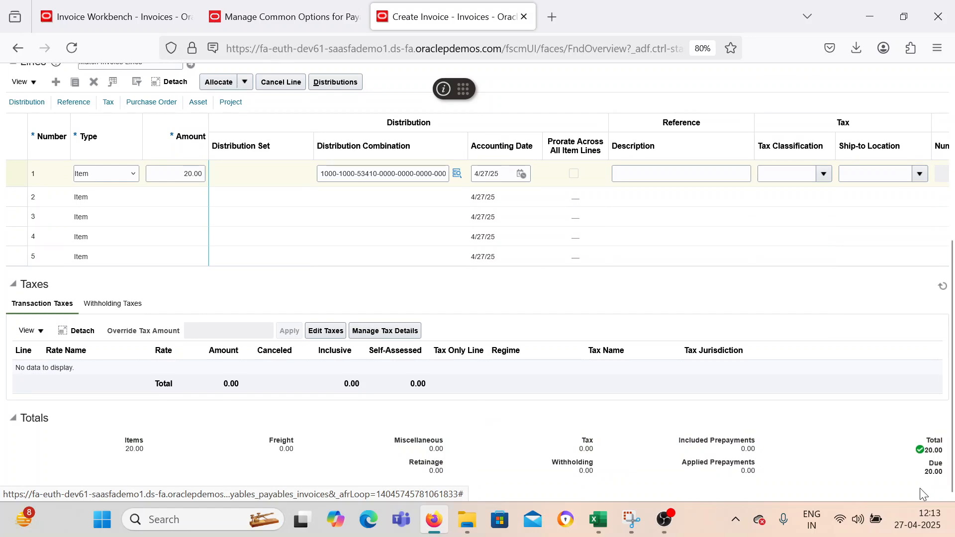
scroll(607, 268, "up", 5)
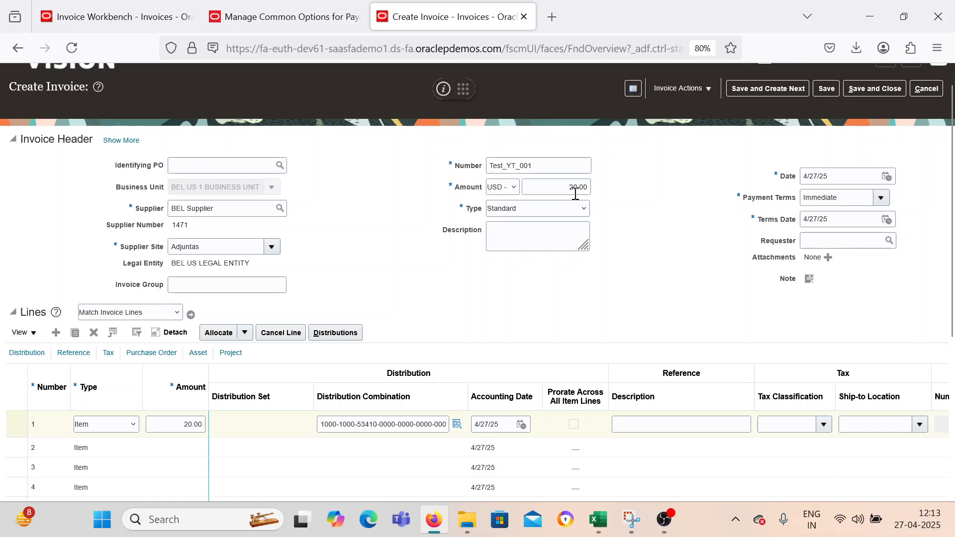
scroll(644, 191, "up", 1)
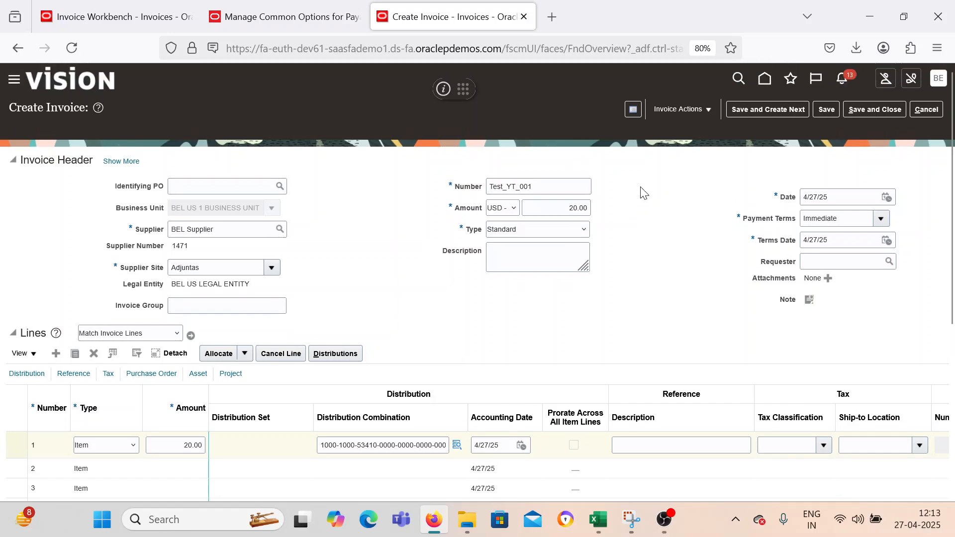
left_click(680, 112)
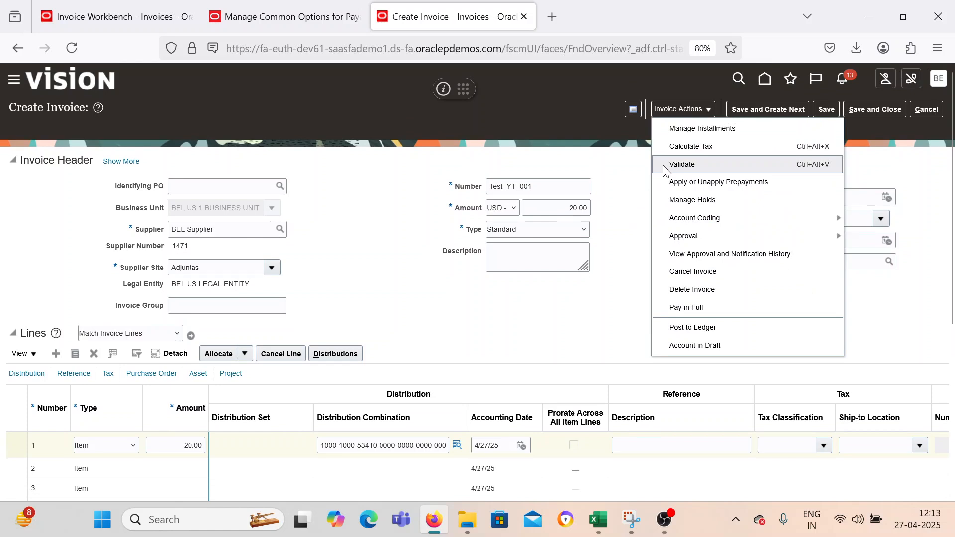
left_click(683, 165)
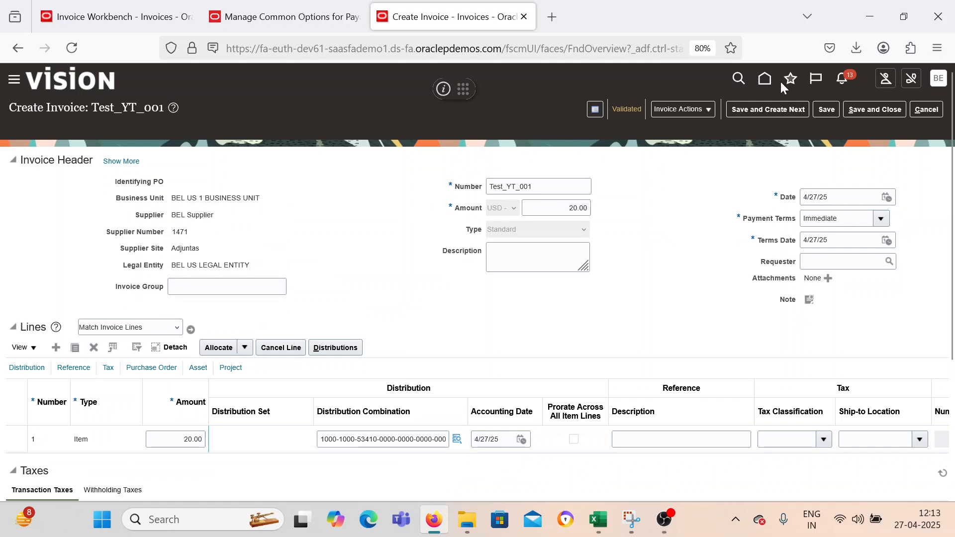
Post the validated invoice to the ledger and view its accounting lines.
left_click(689, 110)
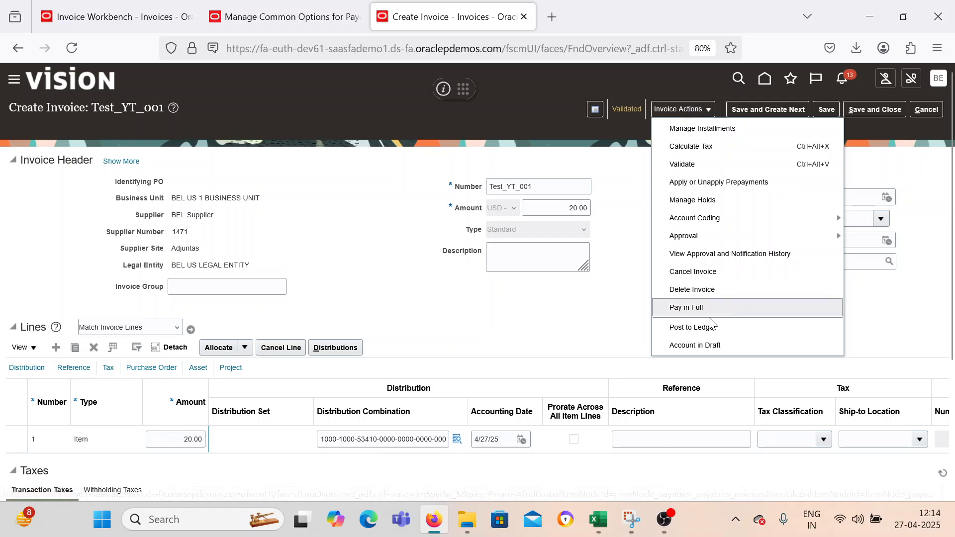
left_click(693, 328)
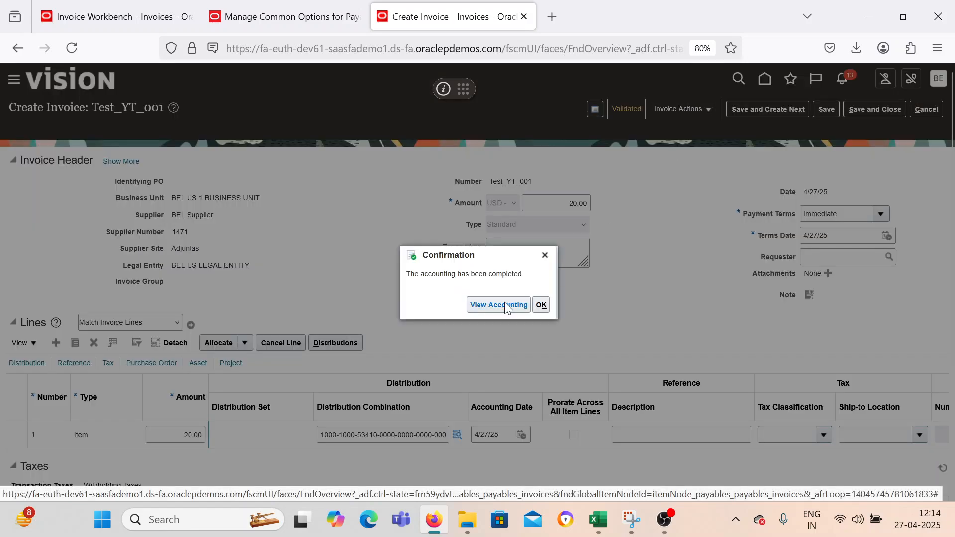
left_click(499, 305)
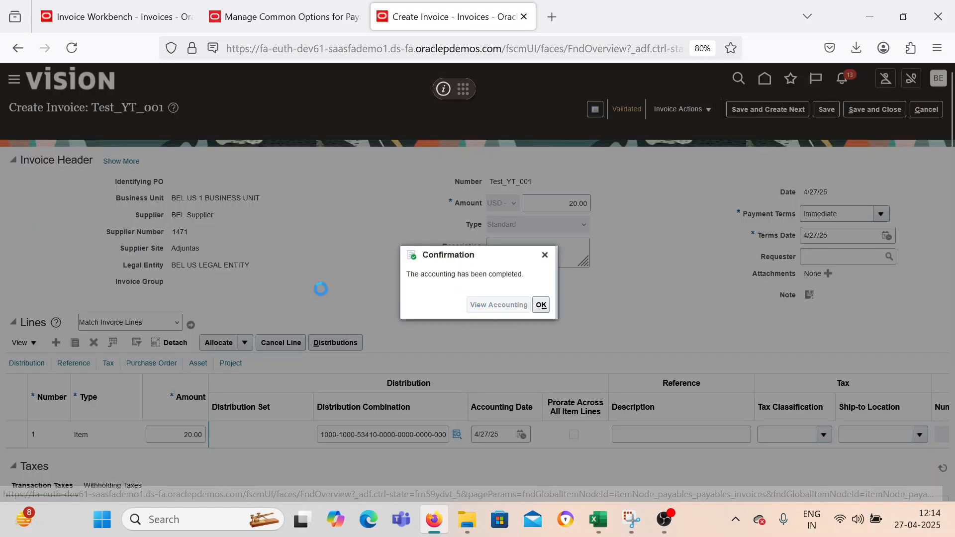
left_click_drag(390, 191, 234, 154)
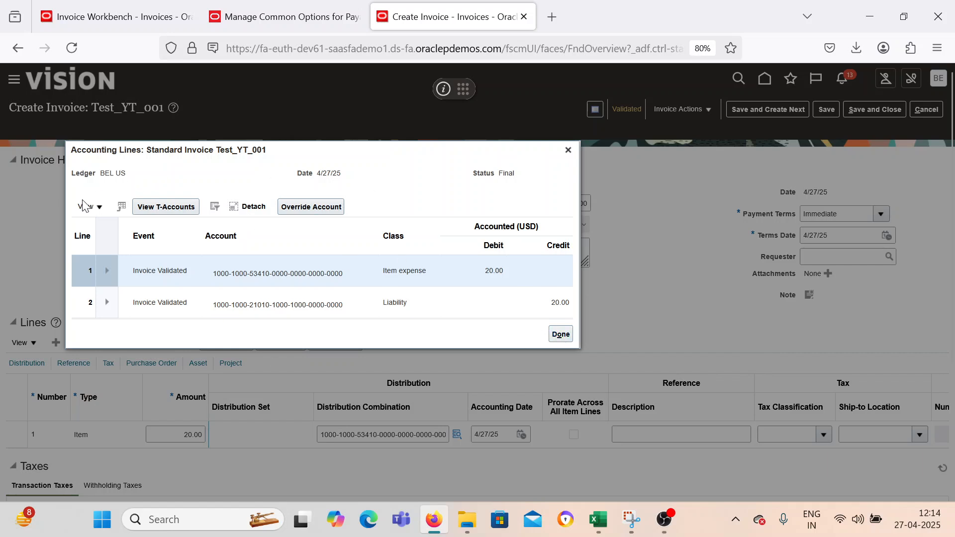
left_click(560, 336)
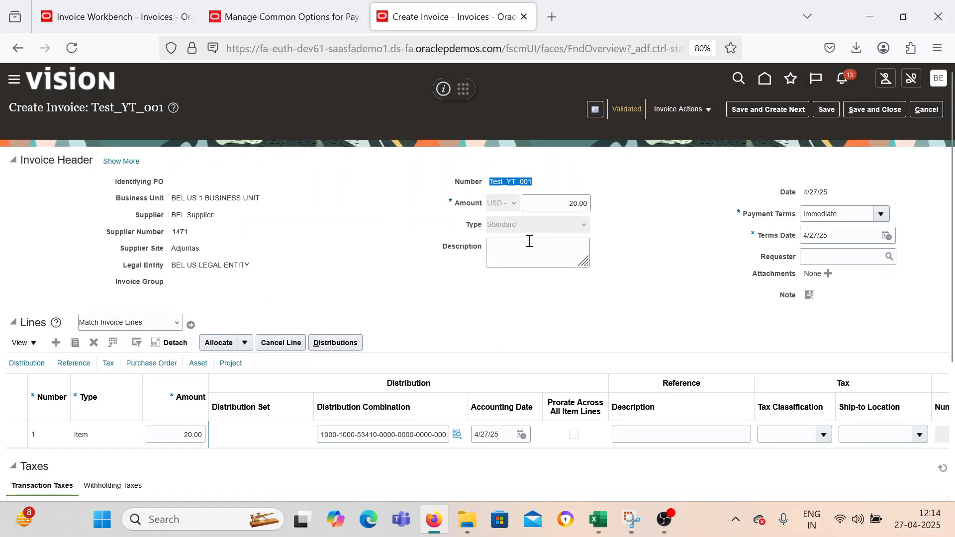
Copy the invoice number Test_YT_001, and save and close the invoice.
left_click(727, 249)
left_click(888, 109)
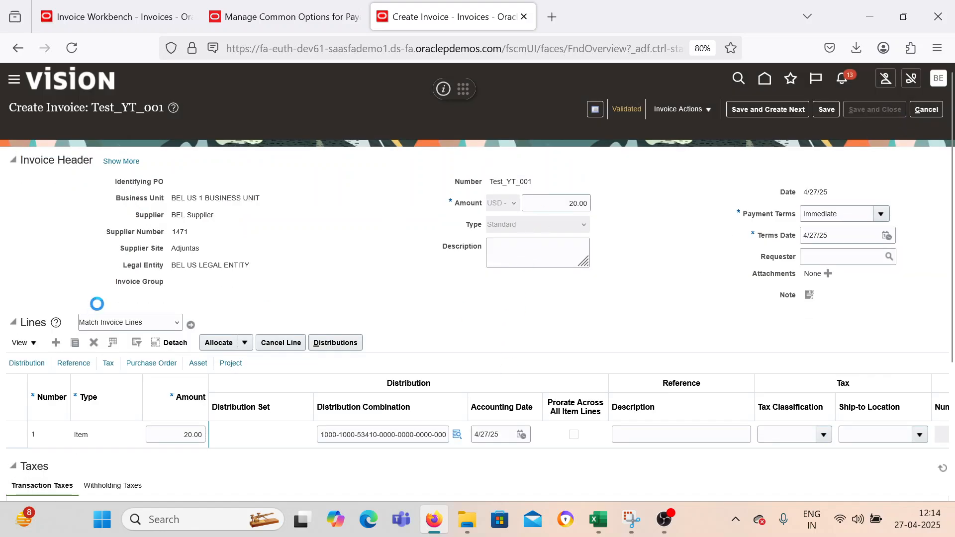
Open the Payables Payments work area and start creating a payment.
left_click(12, 82)
scroll(136, 351, "down", 5)
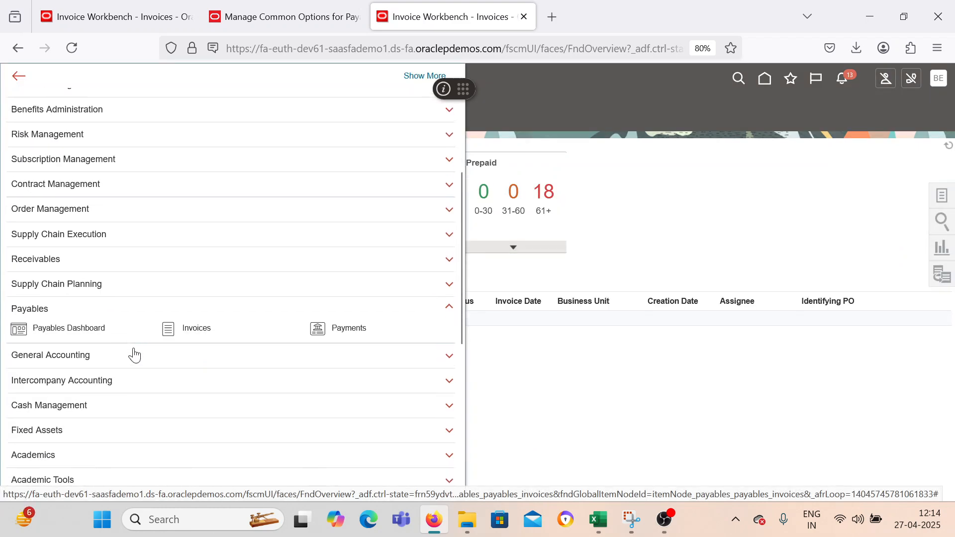
left_click(320, 330)
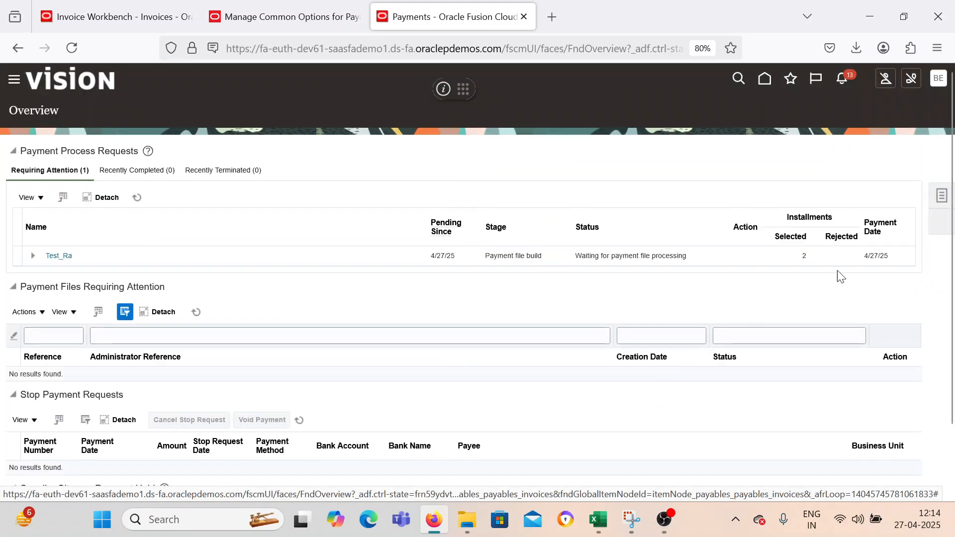
left_click(942, 198)
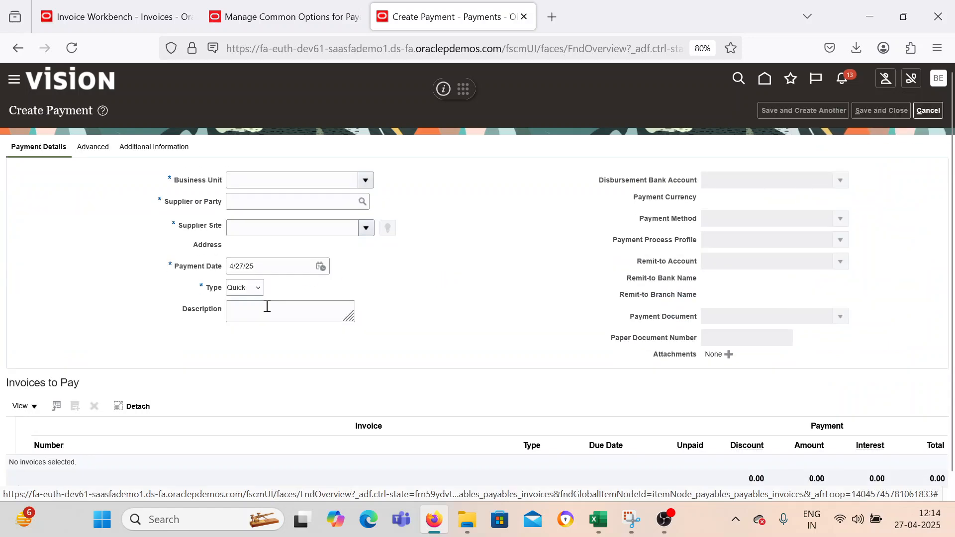
Set the payment's business unit to BEL US 1 BUSINESS UNIT and its supplier to BEL Supplier.
left_click(365, 180)
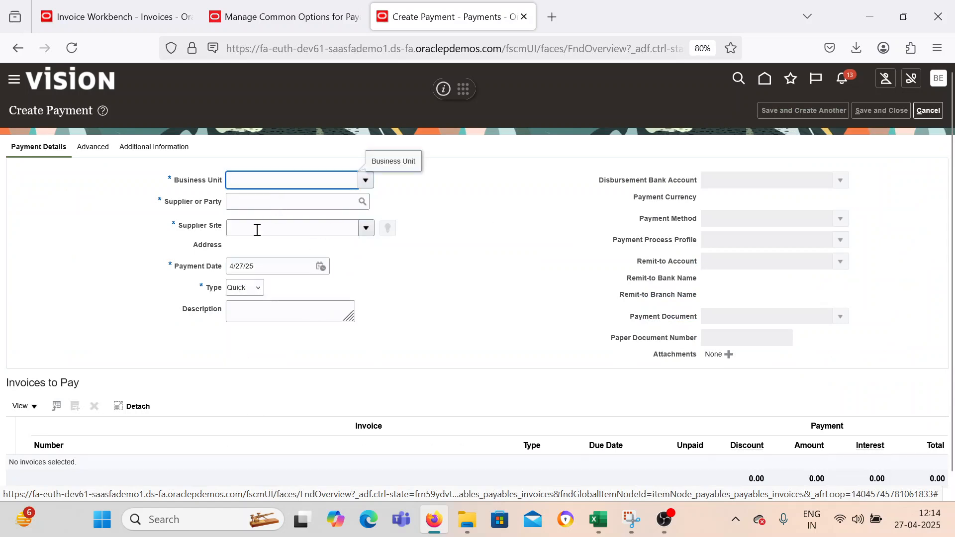
left_click(258, 207)
type("B")
key("Tab")
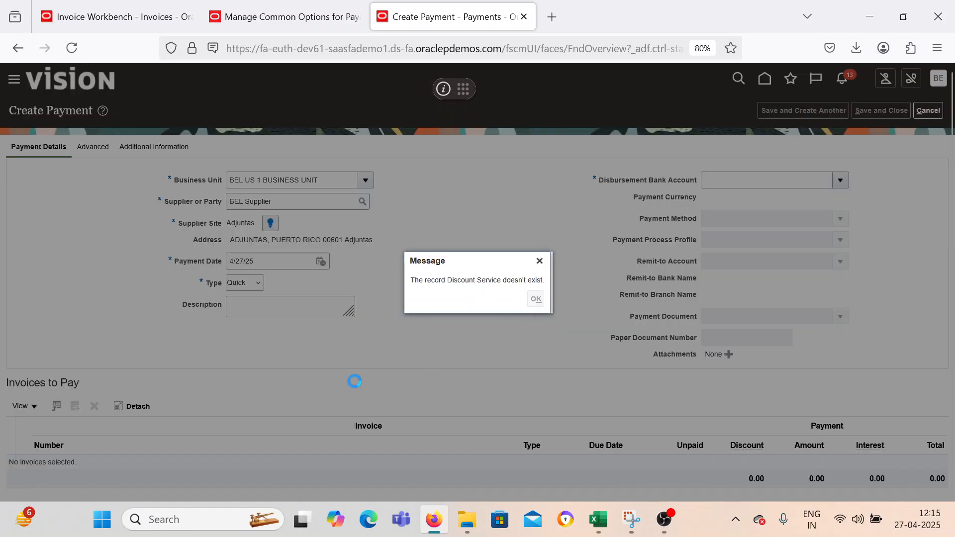
key("Return")
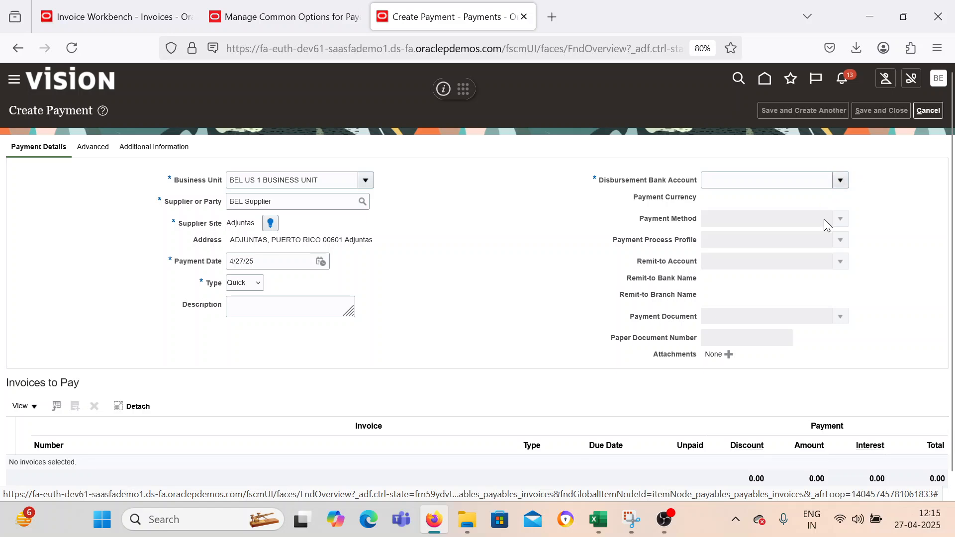
Set the disbursement bank account to BEL SBI, the payment process profile to BEL PPP and the payment document to BEL Check.
left_click(707, 200)
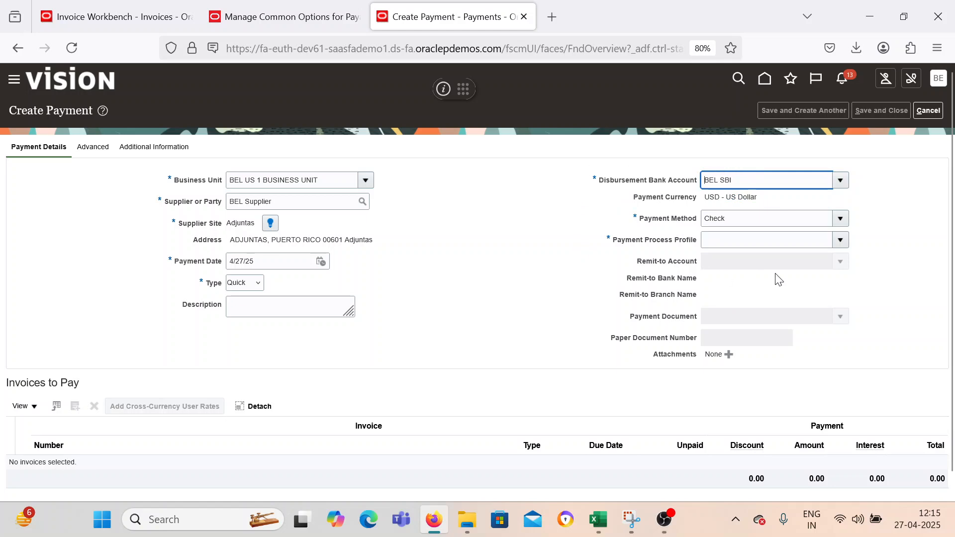
left_click(845, 242)
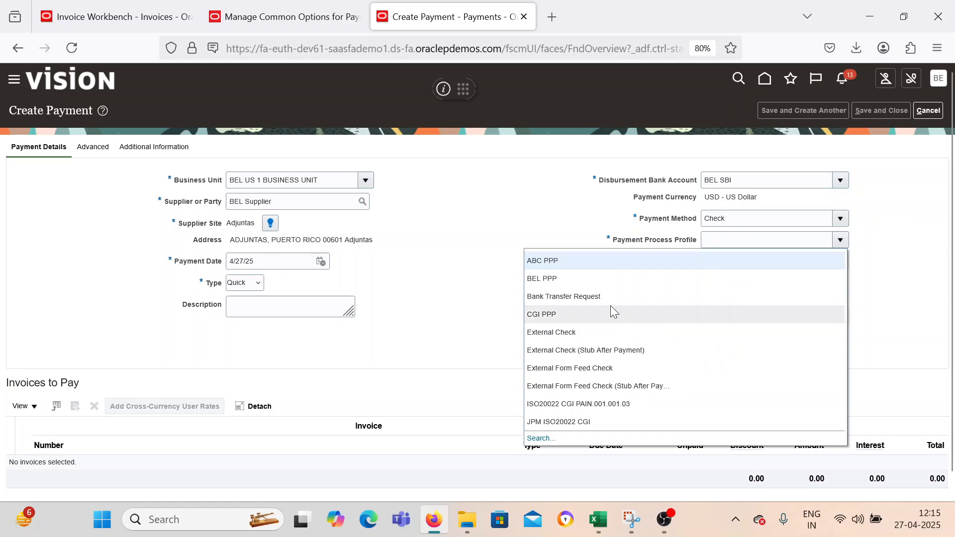
left_click(593, 282)
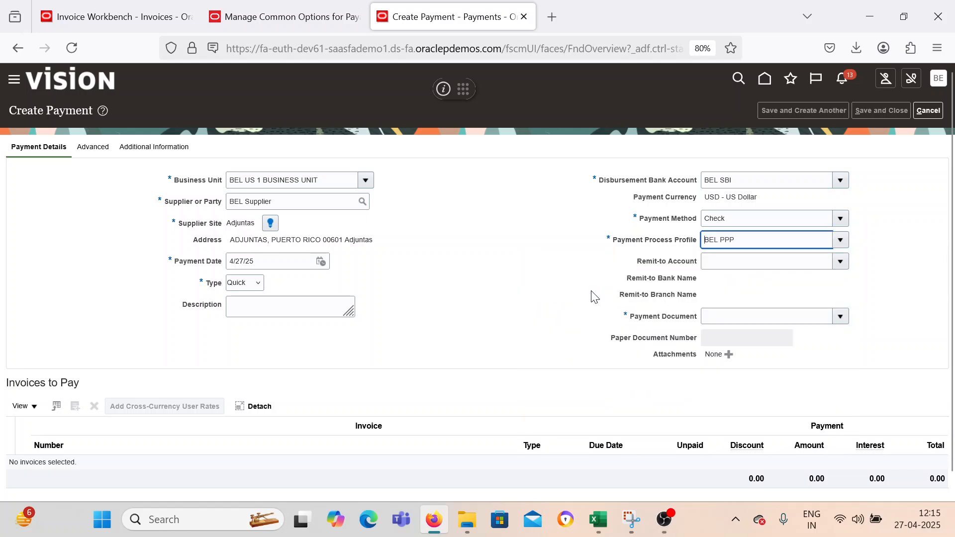
left_click(848, 326)
left_click(840, 316)
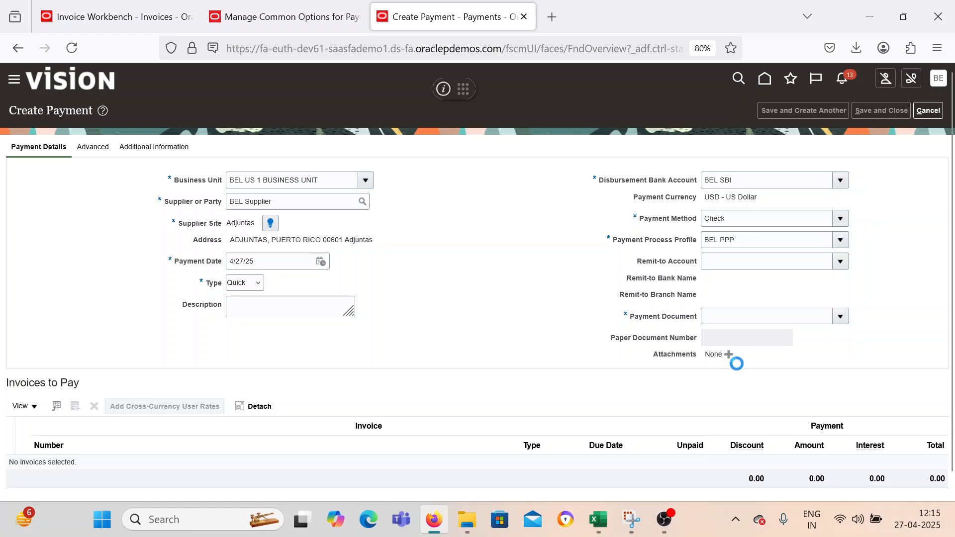
left_click(652, 357)
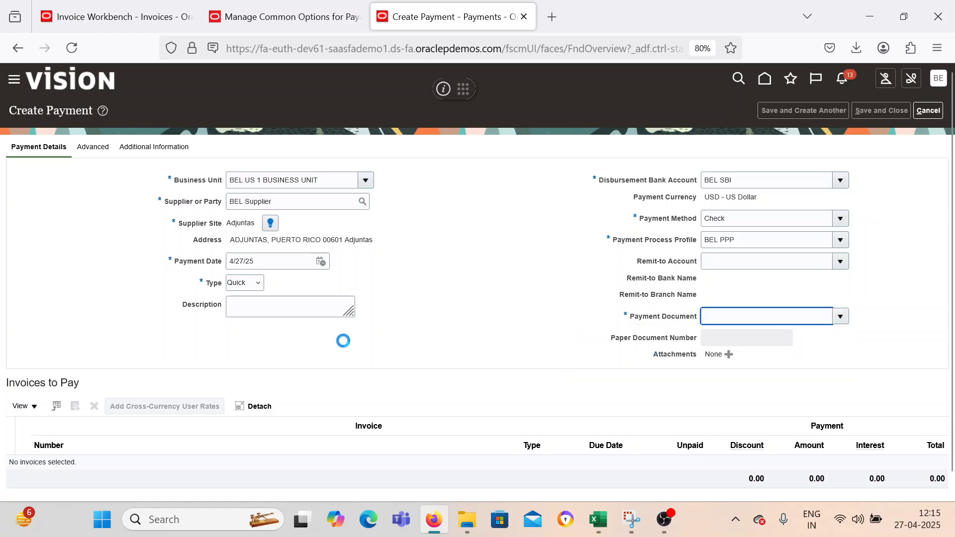
Find invoice Test_YT_001 and add it to the invoices to pay, and save and close the payment.
scroll(75, 390, "down", 2)
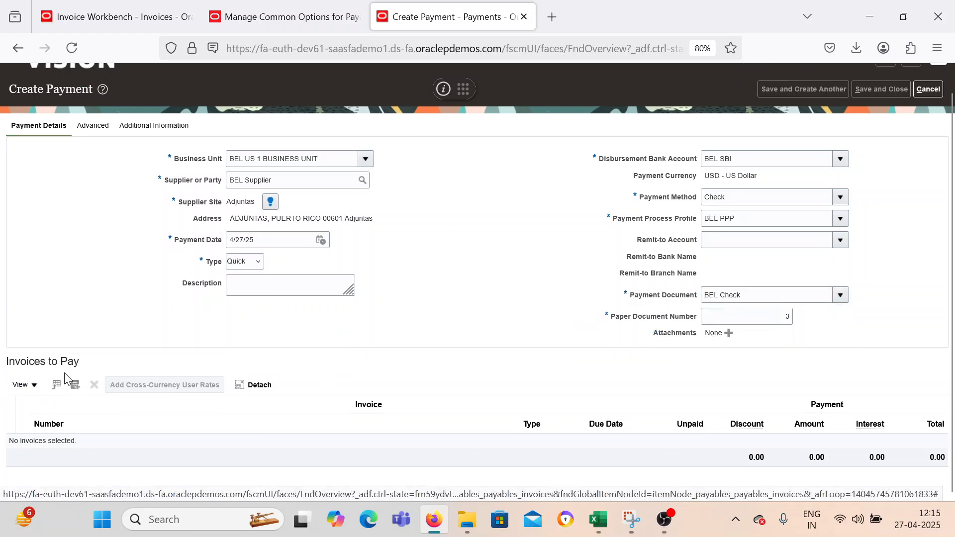
left_click(76, 386)
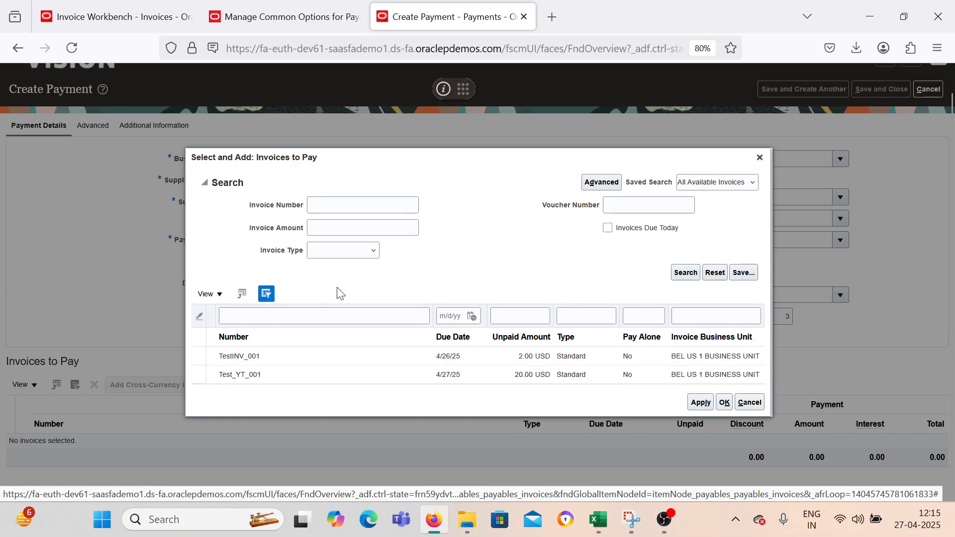
left_click(348, 209)
type("Test_YT_001")
left_click(681, 272)
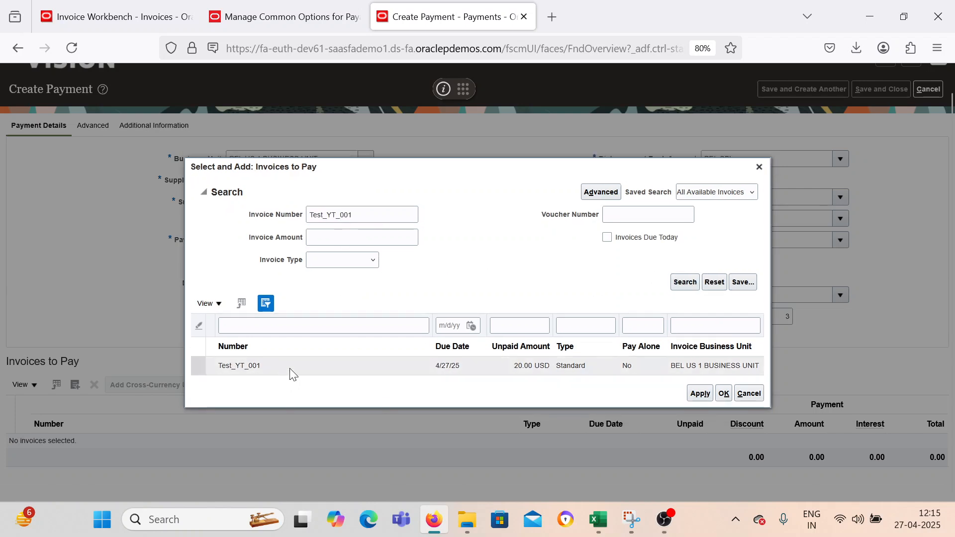
left_click(695, 396)
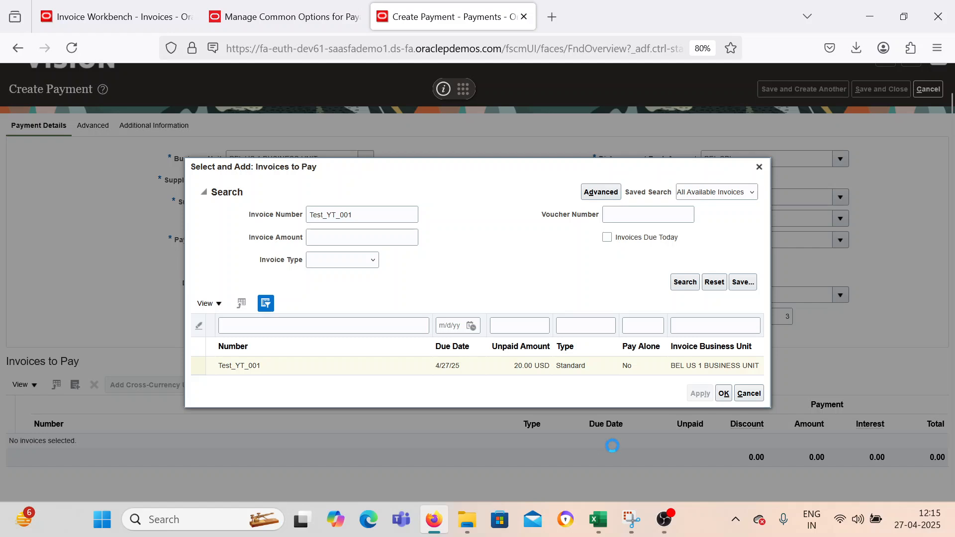
left_click(724, 392)
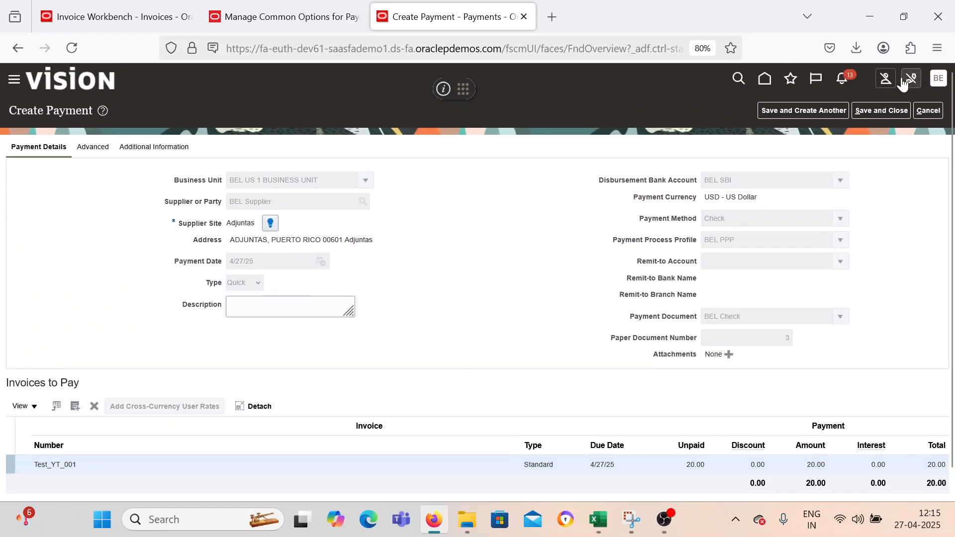
left_click(881, 110)
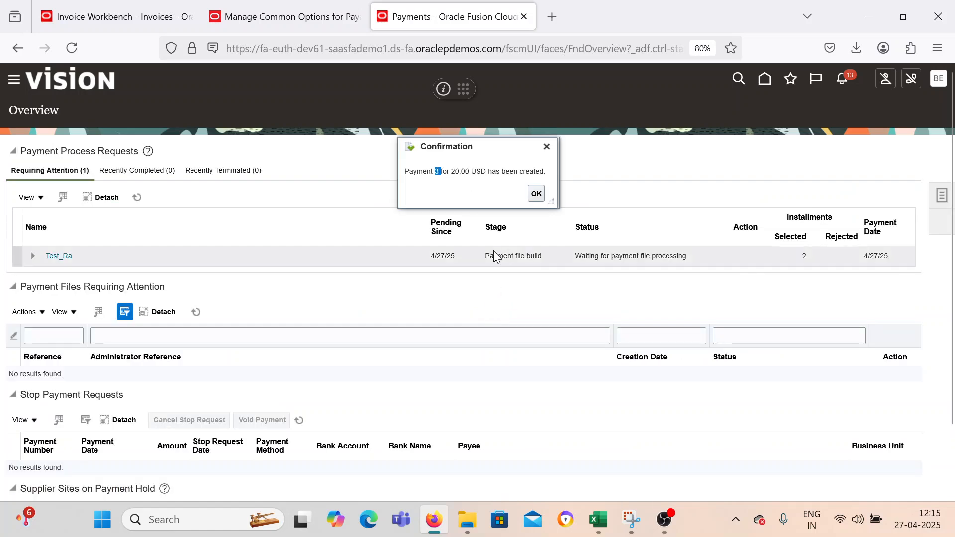
left_click(536, 194)
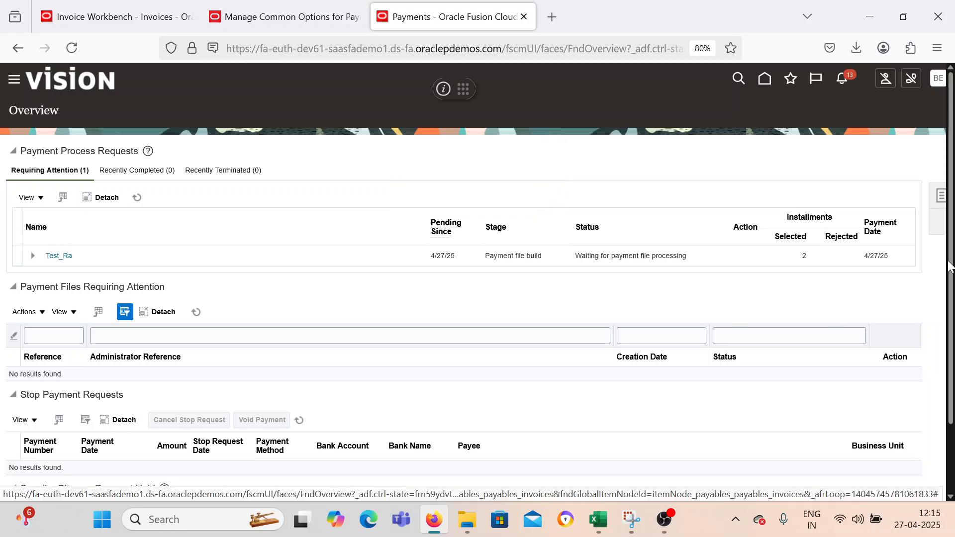
Search Manage Payments for payment number 3 and open the BEL Supplier payment.
left_click(943, 197)
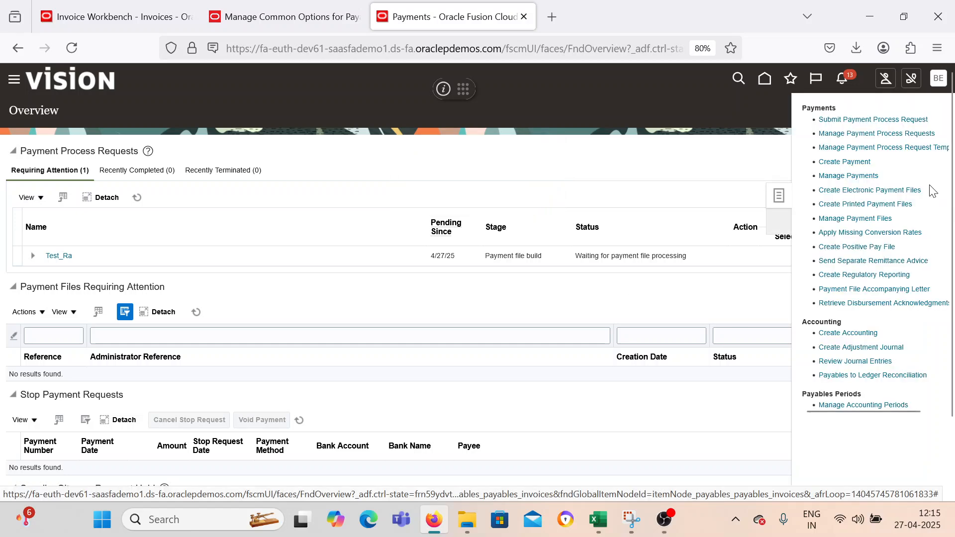
left_click(855, 176)
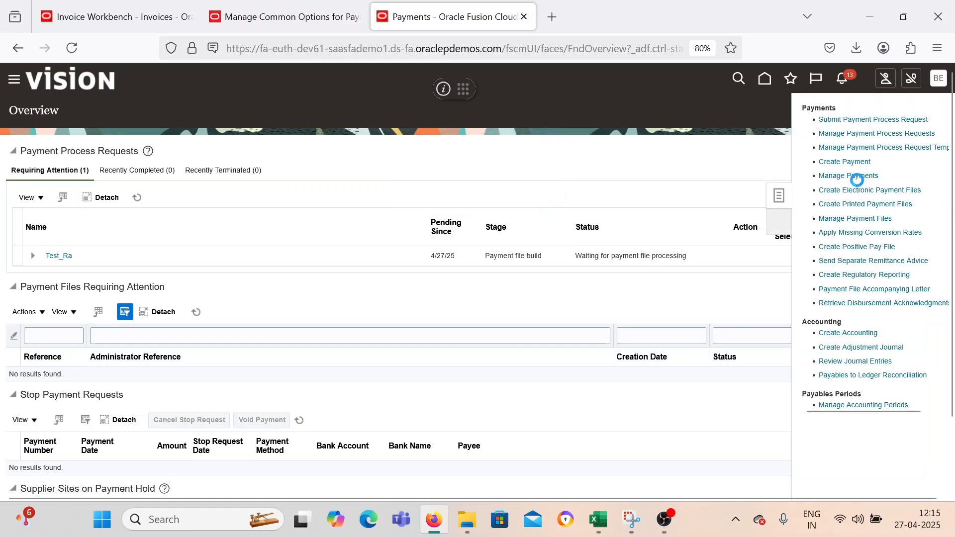
left_click(280, 228)
type("3")
left_click(866, 279)
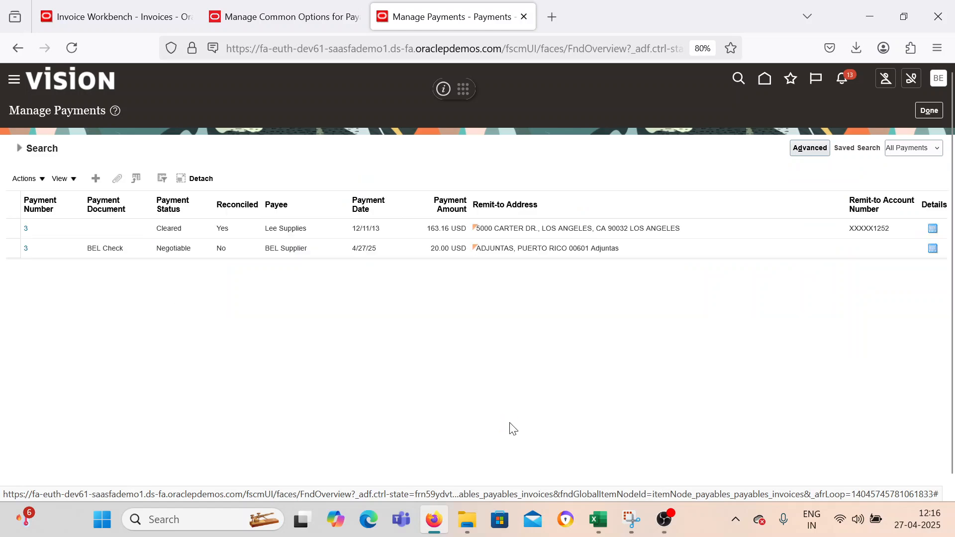
left_click(58, 255)
left_click(28, 244)
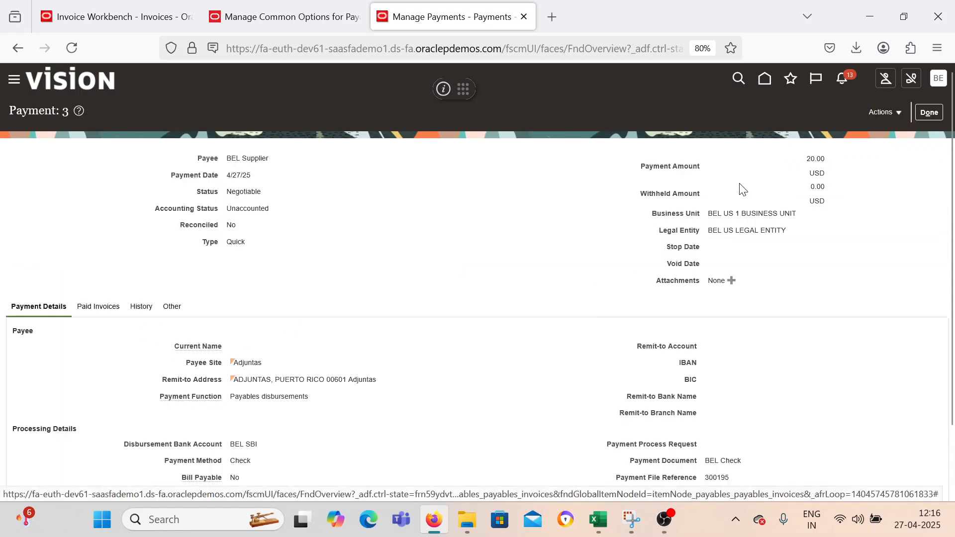
Post payment 3 to the ledger, review its accounting lines, and exit the payment and Manage Payments.
left_click(886, 116)
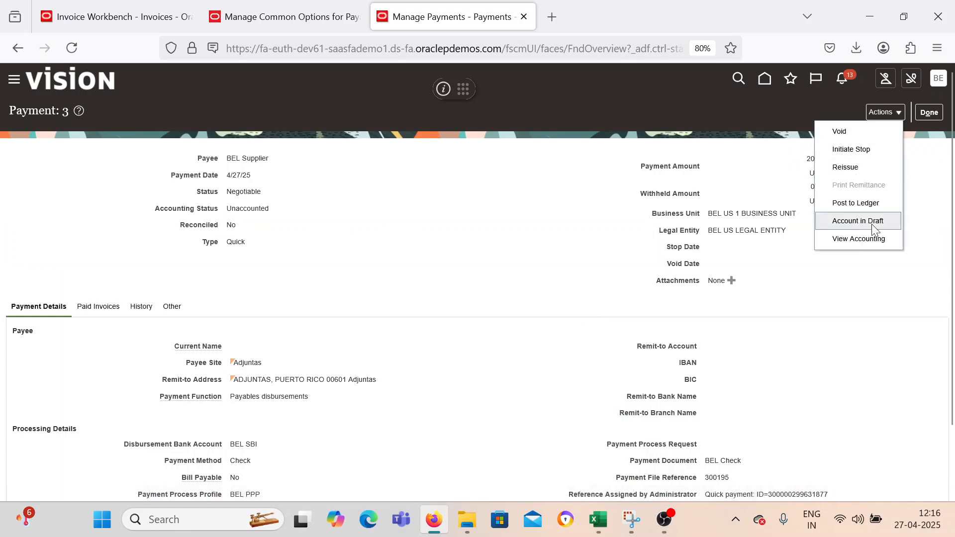
left_click(858, 212)
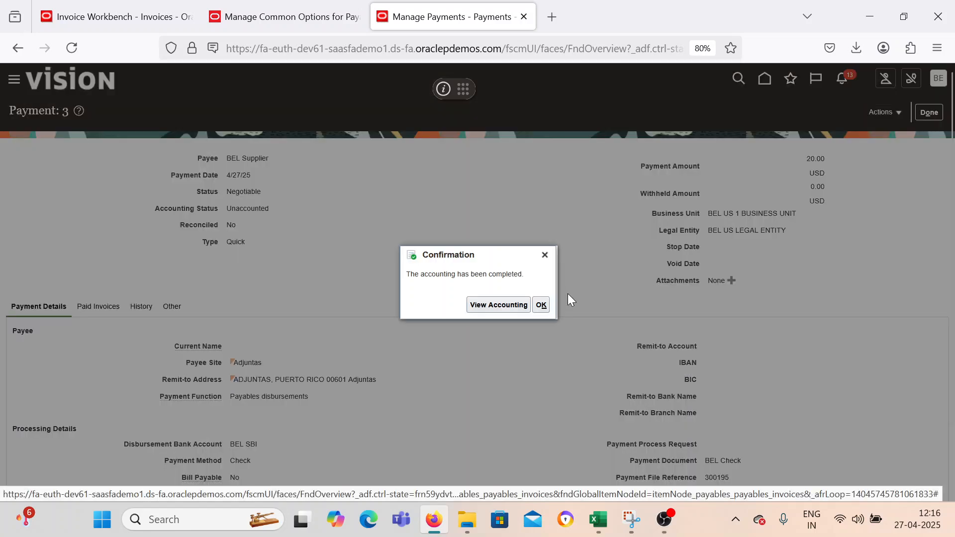
left_click(500, 305)
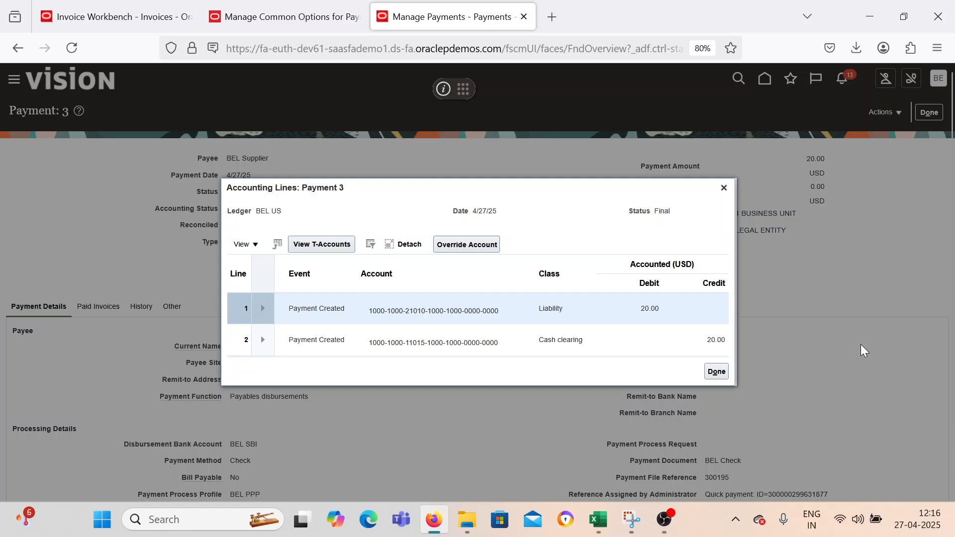
left_click(717, 372)
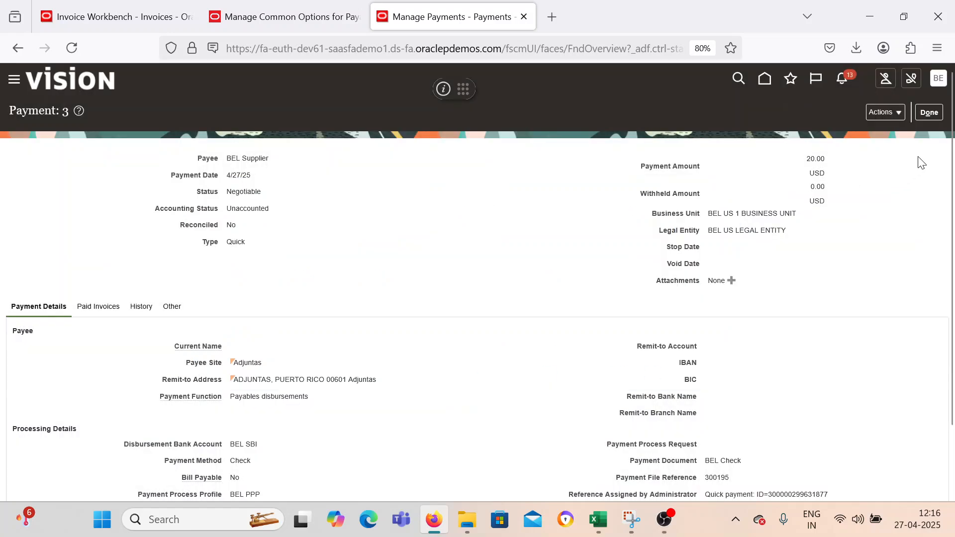
left_click(928, 112)
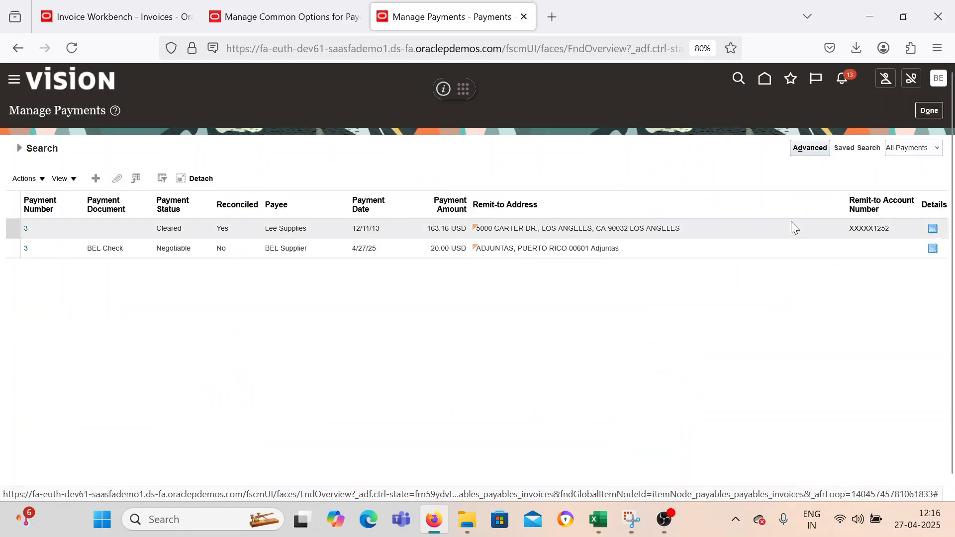
left_click(928, 111)
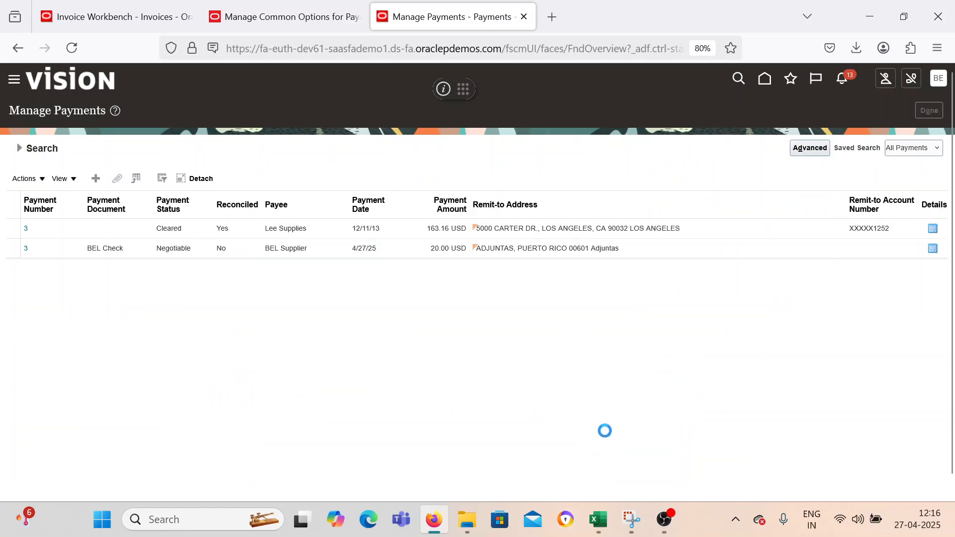
Switch to the AP-Process worksheet in Excel and enter Done beside Standard Invoice Creation in C3.
left_click(598, 520)
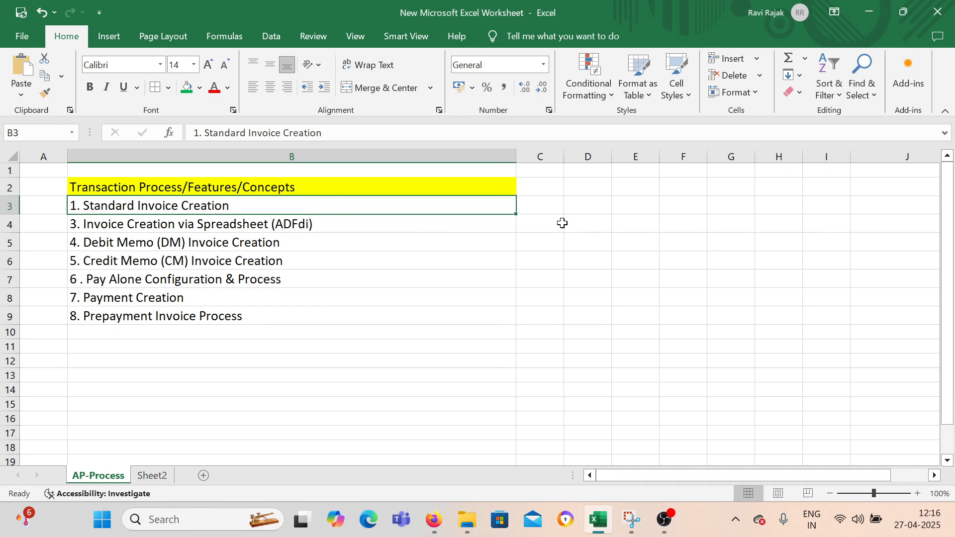
left_click(546, 206)
key("F2")
type("Done")
key("Return")
Enter Done beside Payment Creation in cell C8 of the process list.
key("Down")
key("Down")
key("Down")
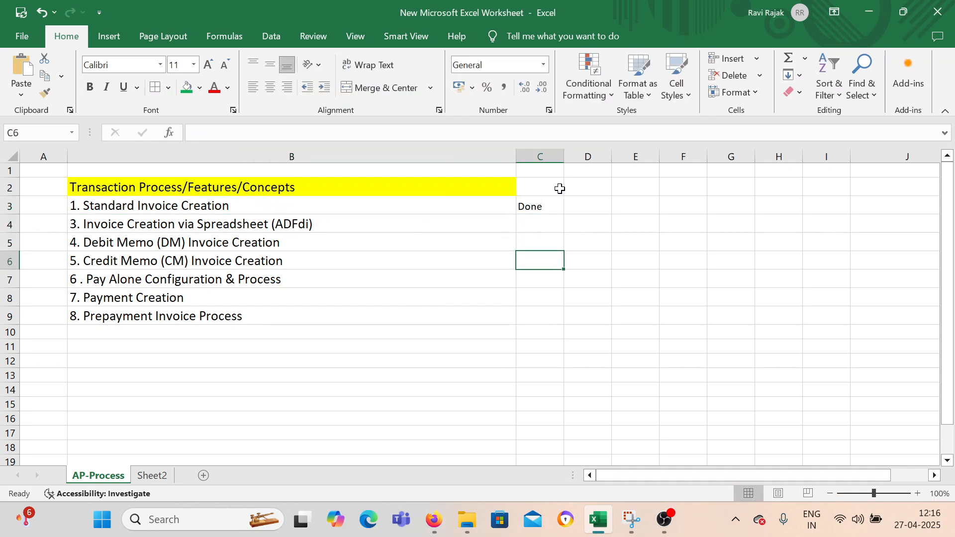
key("Down")
key("Down")
key("Up")
type("D")
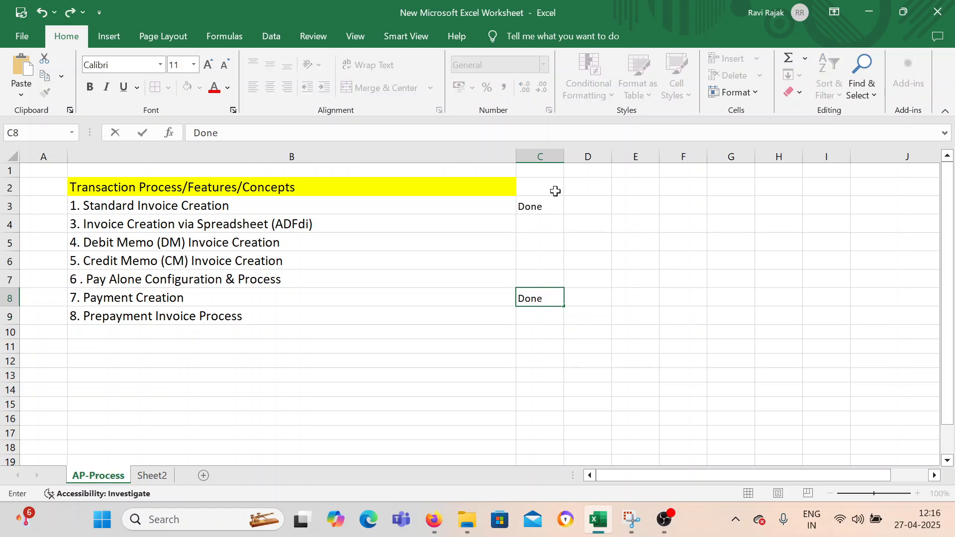
left_click(336, 356)
left_click(242, 227)
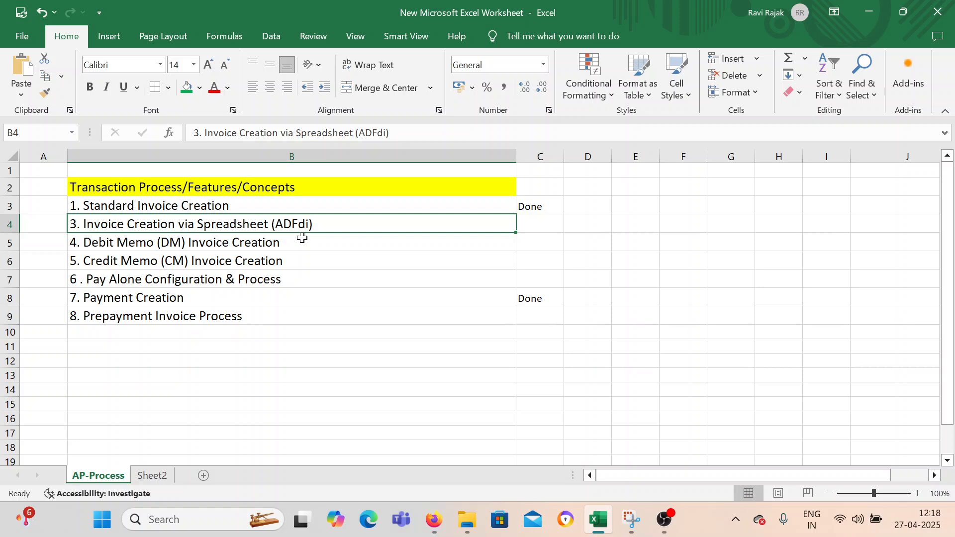
left_click(341, 246)
left_click(309, 221)
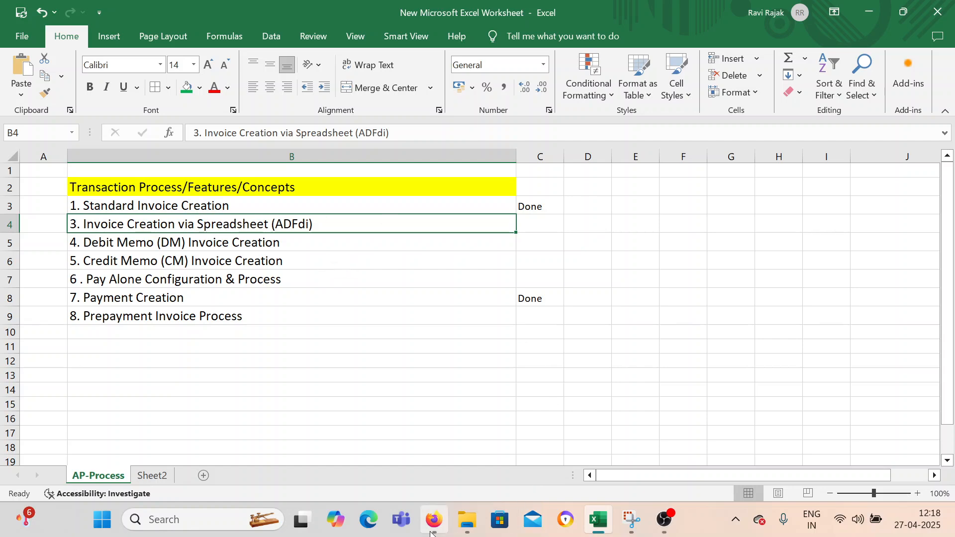
Switch back to Oracle Fusion in Firefox and open the Payables Invoices work area.
left_click(454, 499)
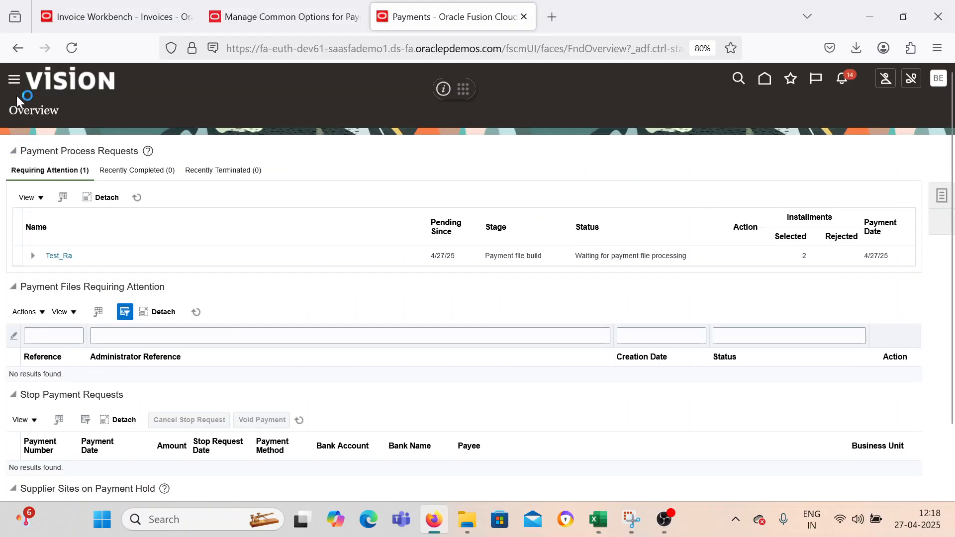
left_click(14, 80)
scroll(150, 298, "down", 5)
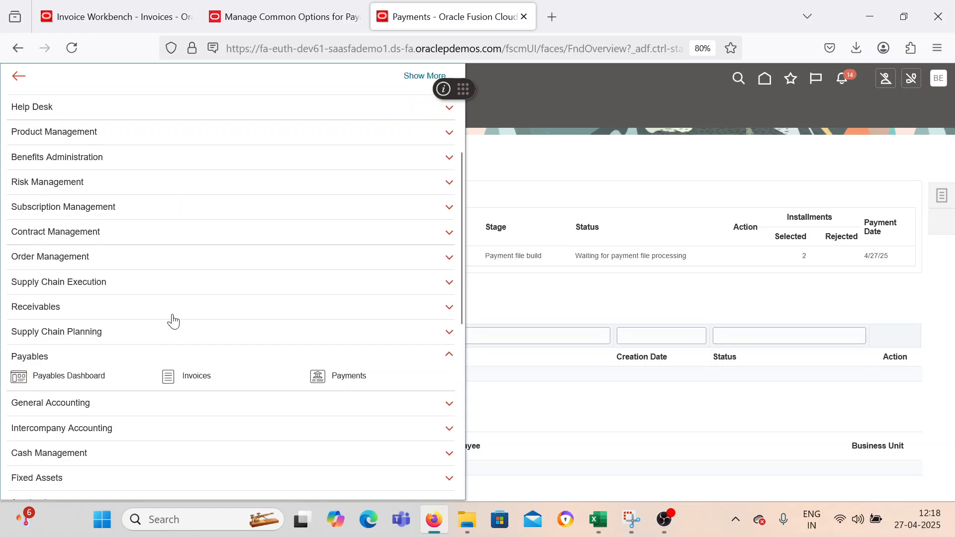
left_click(169, 382)
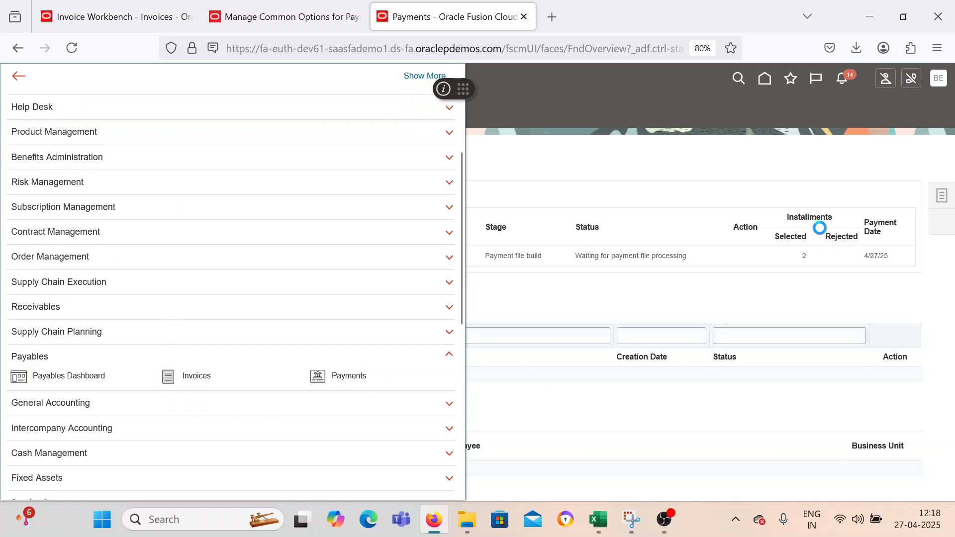
Start Create Invoice from Spreadsheet and save the CreateQuickInvoices macro-enabled workbook to the Desktop, replacing the existing file.
left_click(939, 204)
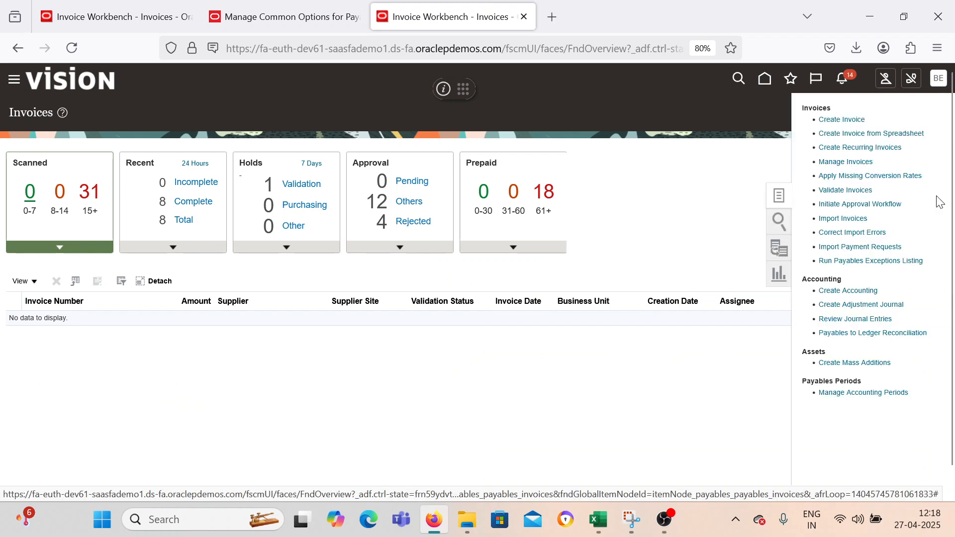
left_click(866, 134)
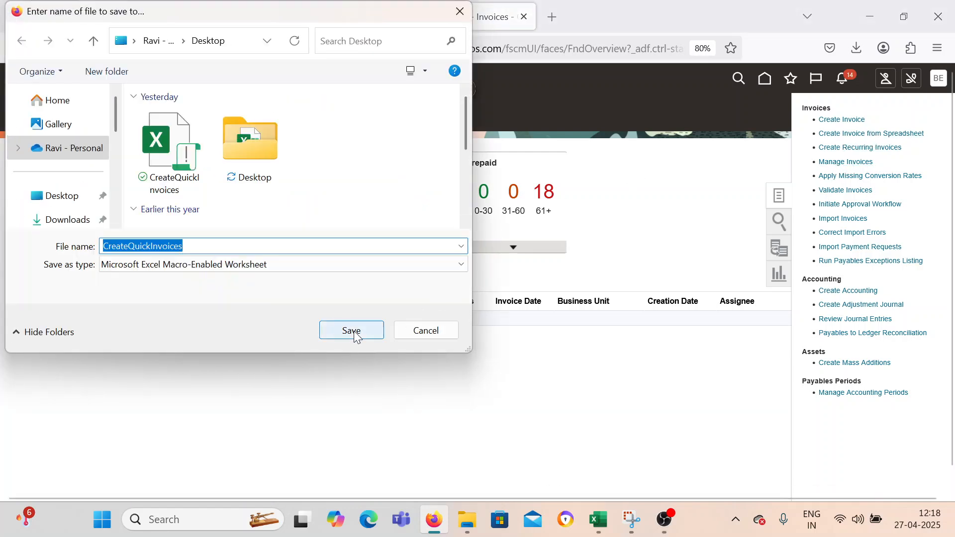
left_click(352, 332)
left_click(513, 262)
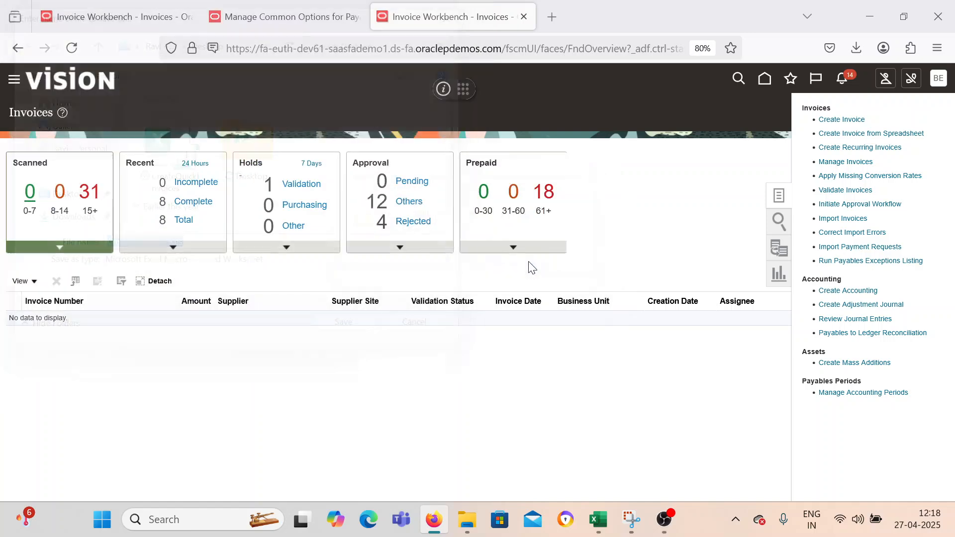
Open the downloaded CreateQuickInvoices.xlsm in Excel and agree to connect to the Oracle application URL.
left_click(858, 53)
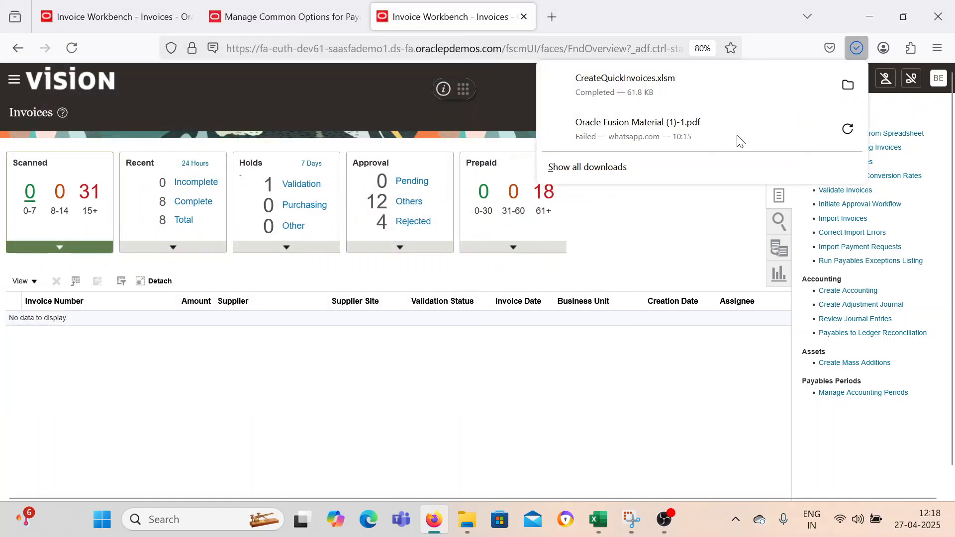
left_click(632, 94)
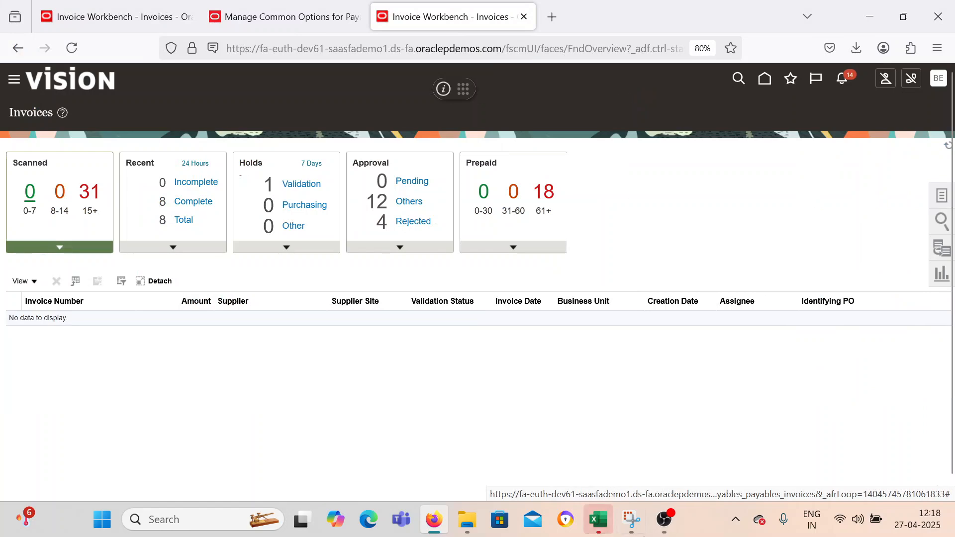
mouse_move(608, 527)
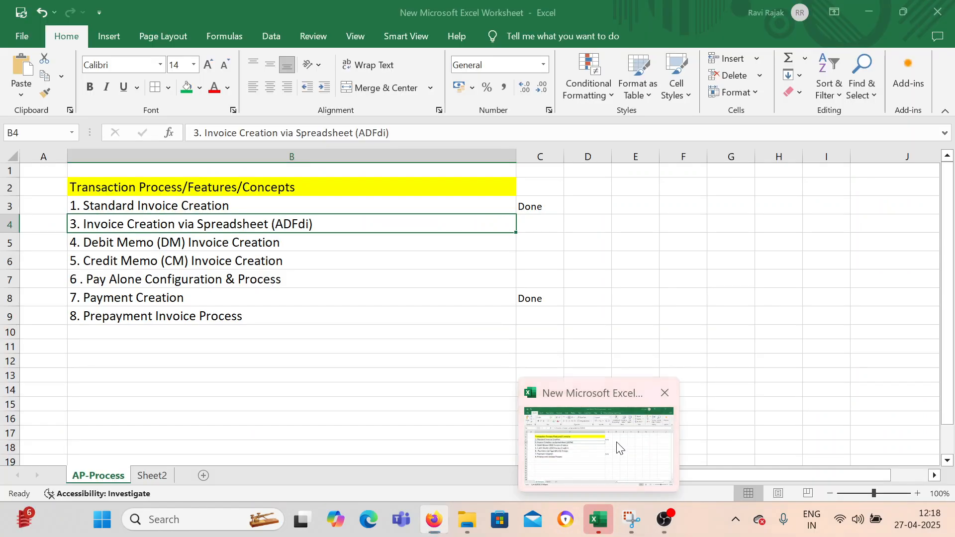
left_click(618, 443)
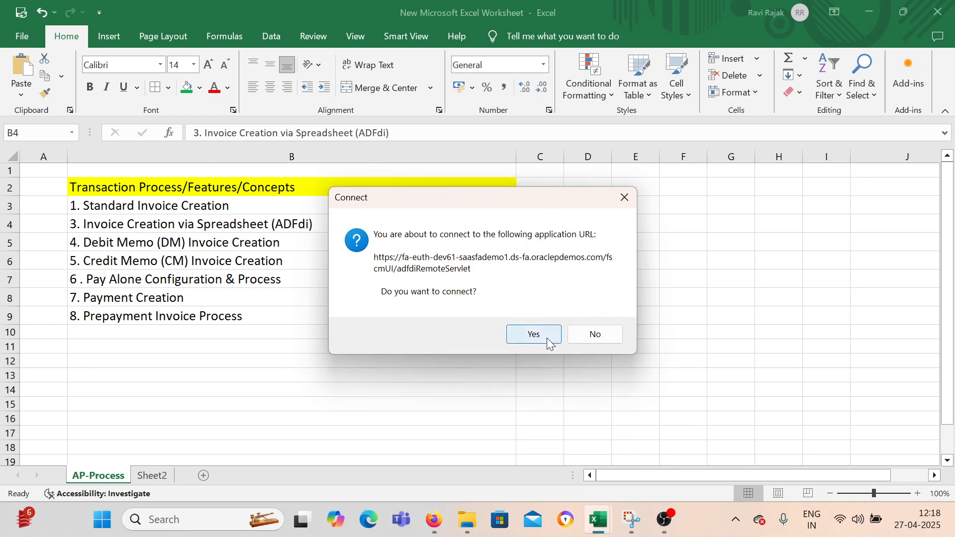
left_click(547, 338)
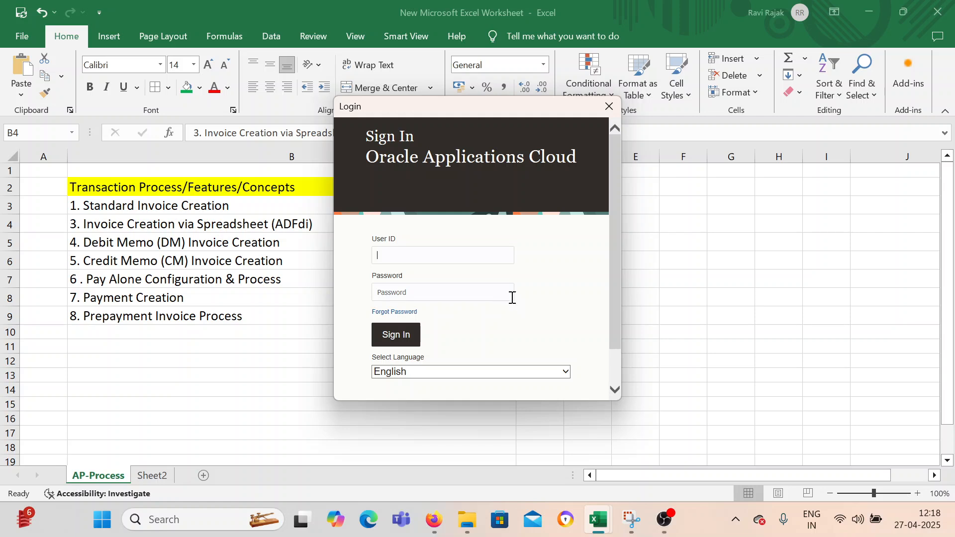
Try to sign in to Oracle Applications Cloud with the user ID and password, and dismiss the login.
type("L")
key("Tab")
left_click(396, 329)
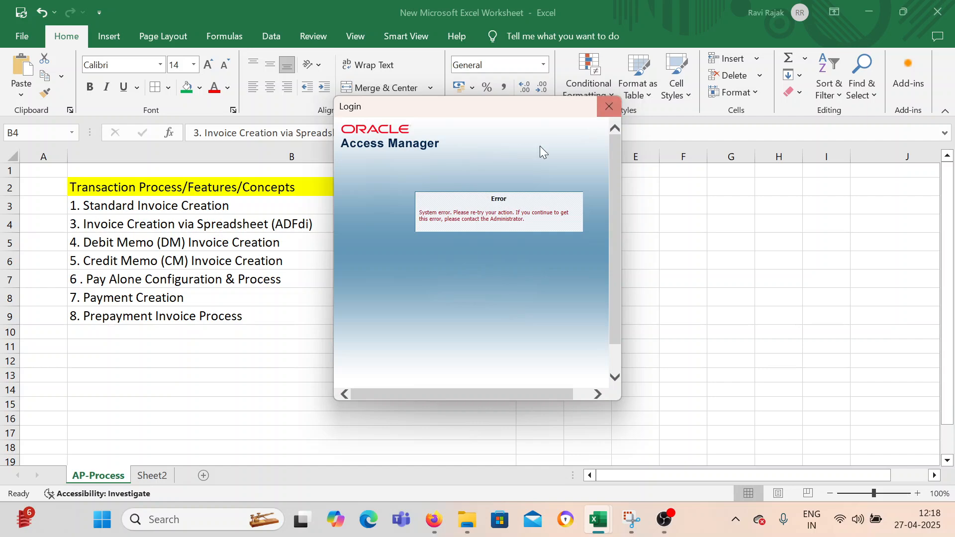
left_click(610, 106)
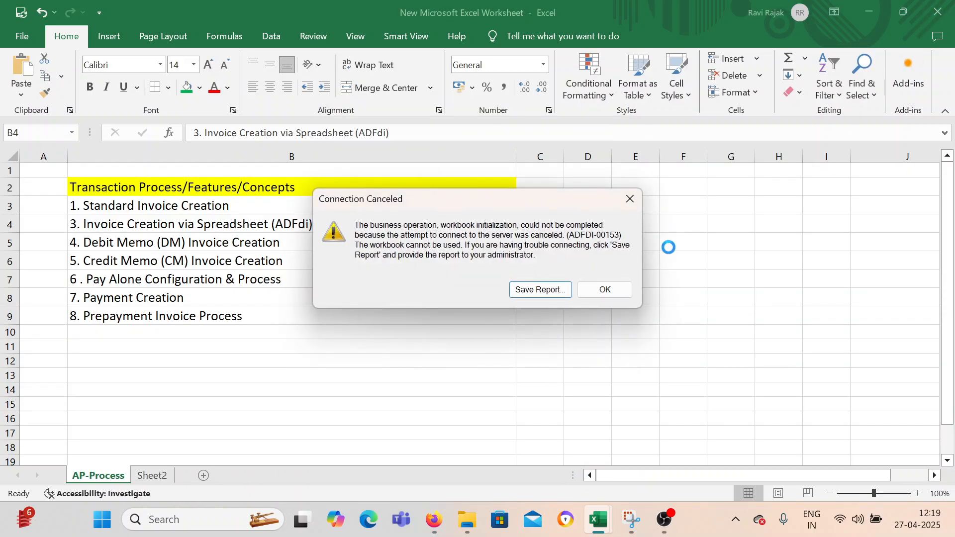
left_click(604, 290)
Reopen the downloaded CreateQuickInvoices.xlsm from Firefox, look over the Invoices sheet and close the workbook.
left_click(433, 520)
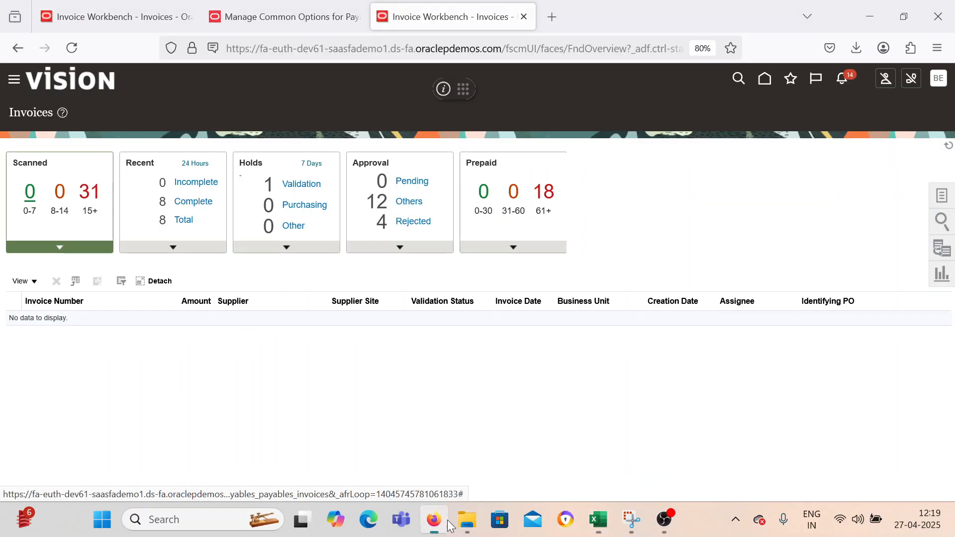
left_click(857, 47)
left_click(652, 79)
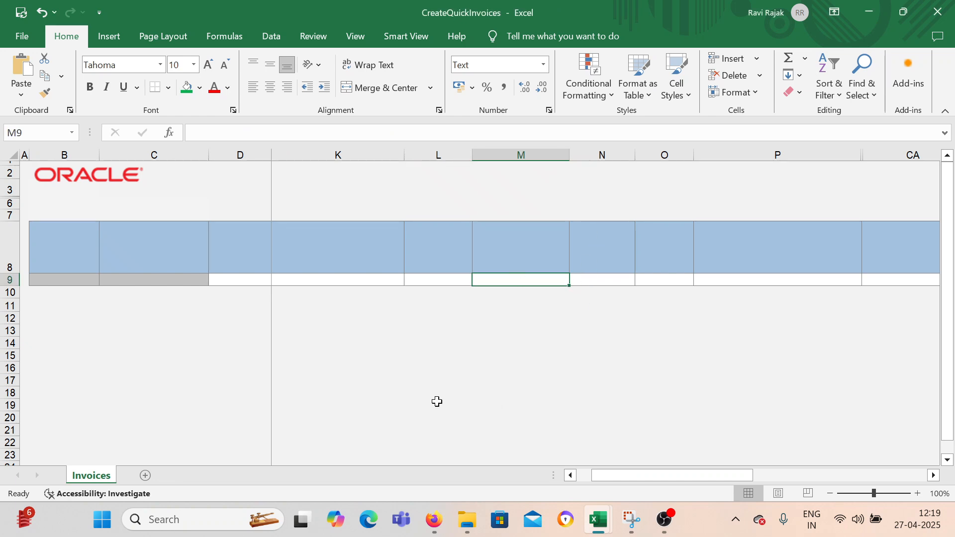
scroll(439, 356, "down", 4)
scroll(440, 356, "up", 4)
left_click(938, 12)
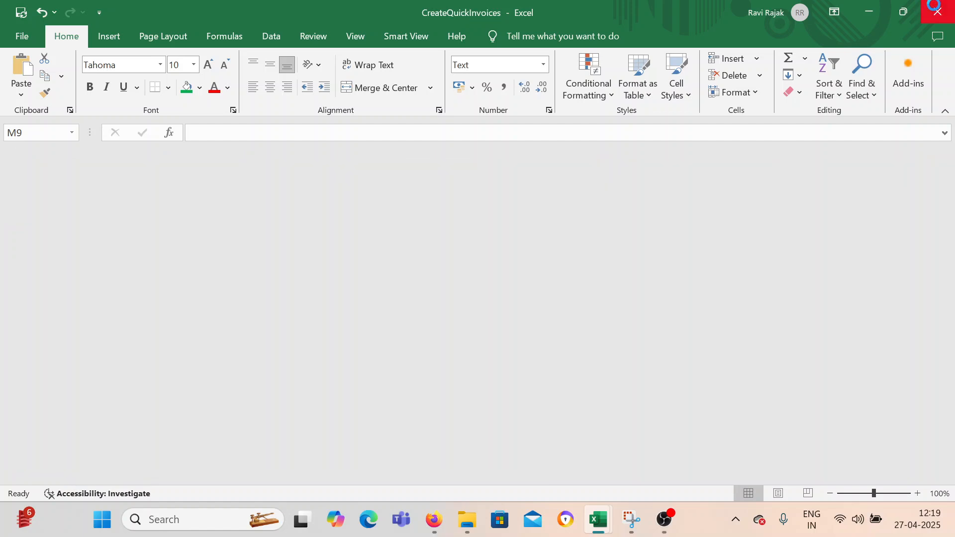
Open CreateQuickInvoices.xlsm again from the Firefox downloads and agree to connect to the Oracle application URL.
left_click(434, 520)
left_click(864, 41)
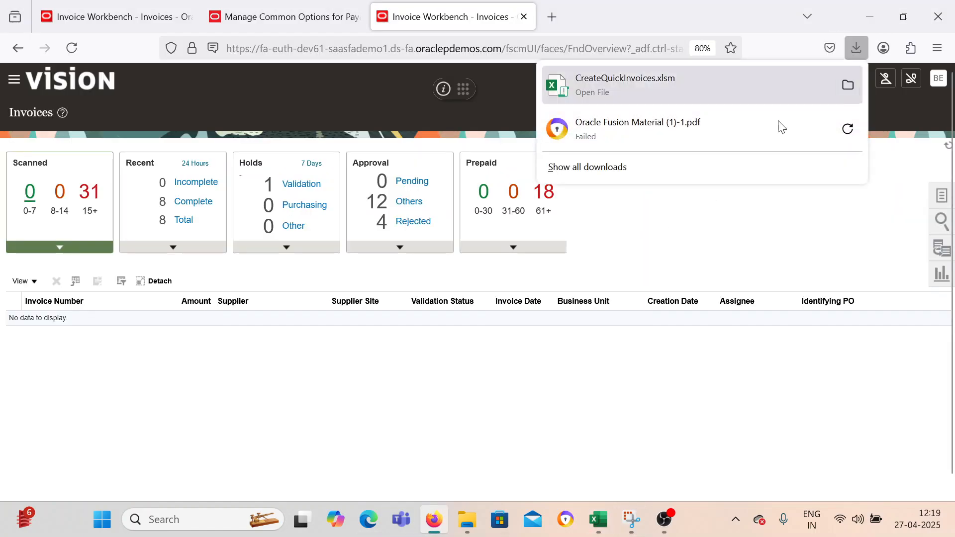
left_click(641, 82)
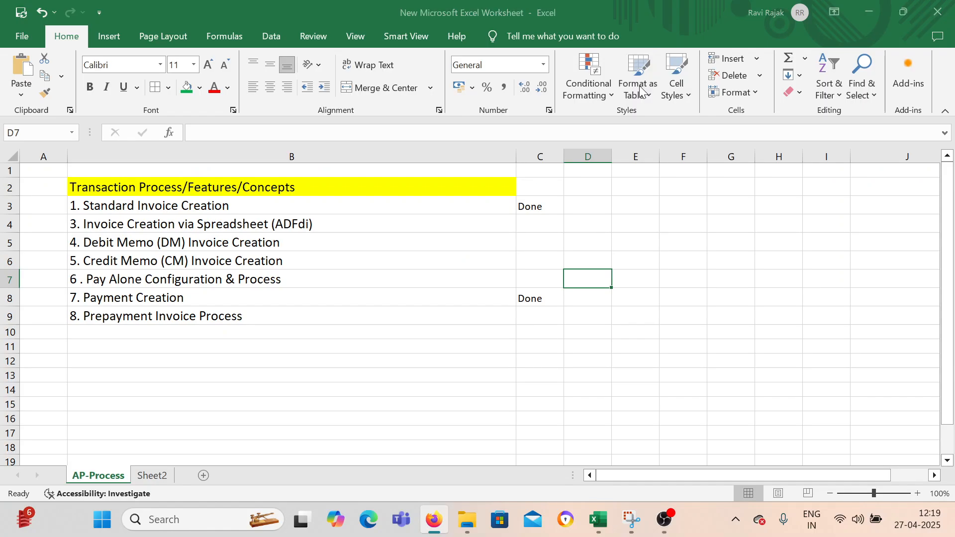
left_click(543, 346)
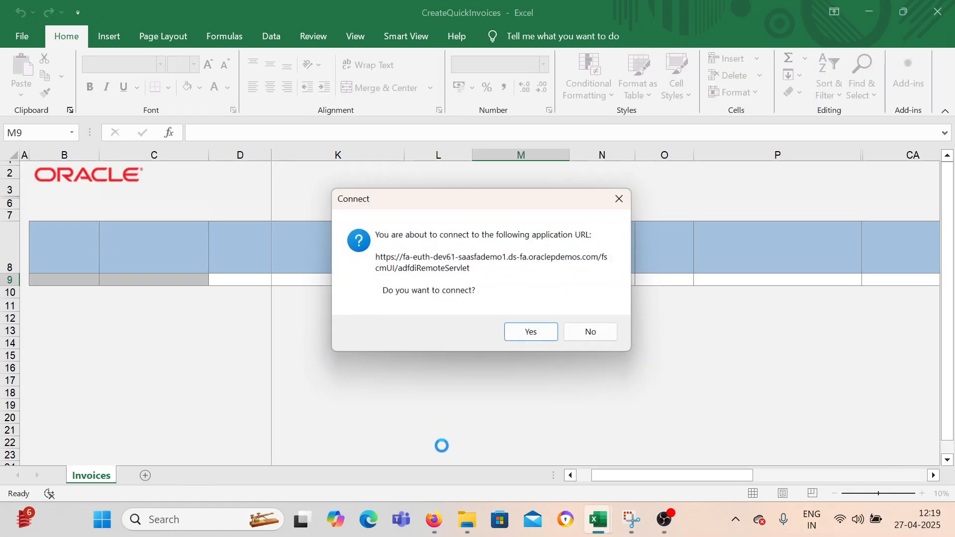
left_click(519, 336)
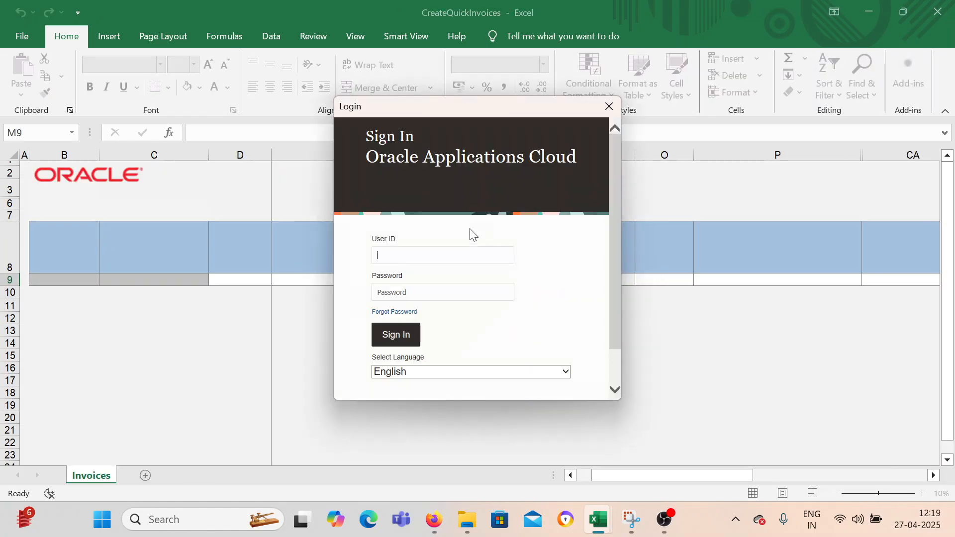
Sign in to Oracle Applications Cloud with the user ID and password, and skip the ADF Desktop Integration add-in update.
key("Tab")
type("*")
left_click(393, 338)
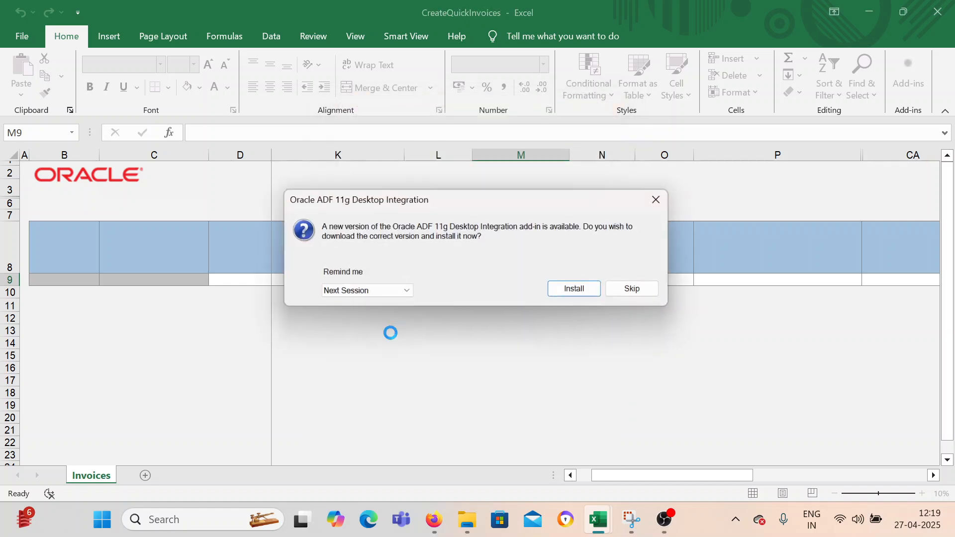
left_click(639, 291)
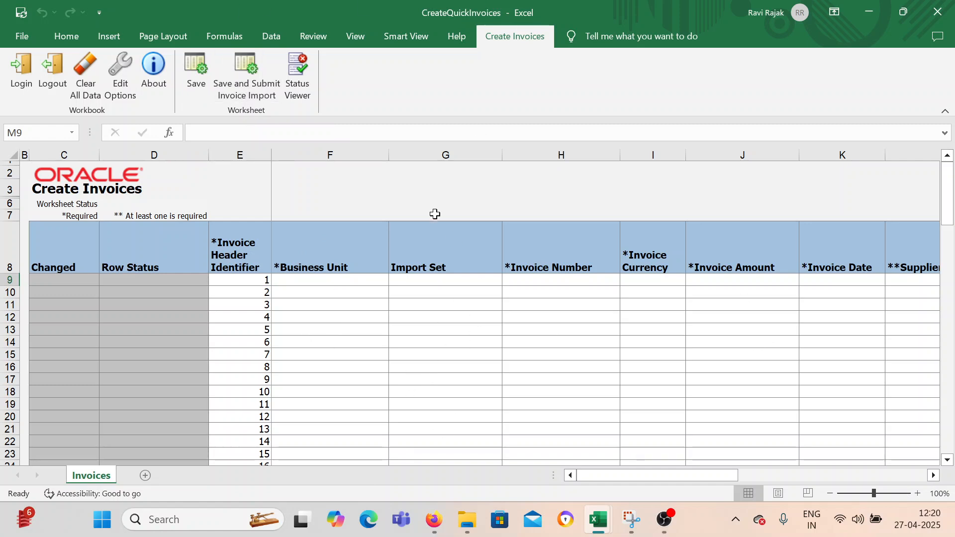
Set the first invoice row's business unit to BEL US 1 BUSINESS UNIT and its invoice number to Adfdi_001.
left_click(342, 283)
left_click(395, 280)
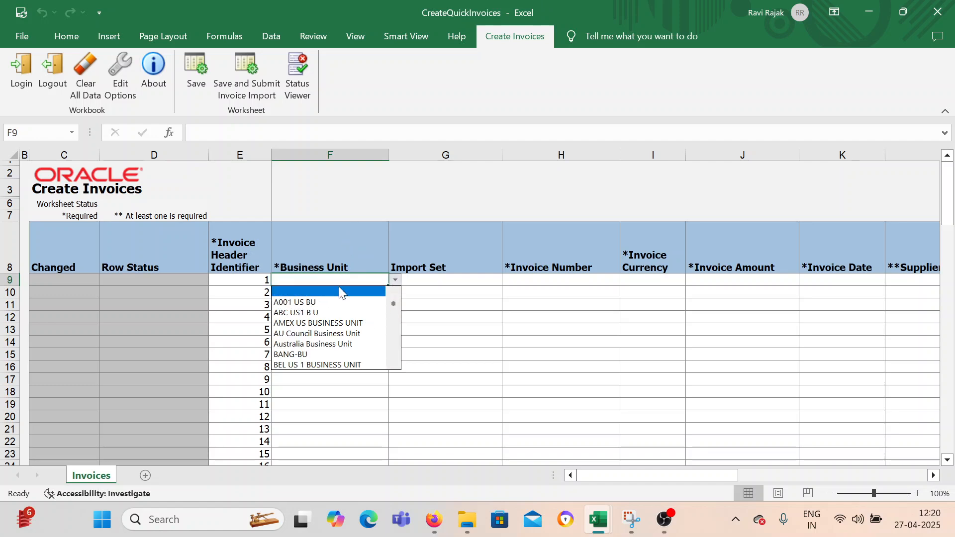
left_click(328, 365)
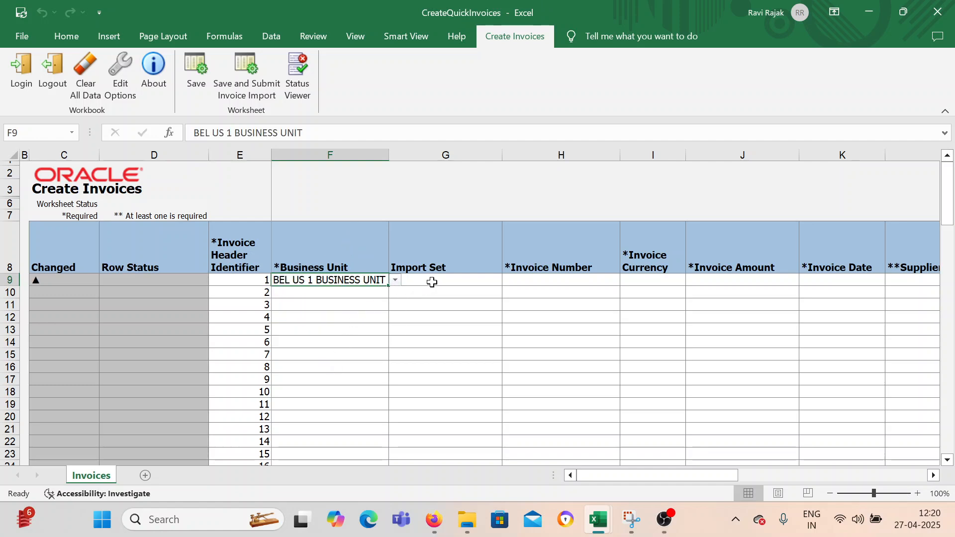
left_click(431, 282)
left_click(507, 282)
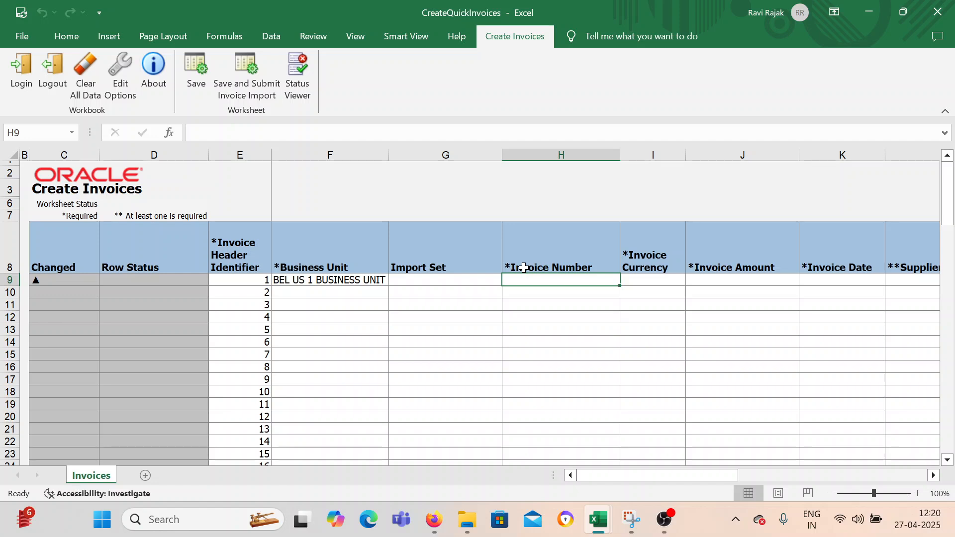
type("AD")
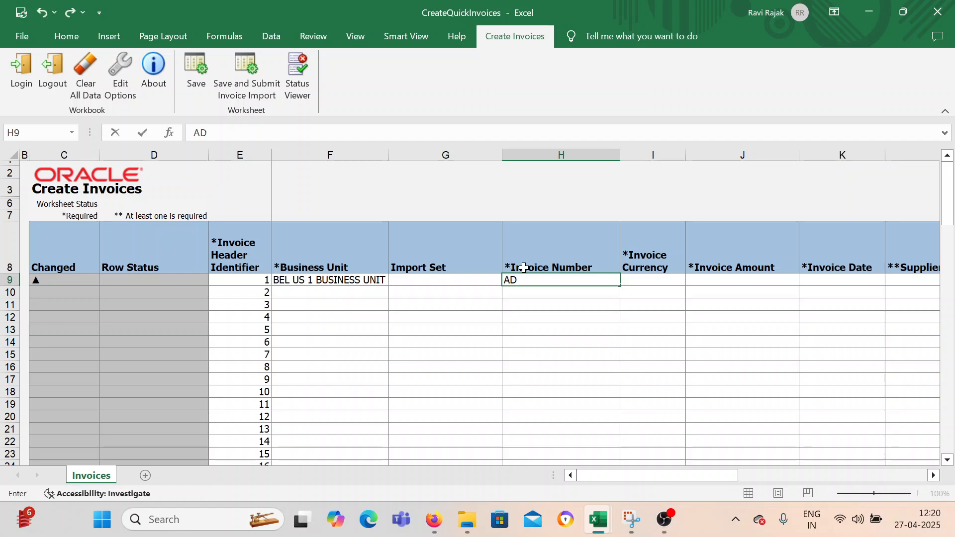
type("fdi_001")
key("Tab")
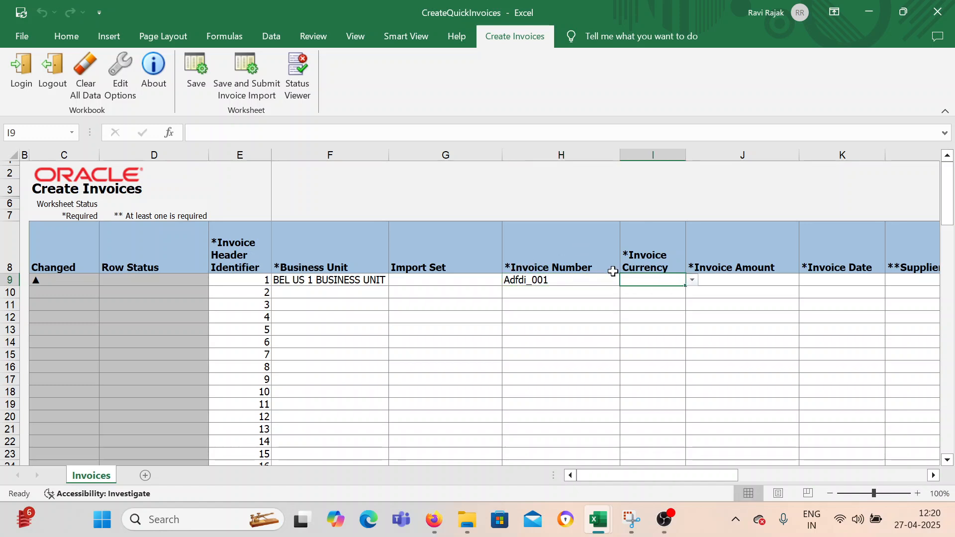
Set the invoice currency of the first invoice row to USD.
left_click(694, 285)
left_click(674, 282)
left_click(692, 280)
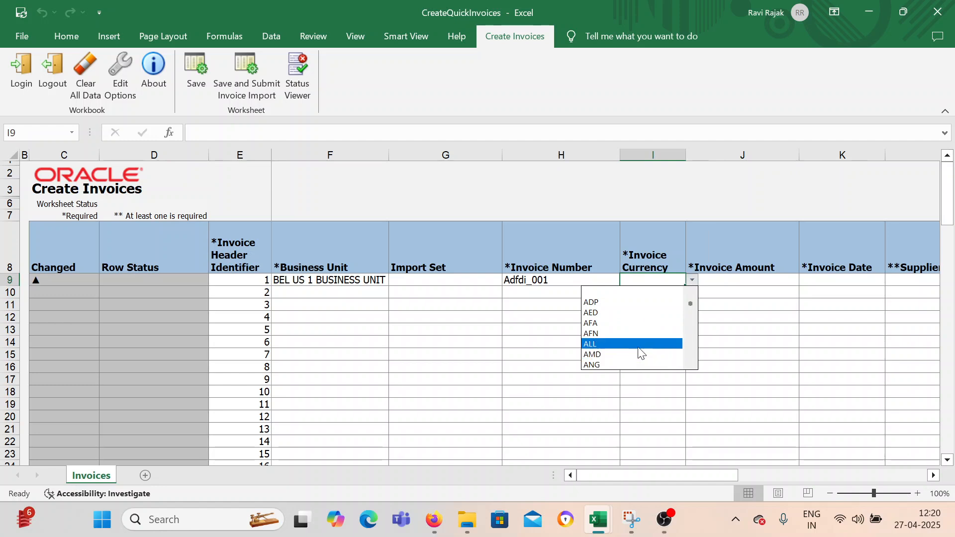
left_click(670, 407)
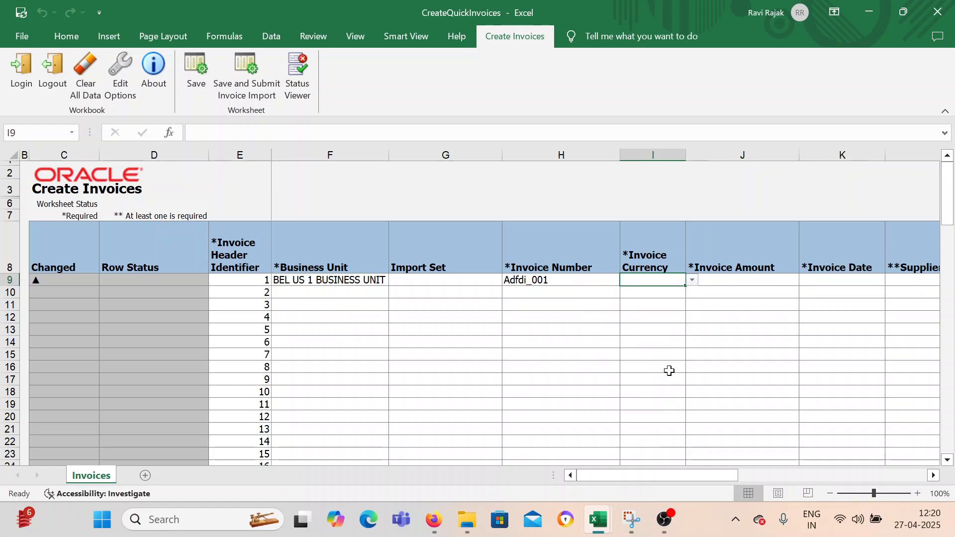
double_click(658, 279)
type("USD")
key("Tab")
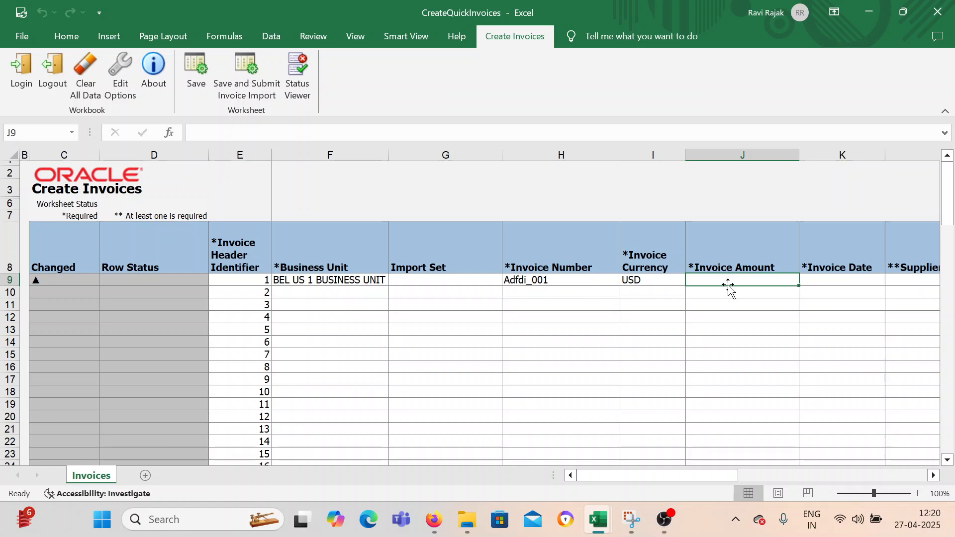
Enter an invoice amount of 300 and the invoice date 27-04-2025 for the first invoice.
type("300")
key("Tab")
key("Tab")
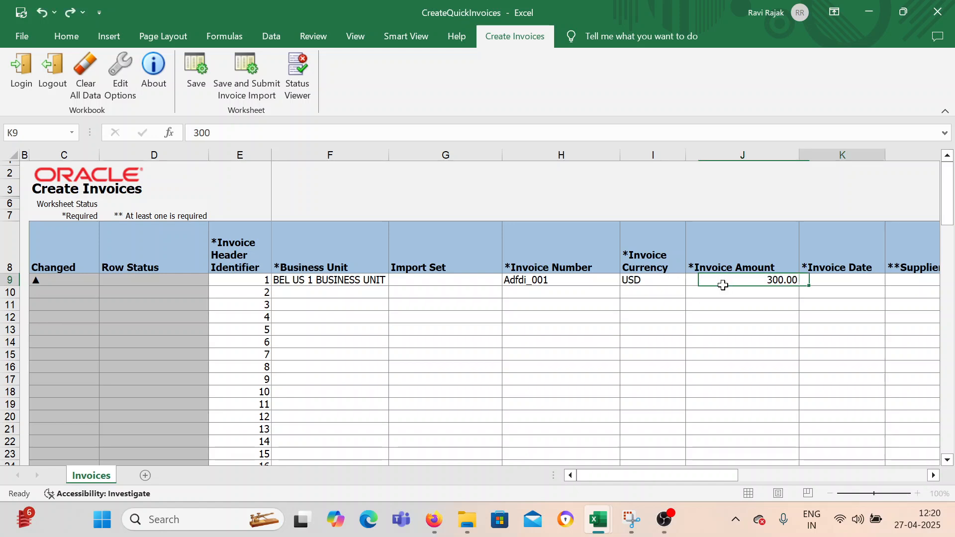
left_click(716, 283)
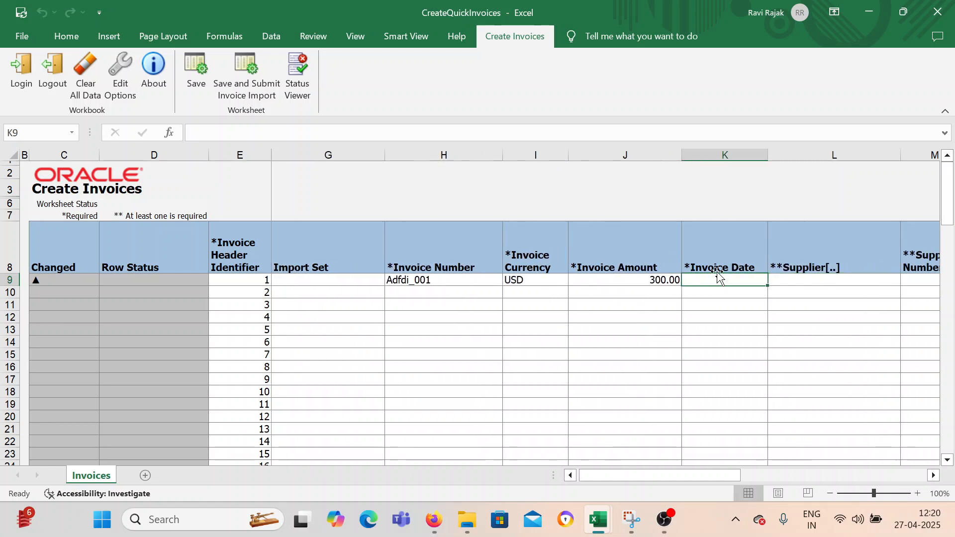
type("27")
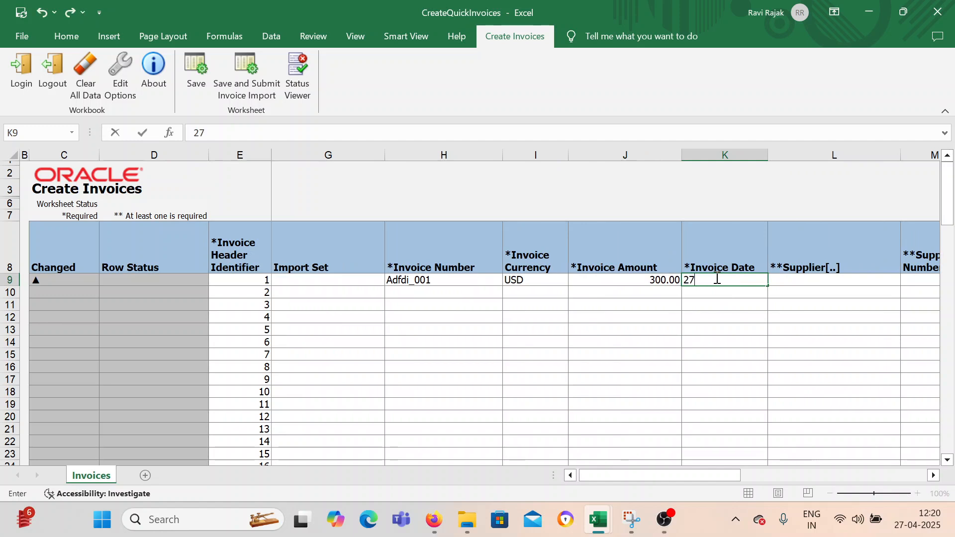
type("-04-")
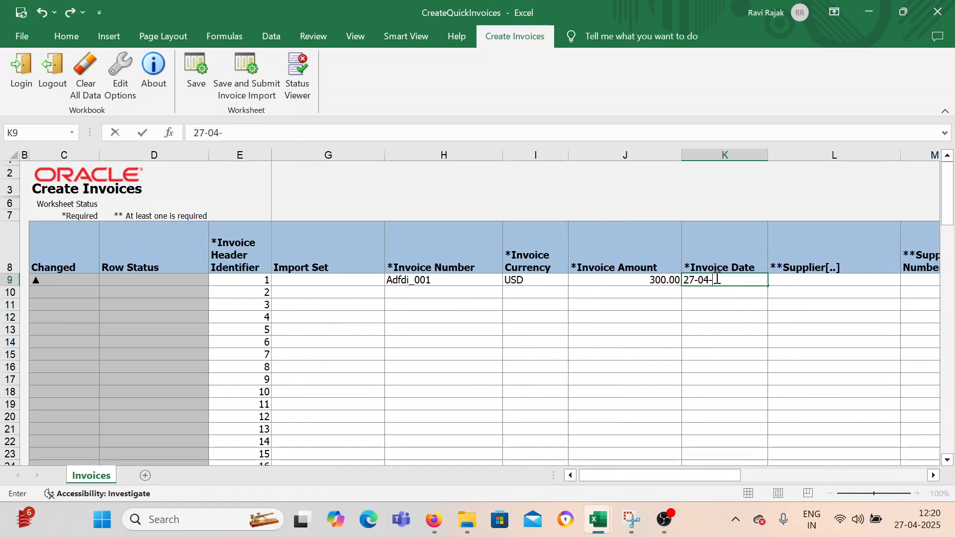
type("2025")
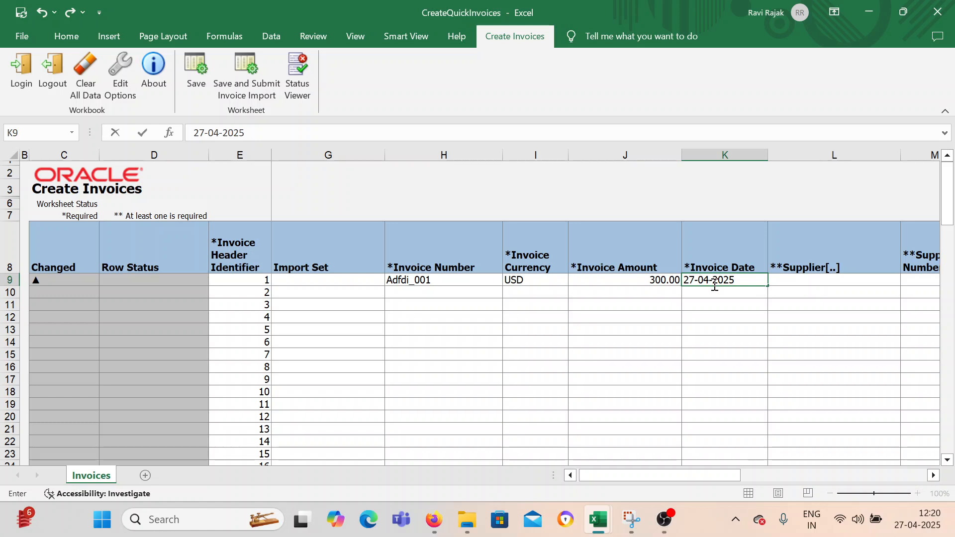
key("Tab")
Look up suppliers starting with BEL for the first invoice, continuing past the script error, and assign BEL Supplier.
mouse_move(695, 468)
left_mouse_down()
mouse_move(708, 472)
mouse_move(680, 474)
mouse_move(689, 472)
left_mouse_up()
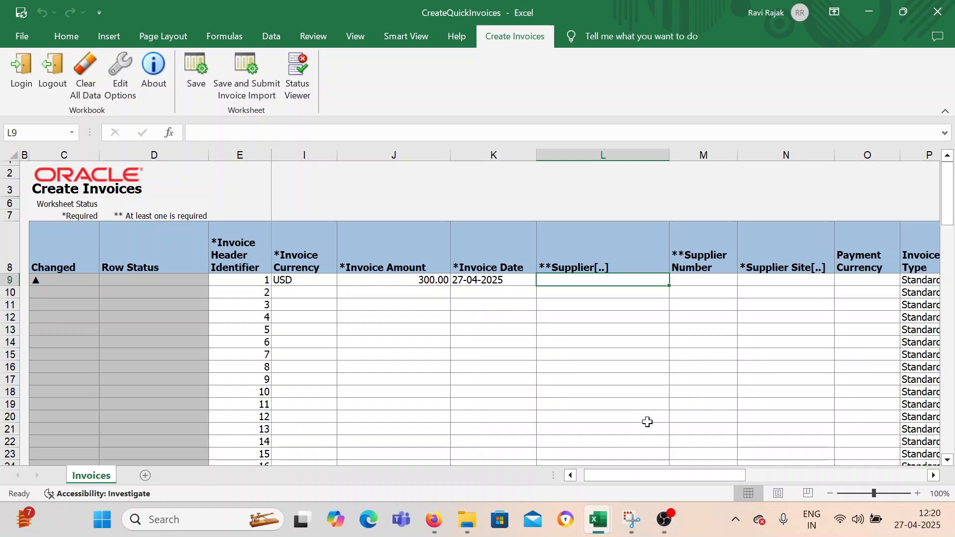
double_click(587, 281)
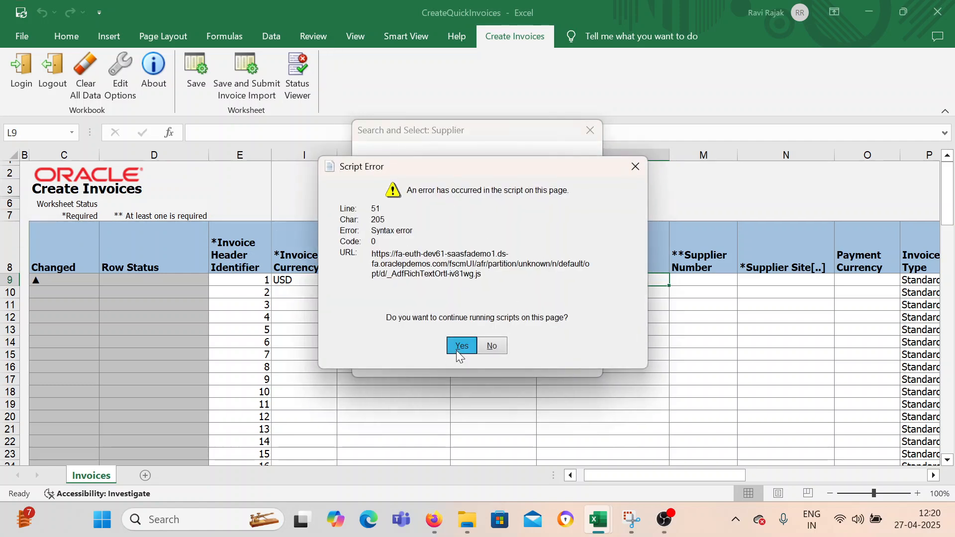
left_click(460, 346)
left_click(526, 196)
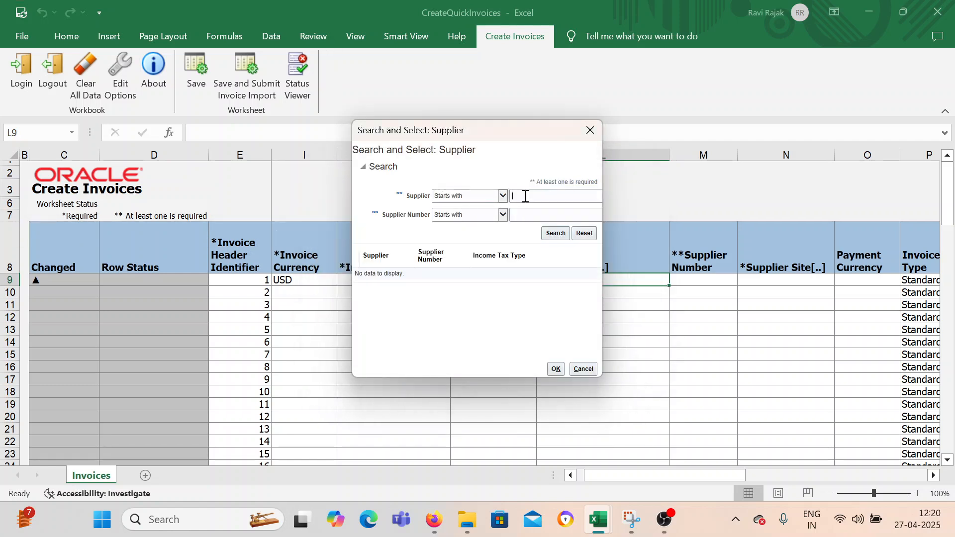
type("BEL")
left_click(556, 233)
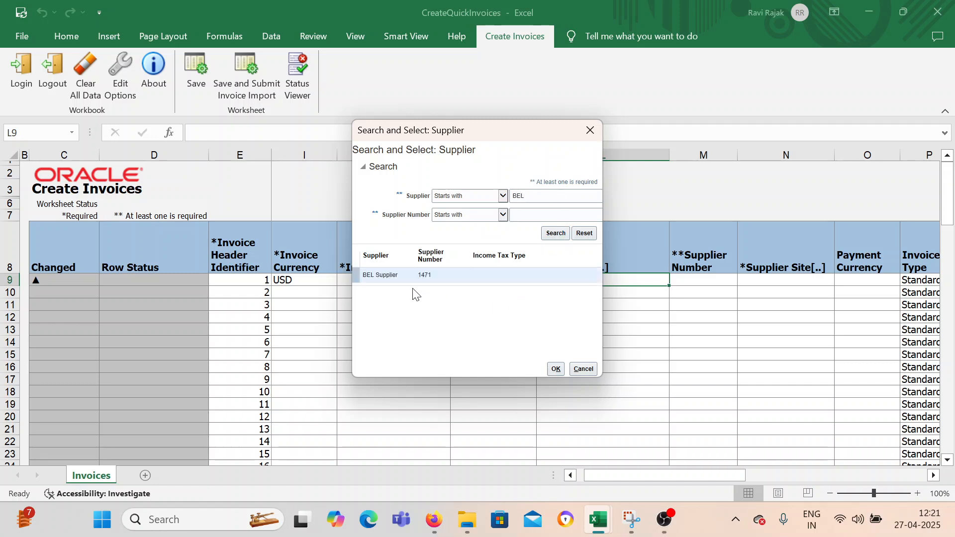
left_click(555, 371)
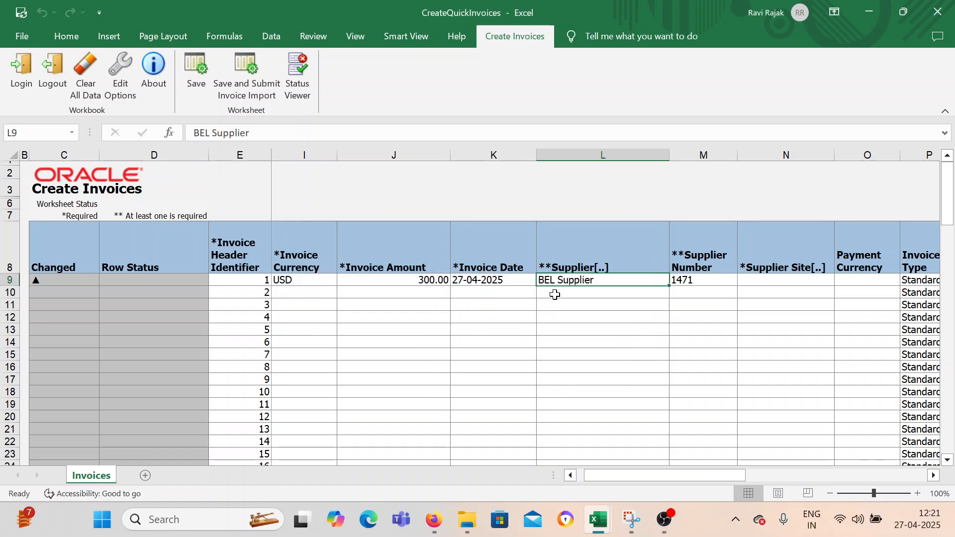
Look up the supplier site for the first invoice and assign Adjuntas.
left_click(761, 284)
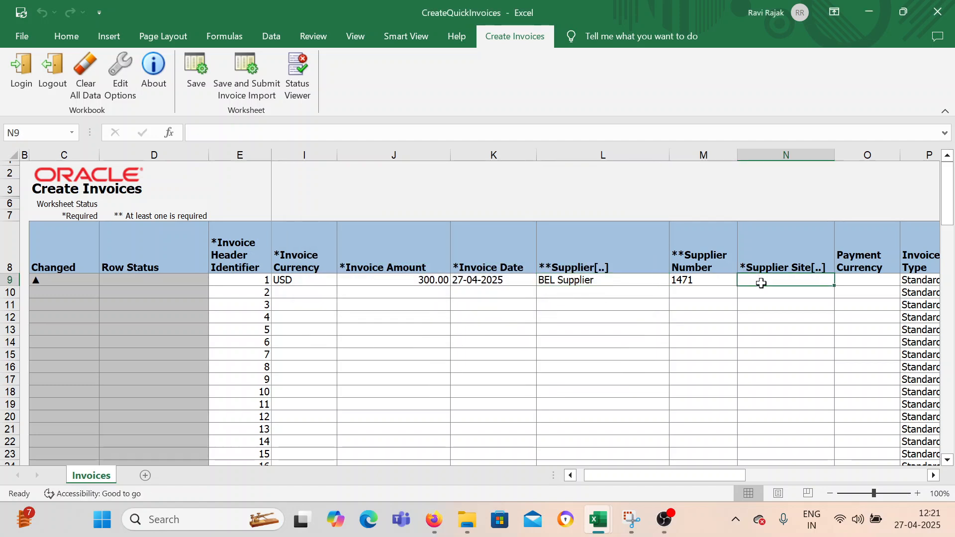
double_click(826, 281)
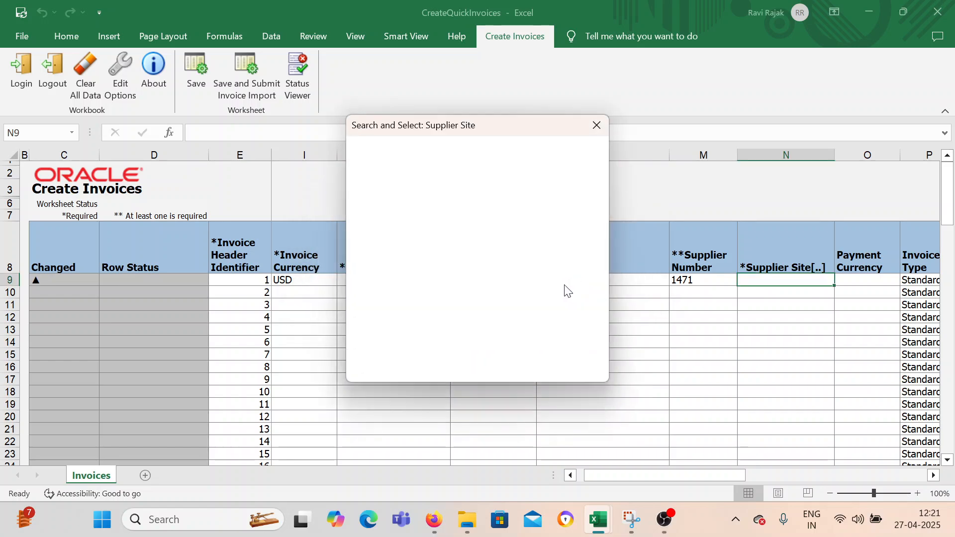
left_click(463, 344)
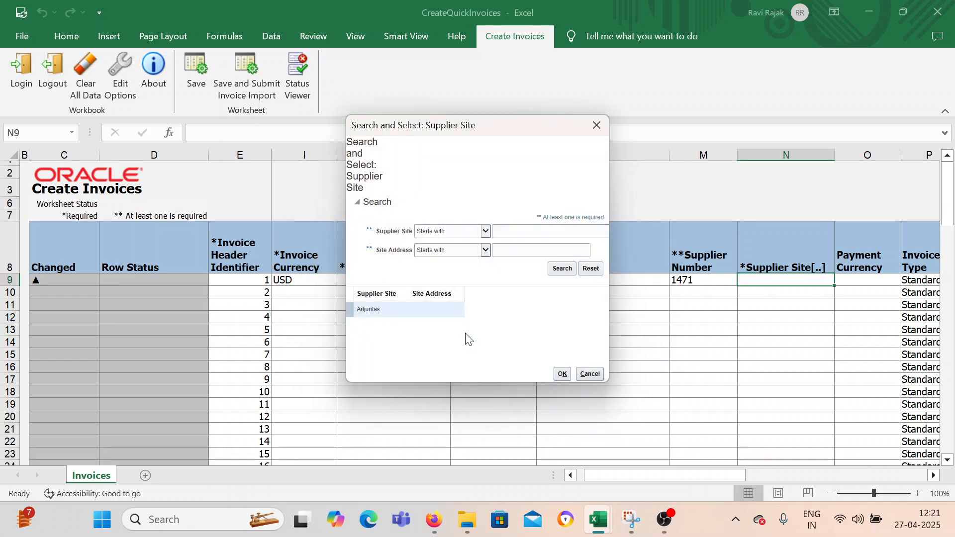
left_click(412, 269)
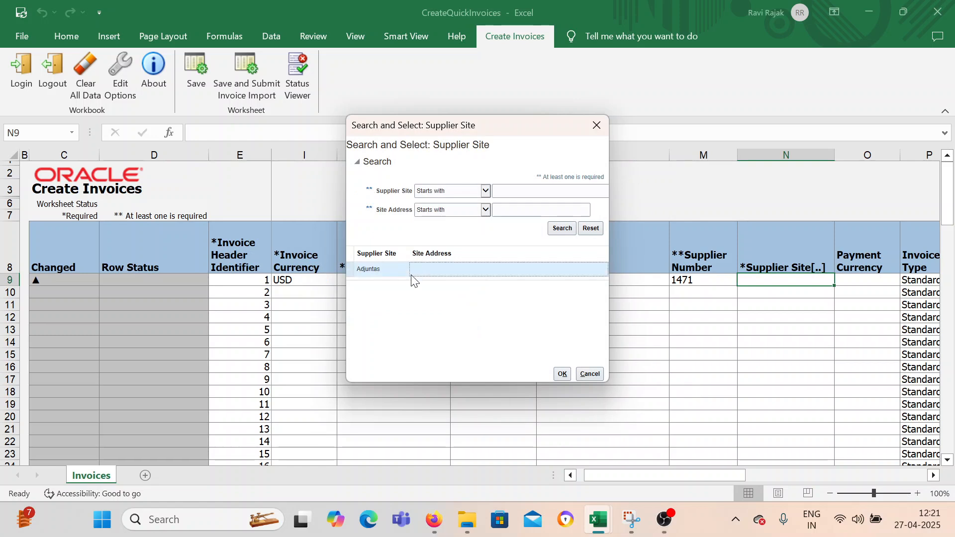
left_click(560, 373)
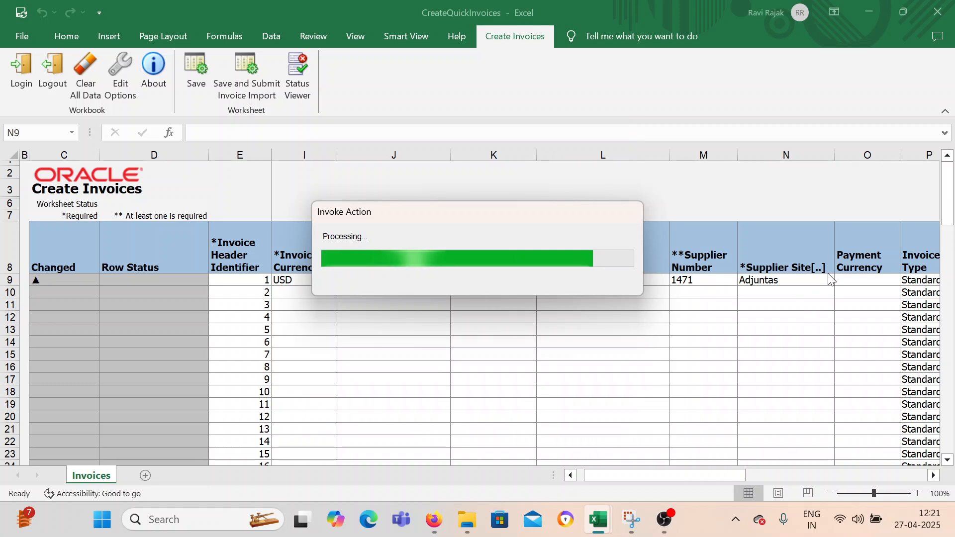
left_click(849, 280)
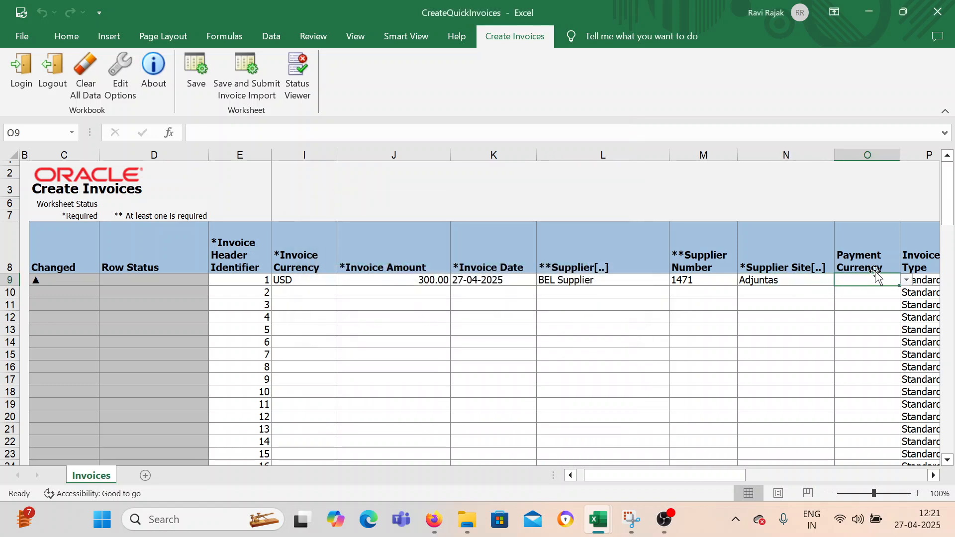
left_click(906, 280)
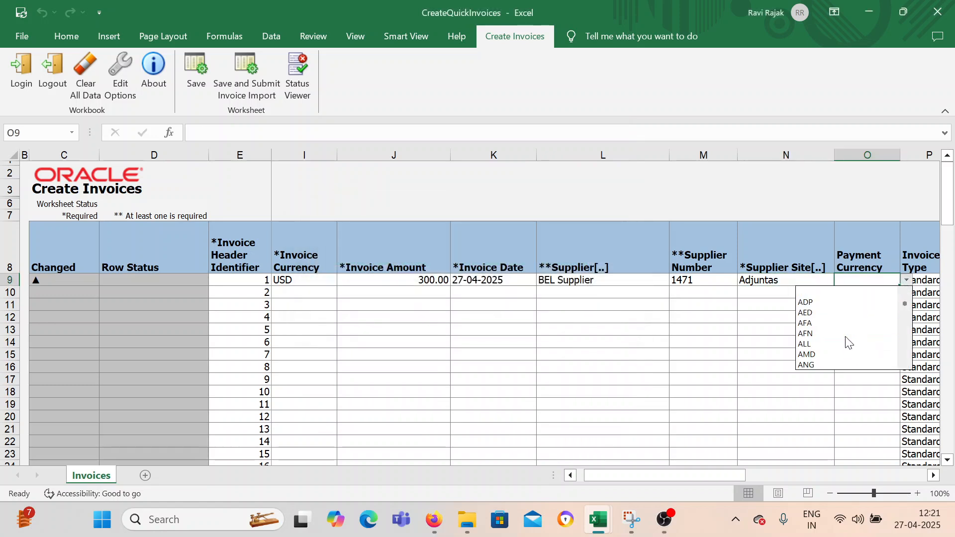
key("Escape")
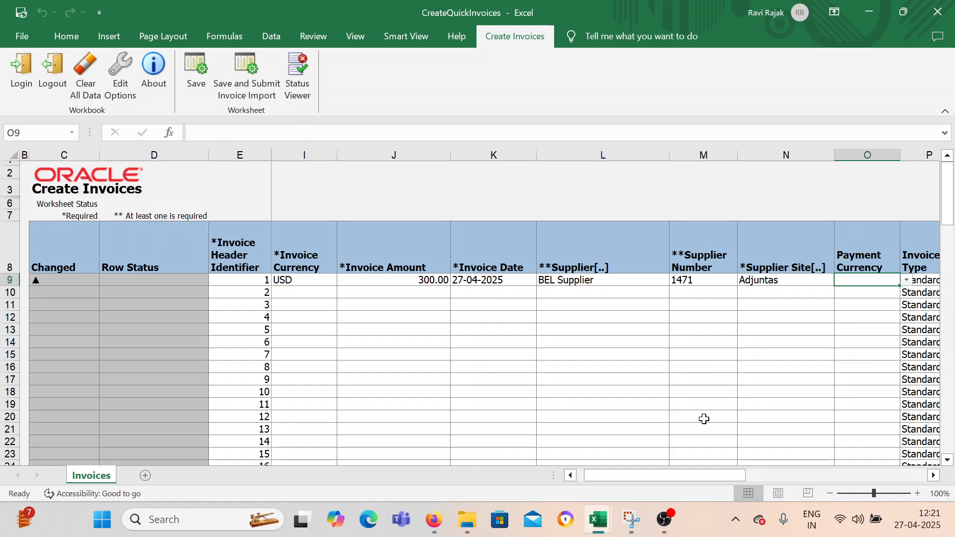
Enter 300 as the amount of the first invoice's Item line.
left_click_drag(675, 474, 698, 471)
left_click(689, 283)
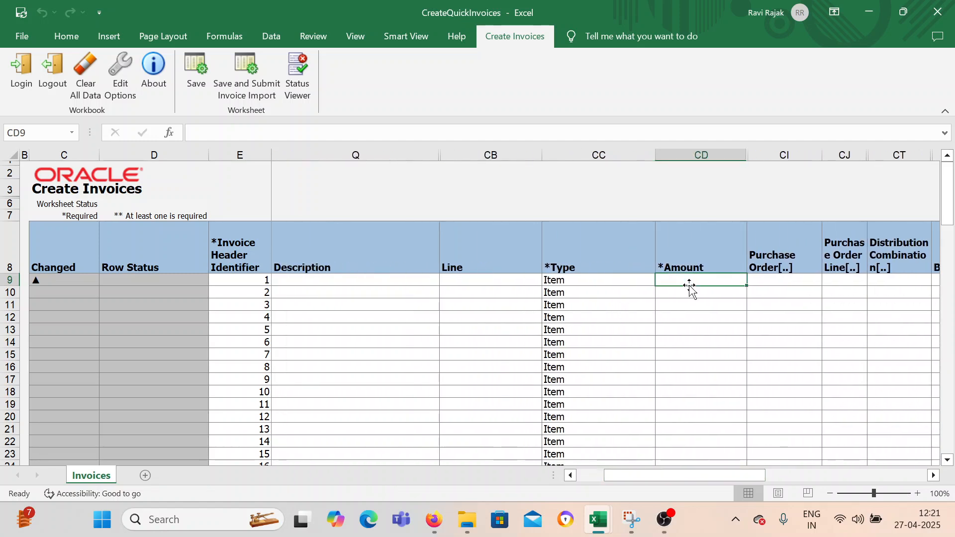
type("300")
key("Tab")
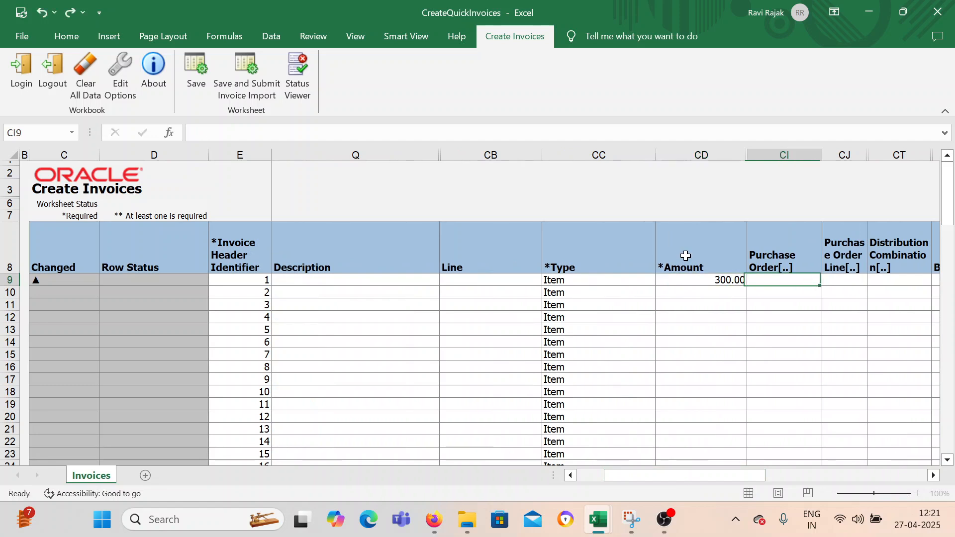
key("Tab")
key("Tab")
key("Tab")
key("Tab")
key("Tab")
key("Tab")
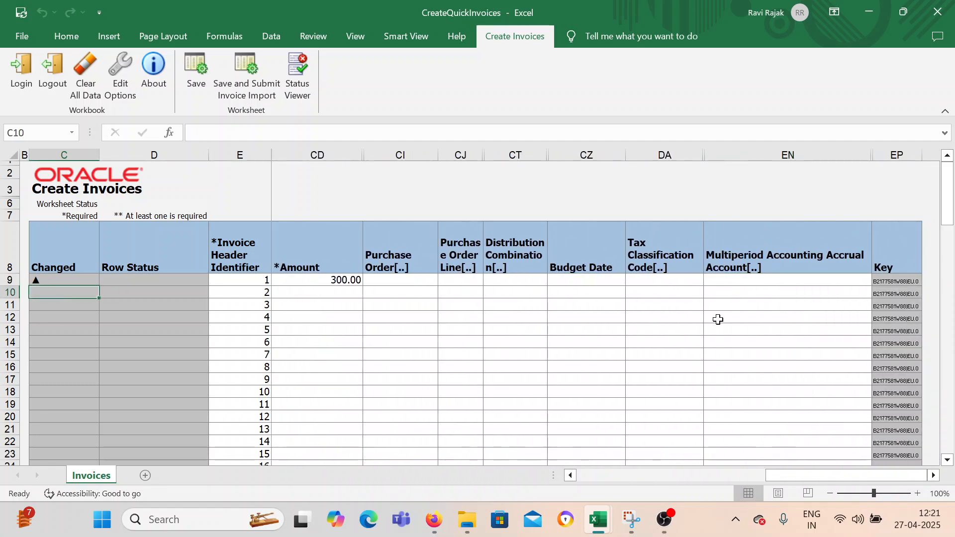
double_click(500, 281)
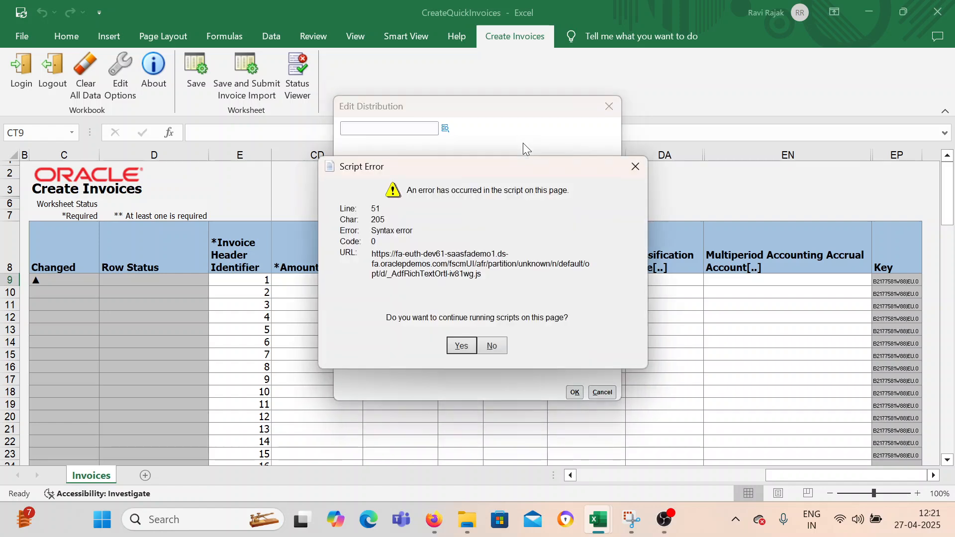
left_click(461, 343)
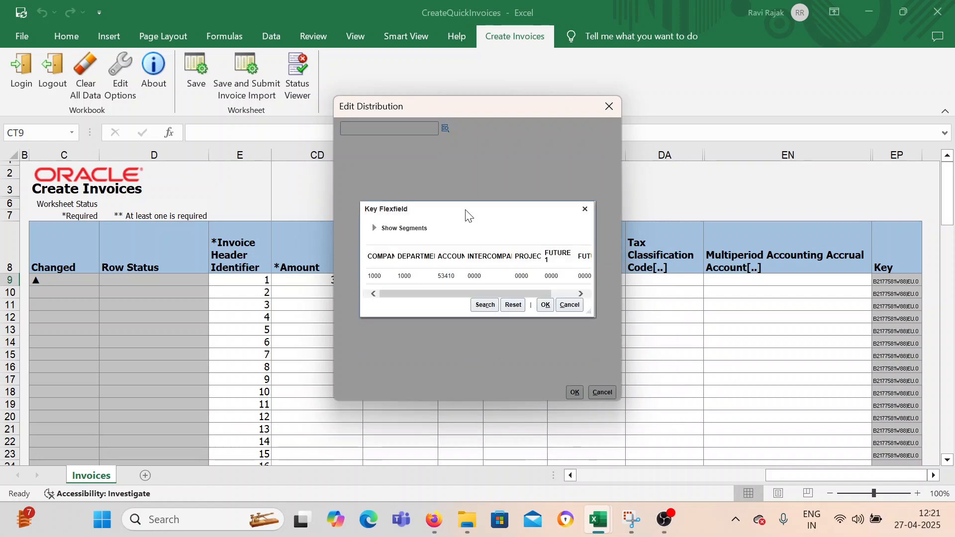
left_click(458, 273)
left_click(544, 305)
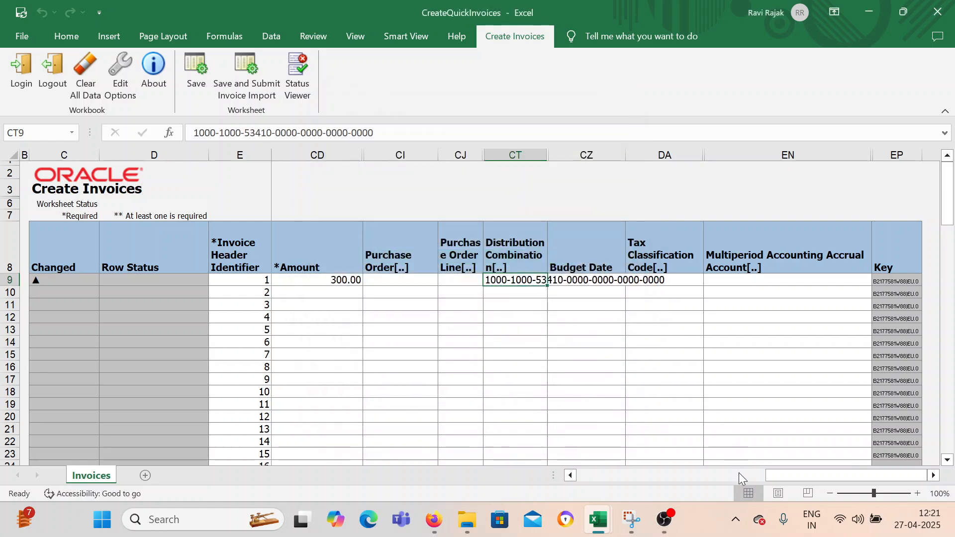
Review the completed first invoice row from its distribution combination back to the business unit.
left_click_drag(783, 474, 714, 474)
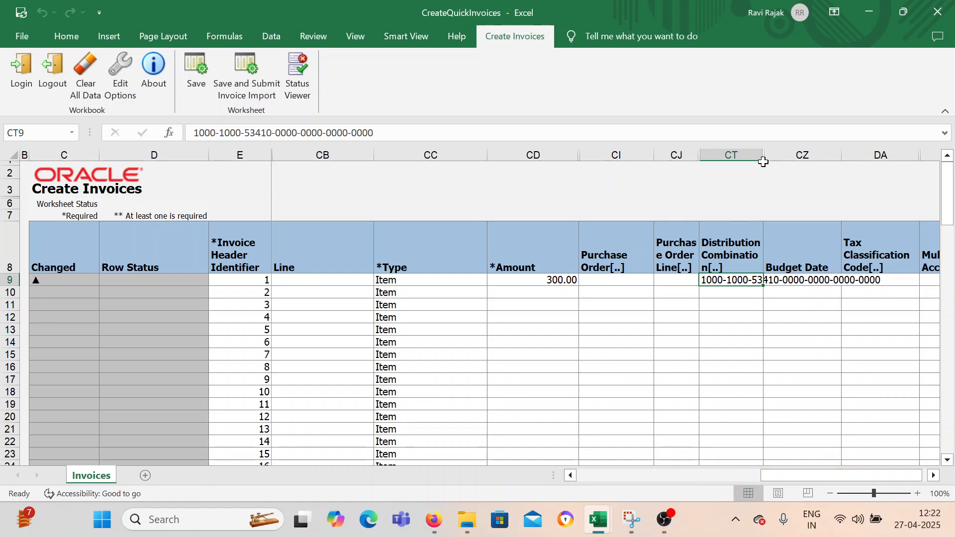
left_click_drag(776, 475, 543, 473)
left_click(392, 354)
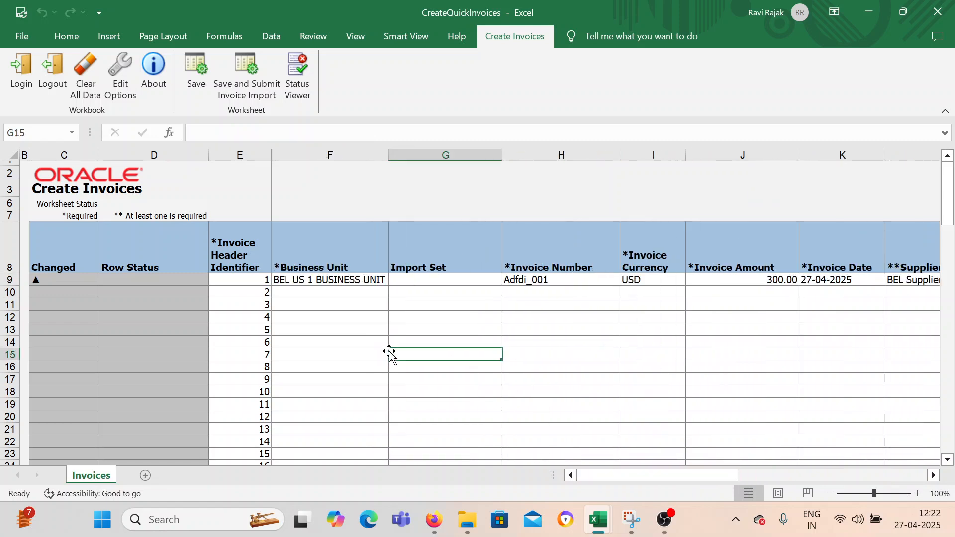
left_click(315, 304)
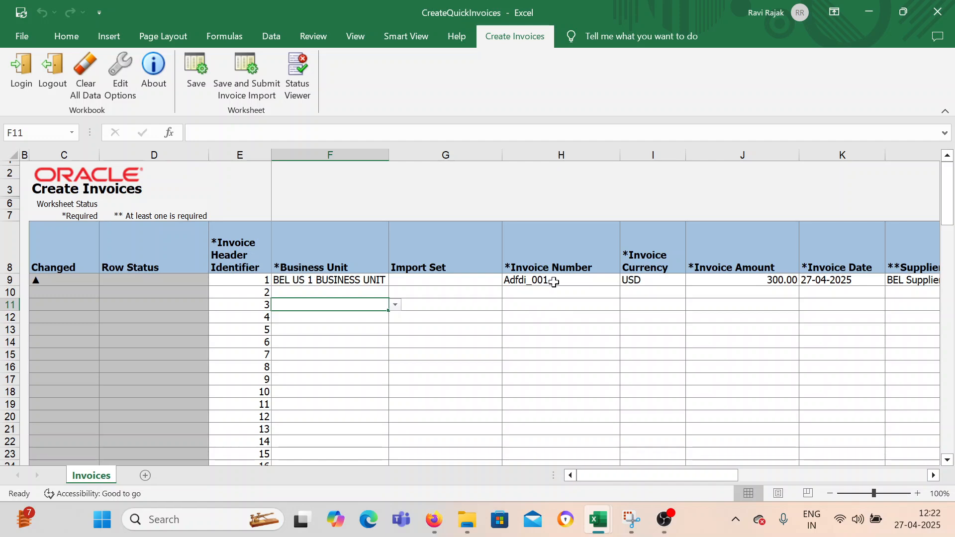
Save the invoice sheet and submit it for invoice import with the default upload options, continuing past the script error.
left_click(245, 85)
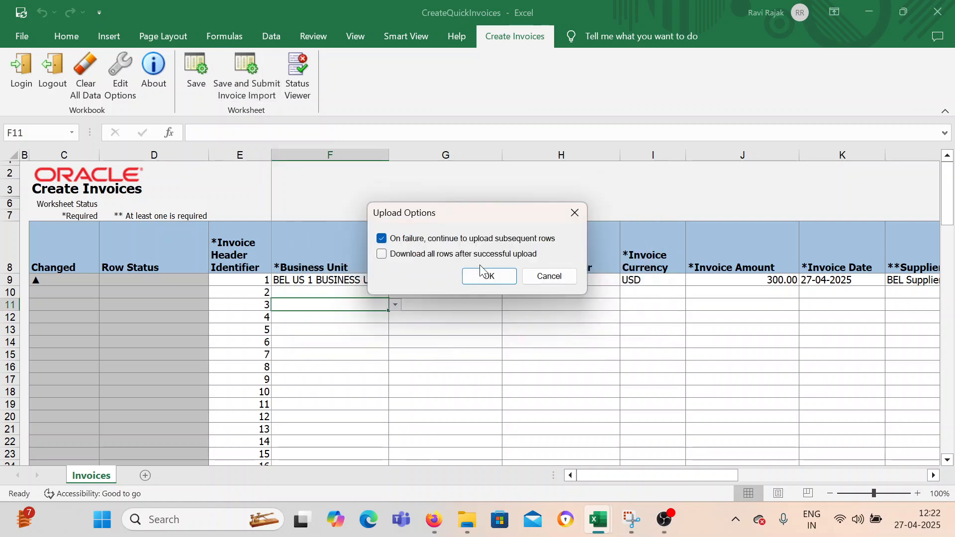
left_click(482, 274)
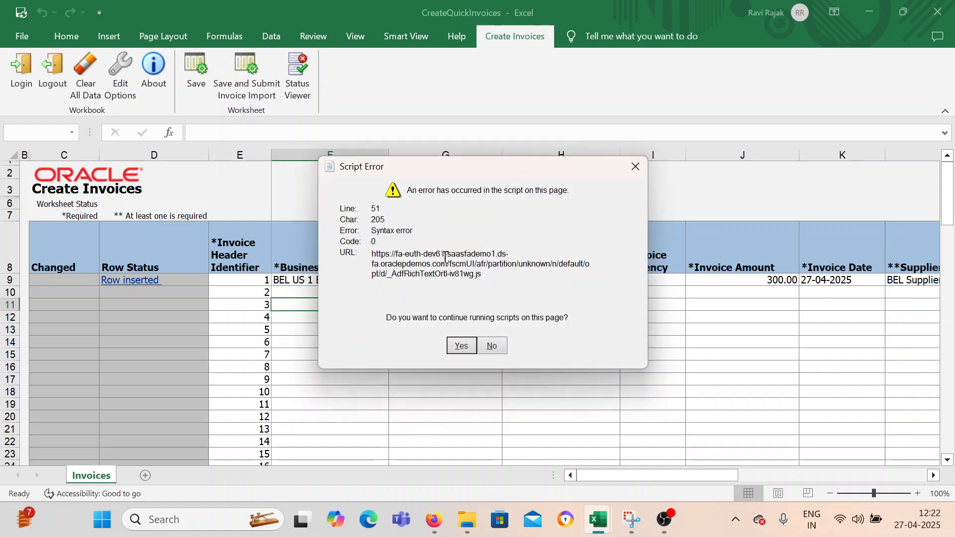
left_click(462, 348)
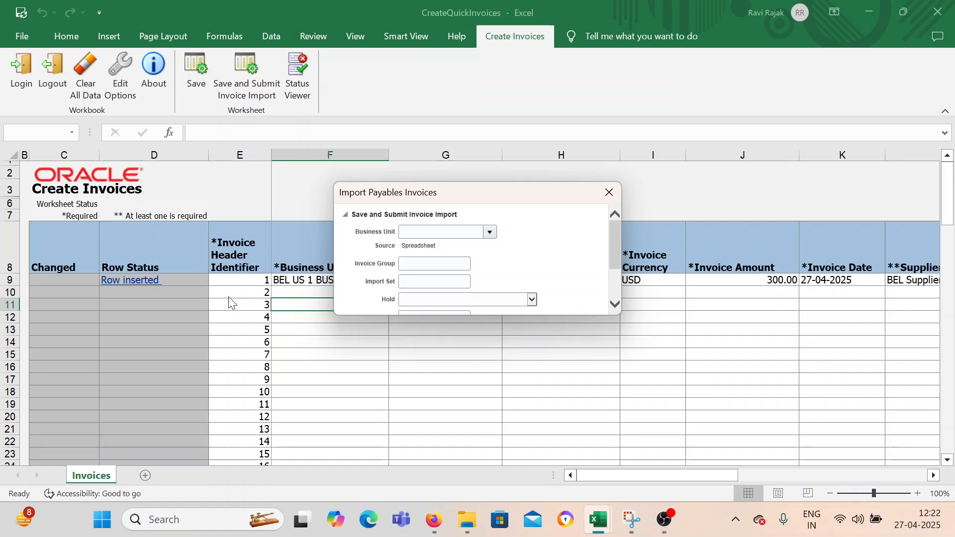
Submit the payables invoice import for business unit BEL US 1 BUSINESS UNIT, continuing past script errors, and close the request confirmation.
scroll(485, 252, "down", 2)
scroll(478, 264, "up", 2)
left_click(489, 232)
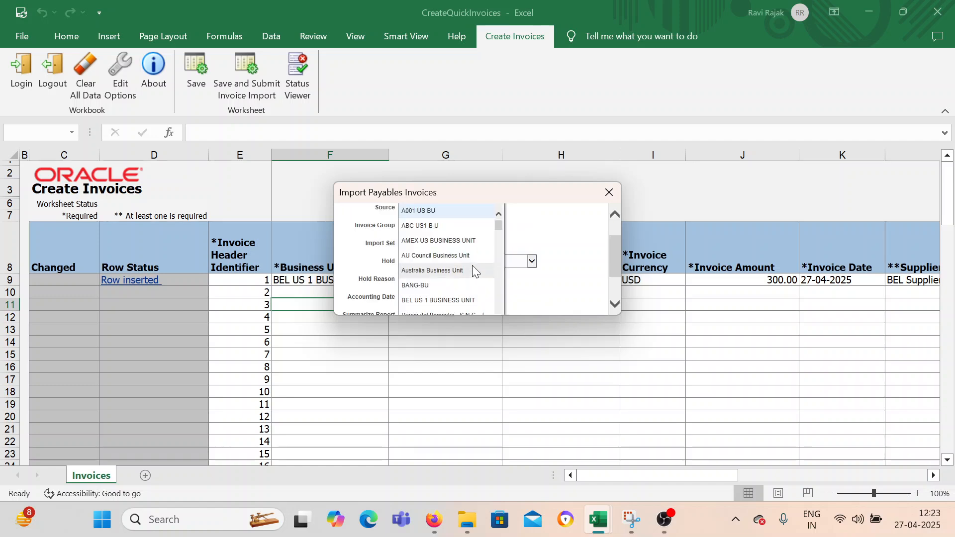
left_click(457, 300)
scroll(543, 243, "down", 1)
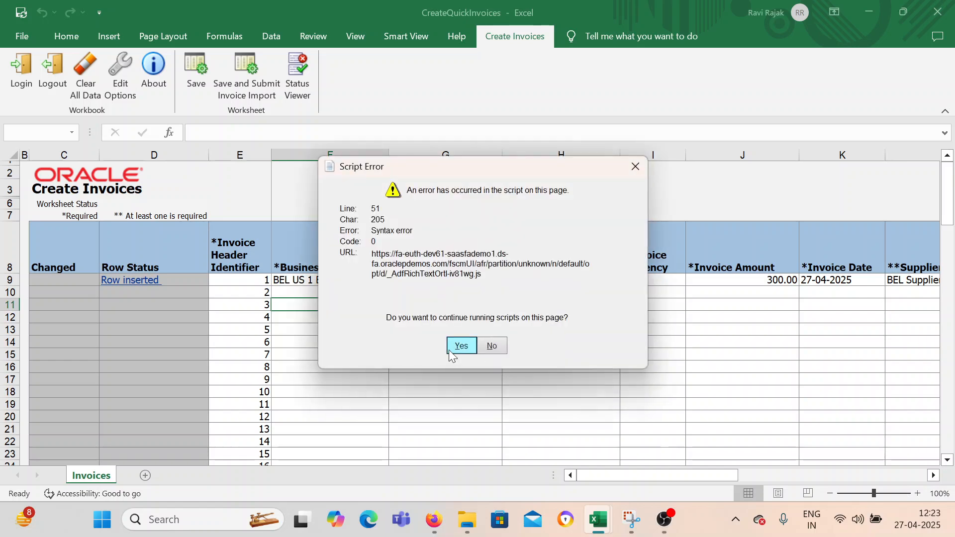
left_click(449, 350)
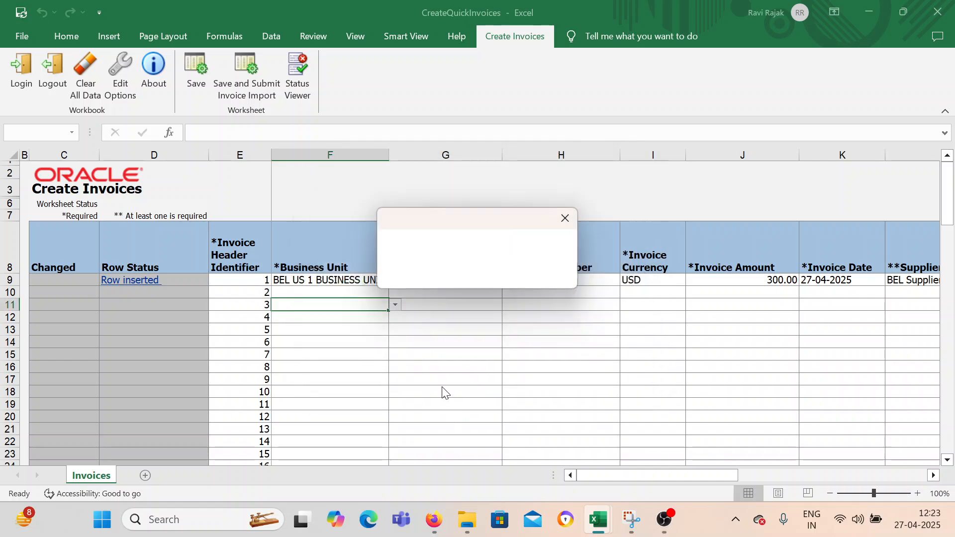
left_click(460, 345)
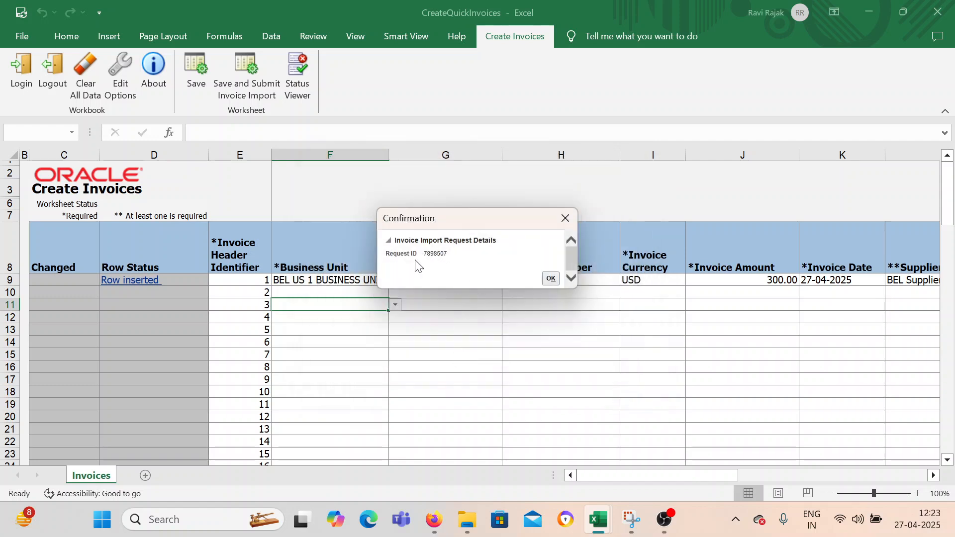
left_click(555, 282)
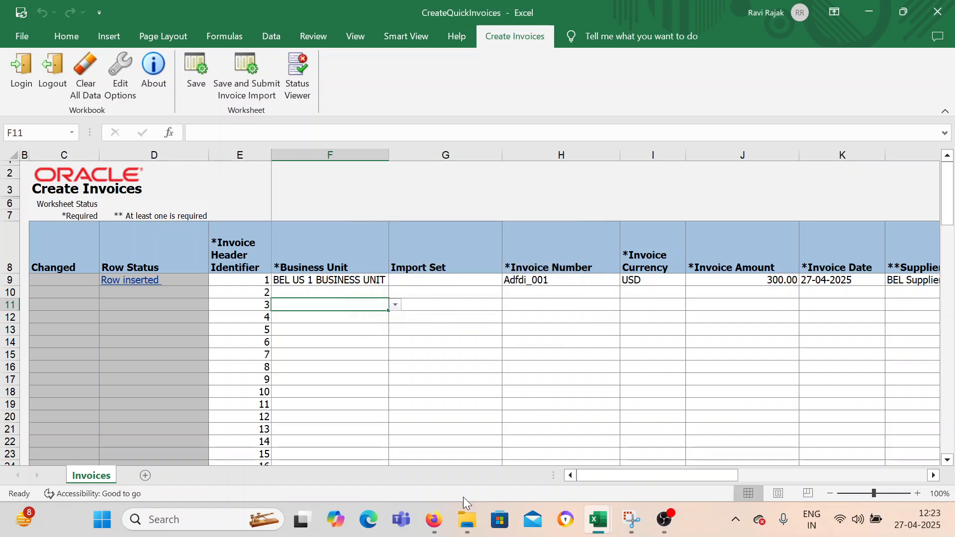
Switch to Oracle Fusion in Firefox, reload the Invoices work area and open Adfdi_001 from the recent incomplete invoices.
left_click(435, 520)
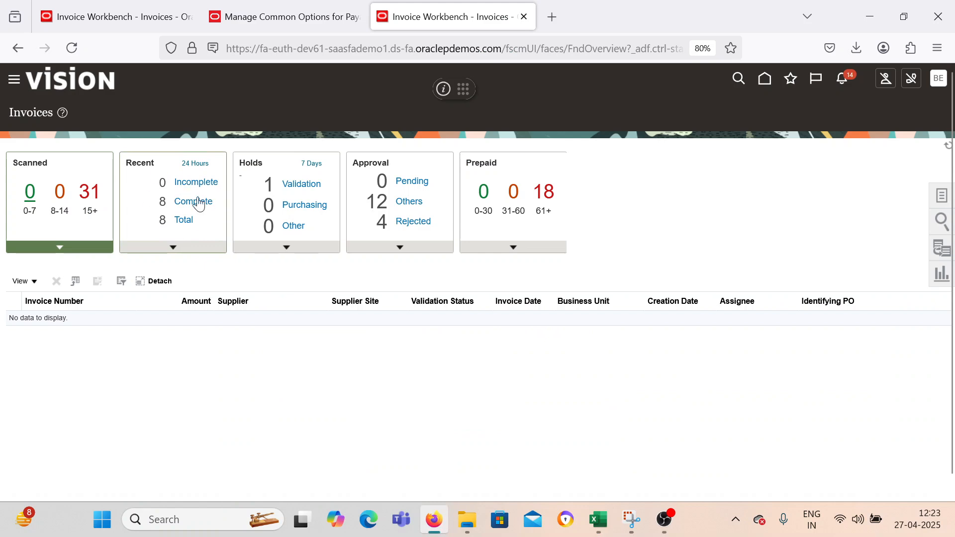
left_click(13, 90)
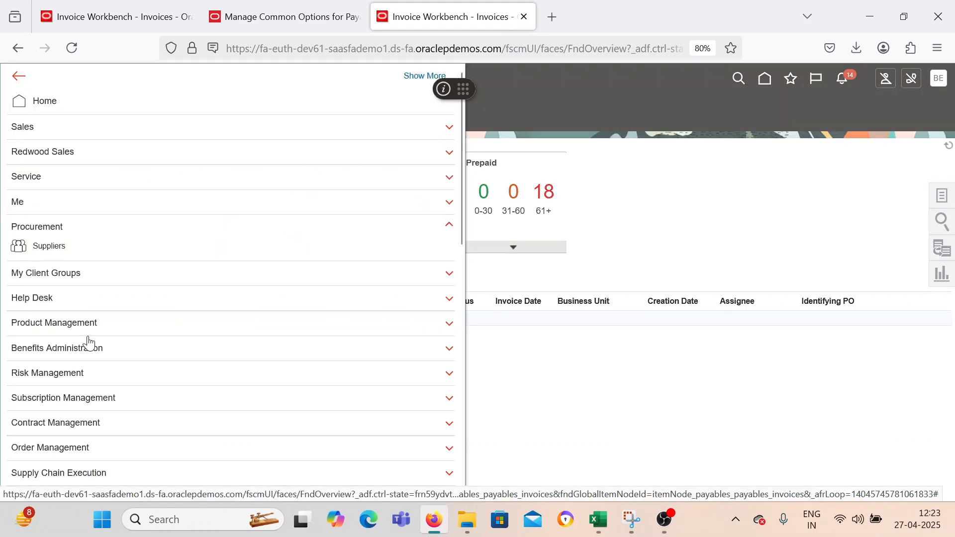
scroll(89, 336, "down", 3)
left_click(174, 429)
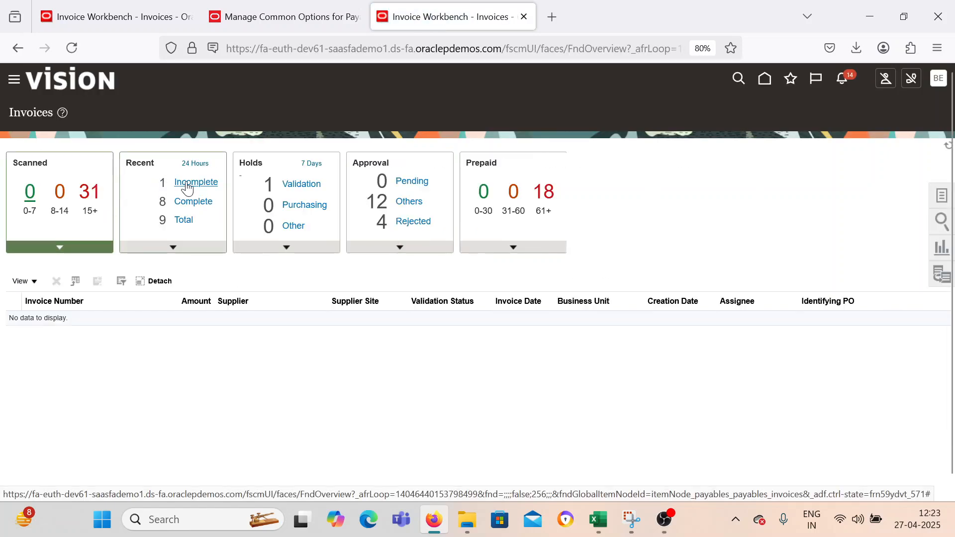
left_click(188, 185)
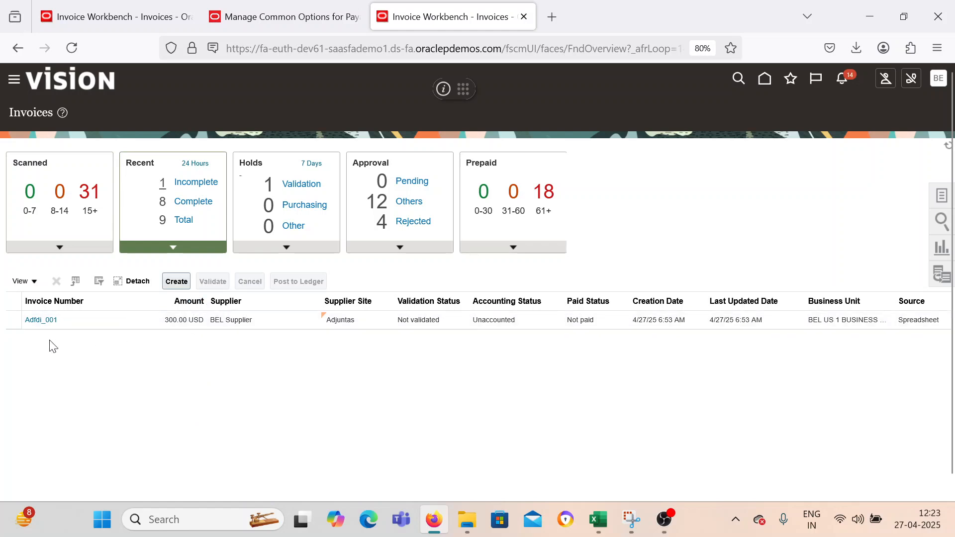
left_click(40, 320)
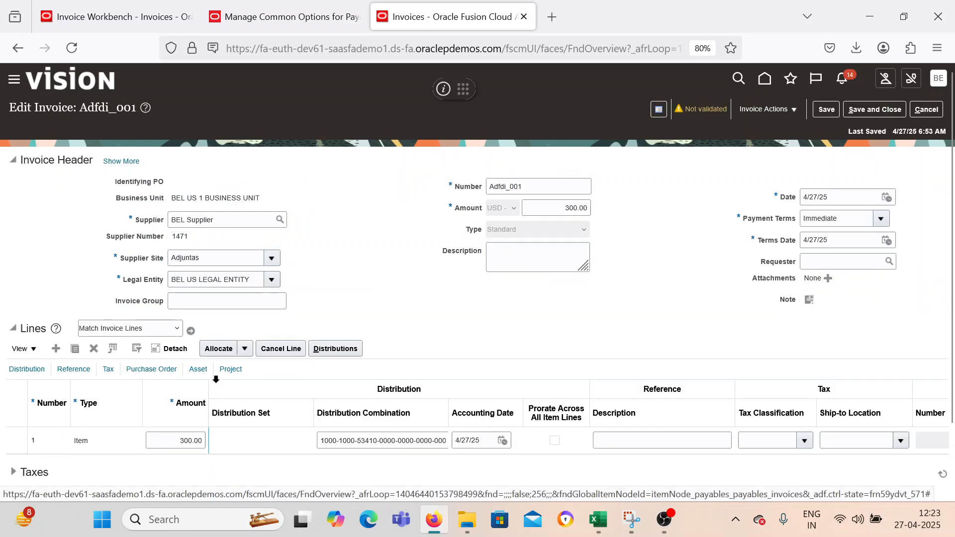
Review the header, lines and totals of invoice Adfdi_001 and validate the invoice.
scroll(577, 317, "down", 2)
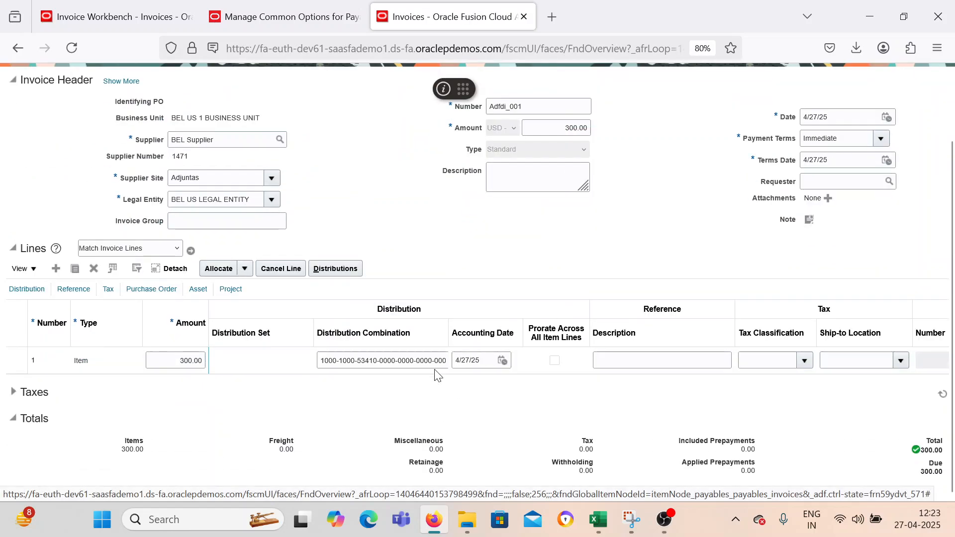
scroll(646, 311, "up", 2)
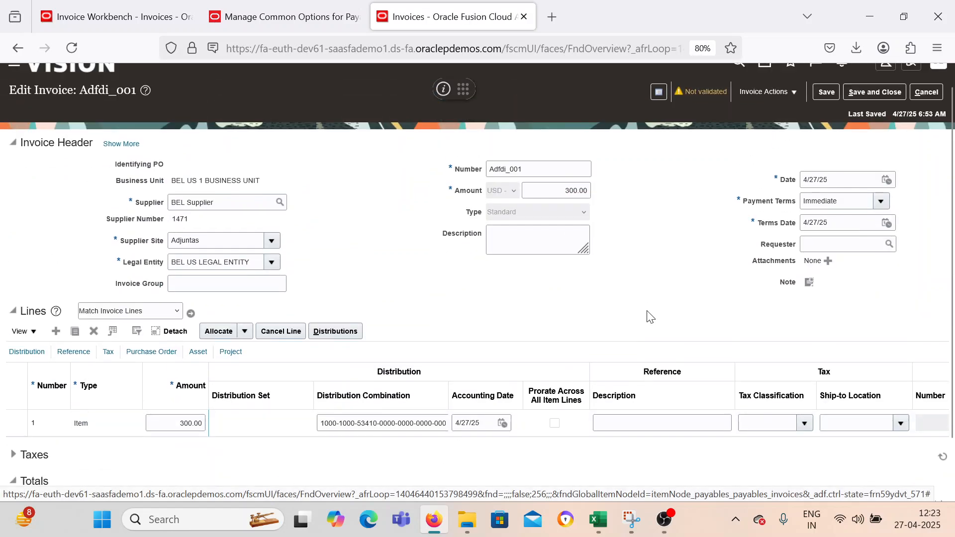
left_click(749, 109)
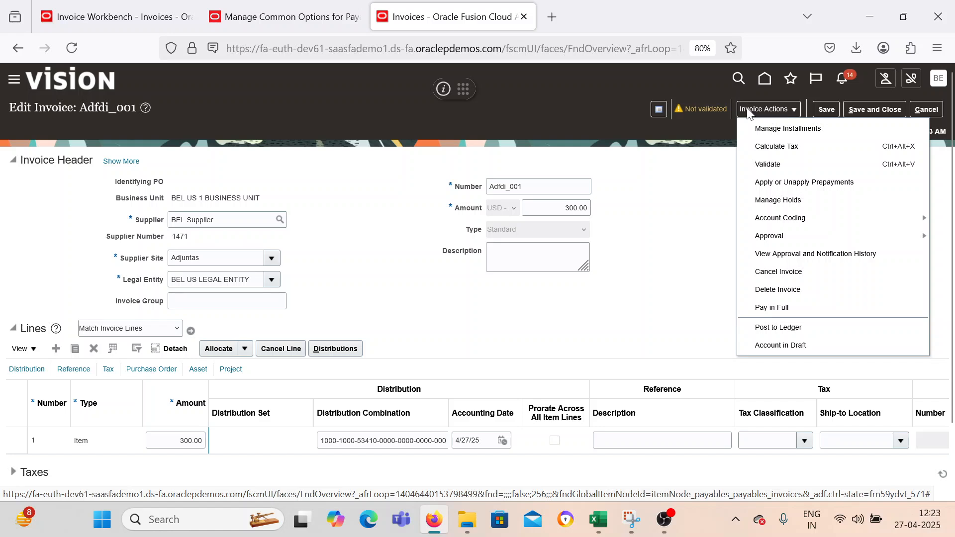
left_click(748, 166)
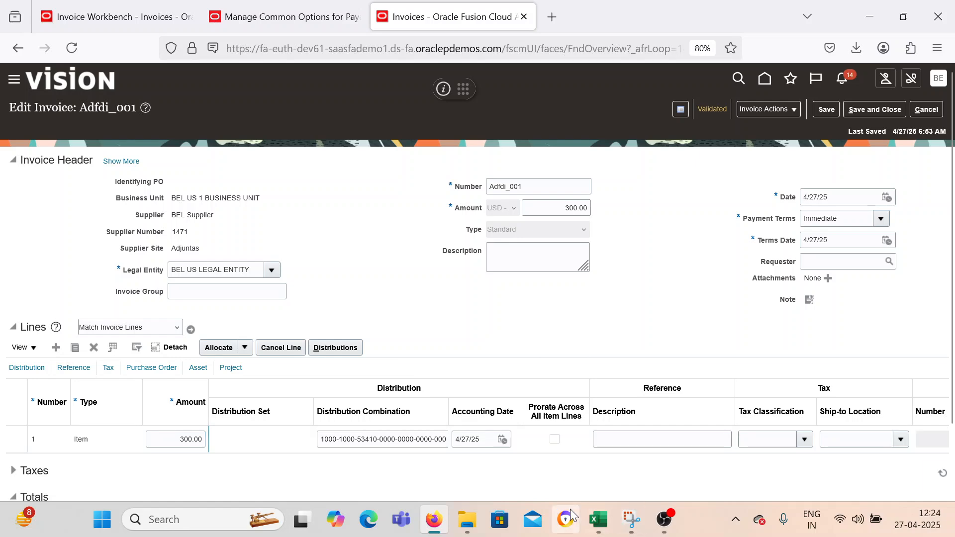
Switch to the AP-Process worksheet in Excel and mark Invoice Creation via Spreadsheet (ADFdi) as Done in C4.
mouse_move(598, 519)
left_click(574, 466)
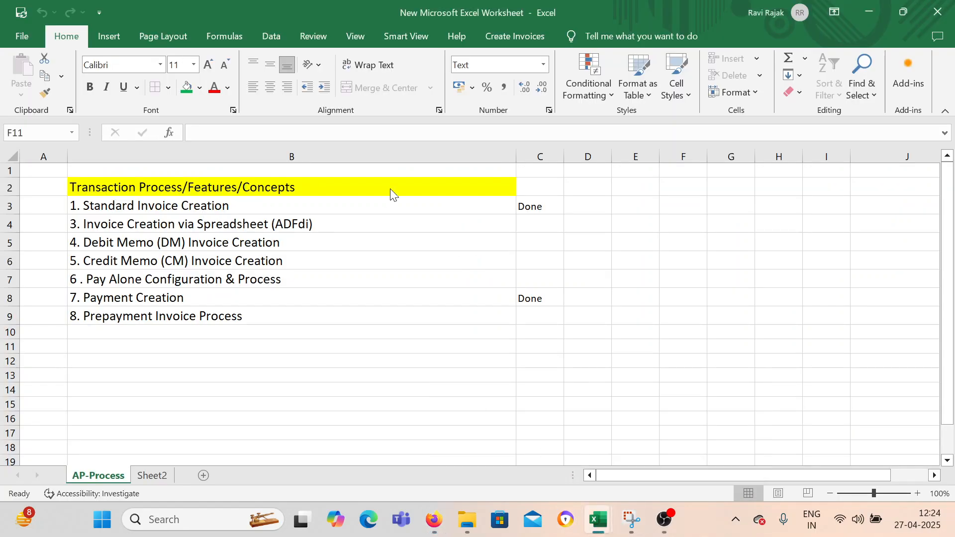
left_click(552, 207)
left_click_drag(565, 222, 560, 234)
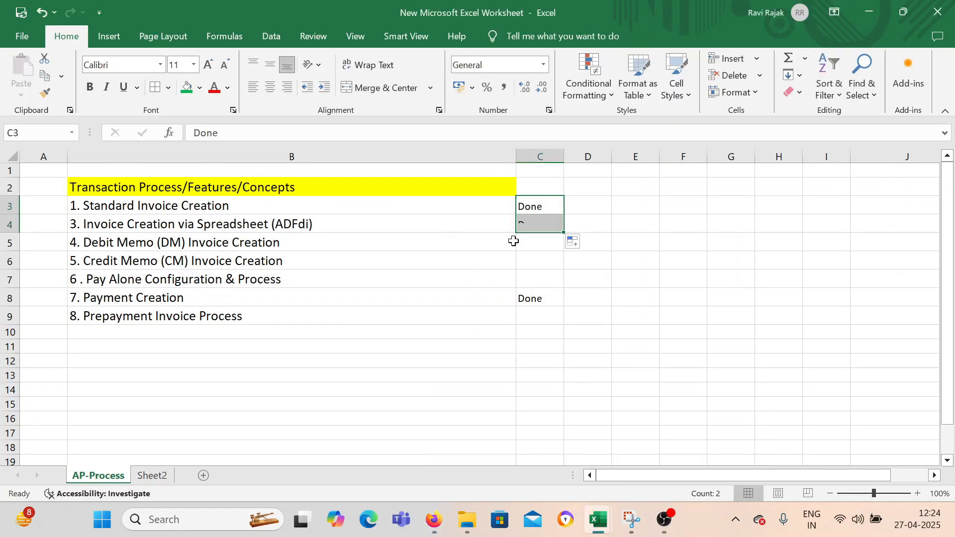
Beside the Debit Memo topic, enter an example row with 10 Qnty, 10 and 100 in G5:I5.
left_click(286, 242)
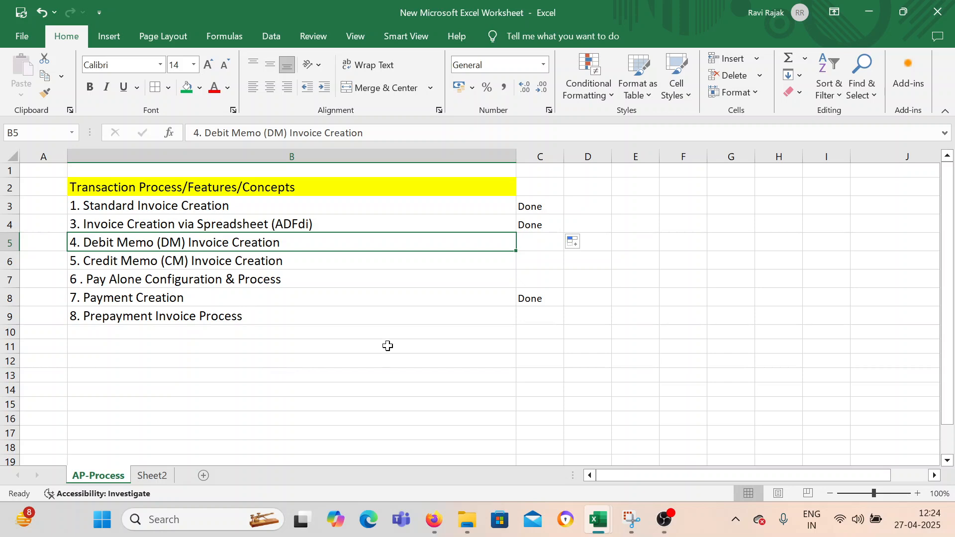
left_click(735, 239)
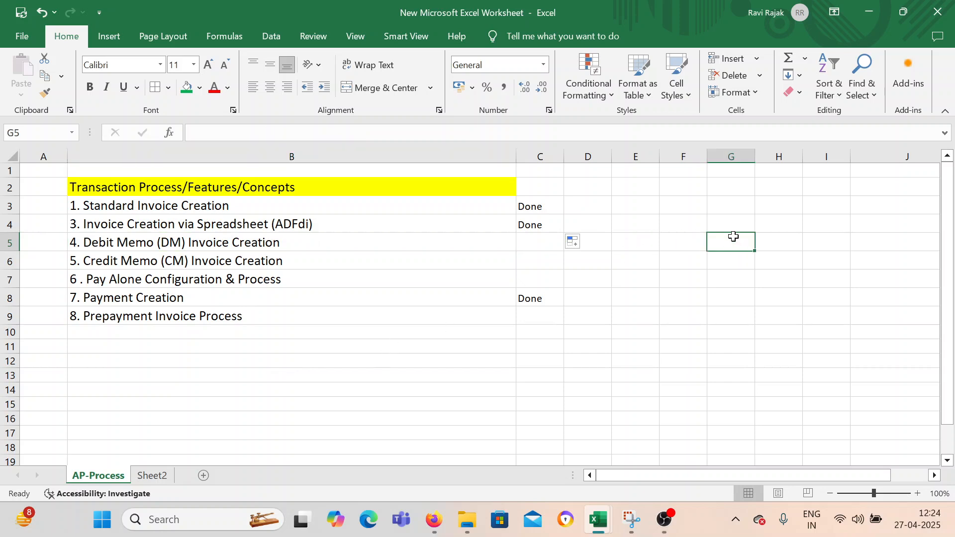
type("10 Qnty")
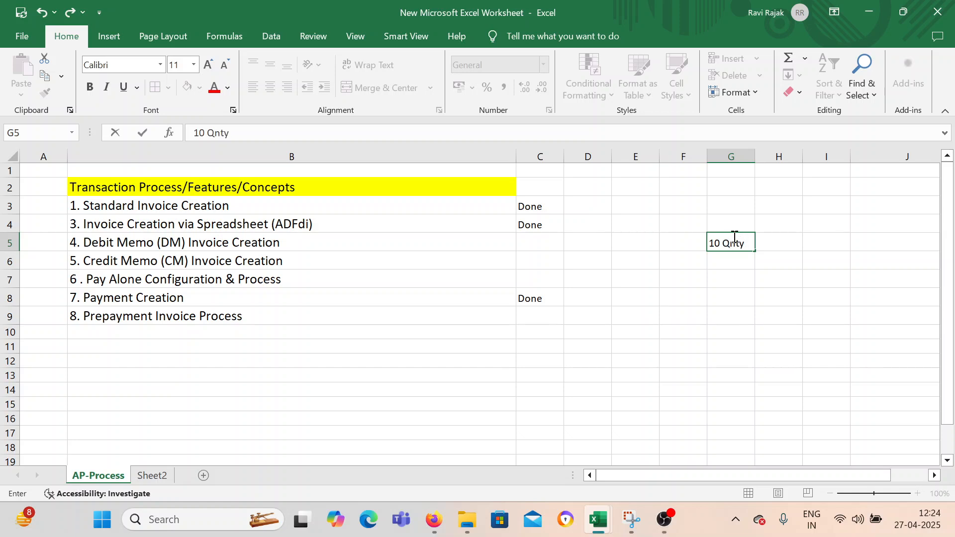
key("Tab")
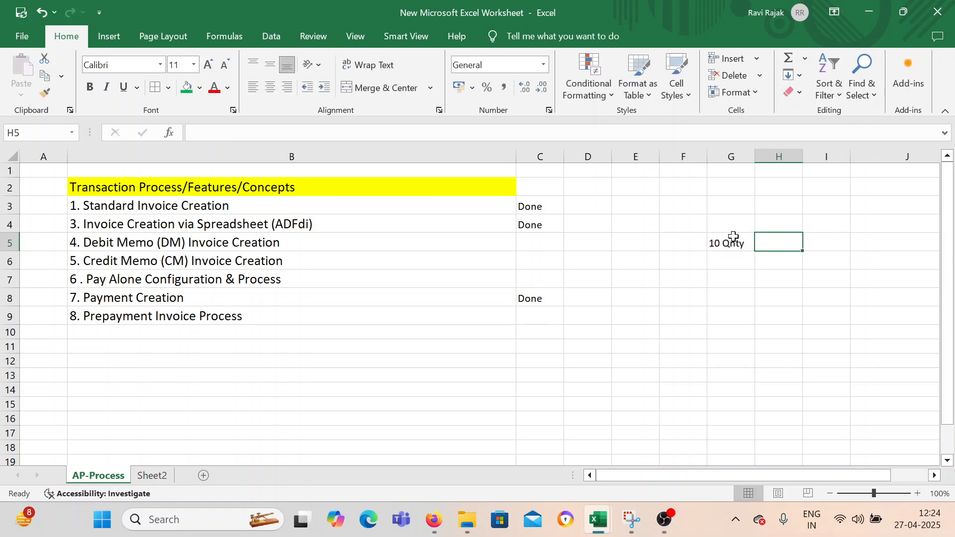
type("10")
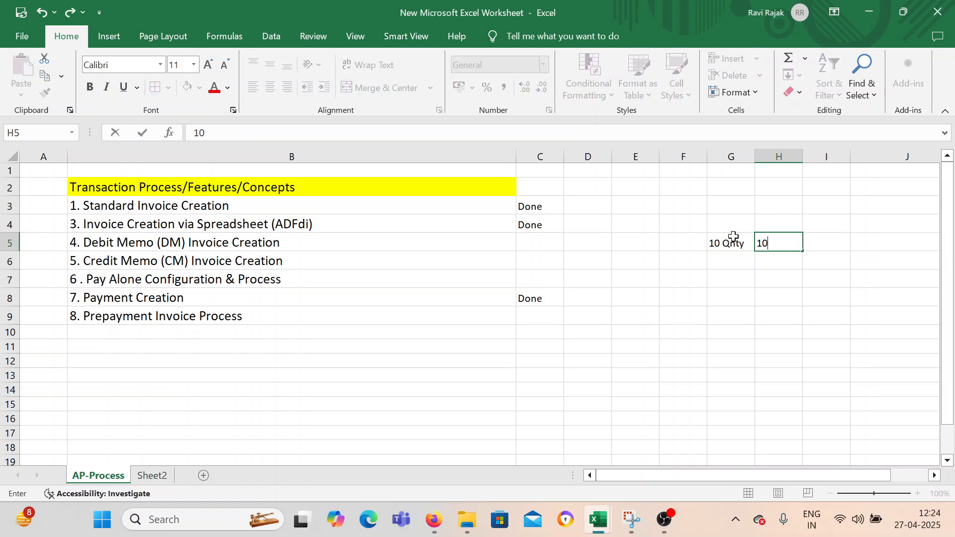
key("Tab")
type("1")
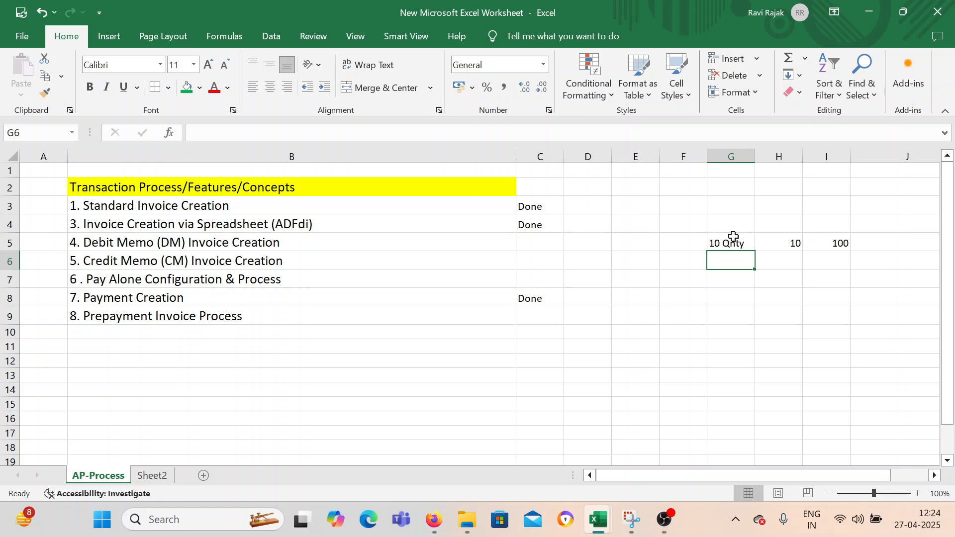
Enter a negative example row with -1, 10 and -10 in G6:I6.
type("-1")
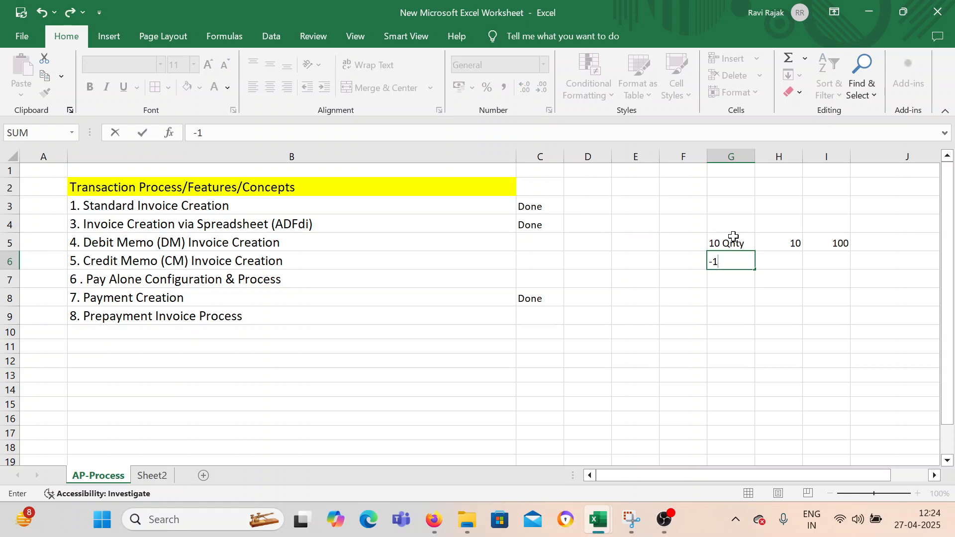
key("Tab")
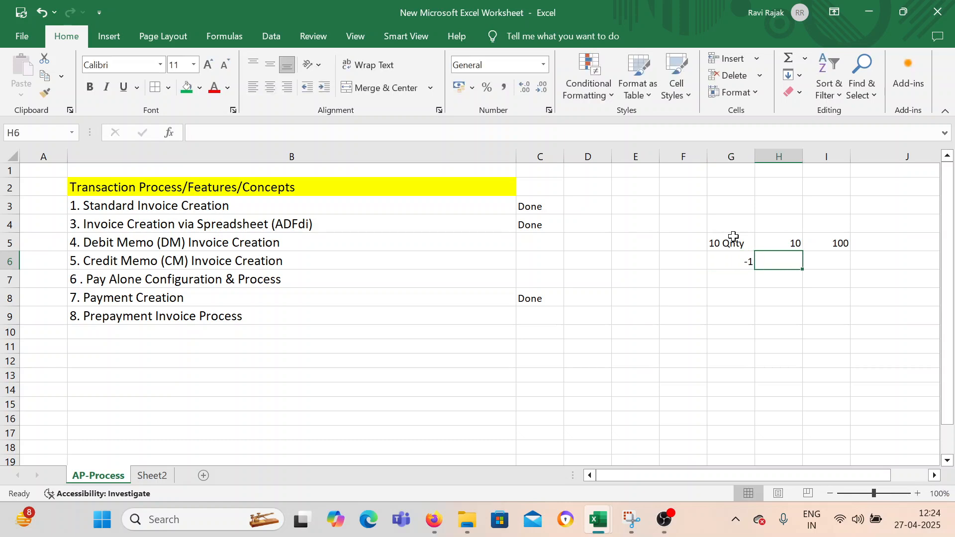
type("10")
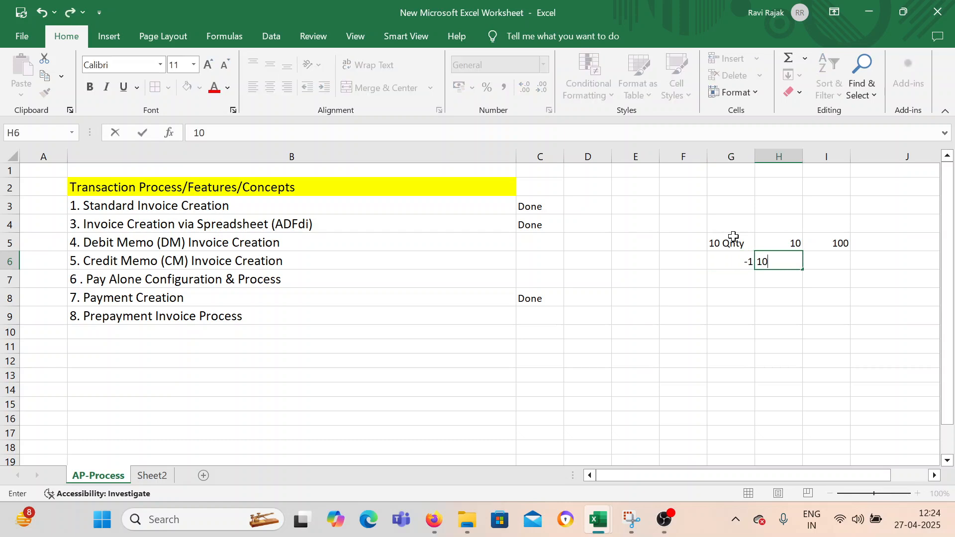
key("Tab")
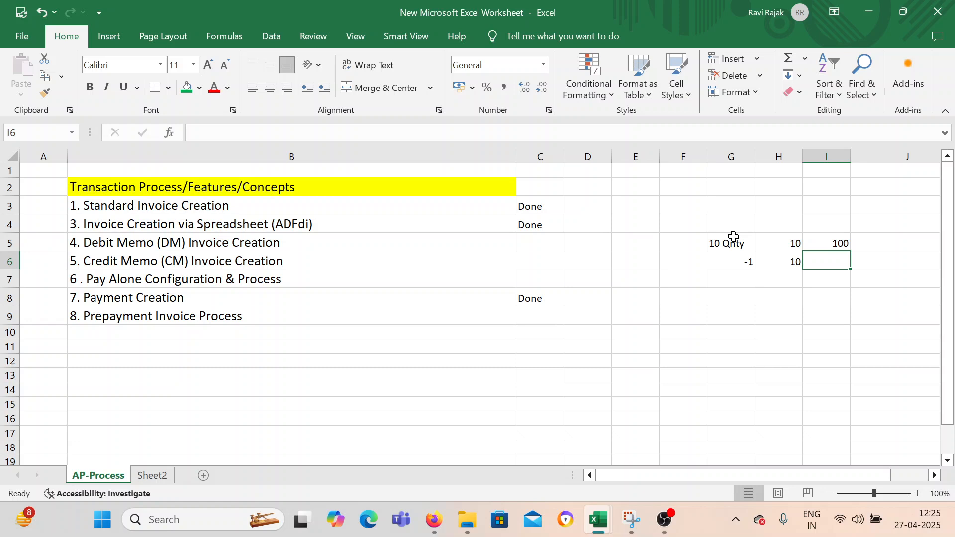
type("-10")
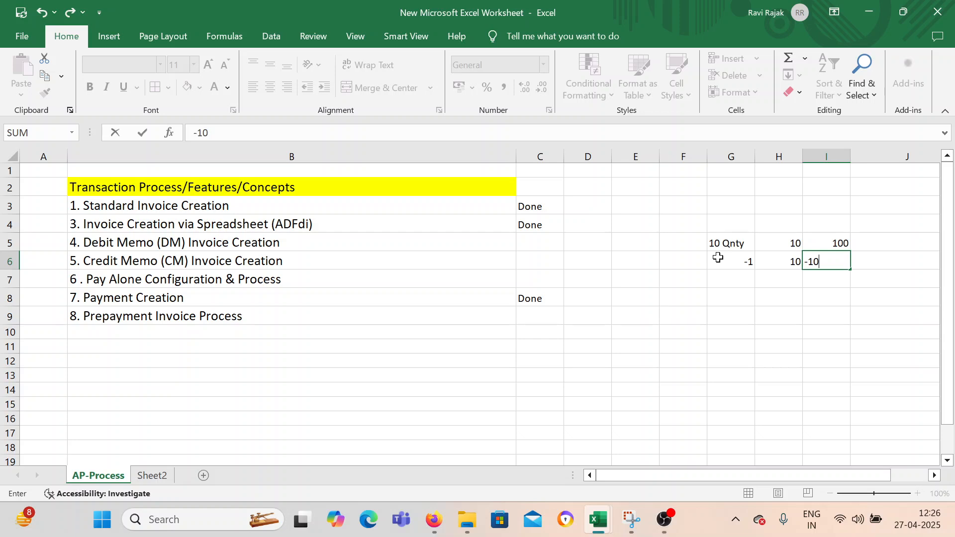
Label the example Debit Memo in G4 and widen column G to fit the label.
left_click(720, 219)
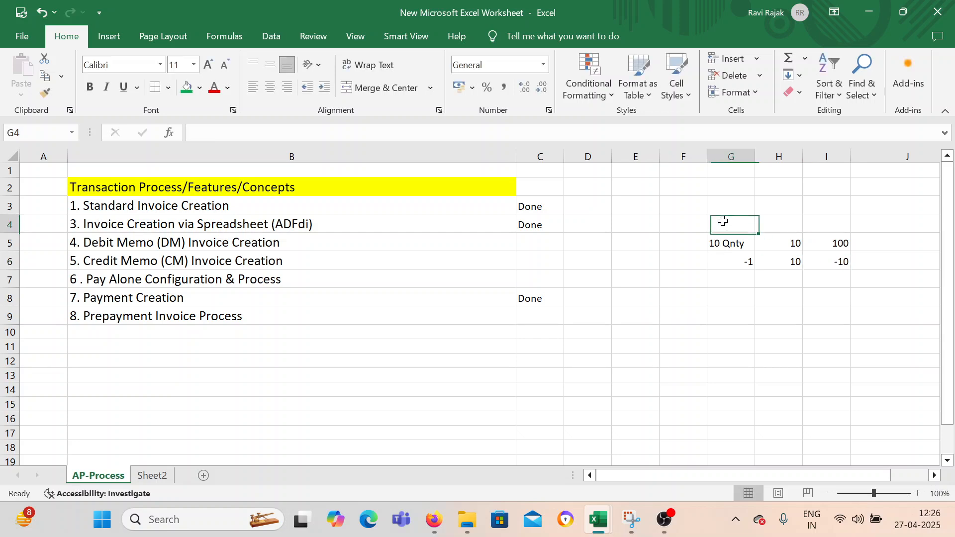
type("Debit")
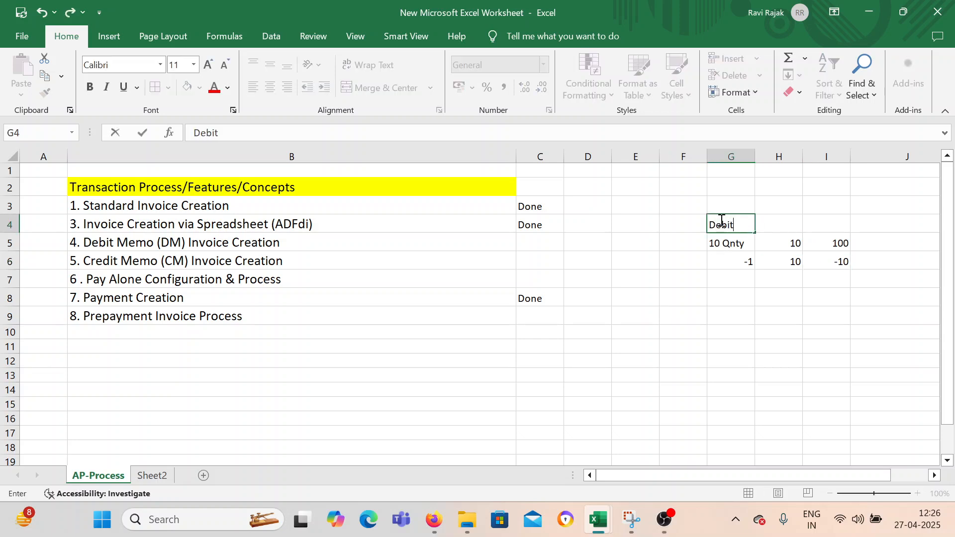
type(" Memo")
left_click(725, 296)
left_click_drag(755, 162, 765, 162)
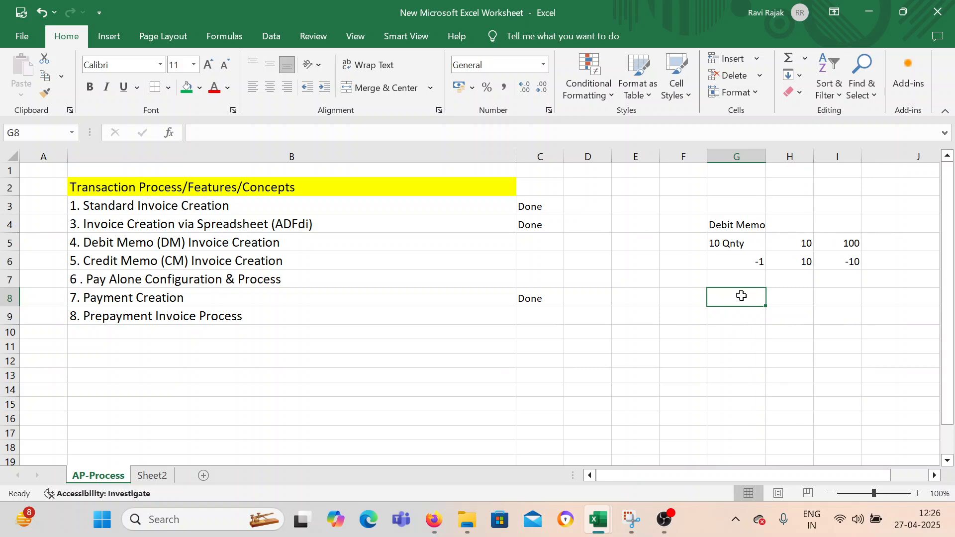
Enter the label Creadit Memo in G8 and widen column G to fit it.
type("Creadit Mem")
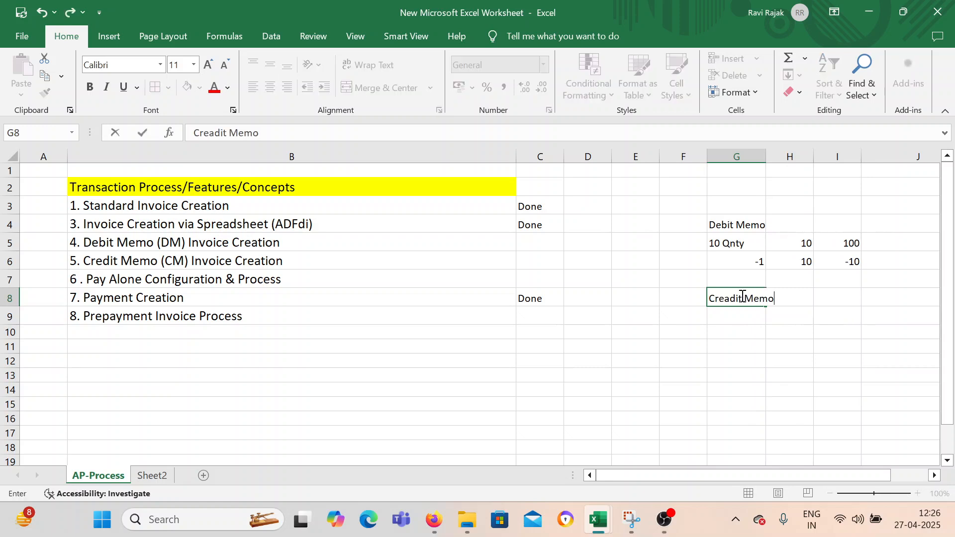
type("o")
key("Return")
left_click_drag(765, 157, 776, 156)
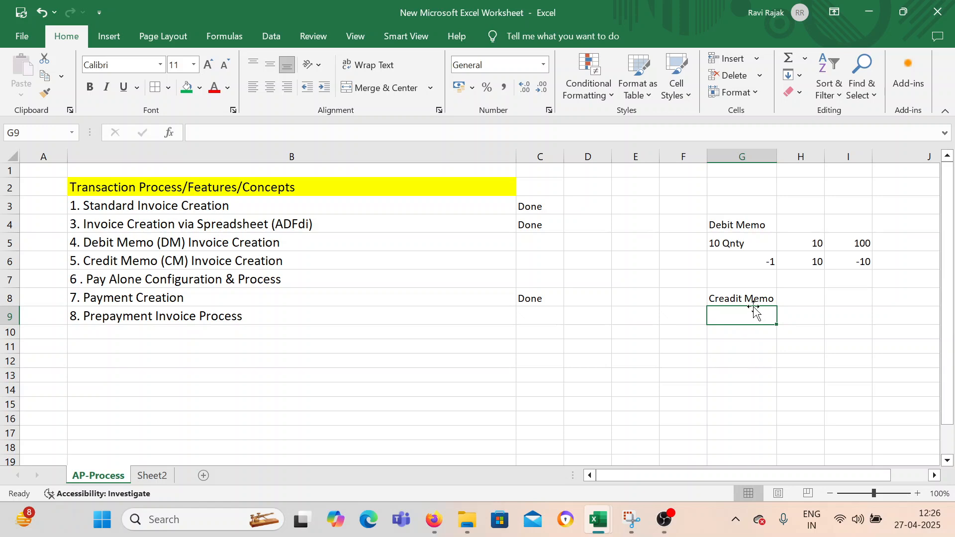
Under the Creadit Memo label, enter 100 in G9 and 1000 in H9.
type("1000")
key("BackSpace")
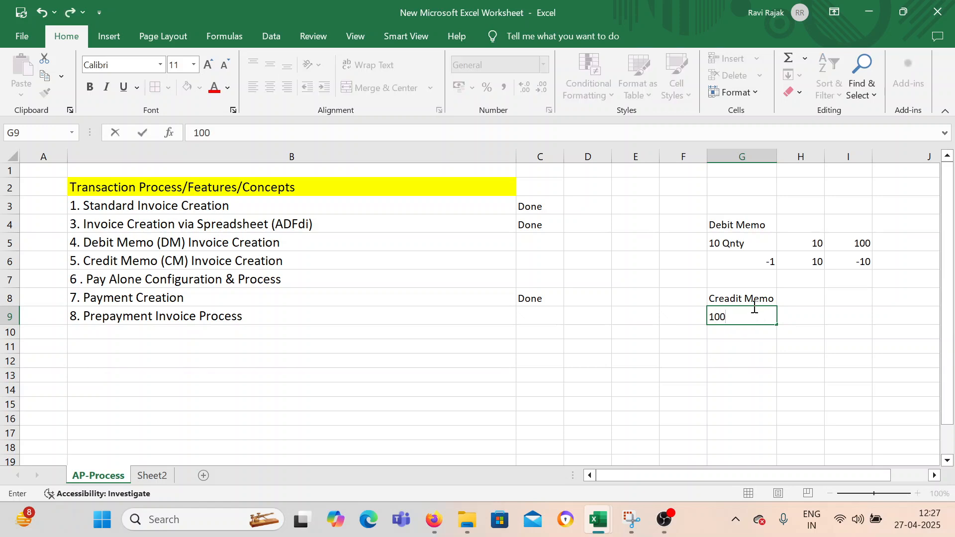
key("Return")
key("Right")
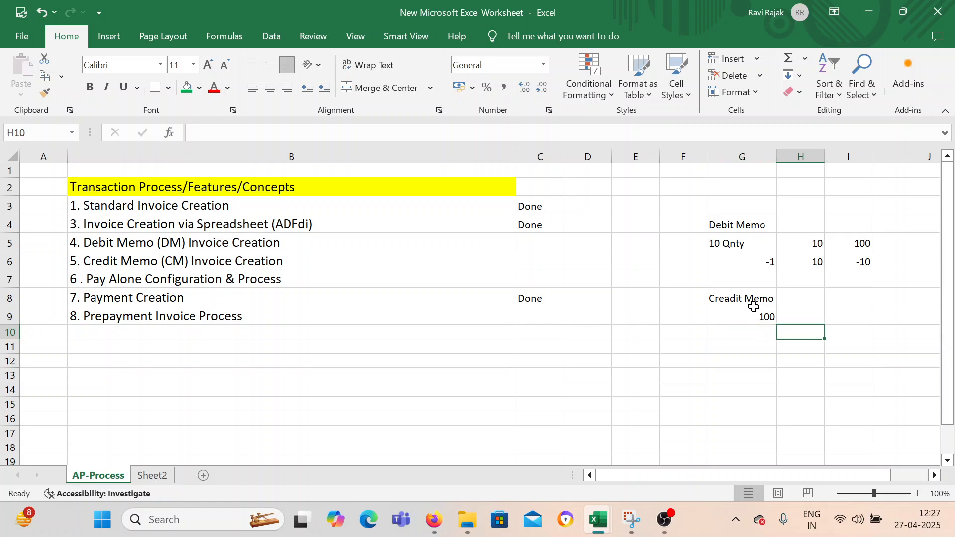
key("Up")
type("1000")
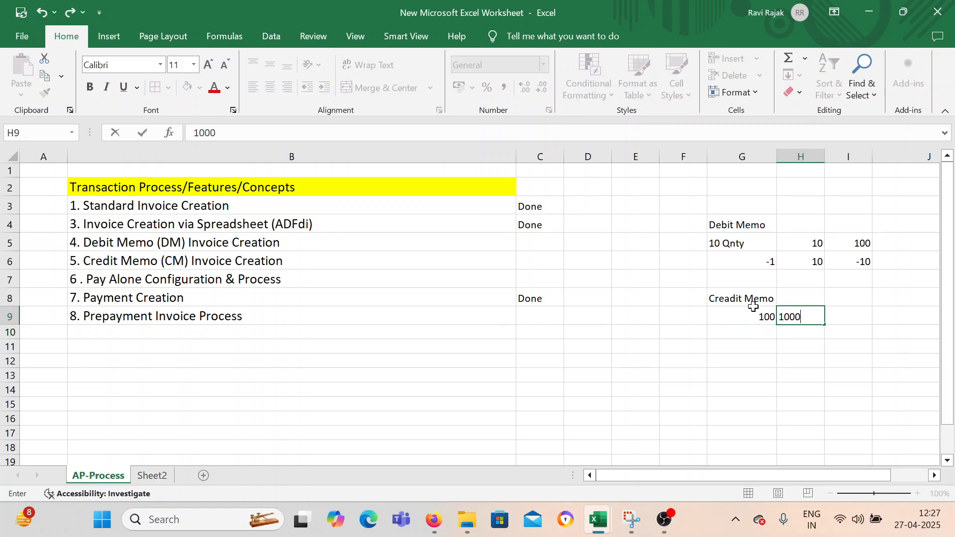
key("Return")
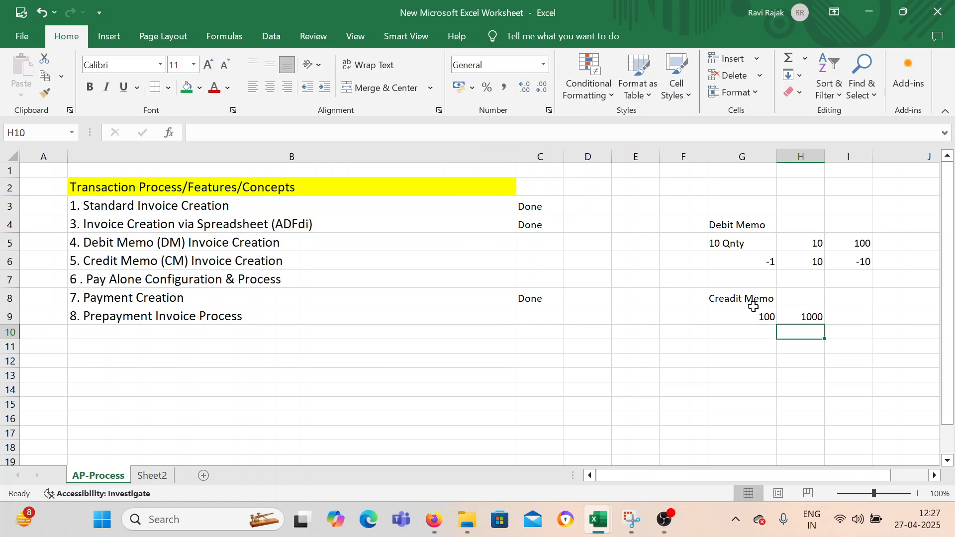
Enter 900 in H10 and try to turn it into a negative amount.
type("900")
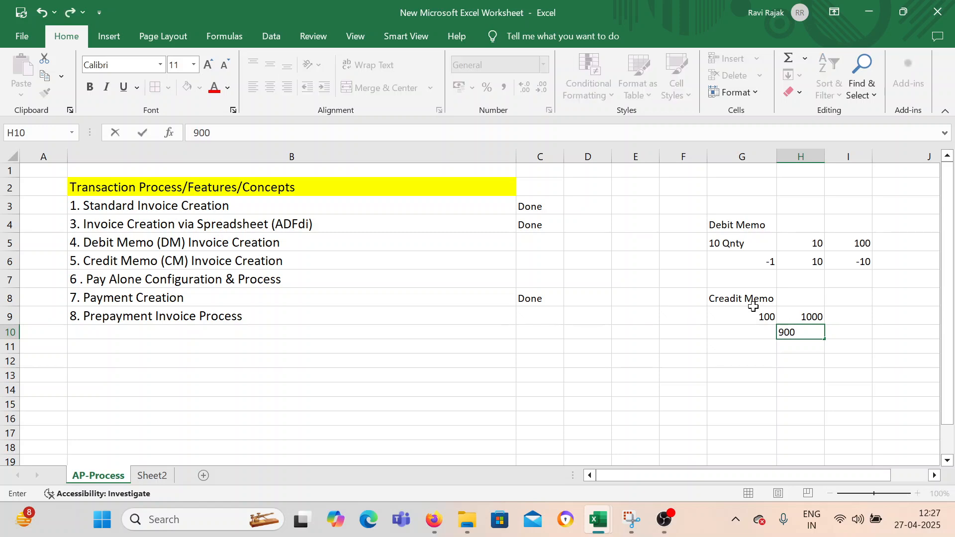
key("Return")
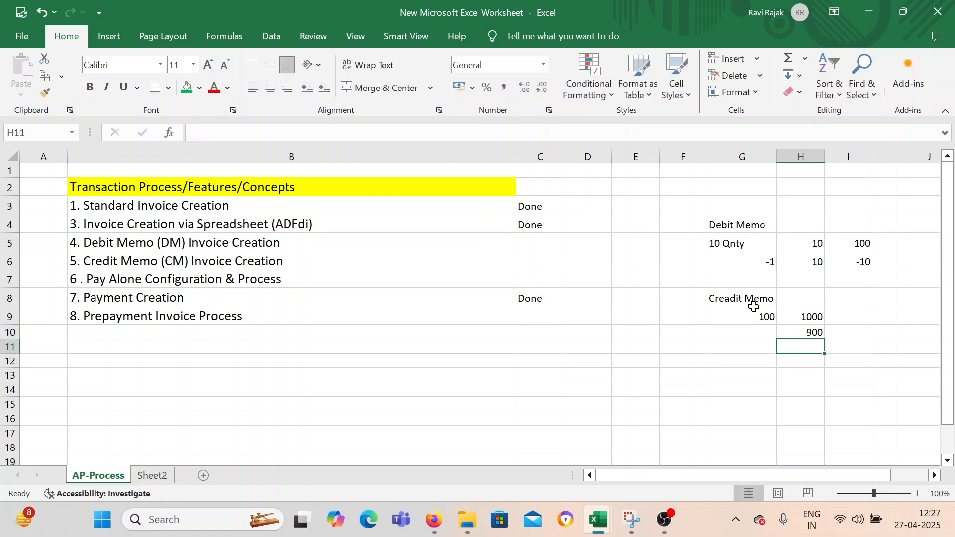
double_click(802, 332)
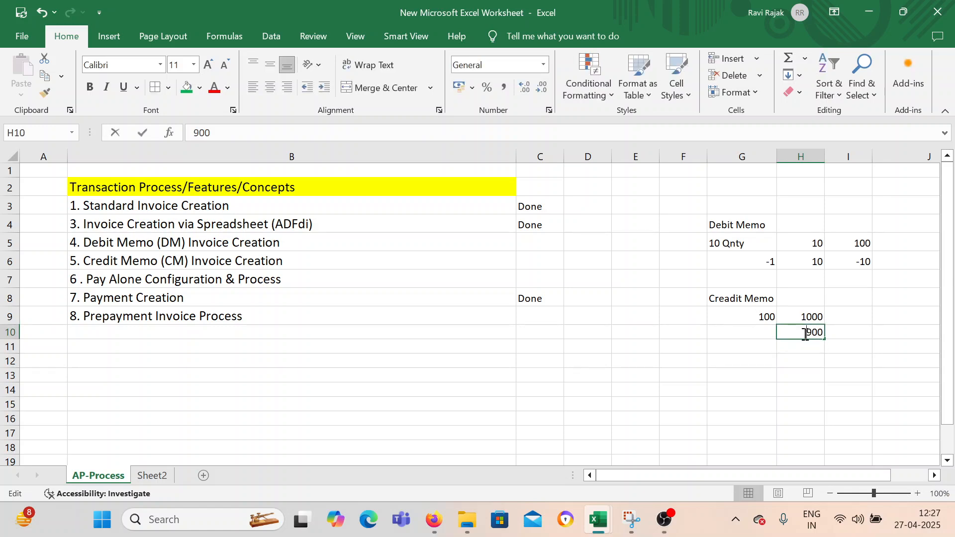
type("-")
left_click(796, 374)
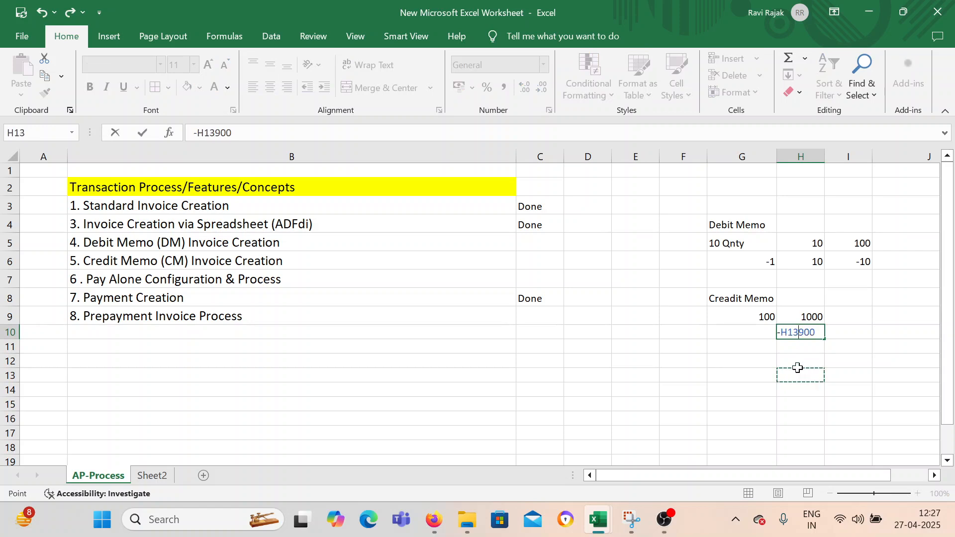
key("BackSpace")
key("BackSpace")
key("BackSpace")
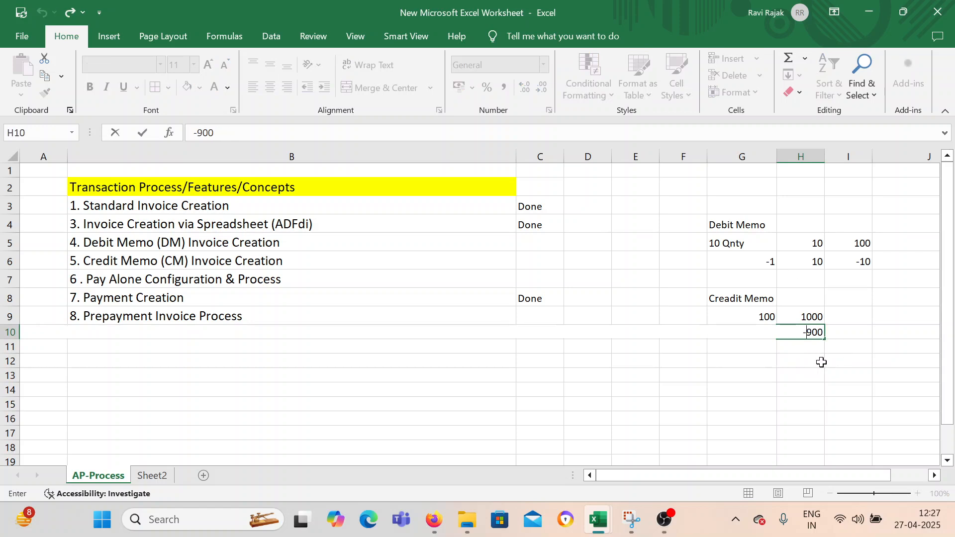
left_click(802, 354)
key("BackSpace")
key("BackSpace")
key("BackSpace")
left_click(851, 332)
key("shift+Left")
key("shift+Left")
key("shift+Left")
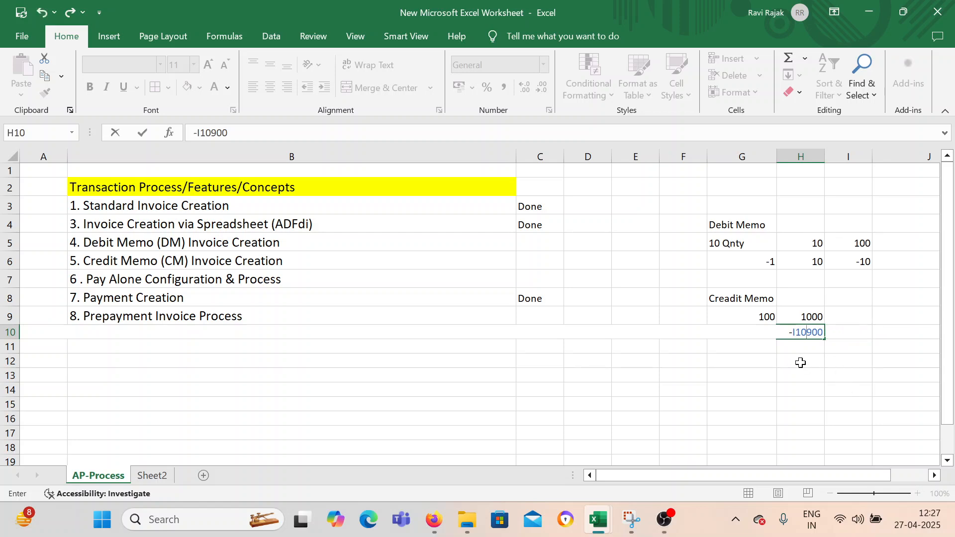
Replace the content of H10 with -900, below the 1000 credit memo amount.
left_click(818, 332)
left_click_drag(824, 332, 733, 321)
key("BackSpace")
type("-9--")
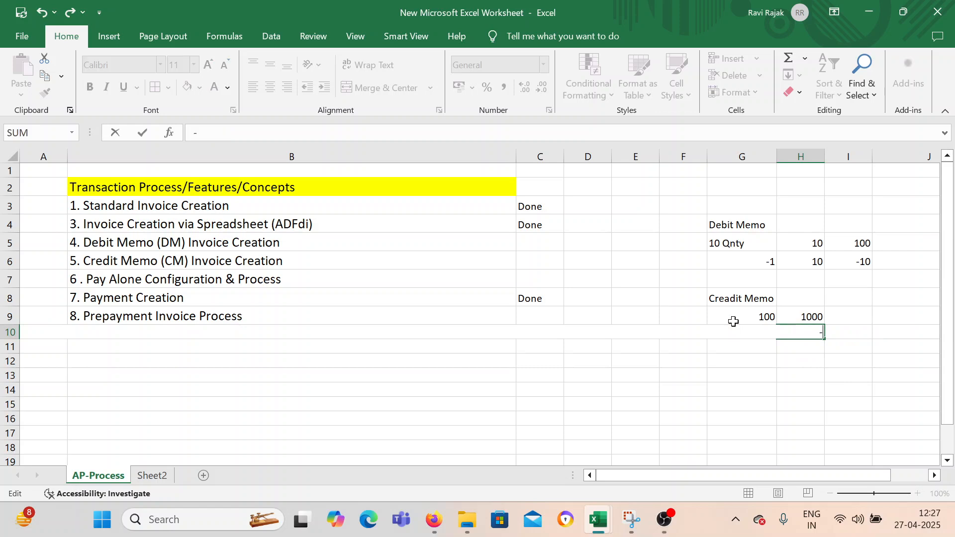
key("BackSpace")
key("BackSpace")
type("00")
left_click(717, 279)
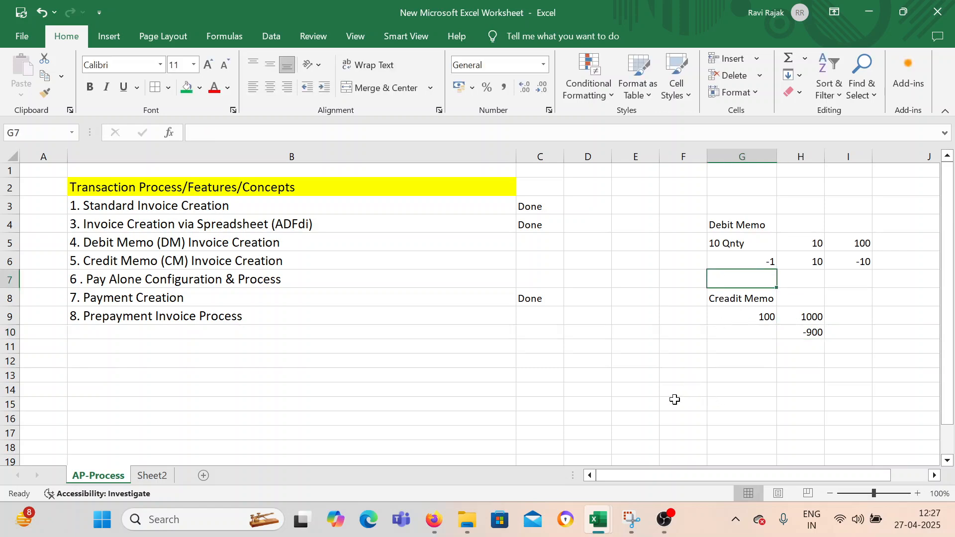
Copy the Debit Memo and Credit Memo Invoice Creation topics from B5:B6 to B13:B14.
left_click_drag(90, 244, 235, 262)
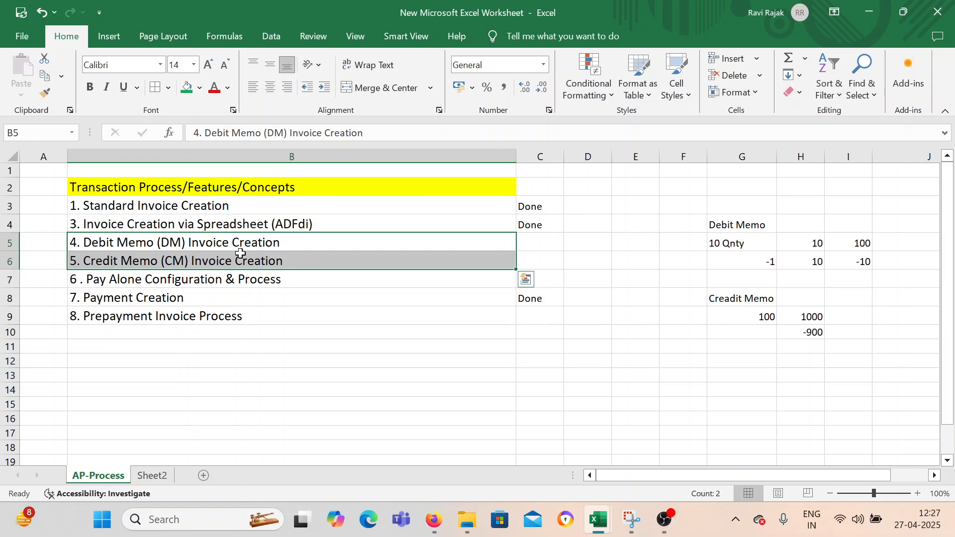
key("ctrl+c")
scroll(234, 399, "down", 3)
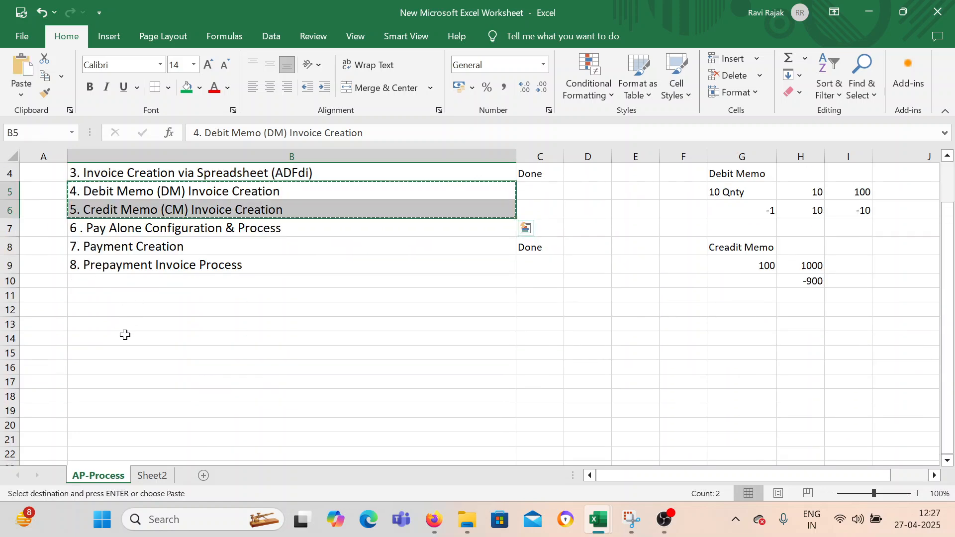
left_click(121, 310)
left_click(124, 324)
key("ctrl+v")
Enter the first process line "1: Create a Invoice 1000" in B16.
left_click(161, 370)
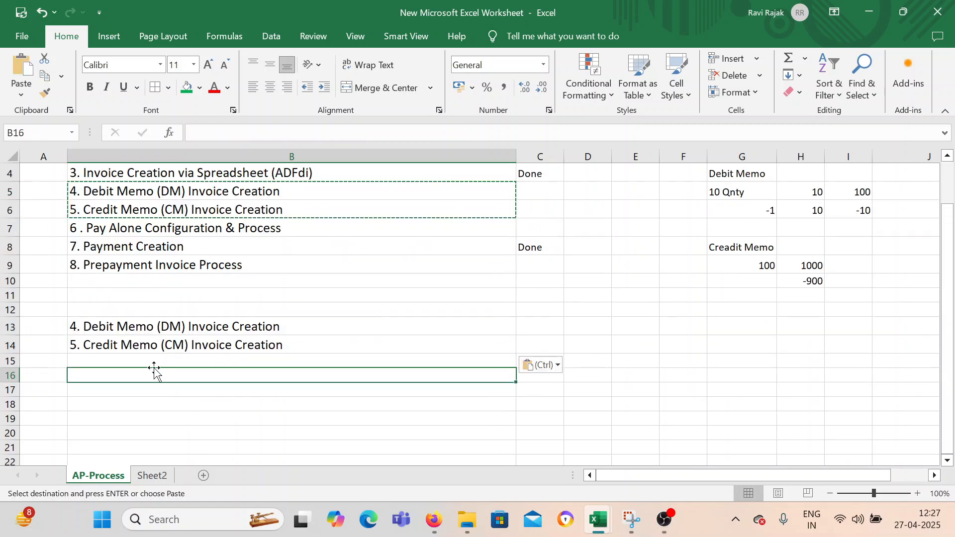
double_click(157, 373)
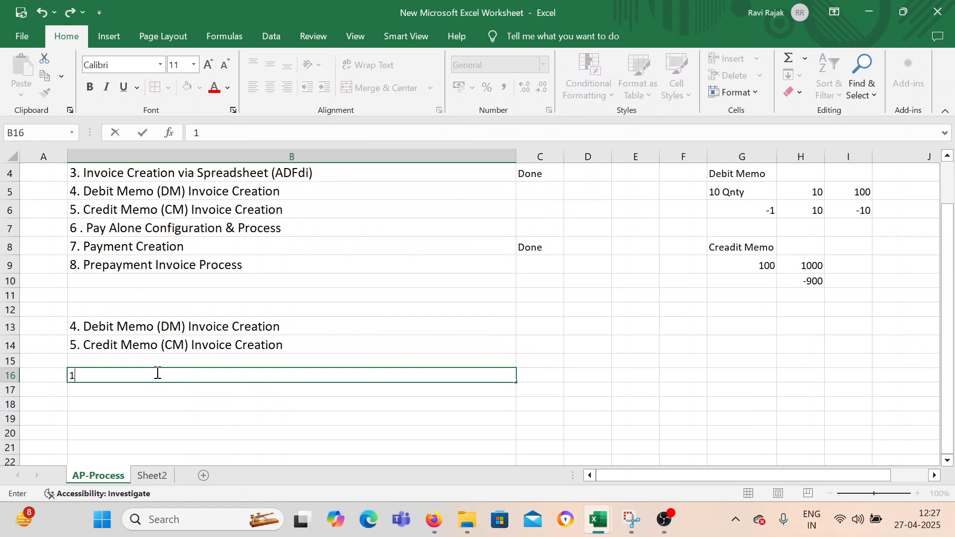
type("1: Create a Invoice ")
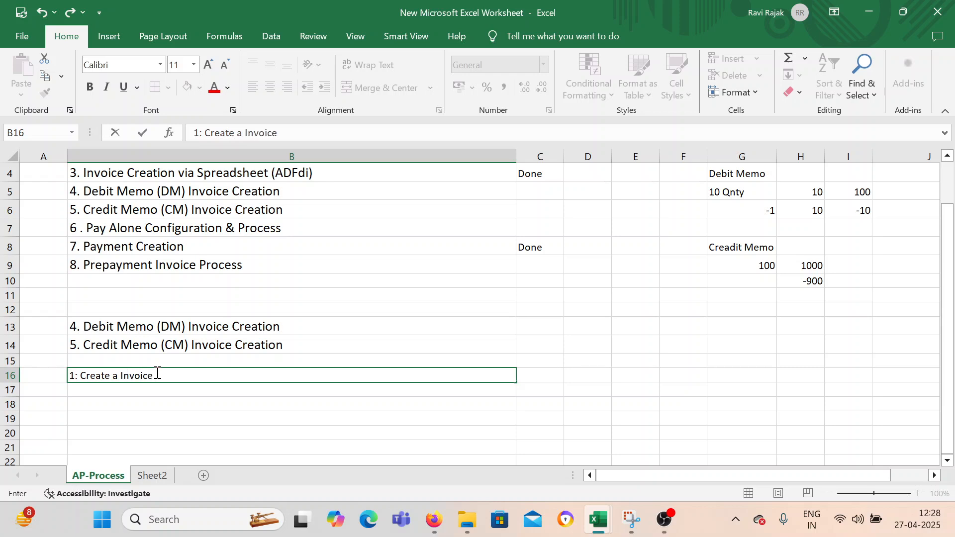
type("1000")
key("Return")
Enter the second process line "2: Debit Memo -200" in B17.
type("2:")
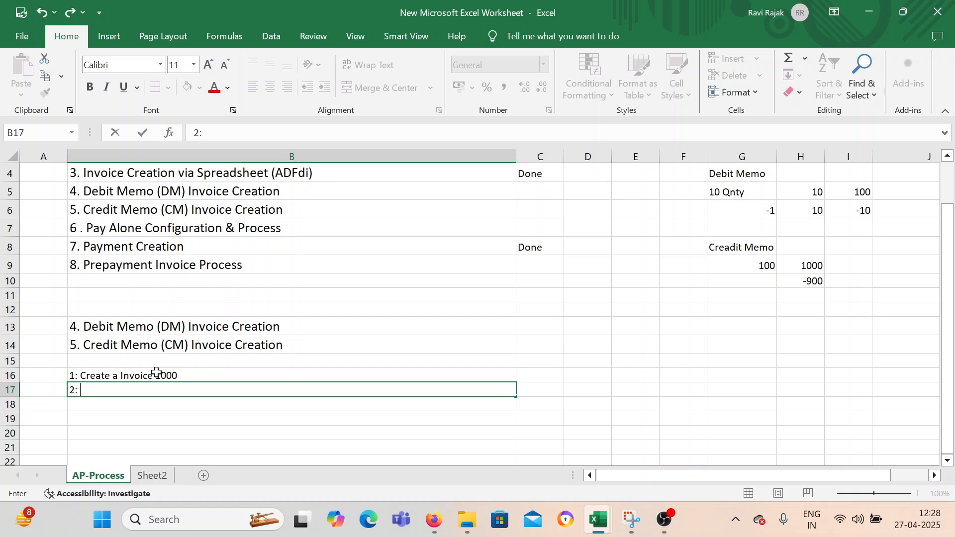
type(" Debit Memo")
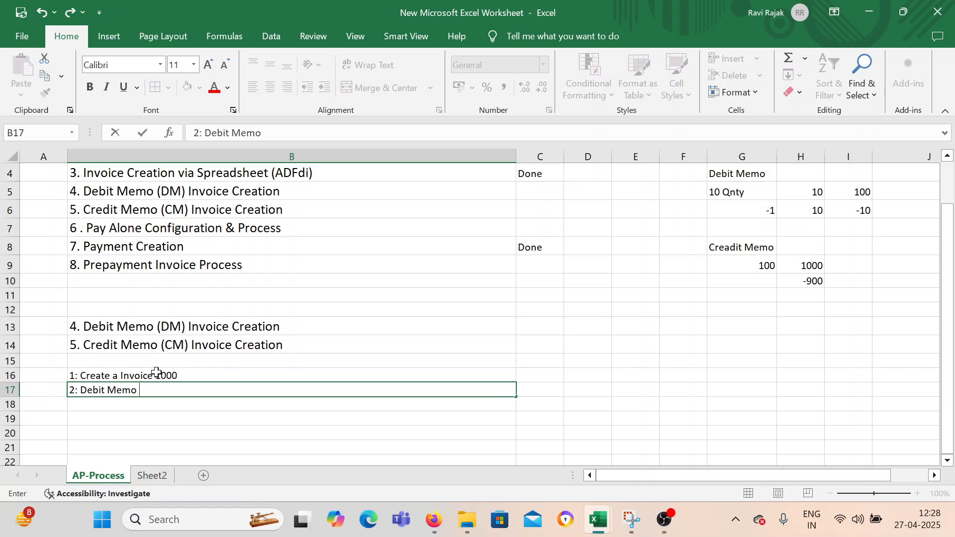
type(" -200")
key("Return")
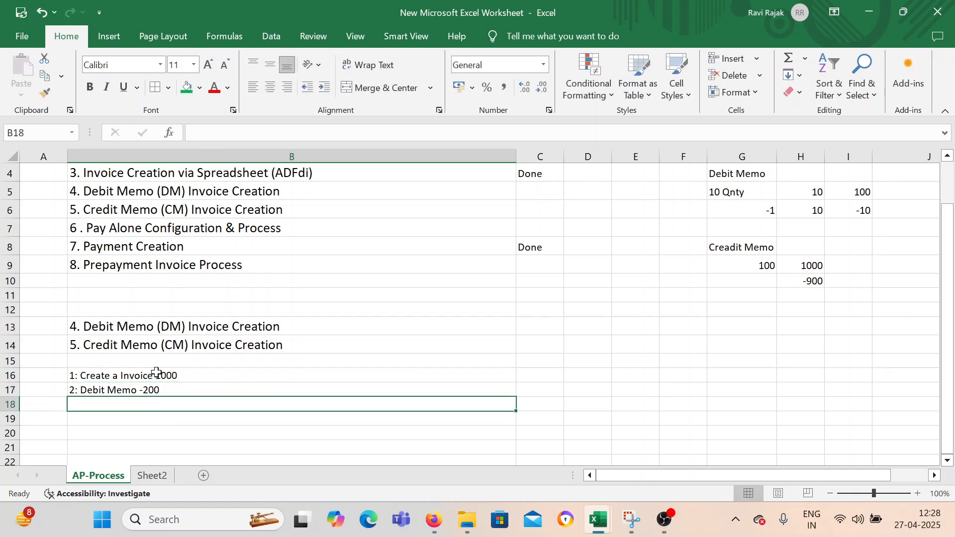
Enter the third process line "3: Credit Memo -300" in B18.
type("3: Credit M")
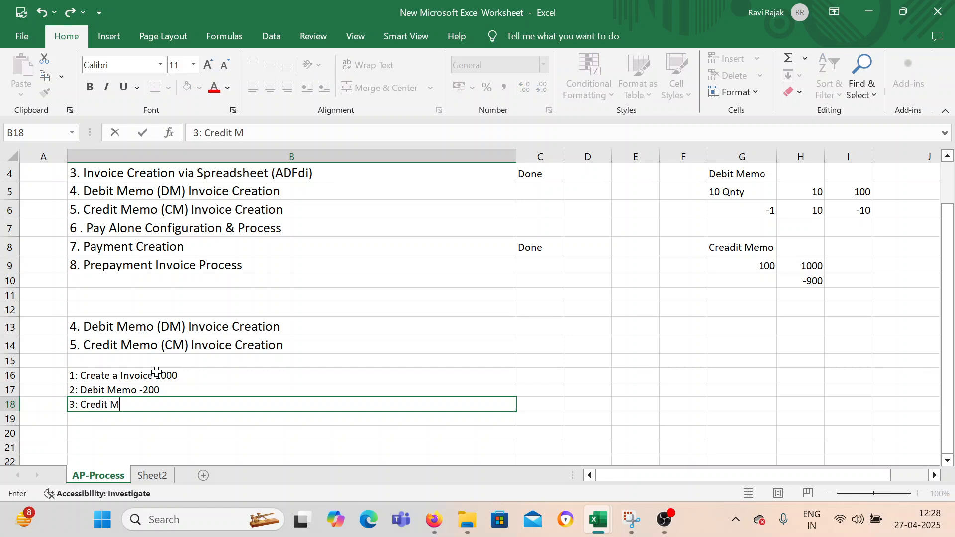
type("emo -300")
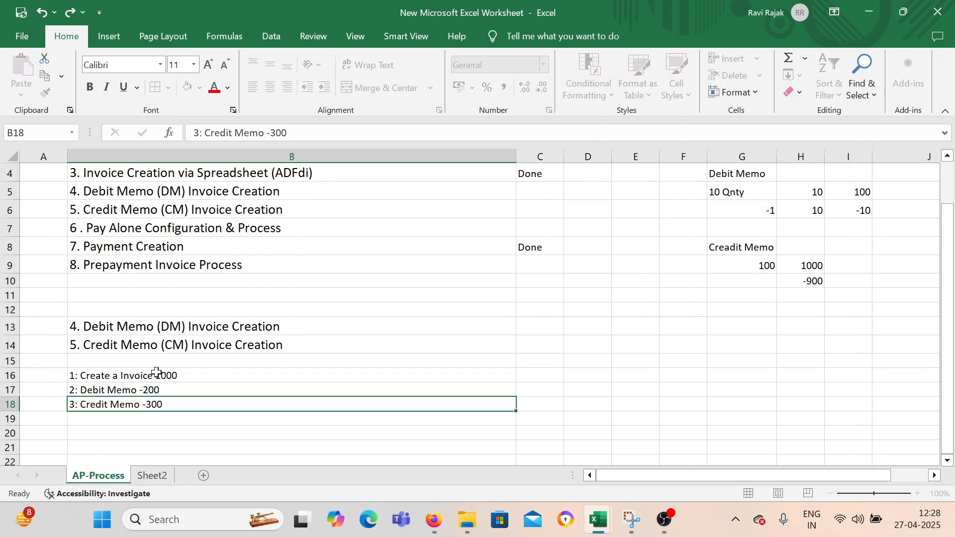
key("Return")
Enter the closing line "Payment 500" in B19 below the credit memo line.
type("Payment ")
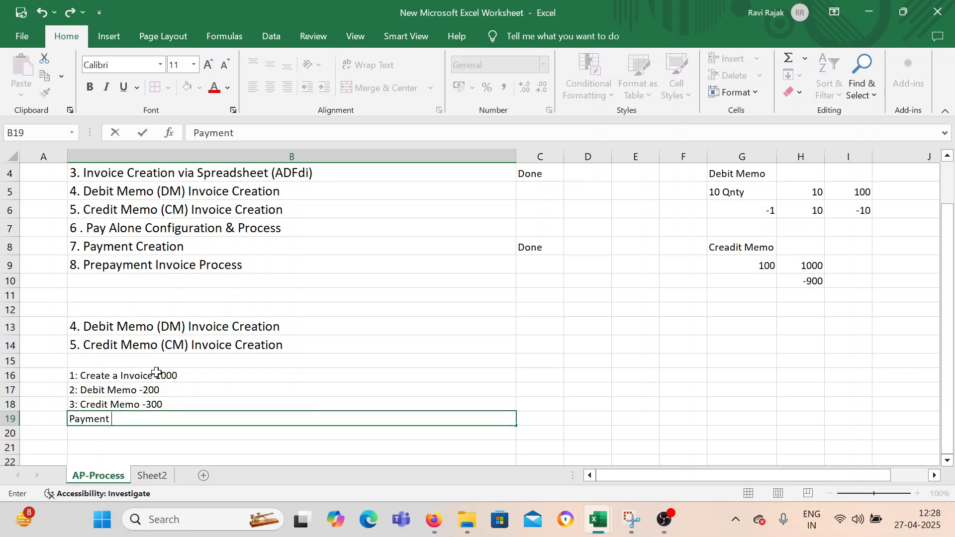
type("5000")
key("Return")
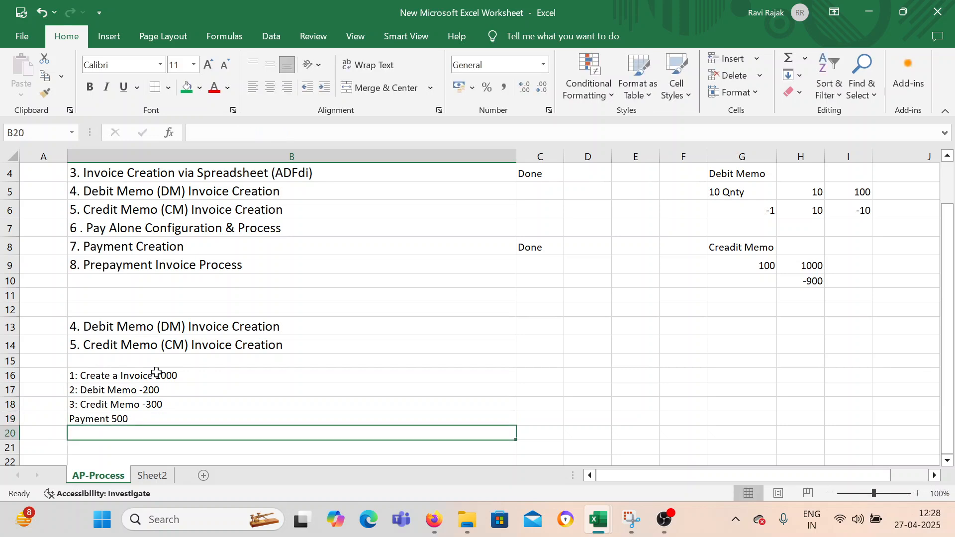
Fill the copied Debit Memo and Credit Memo topics in B13:B14 with green.
left_click(86, 364)
left_click_drag(112, 328, 150, 344)
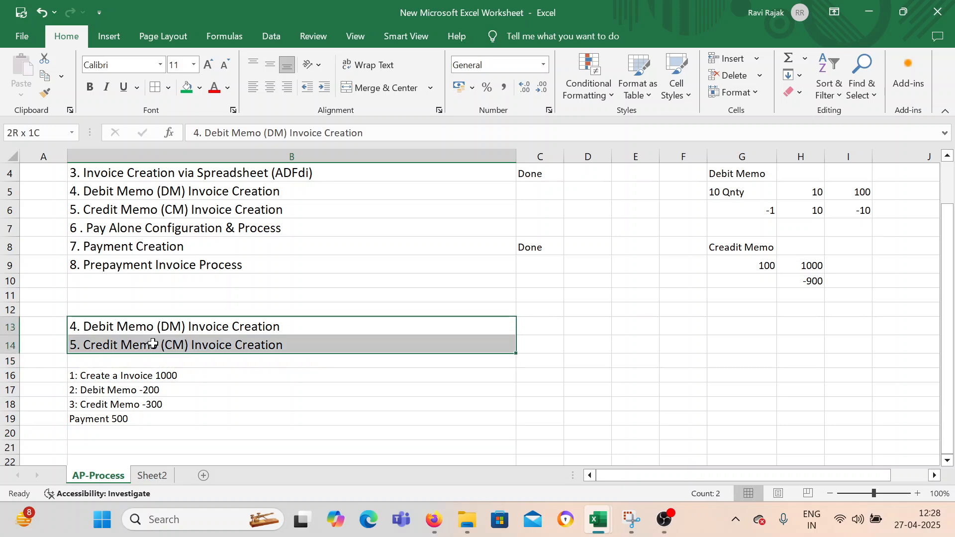
left_click(182, 89)
left_click(128, 348)
Enter the heading Process in B15 above the numbered process lines.
left_click(123, 363)
type("Process")
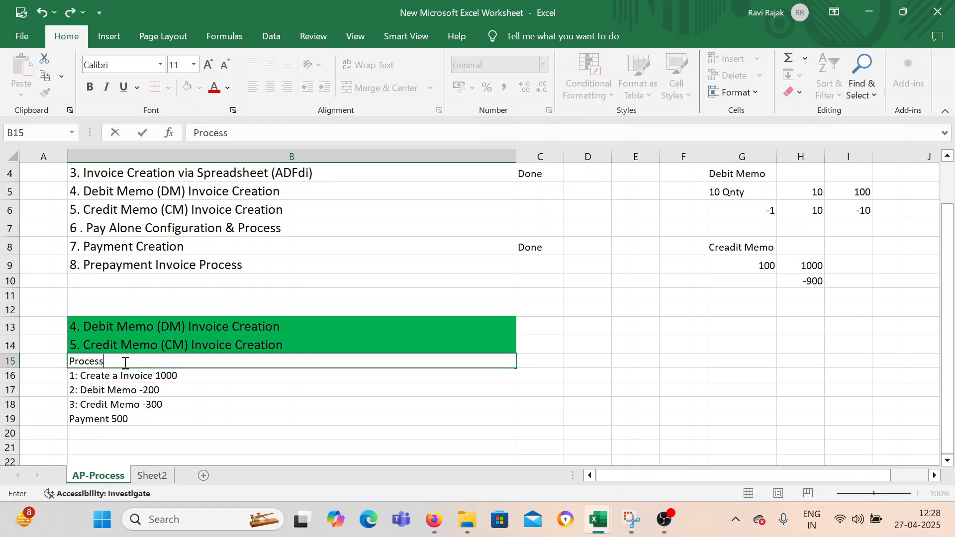
key("Return")
scroll(217, 361, "up", 1)
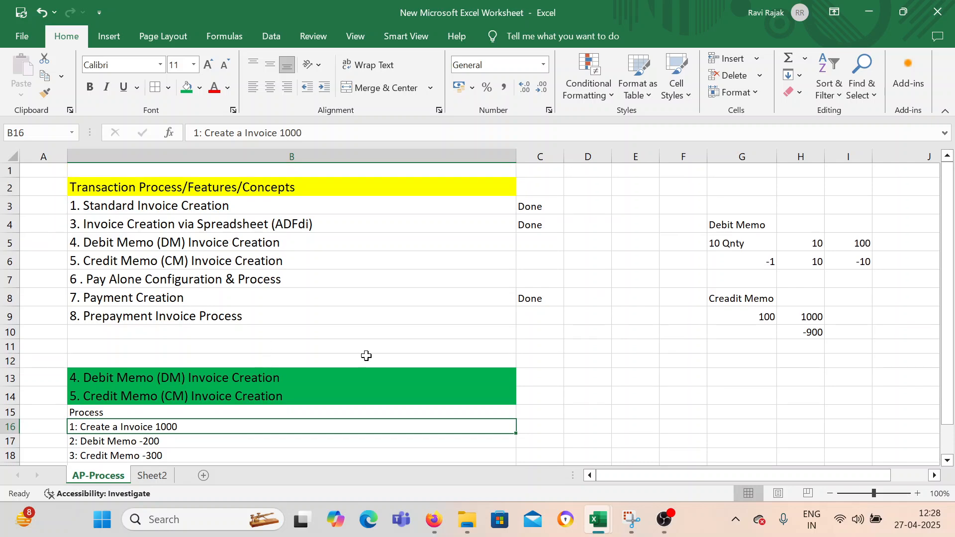
left_click(366, 348)
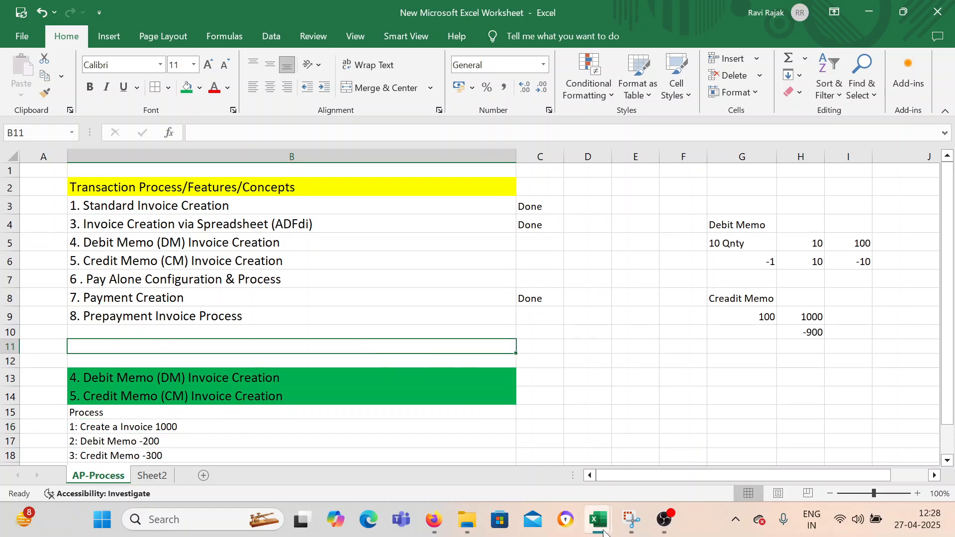
Switch to Oracle Fusion in Firefox, return to the Invoices overview and start creating a new invoice.
left_click(434, 519)
left_click(857, 109)
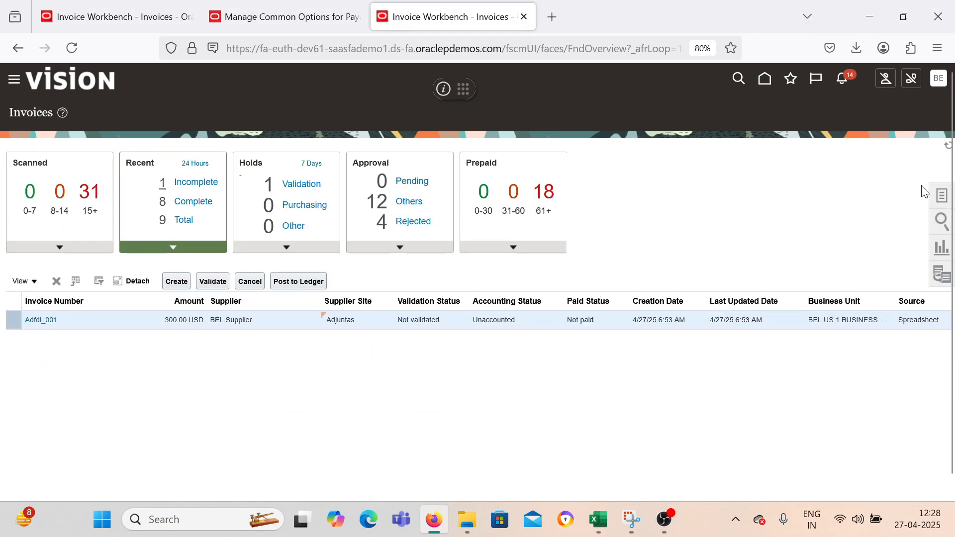
left_click(943, 199)
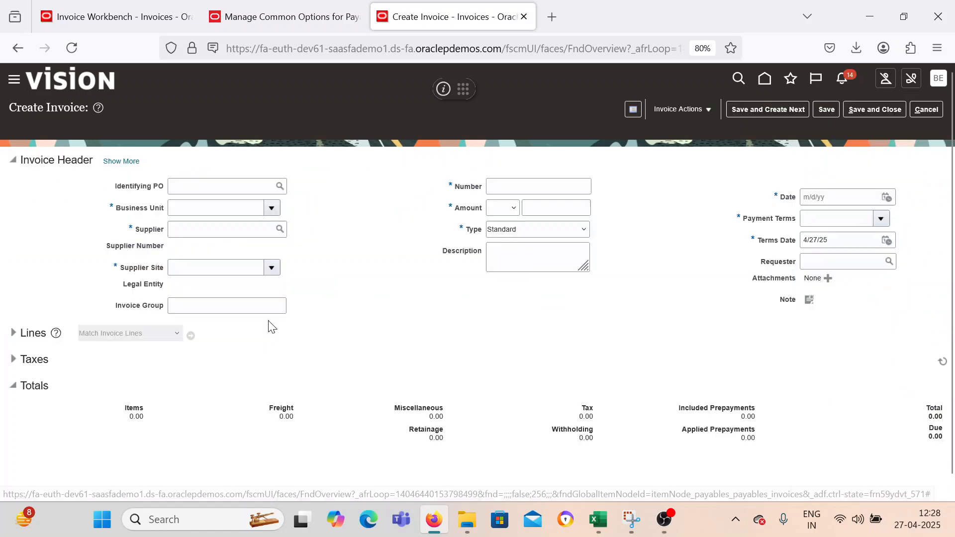
Set the invoice's business unit to BEL US 1 BUSINESS UNIT and its supplier to BEL Supplier.
left_click(272, 208)
left_click(255, 251)
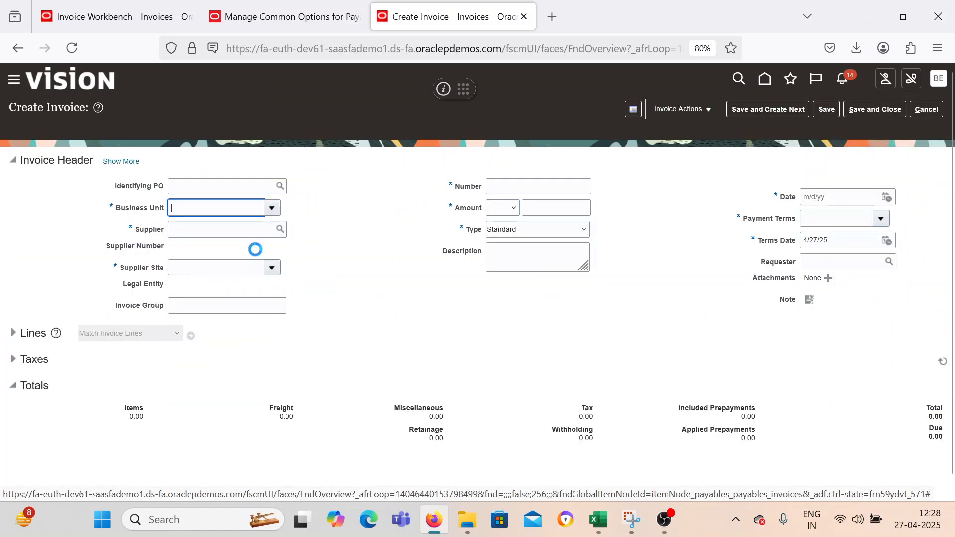
left_click(255, 231)
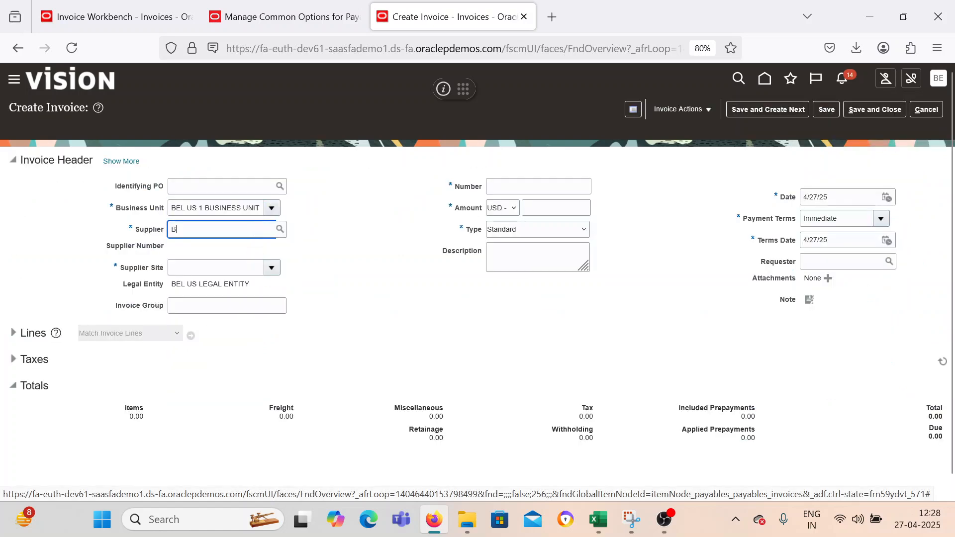
left_click(213, 253)
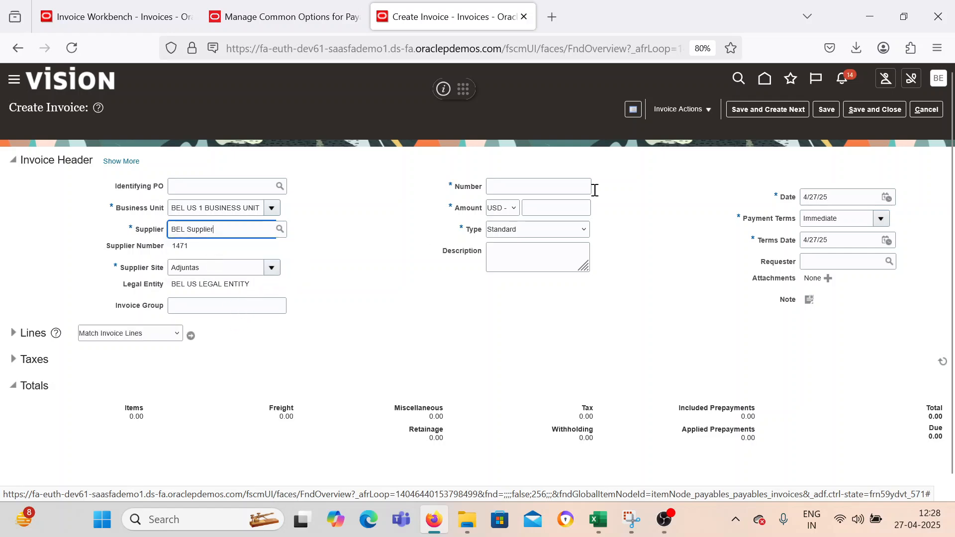
Set the invoice's number to Test_DM_CM_002 and its amount to 100 USD.
left_click(558, 186)
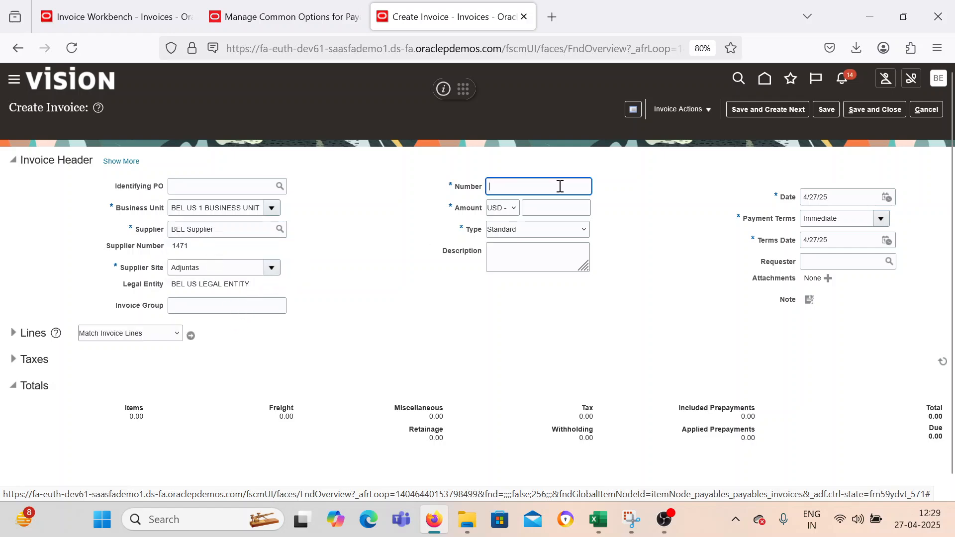
type("TEst_DM")
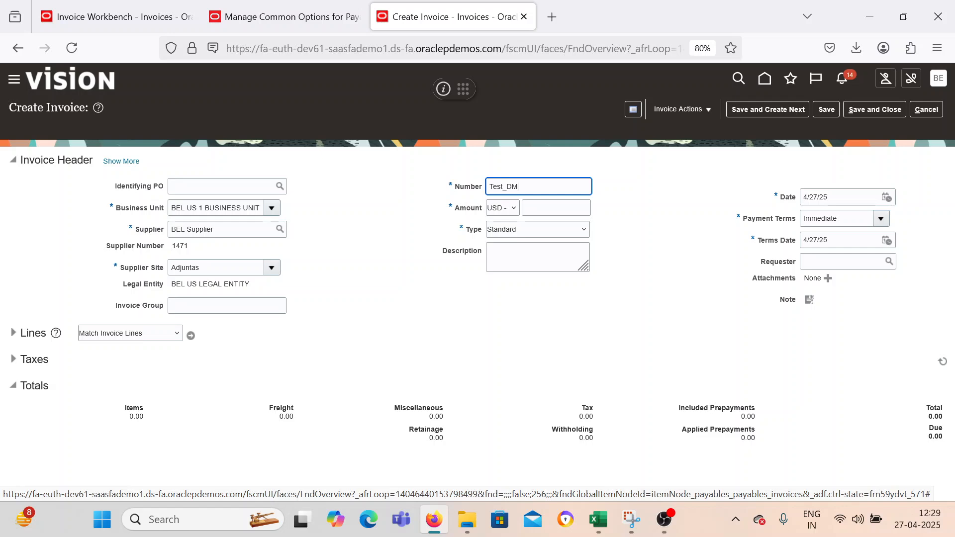
type("_CM_002")
key("Tab")
key("Tab")
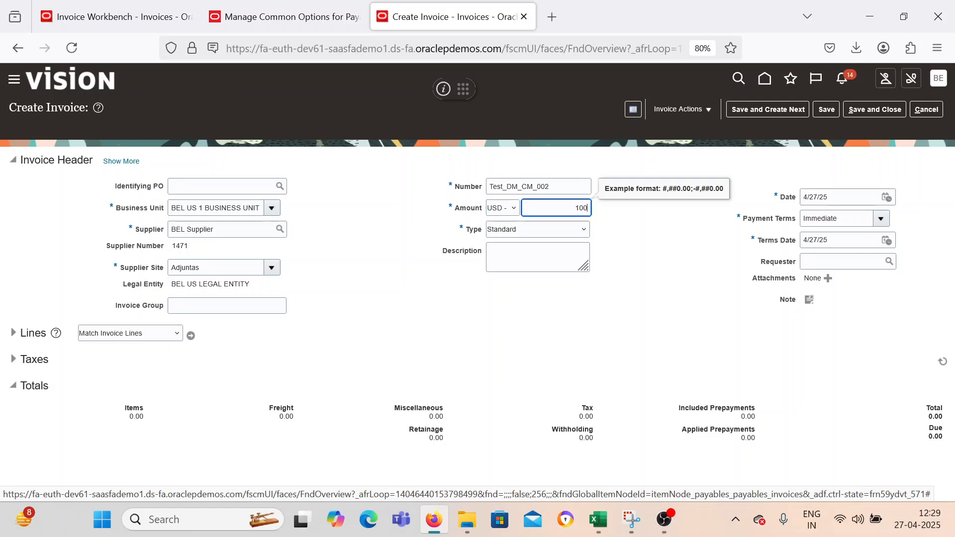
left_click(630, 243)
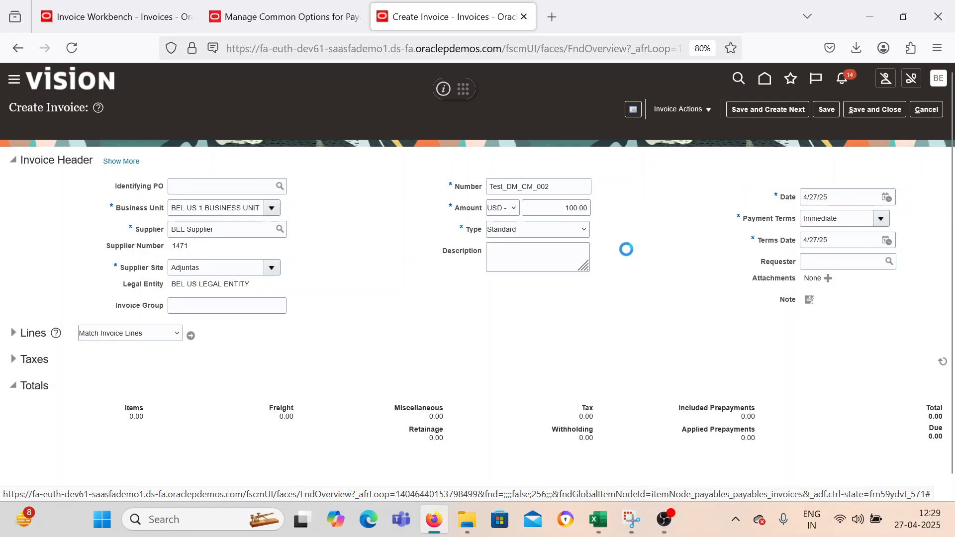
Enter invoice line 1 as an Item with amount 100 and the Internet Expense distribution set.
left_click(15, 333)
scroll(258, 409, "down", 2)
left_click(172, 383)
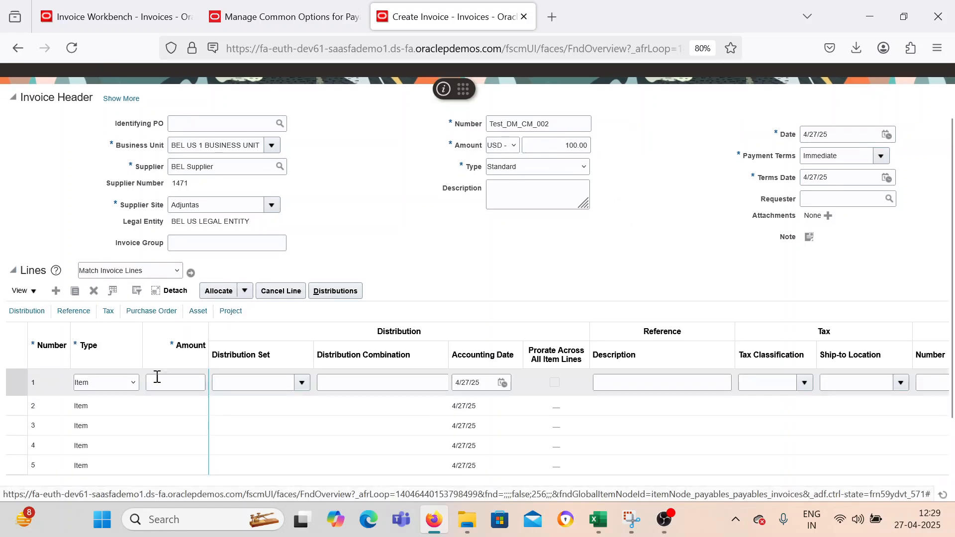
type("100")
key("Tab")
key("Tab")
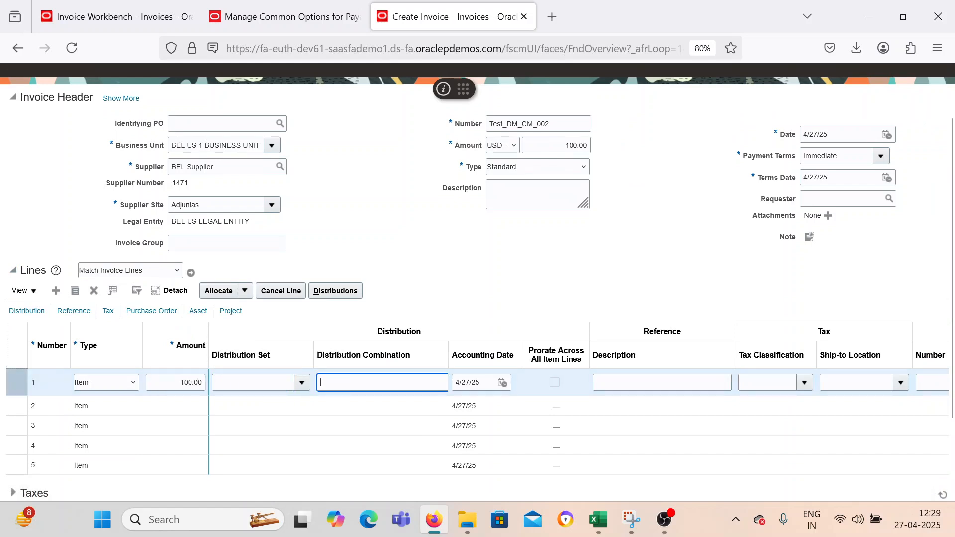
left_click(302, 383)
left_click(283, 423)
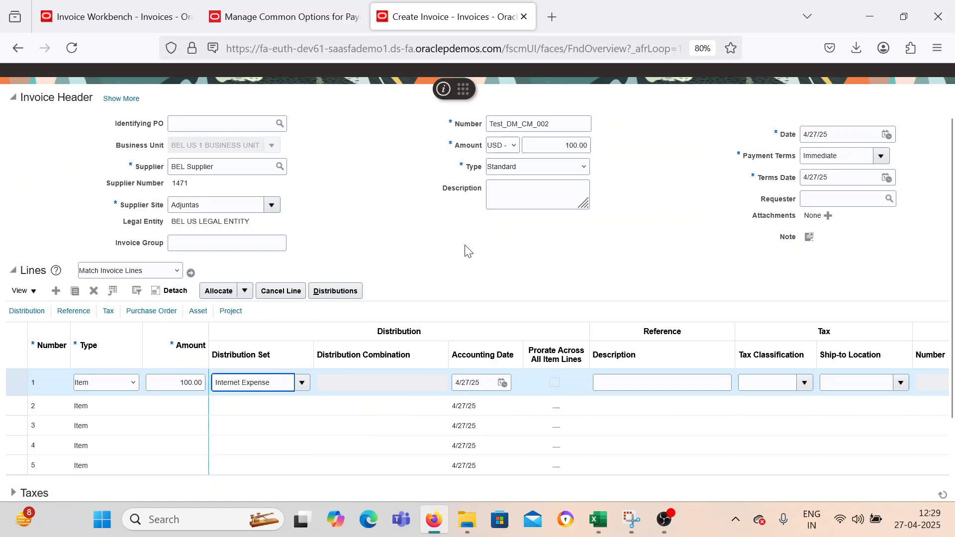
Validate the Test_DM_CM_002 invoice.
scroll(462, 260, "up", 3)
left_click(677, 110)
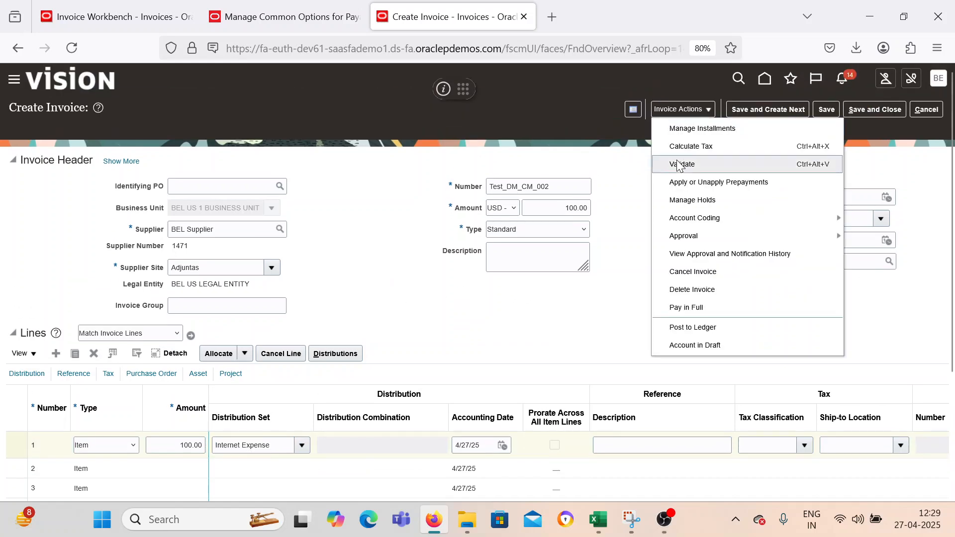
left_click(682, 165)
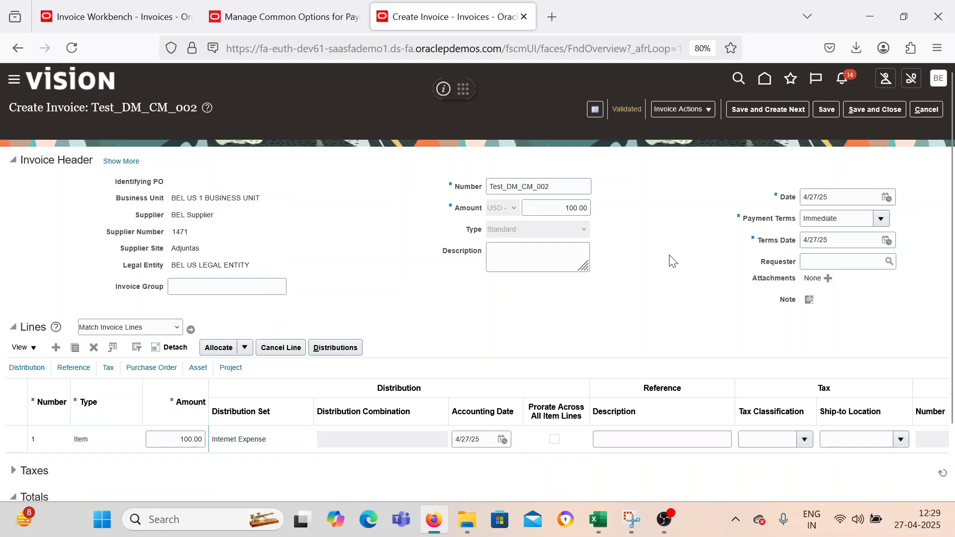
Copy the invoice number Test_DM_CM_002 into cell C16 of the AP-Process sheet in Excel, beside the Create a Invoice line.
double_click(560, 183)
key("ctrl+c")
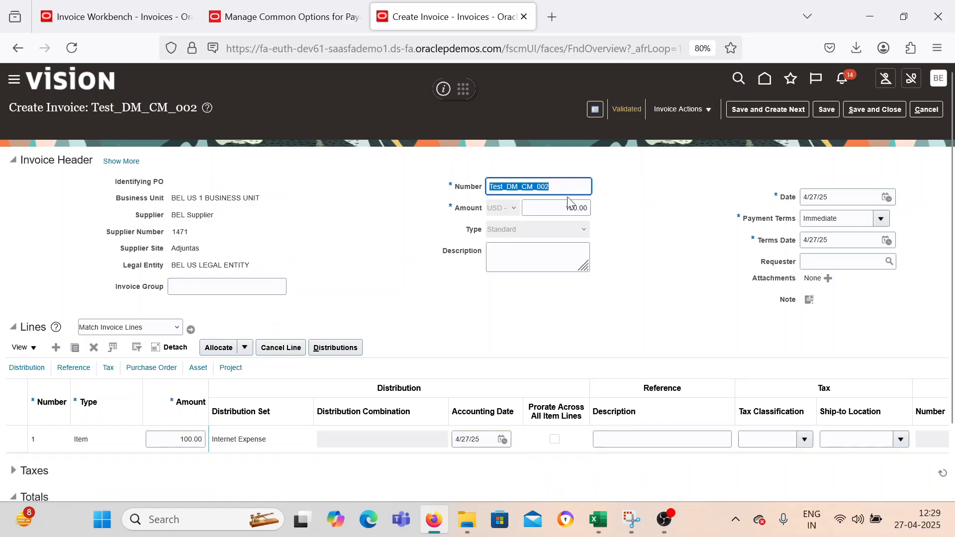
mouse_move(599, 520)
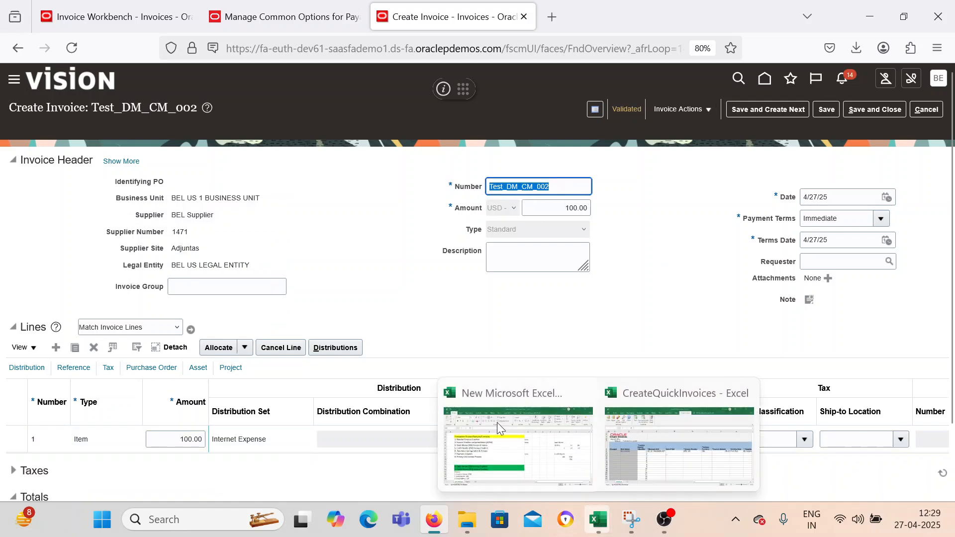
left_click(476, 428)
scroll(462, 413, "down", 3)
scroll(427, 378, "up", 2)
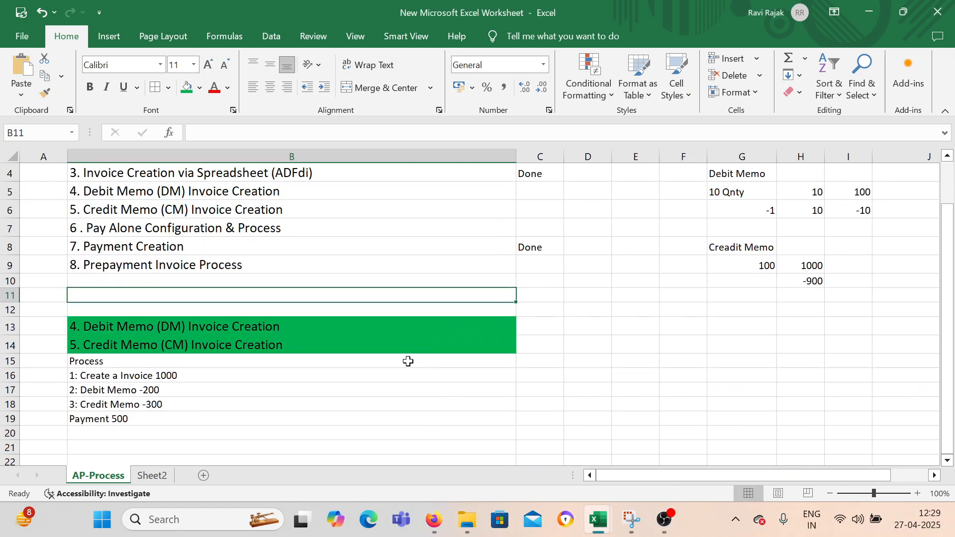
left_click(552, 376)
key("ctrl+v")
scroll(532, 405, "down", 2)
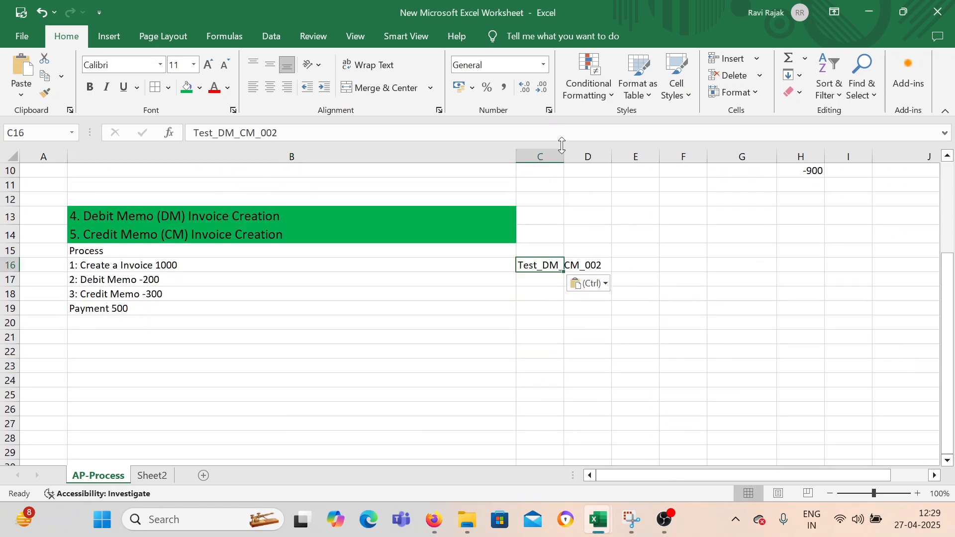
Widen column C to fit the invoice number and select C17 beside the Debit Memo line.
left_click_drag(563, 156, 607, 159)
left_click(572, 352)
left_click(330, 279)
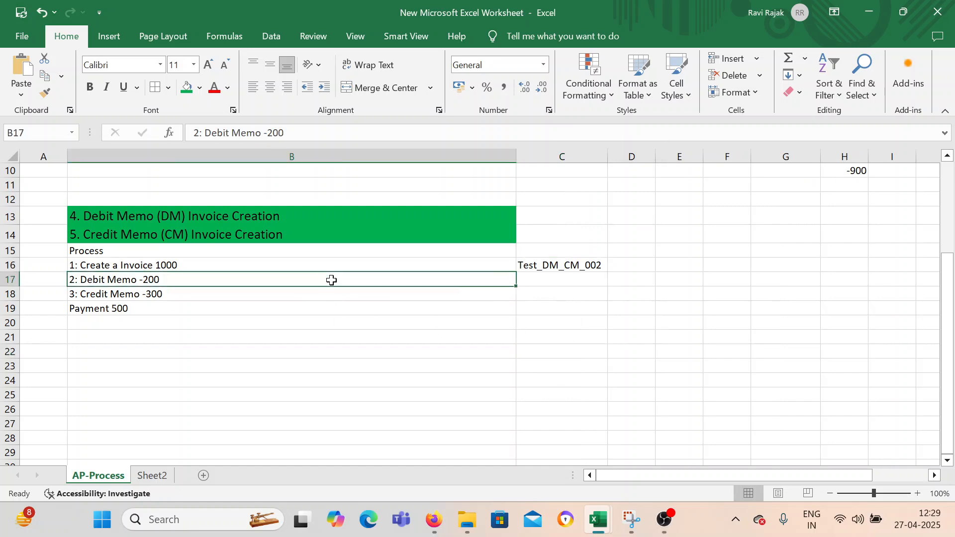
left_click(574, 278)
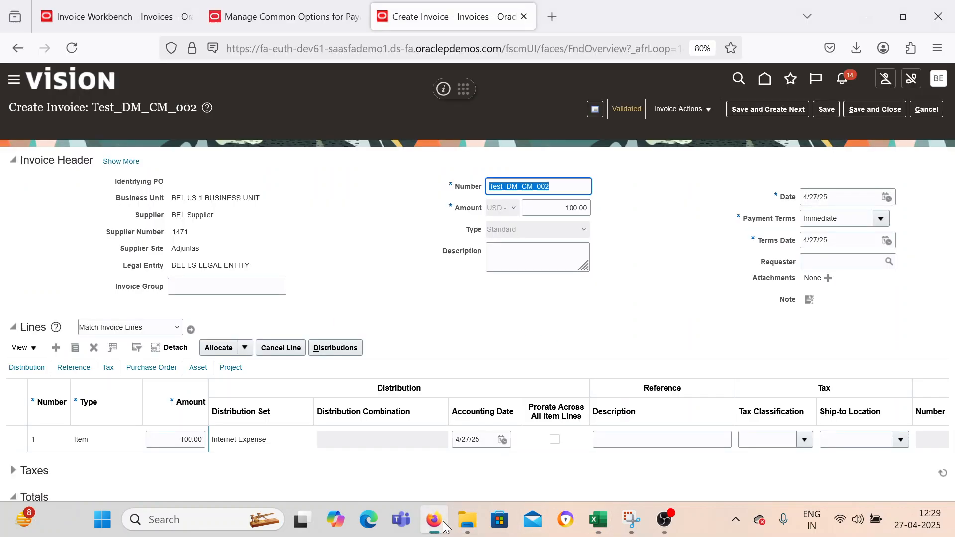
Switch to Oracle Fusion in Firefox, save and close the validated invoice, and start creating another invoice.
left_click(434, 519)
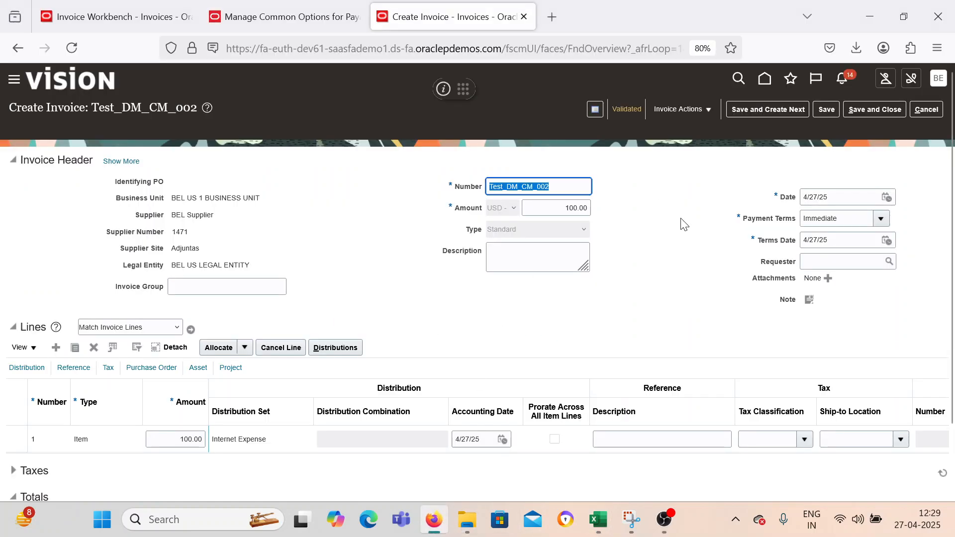
left_click(856, 110)
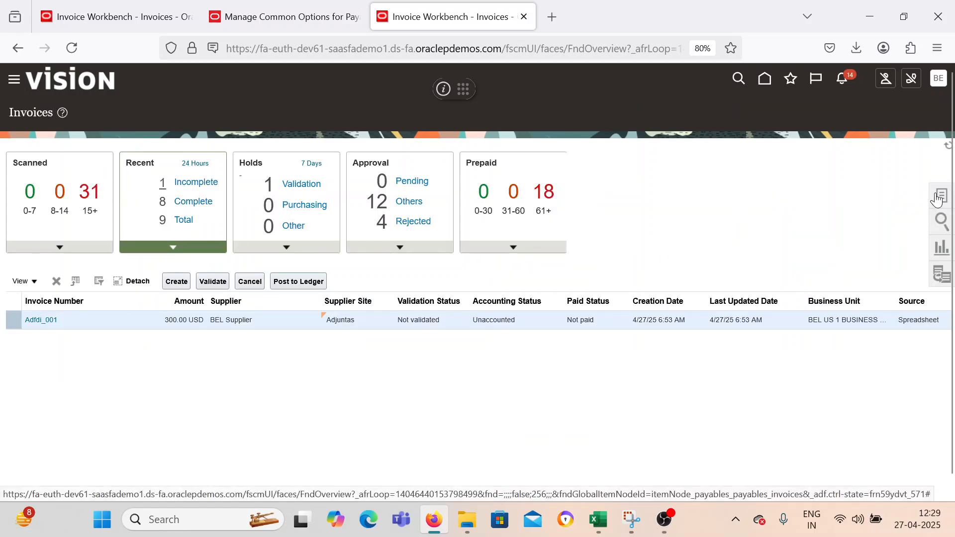
left_click(937, 199)
left_click(842, 120)
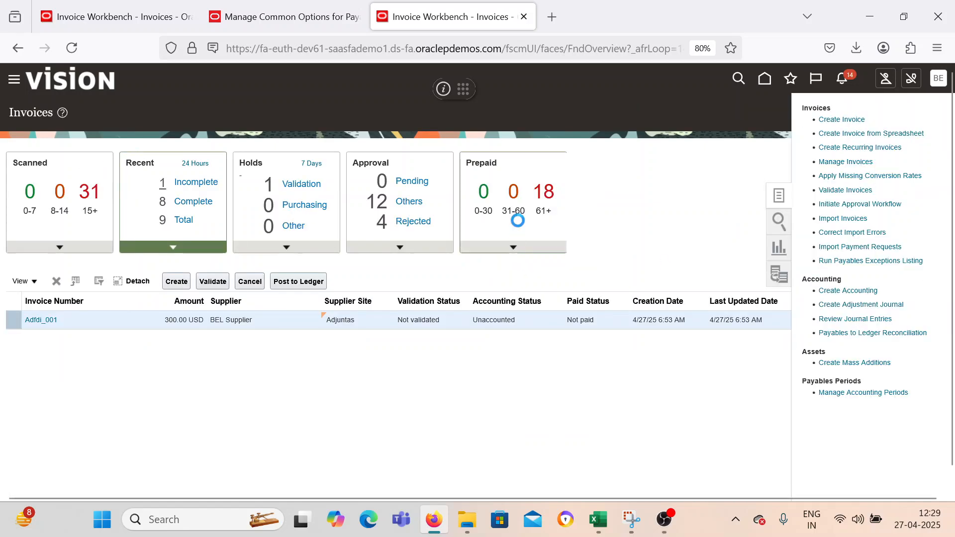
Set the new invoice's business unit to BEL US 1 BUSINESS UNIT and its supplier to BEL Supplier.
left_click(269, 207)
left_click(259, 240)
left_click(258, 230)
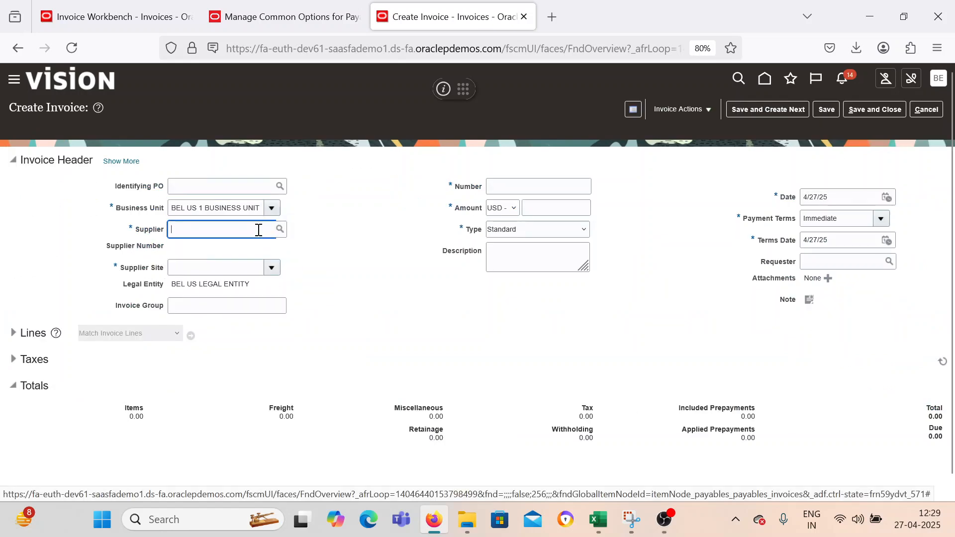
type("BEL")
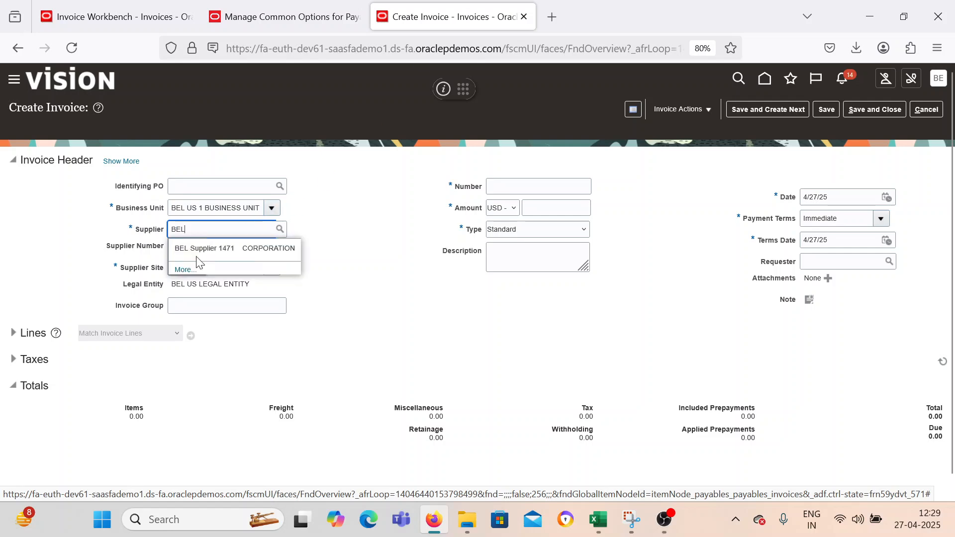
type(" Supplier")
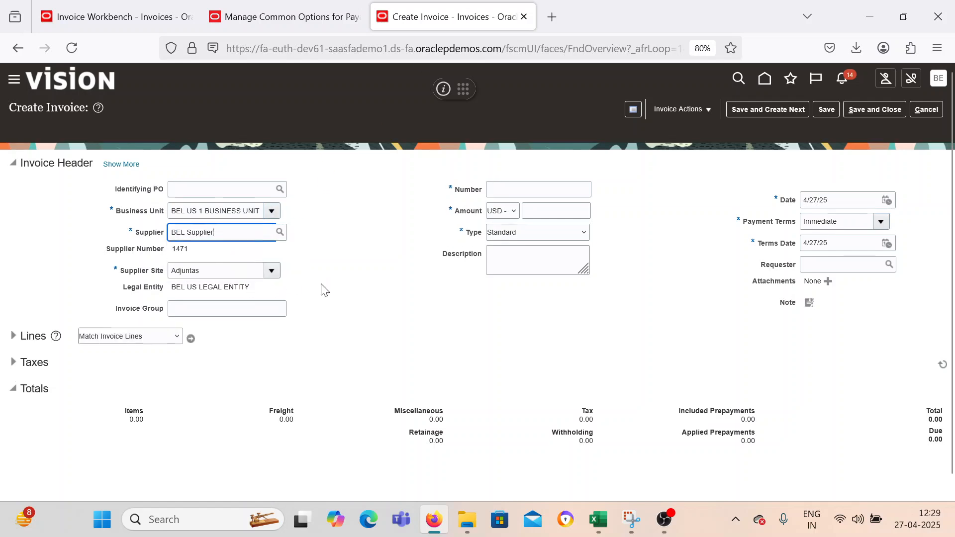
Set the invoice's number to DM_001, its amount to -200 USD and its type to Debit memo.
left_click(504, 185)
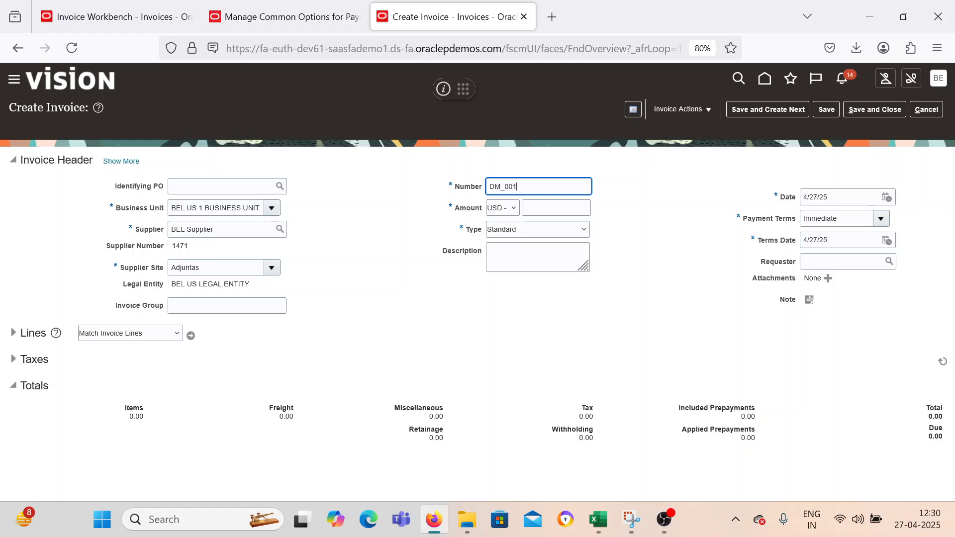
key("Tab")
key("Tab")
type("-200")
key("Tab")
key("Tab")
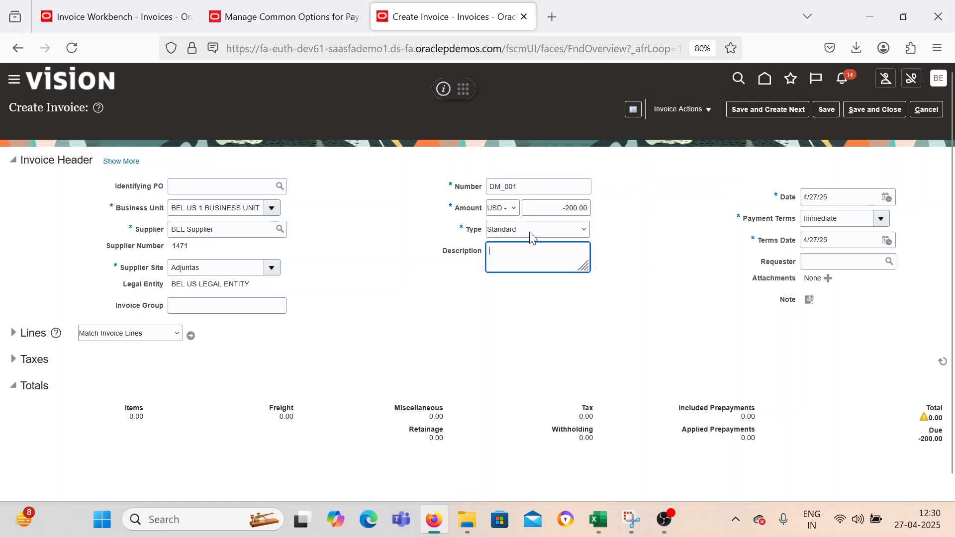
left_click(531, 231)
left_click(527, 274)
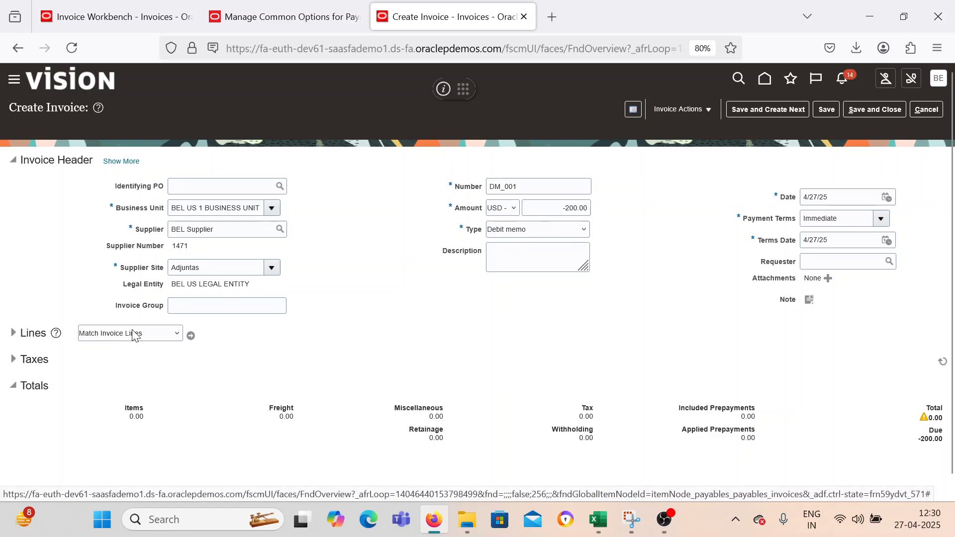
Choose Correct Unmatched Invoices for the debit memo's lines and open its invoice search.
left_click(153, 336)
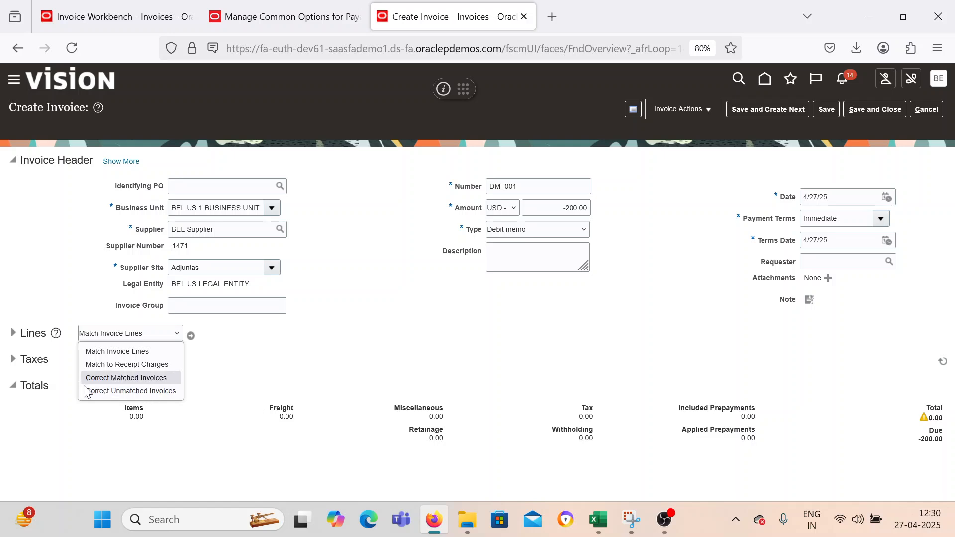
left_click(149, 391)
left_click(190, 337)
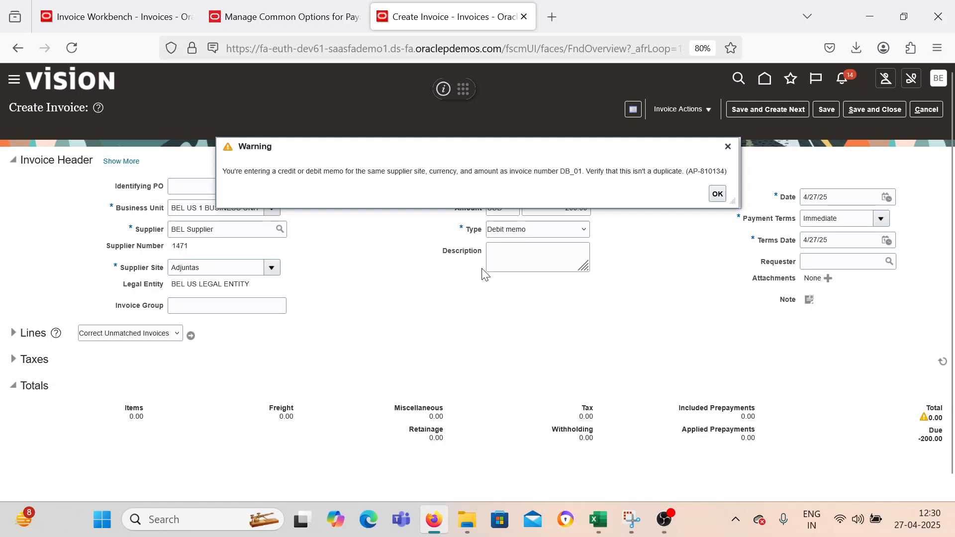
left_click(717, 194)
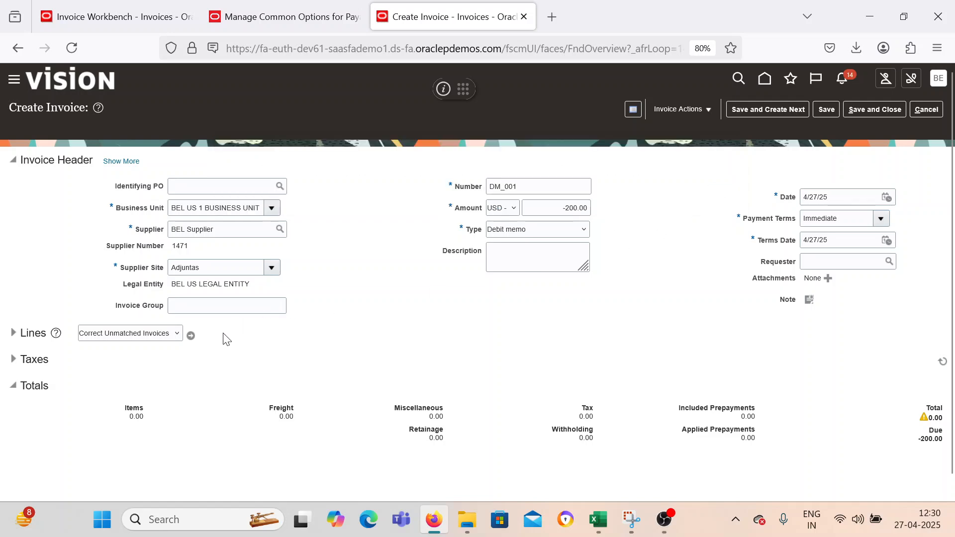
left_click(191, 336)
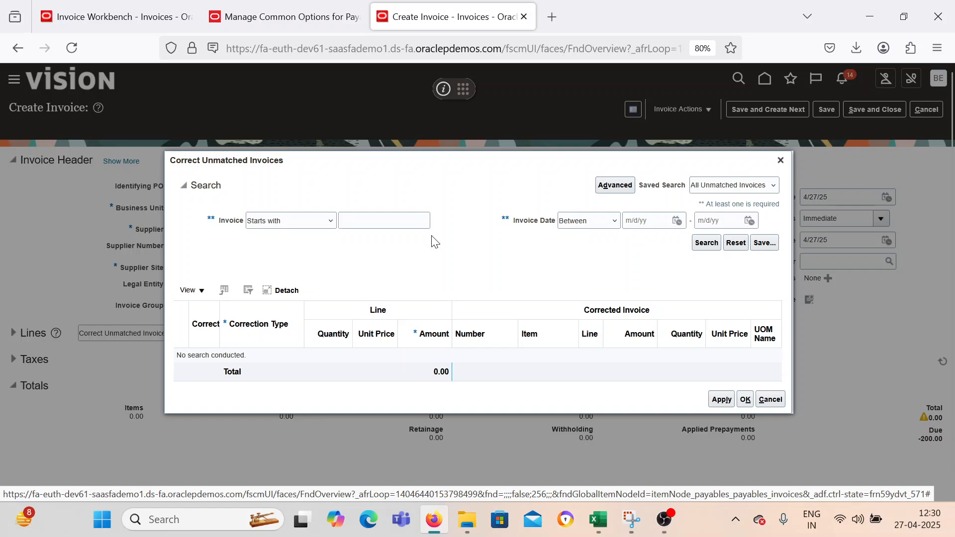
Copy the invoice number from C16 in Excel and search the unmatched invoices in Oracle Fusion for Test_DM_CM_002.
left_click(354, 219)
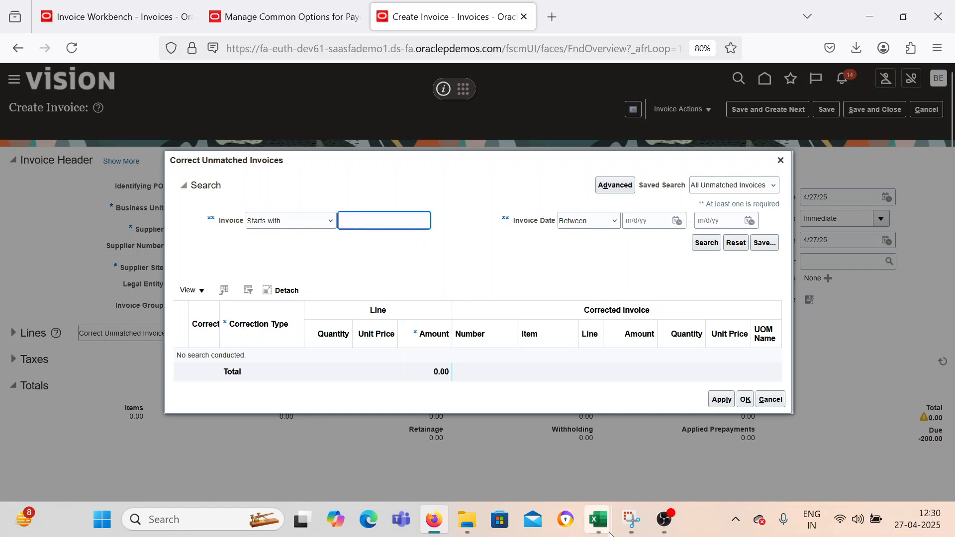
mouse_move(610, 534)
left_click(500, 428)
left_click(547, 265)
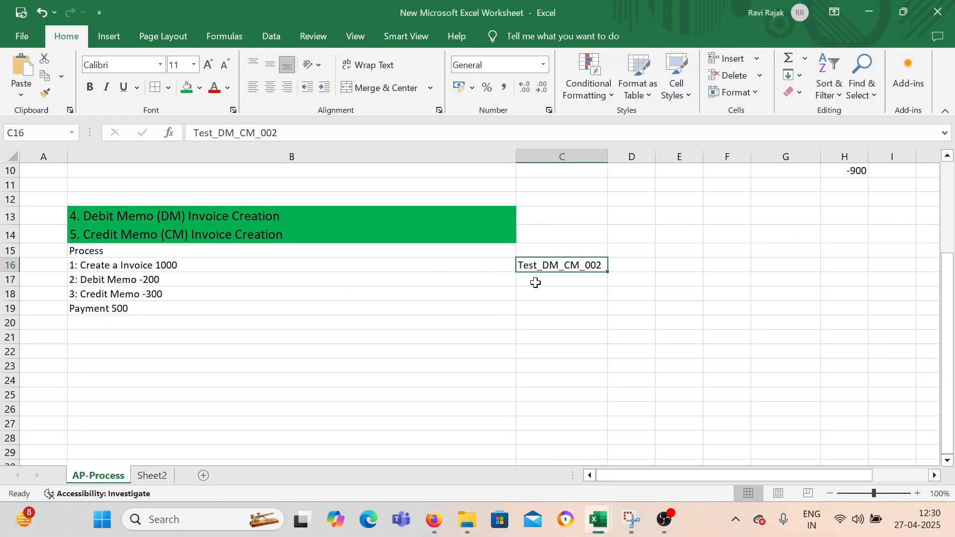
key("ctrl+c")
left_click(433, 519)
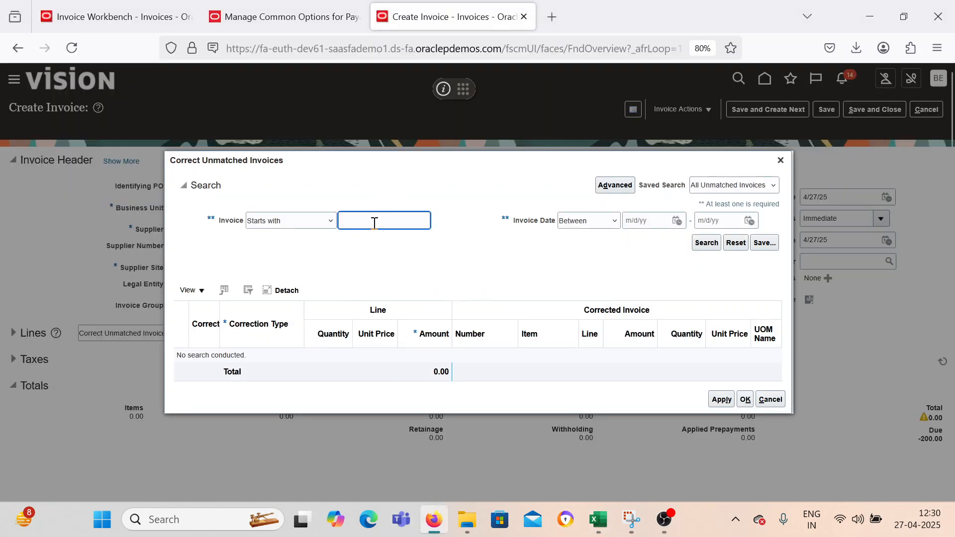
left_click(706, 242)
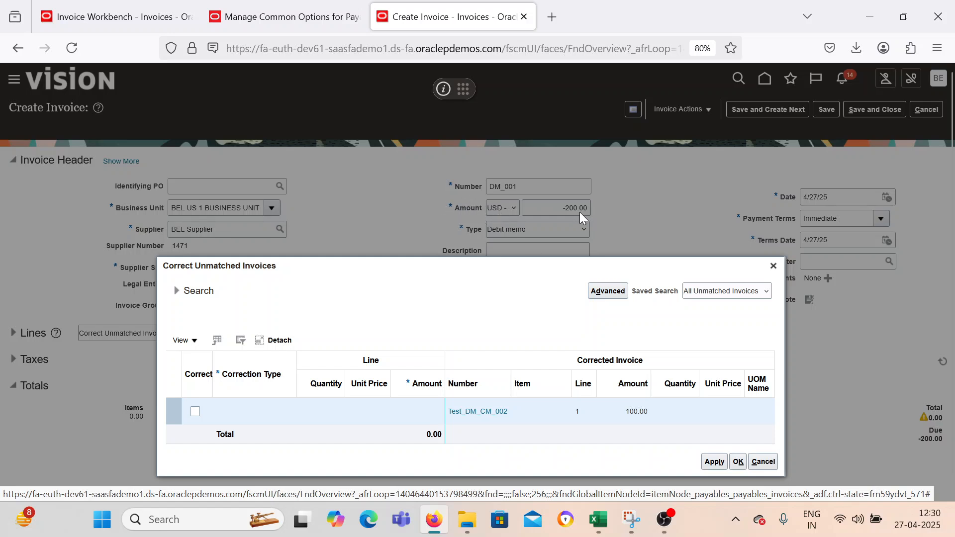
Select line 1 of Test_DM_CM_002 for correction and try to apply an amount correction of -200.
left_click(195, 411)
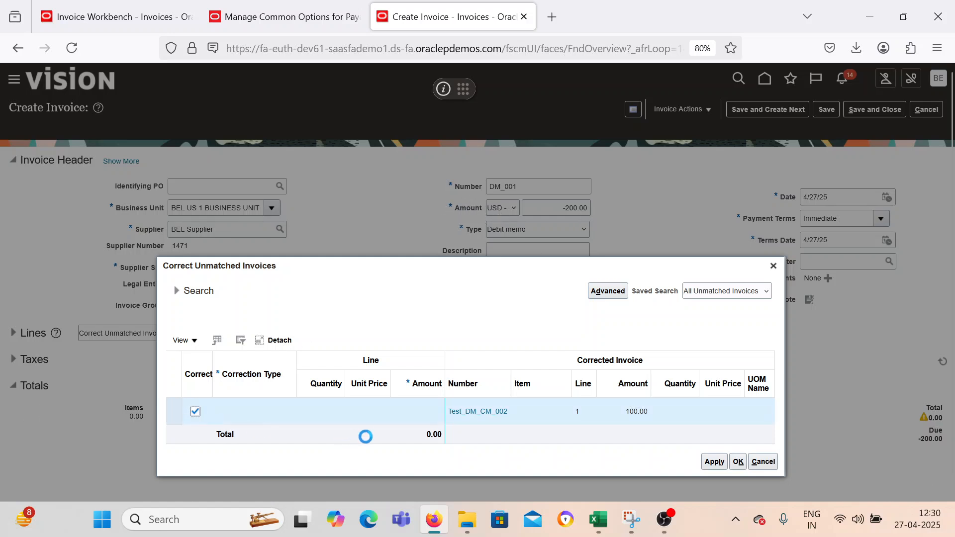
left_click(399, 411)
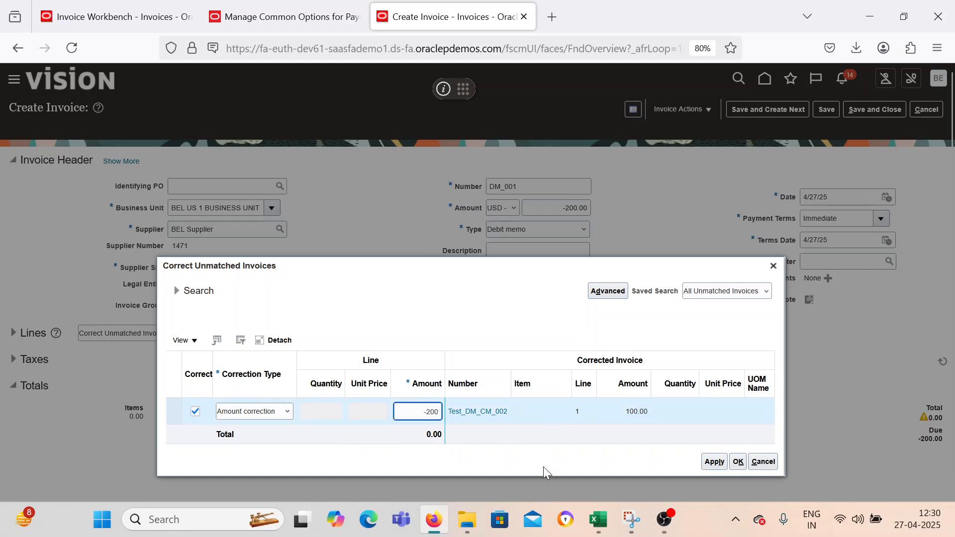
left_click(703, 464)
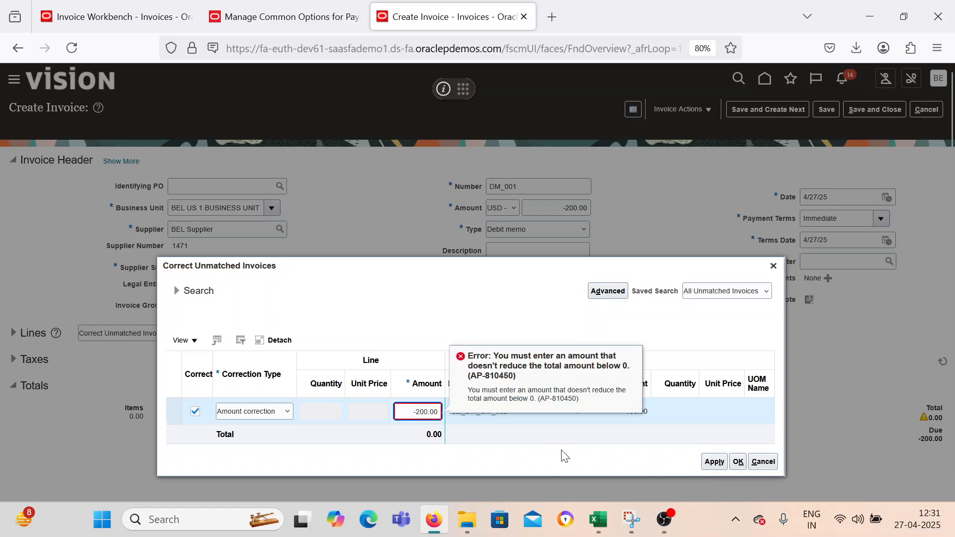
left_click(560, 463)
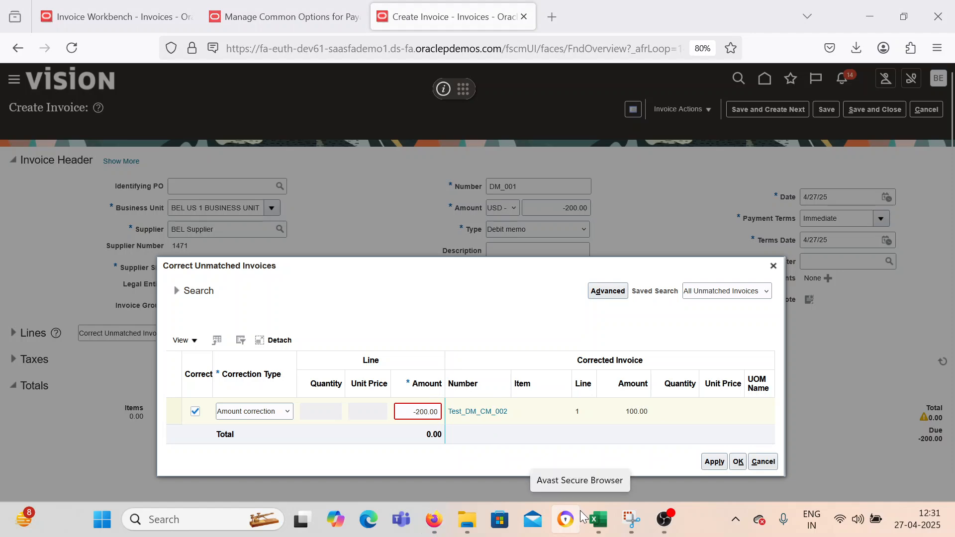
Switch to the Excel process list and change the invoice amount in B16 to 100.
mouse_move(596, 520)
mouse_move(568, 453)
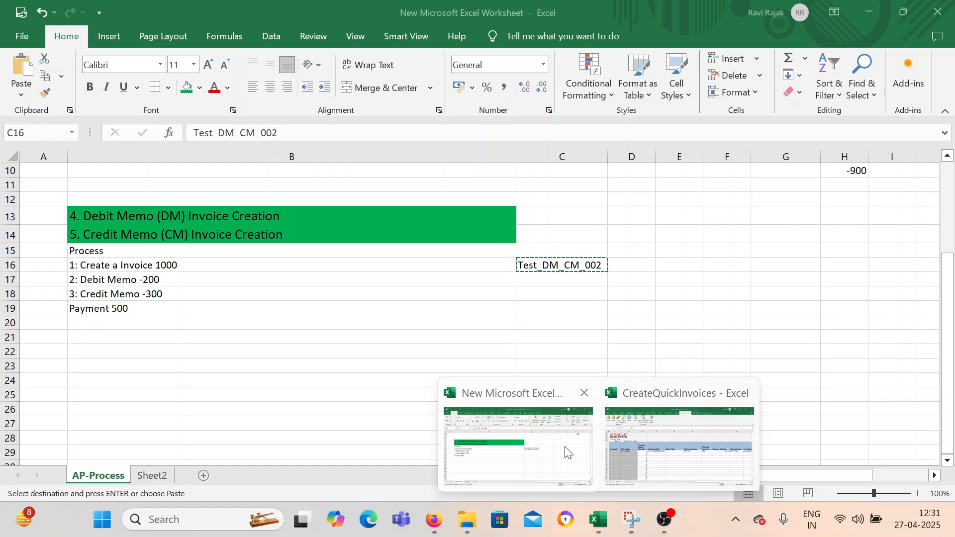
left_click(565, 447)
key("alt+Tab")
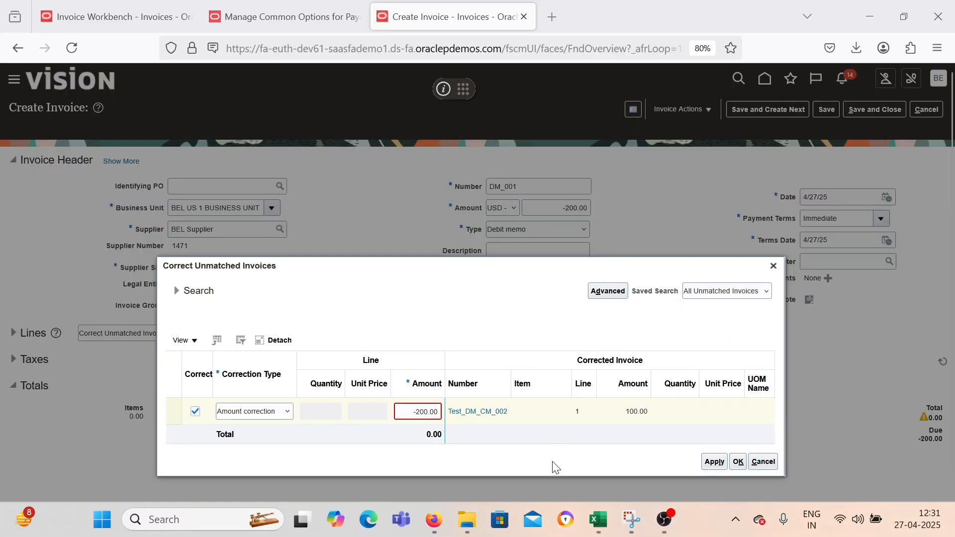
left_click(412, 362)
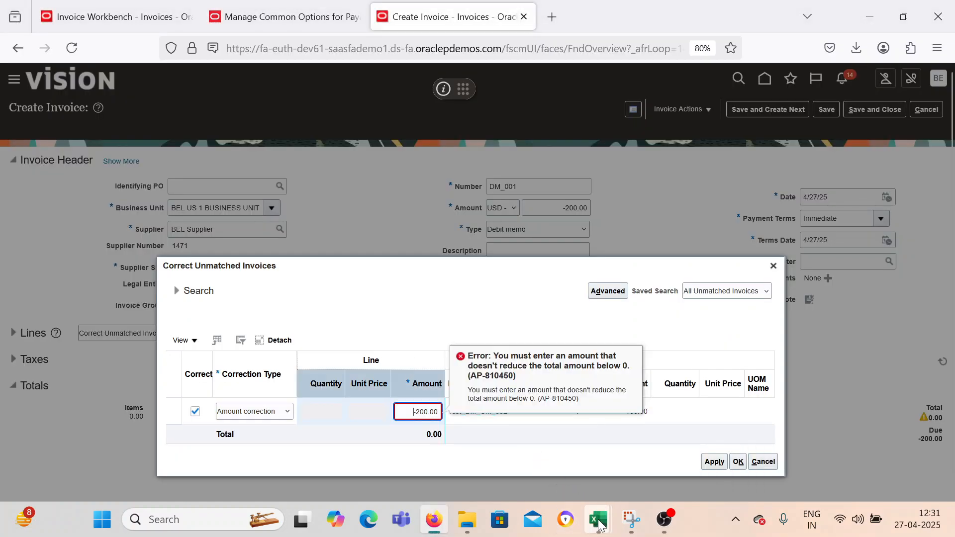
mouse_move(601, 524)
left_click(590, 485)
left_click(373, 321)
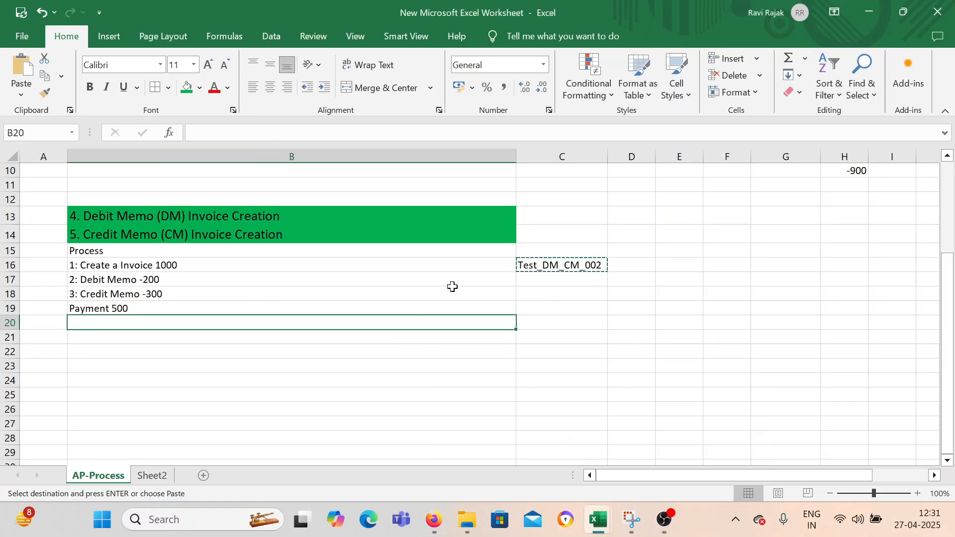
double_click(251, 267)
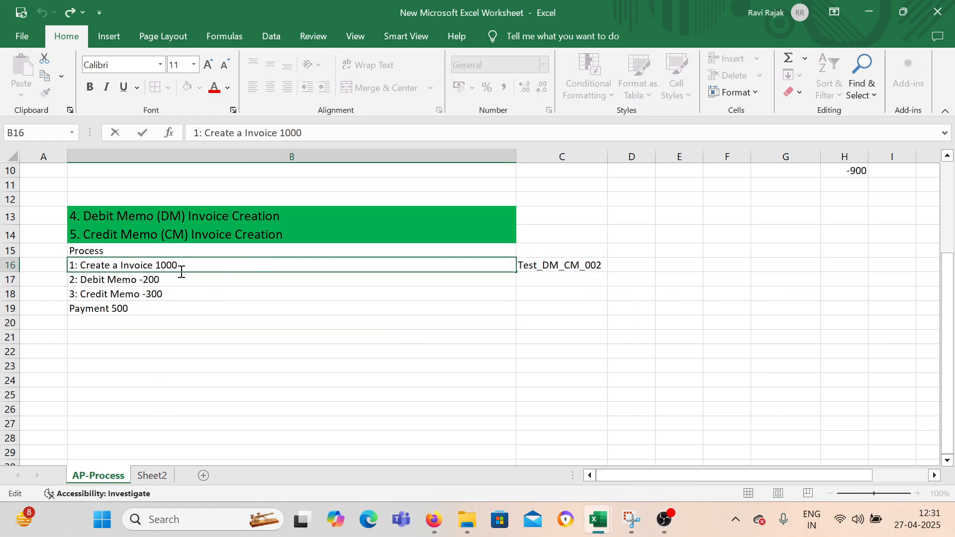
key("shift+Left")
key("BackSpace")
Change the amounts in B17:B19 to -20 for the debit memo, -30 for the credit memo and 50 for the payment.
left_click(167, 278)
double_click(172, 280)
key("BackSpace")
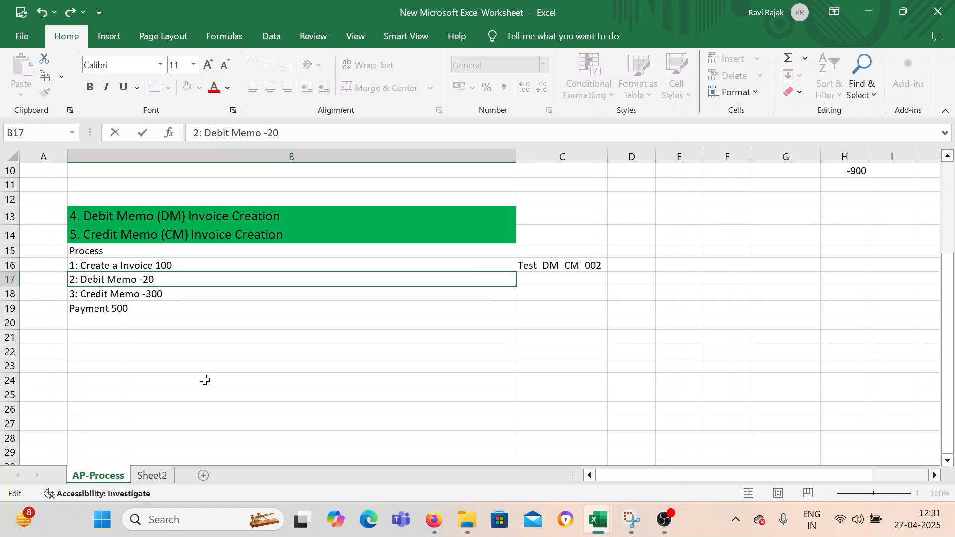
left_click(173, 292)
double_click(173, 294)
key("BackSpace")
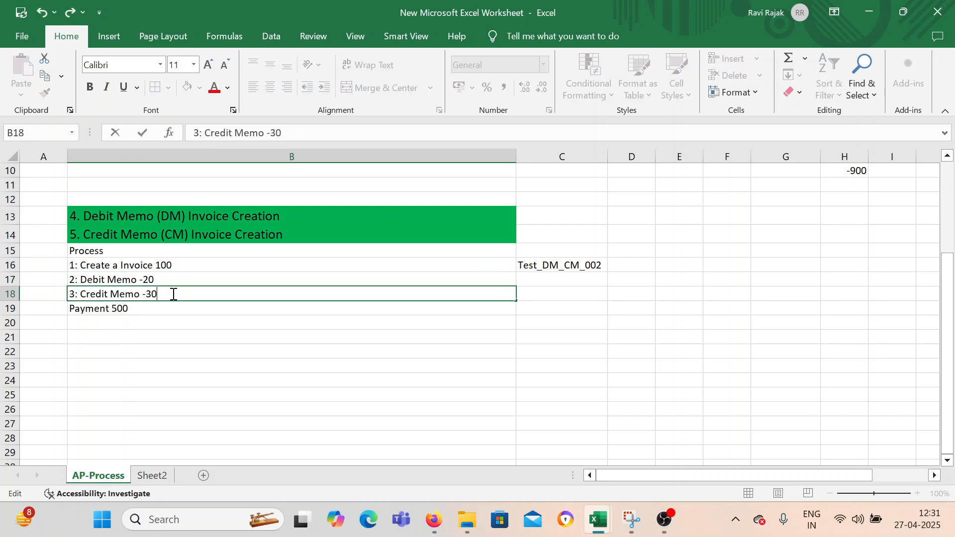
double_click(174, 308)
key("BackSpace")
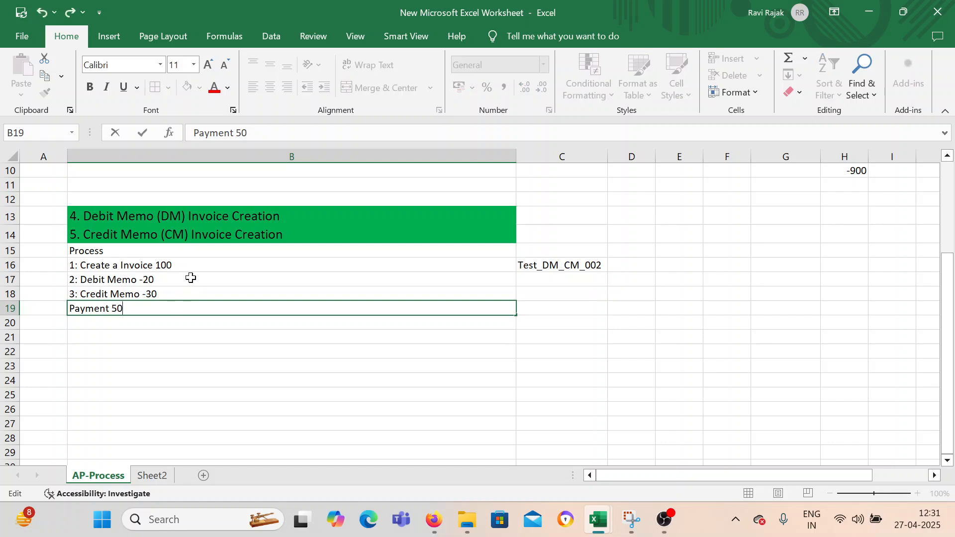
left_click(358, 381)
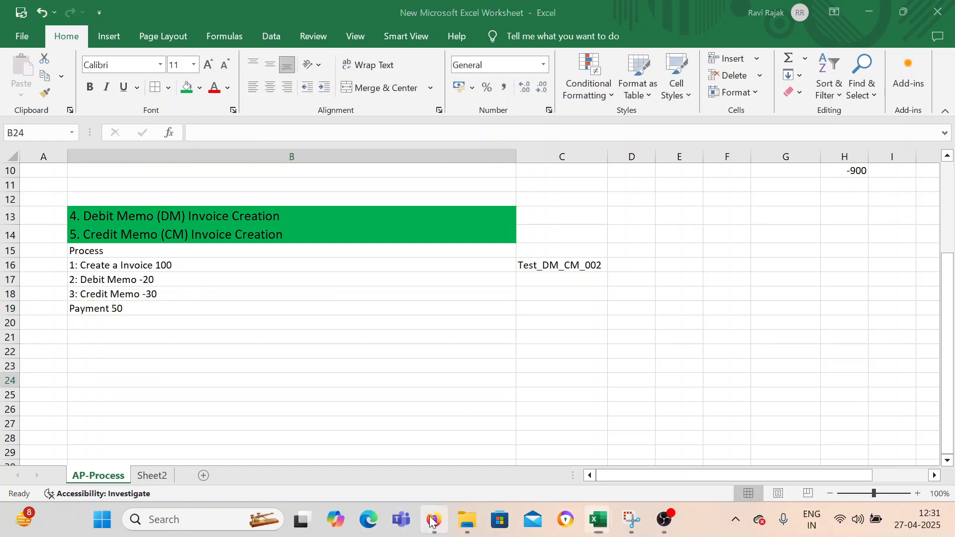
Return to Oracle Fusion, close the unmatched invoice correction and set the DM_001 header amount to -20.
left_click(433, 519)
left_click(773, 266)
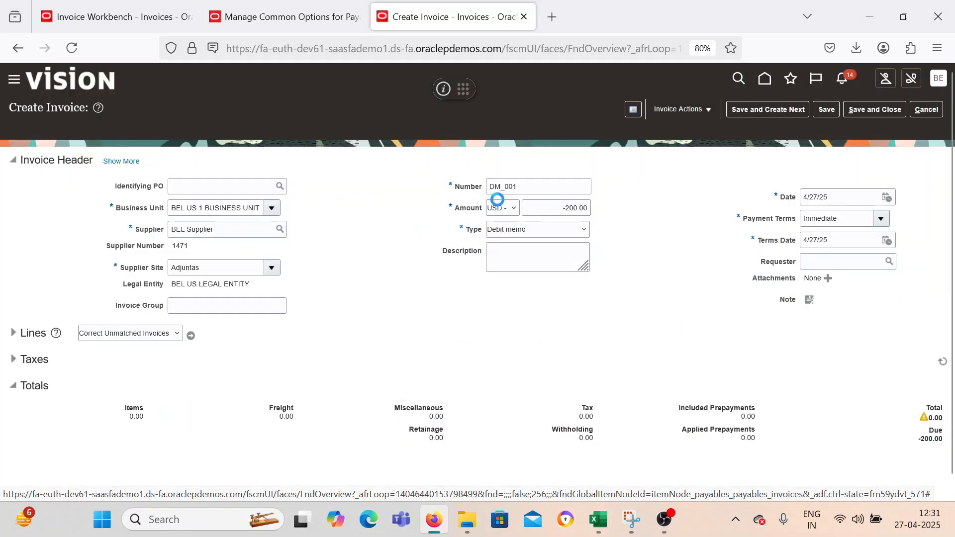
left_click(579, 207)
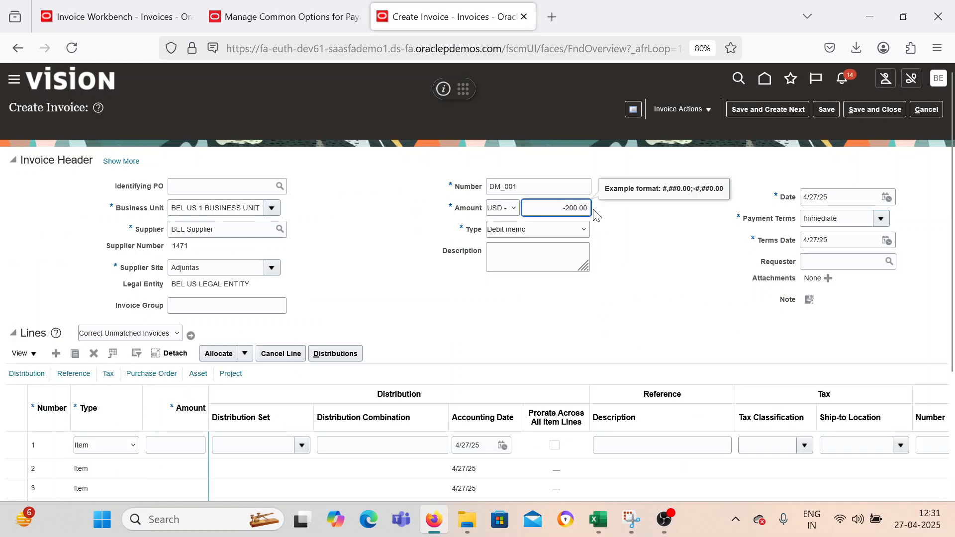
left_click(409, 311)
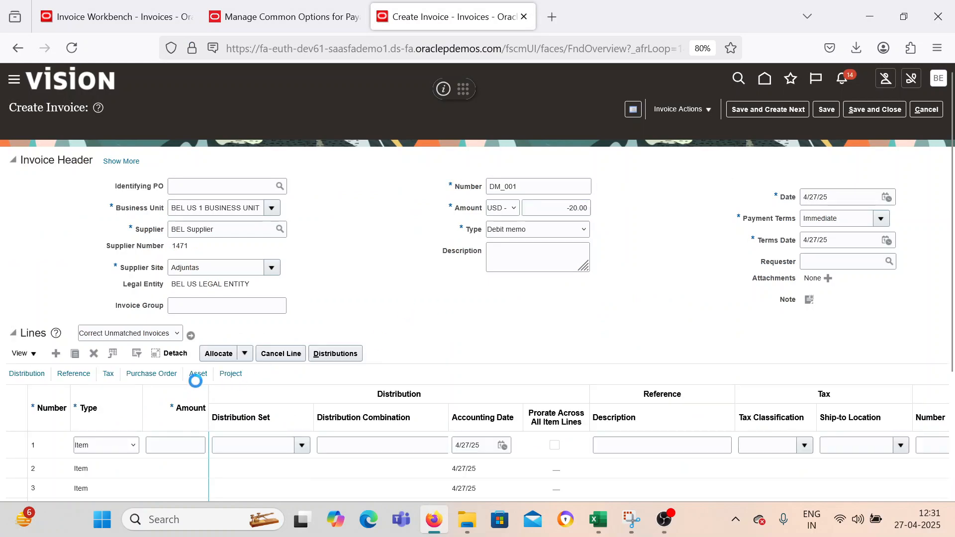
left_click(189, 467)
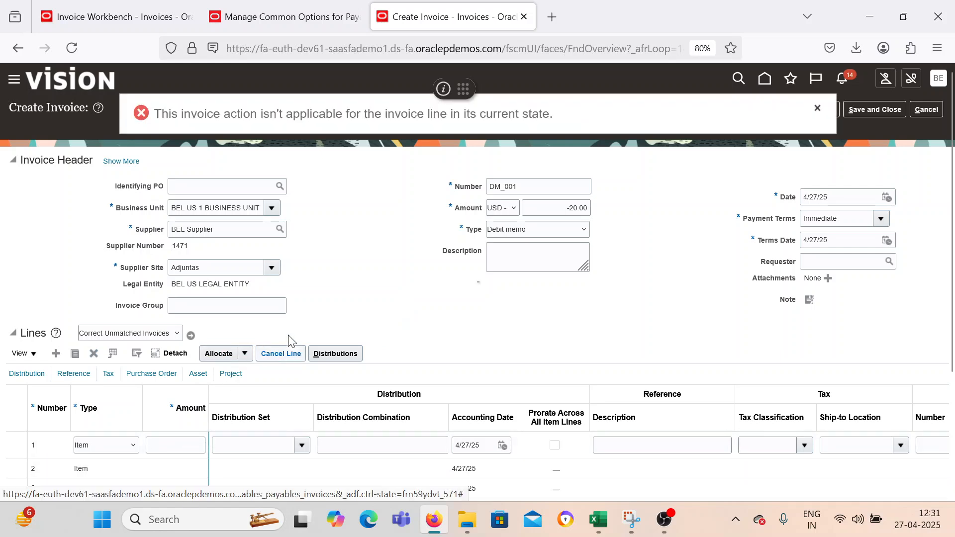
left_click(818, 109)
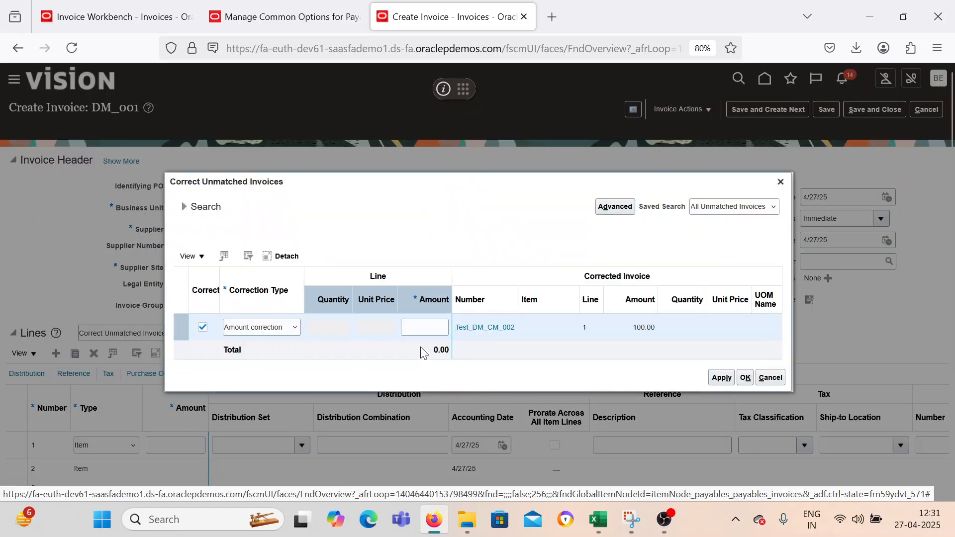
Apply an amount correction of -20 to line 1 of Test_DM_CM_002 and accept the correction for DM_001.
left_click(420, 329)
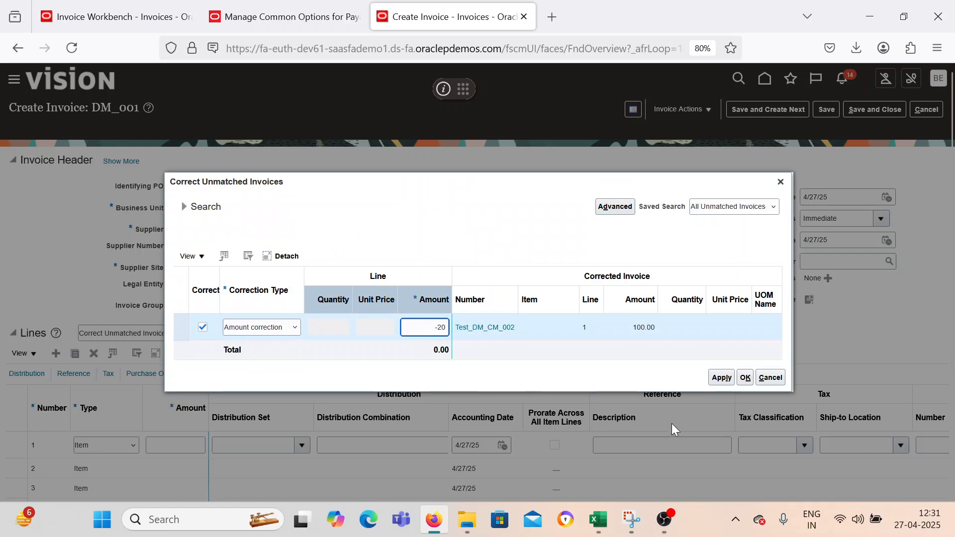
left_click(716, 378)
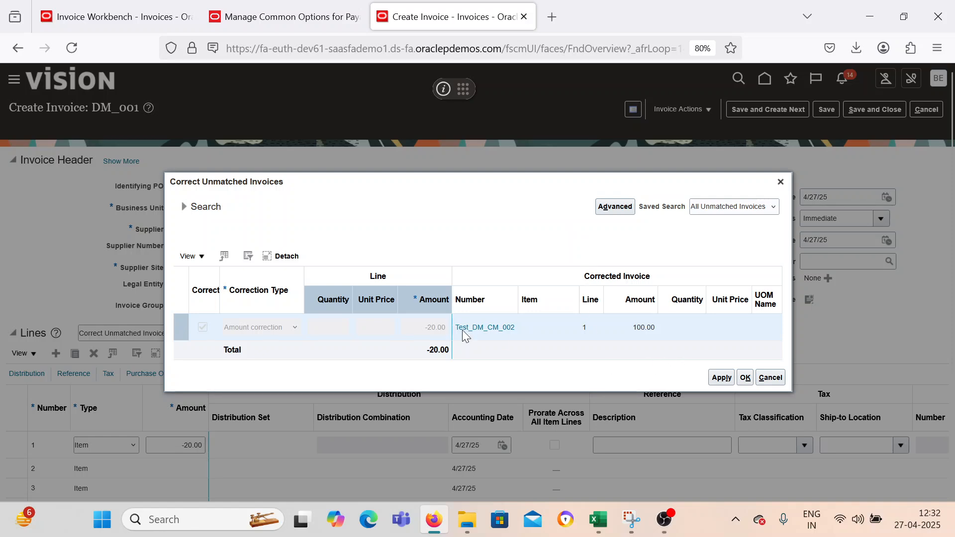
left_click(745, 378)
scroll(466, 275, "down", 2)
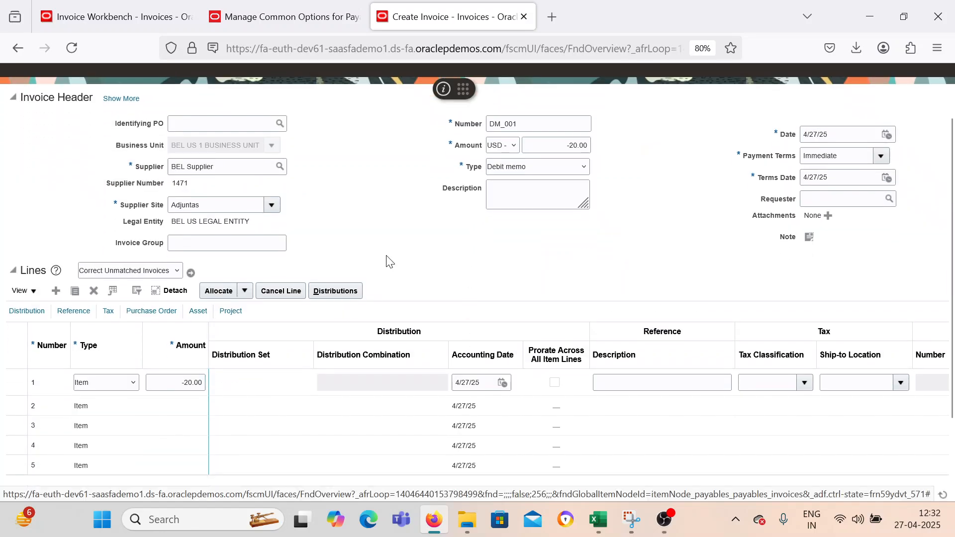
scroll(389, 262, "up", 2)
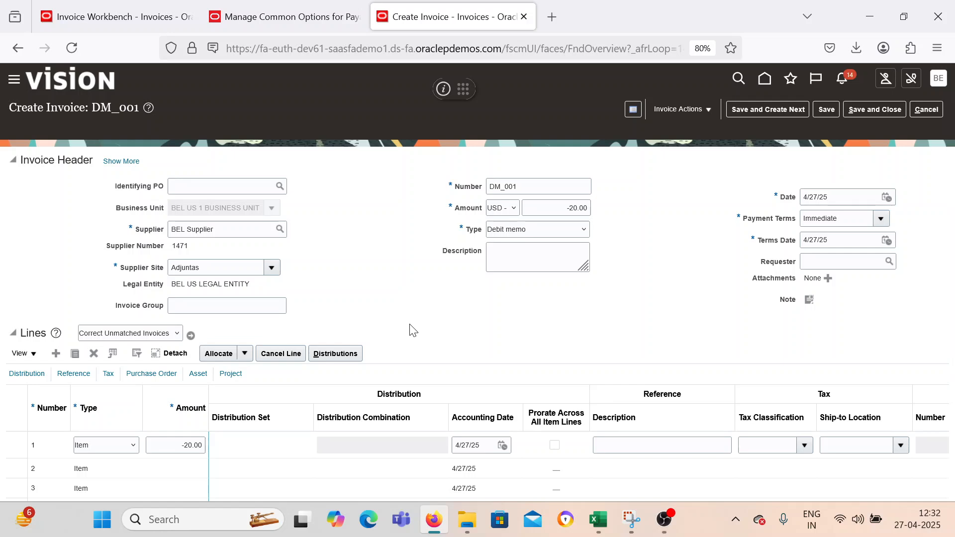
Validate debit memo DM_001, then save it and start creating another invoice.
left_click(675, 114)
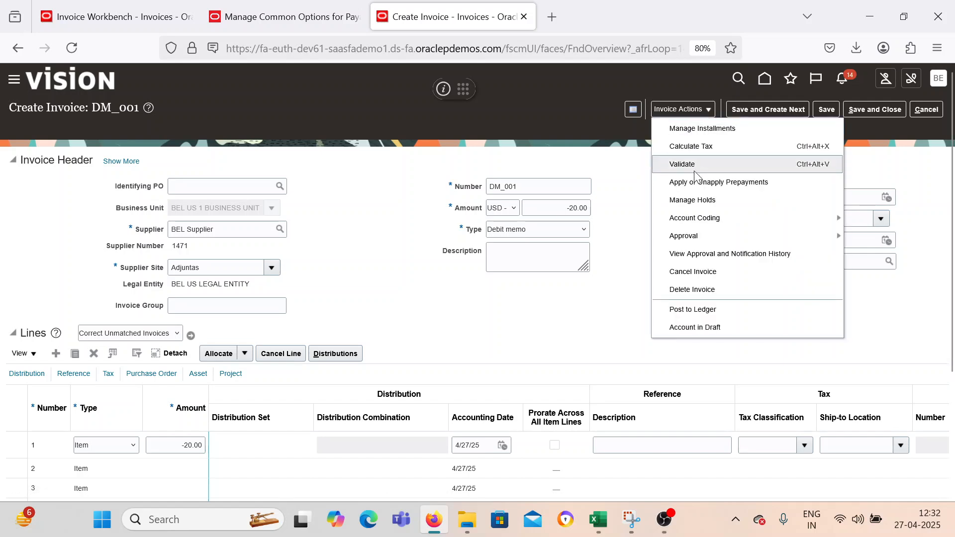
left_click(689, 161)
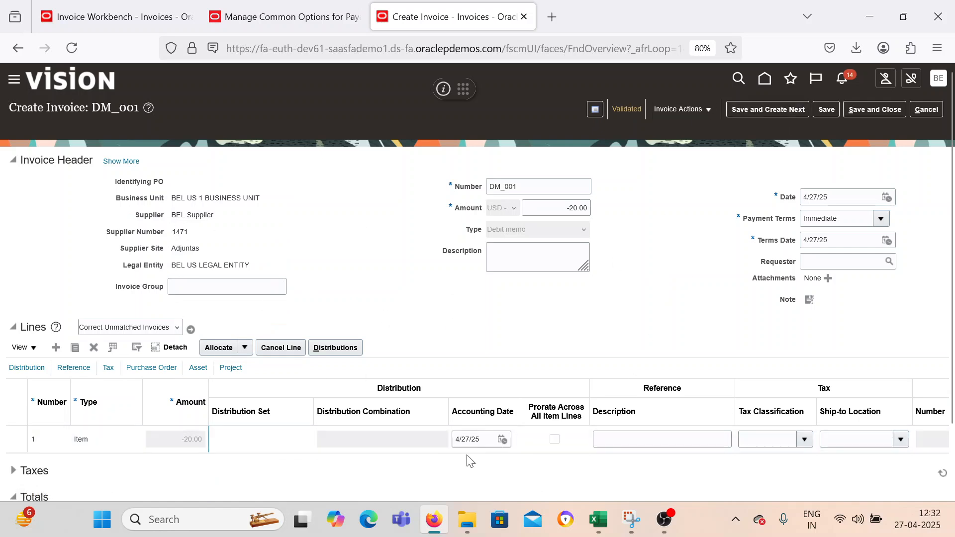
left_click(791, 109)
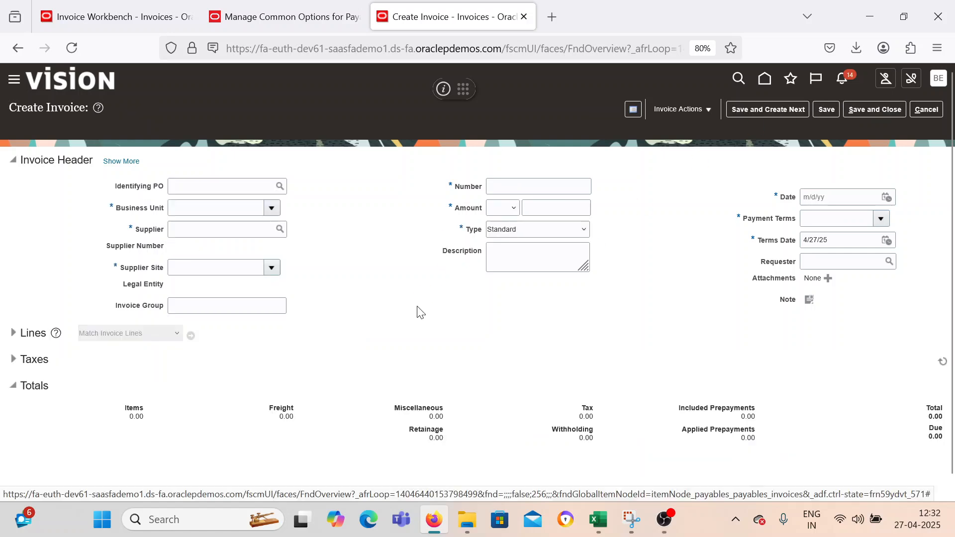
Set the new invoice's business unit to BEL US 1 BUSINESS UNIT and its supplier to BEL Supplier.
left_click(271, 208)
left_click(231, 242)
left_click(239, 230)
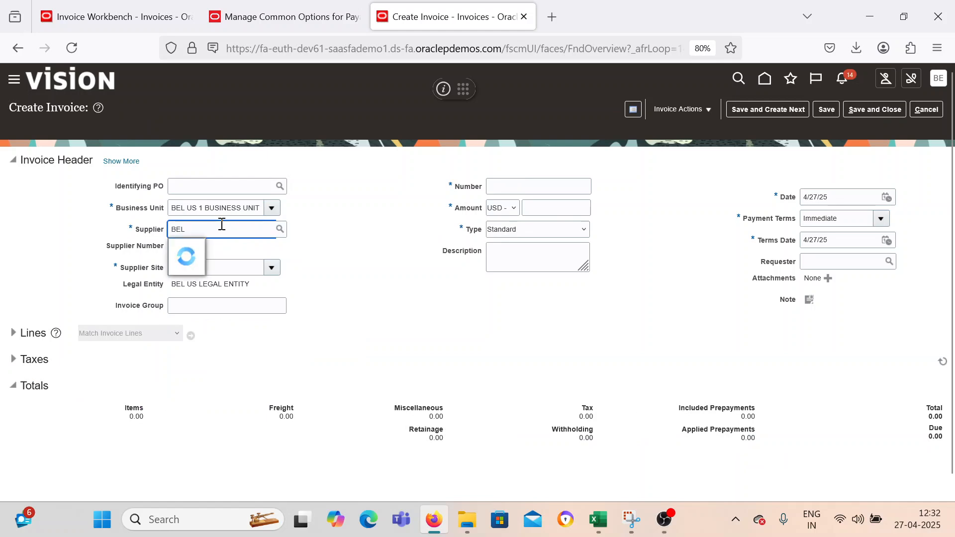
left_click(219, 248)
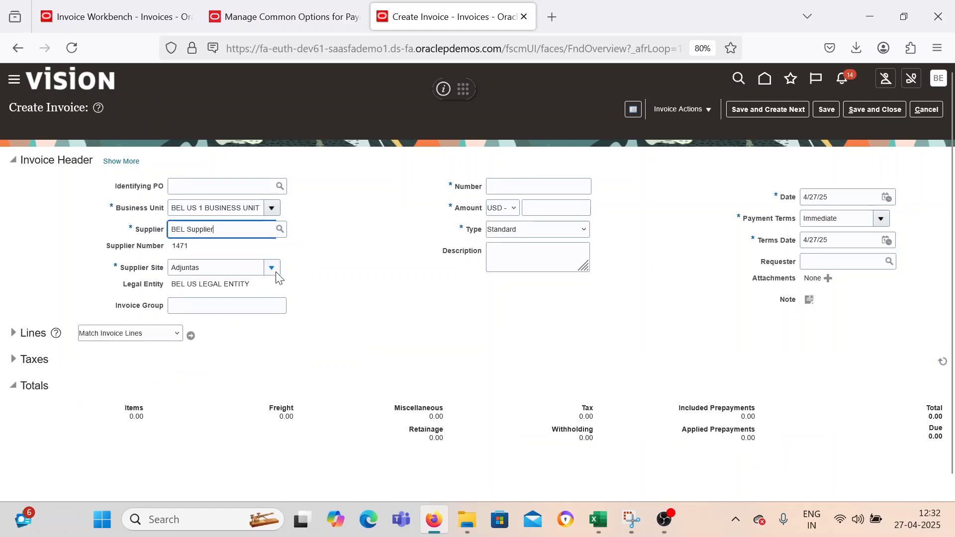
Set the invoice's number to CM_001, its amount to -30 USD and its type to Credit memo.
left_click(522, 183)
type("CM_001")
key("Tab")
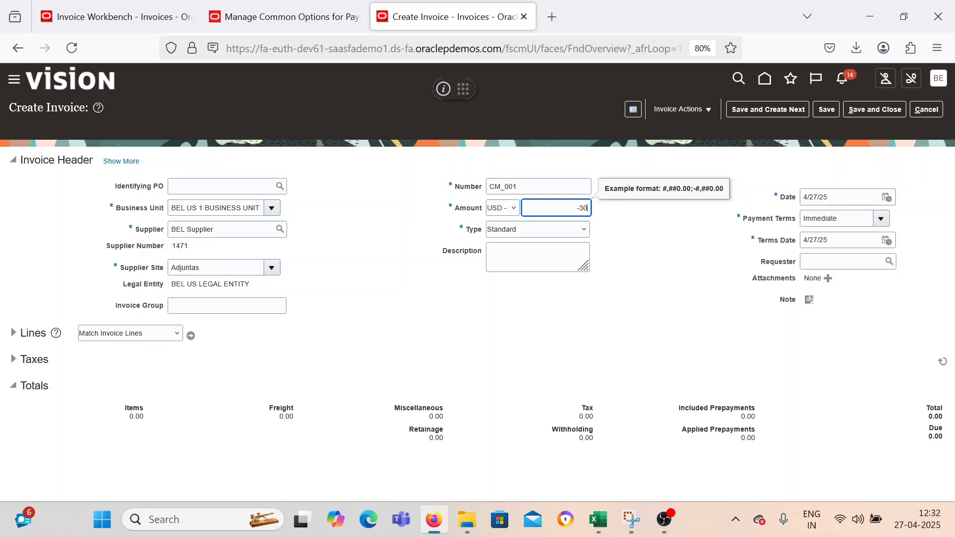
key("Tab")
key("Tab")
key("Tab")
key("Tab")
key("Tab")
left_click(537, 220)
left_click(537, 228)
left_click(512, 286)
Choose Correct Unmatched Invoices for the credit memo's lines and open its invoice search.
left_click(110, 334)
left_click(143, 392)
left_click(191, 336)
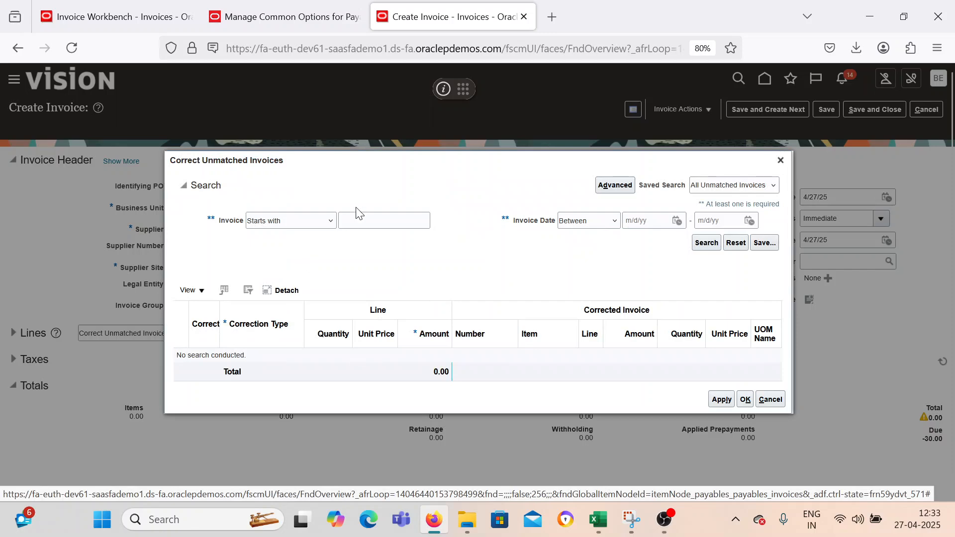
Copy the invoice number Test_DM_CM_002 from C16 in Excel and search for it among the unmatched invoices in Oracle Fusion.
left_click(358, 221)
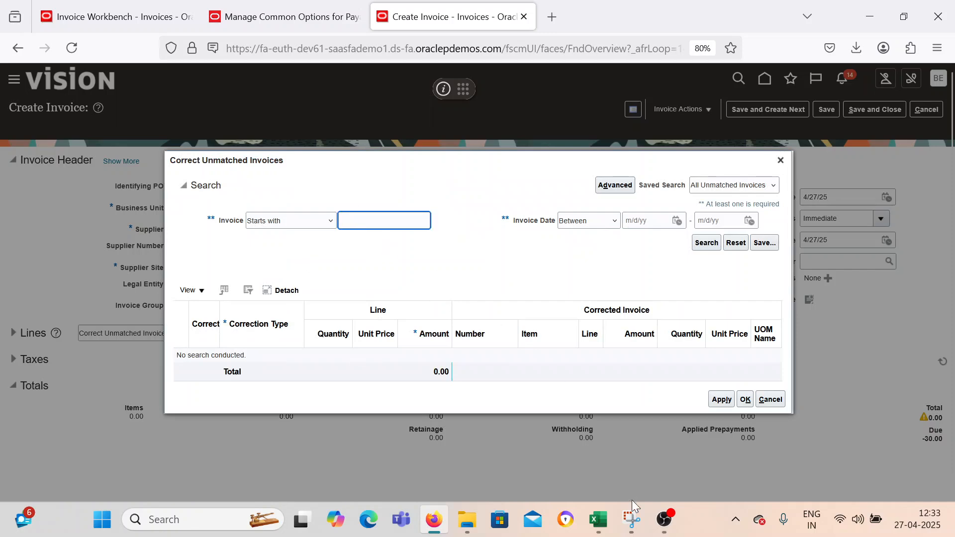
mouse_move(599, 519)
left_click(522, 437)
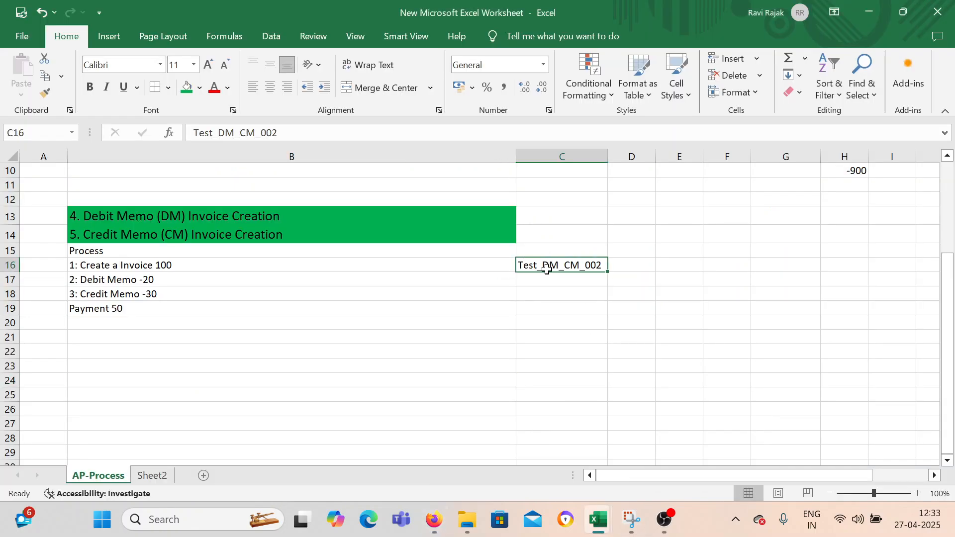
key("ctrl+c")
left_click(435, 519)
key("ctrl+v")
left_click(706, 242)
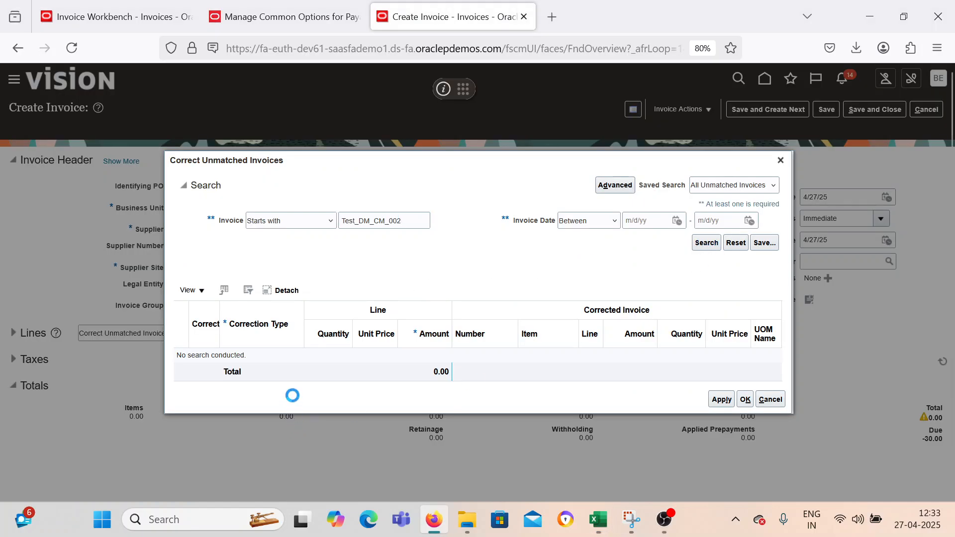
Select line 1 of Test_DM_CM_002 for correction and apply an amount correction of -30 to CM_001.
left_click(202, 327)
left_click(426, 326)
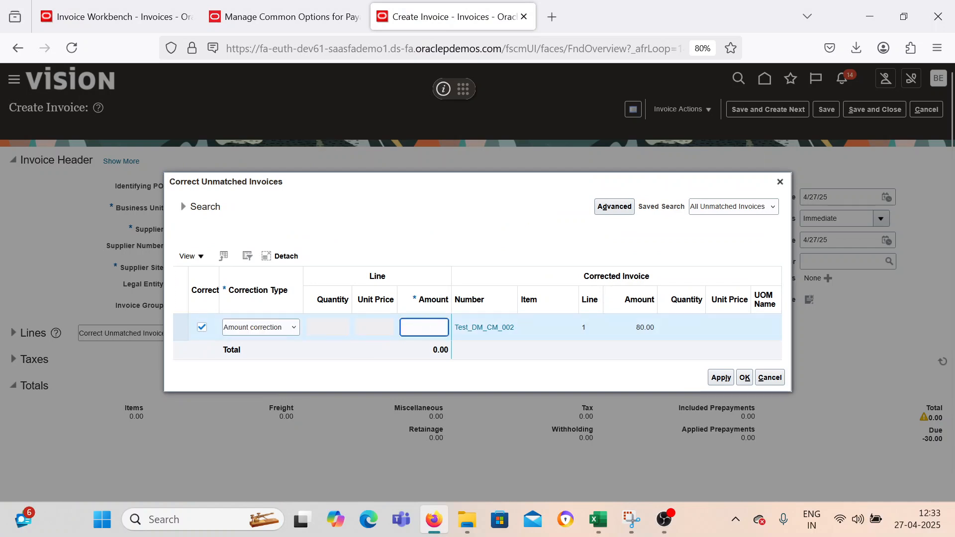
left_click(555, 382)
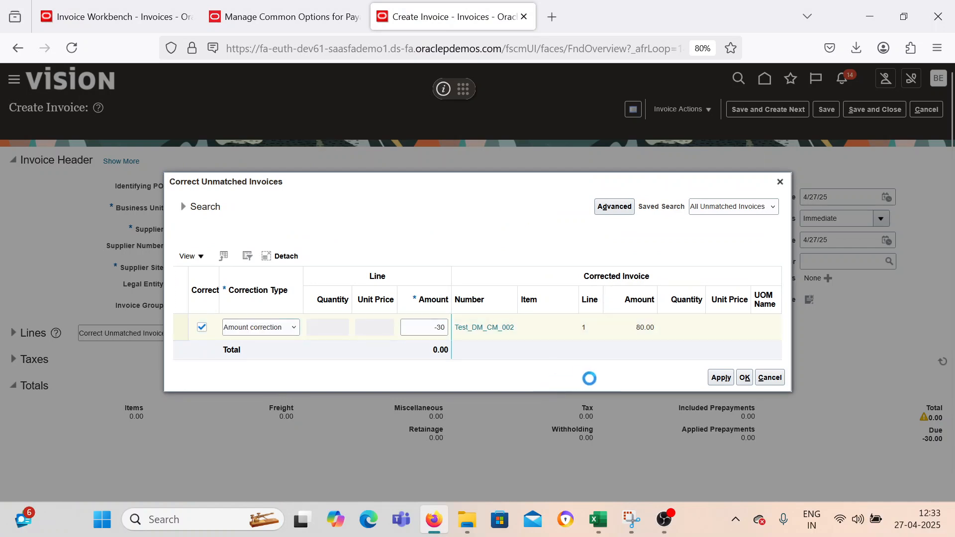
left_click(715, 380)
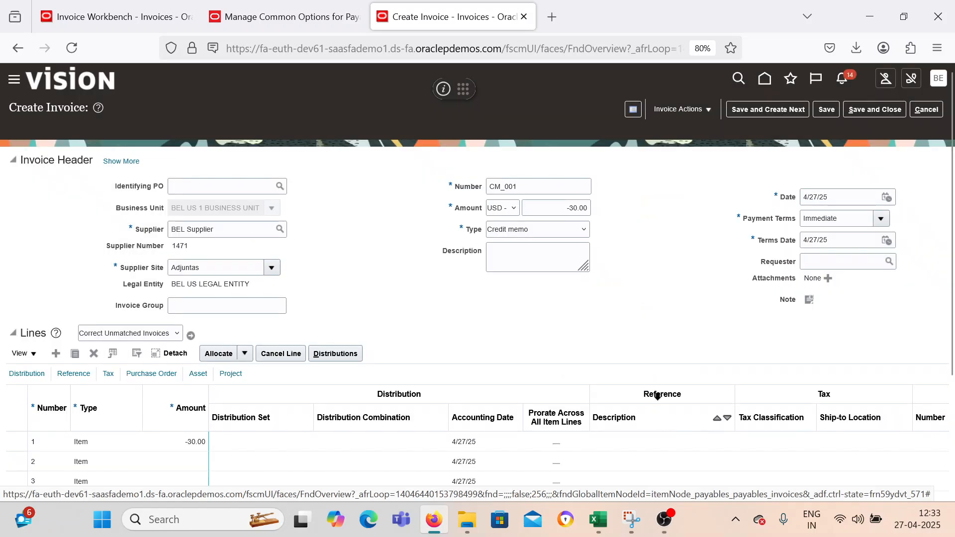
scroll(628, 244, "down", 3)
scroll(629, 242, "up", 2)
scroll(629, 242, "up", 3)
Validate credit memo CM_001, then save and close it.
left_click(682, 110)
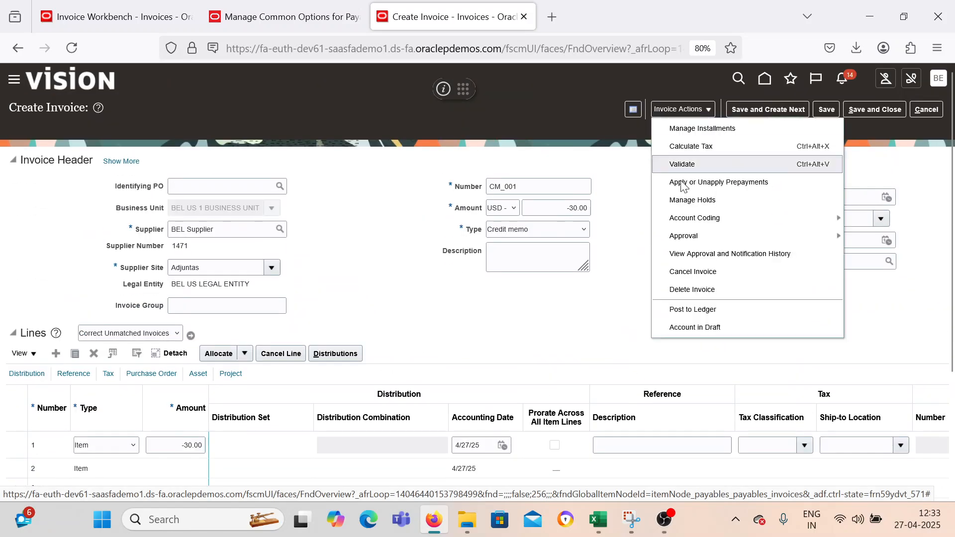
left_click(681, 164)
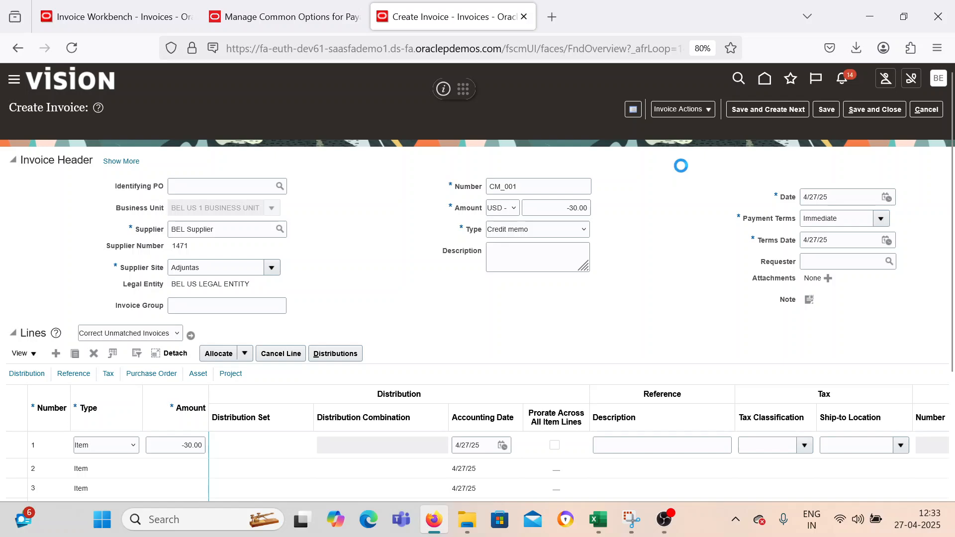
left_click(857, 112)
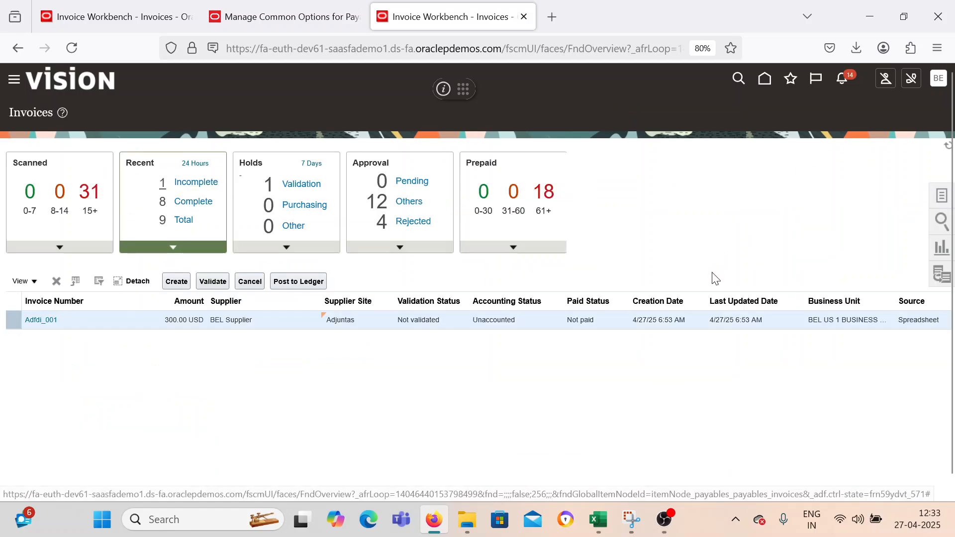
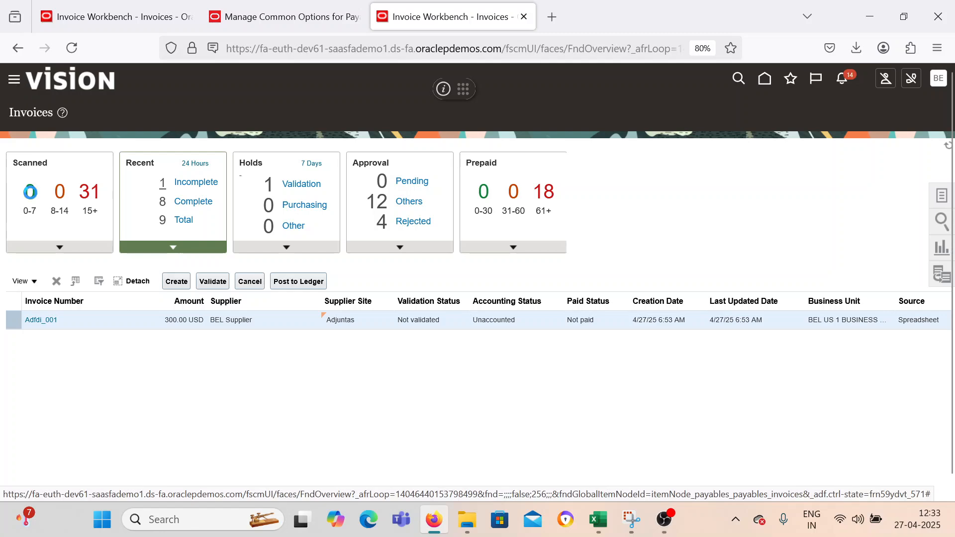
Open the Payables payments work area and start creating a new payment.
scroll(122, 390, "down", 5)
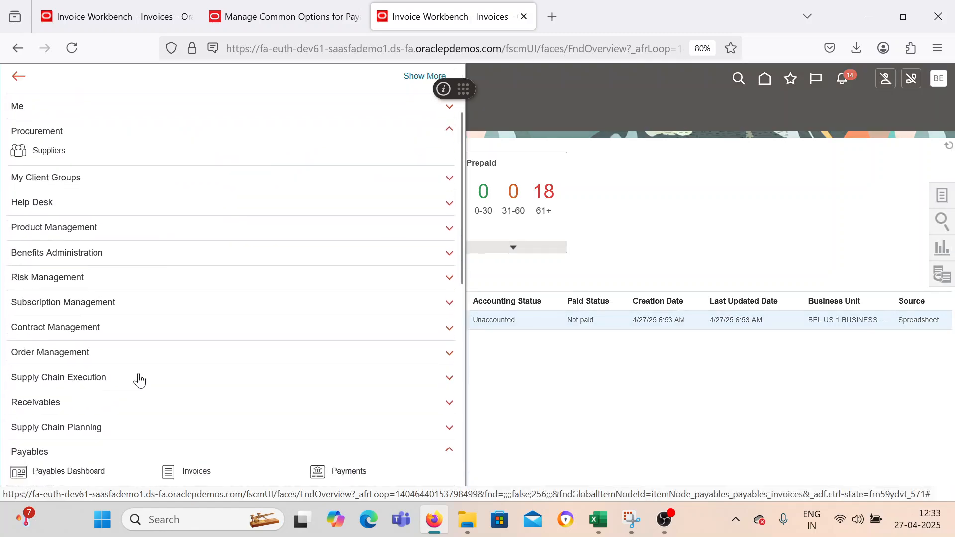
left_click(317, 280)
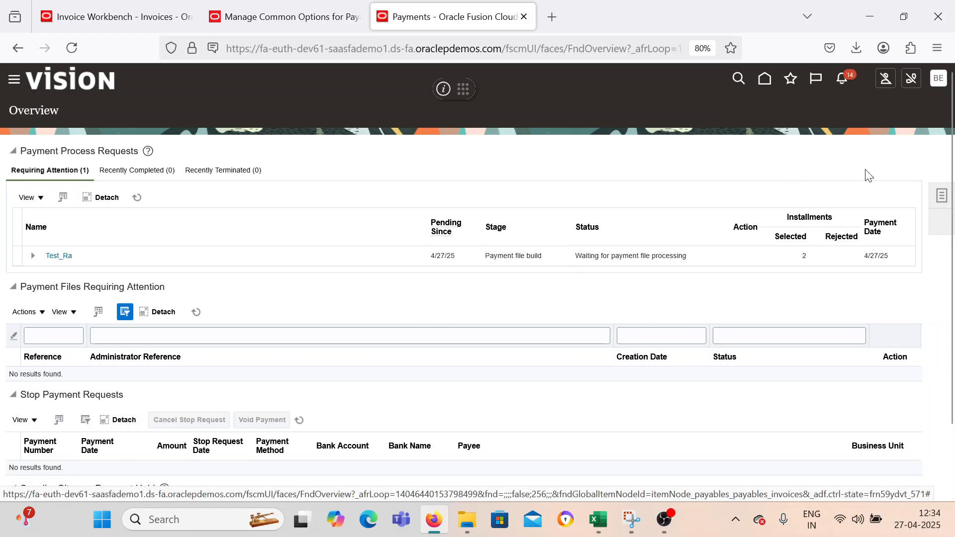
left_click(938, 197)
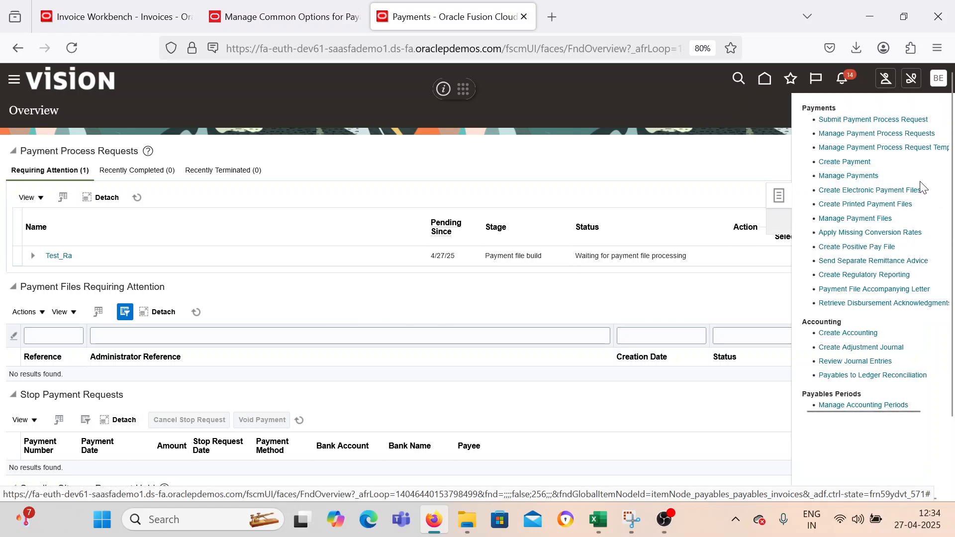
left_click(848, 162)
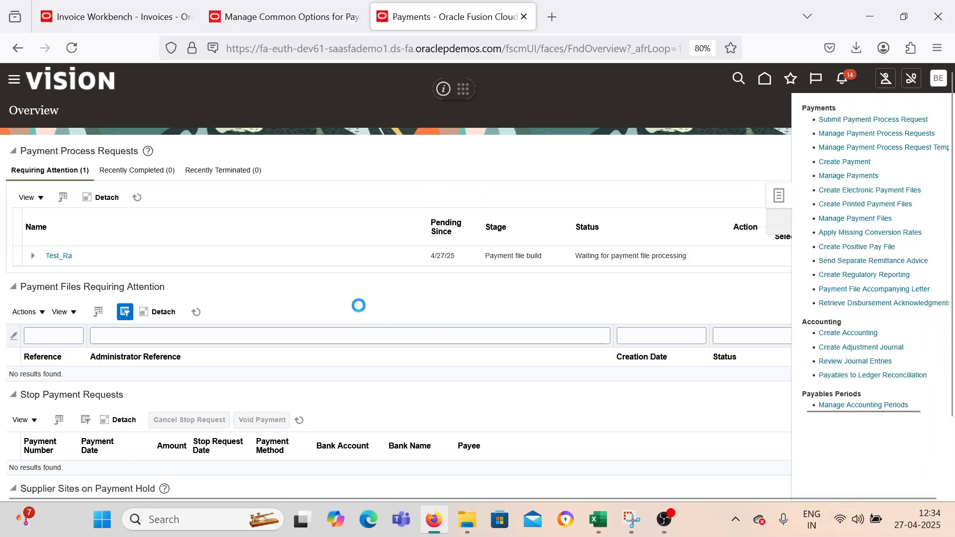
Set the payment's business unit to BEL US 1 BUSINESS UNIT, supplier to BEL Supplier and supplier site to Adjuntas.
left_click(371, 179)
left_click(322, 205)
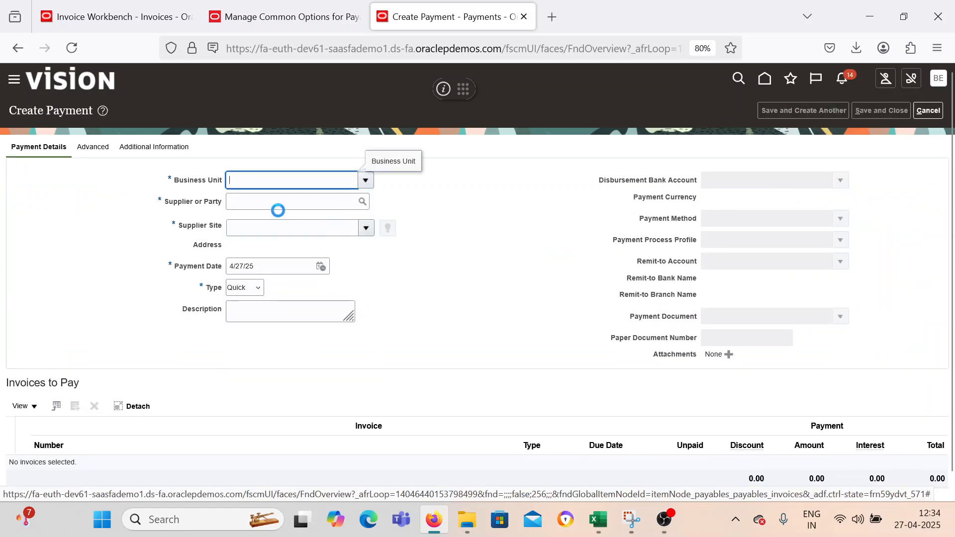
left_click(293, 200)
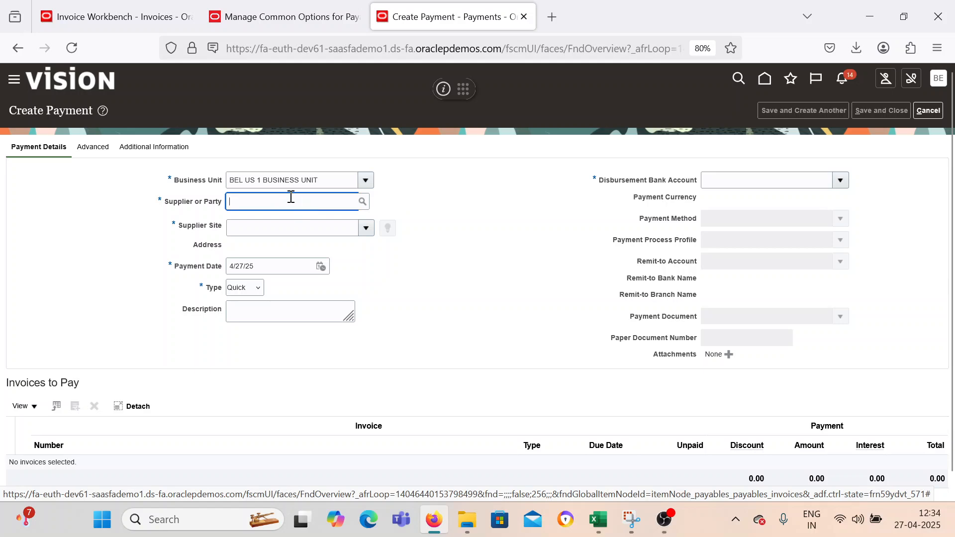
type("BEL")
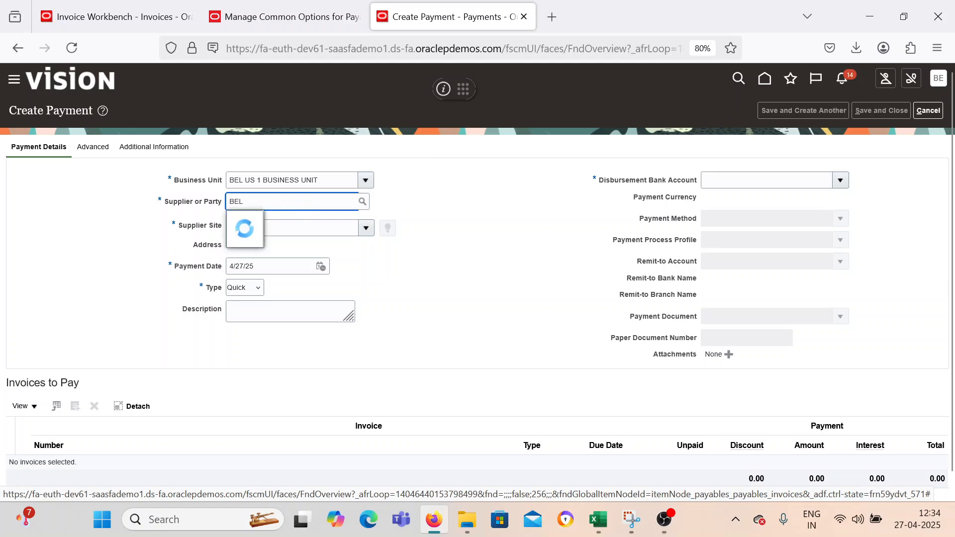
left_click(271, 220)
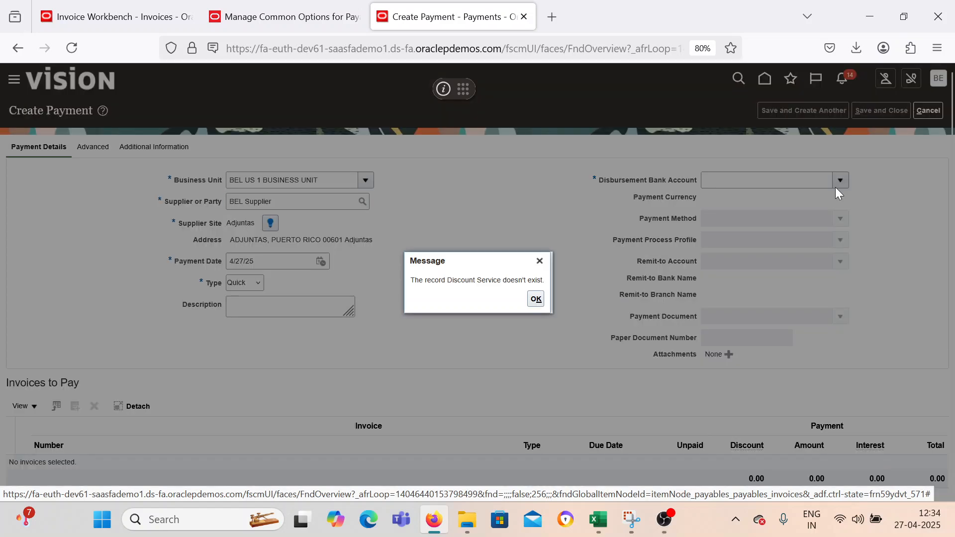
left_click(536, 299)
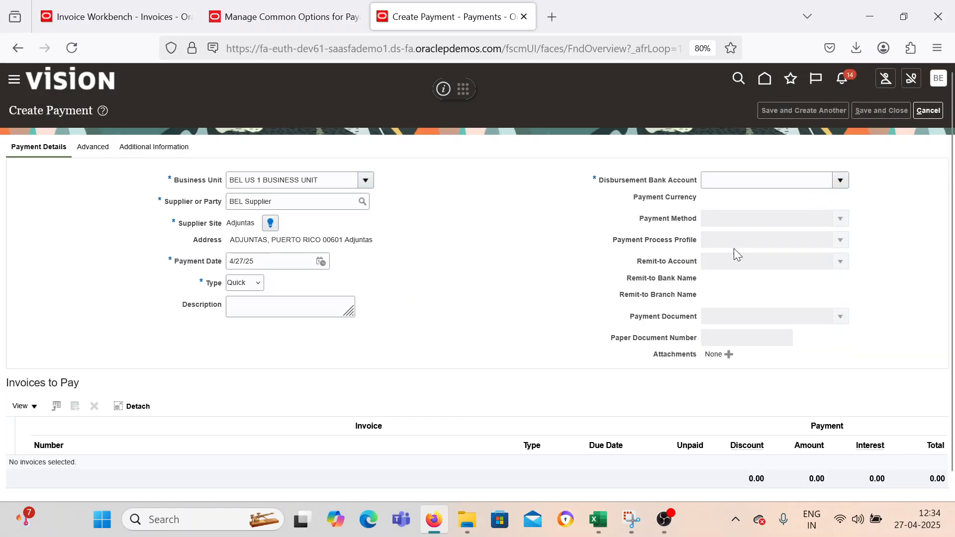
Set the disbursement bank account to BEL SBI, payment process profile to BEL PPP and payment document to BEL Check.
left_click(742, 199)
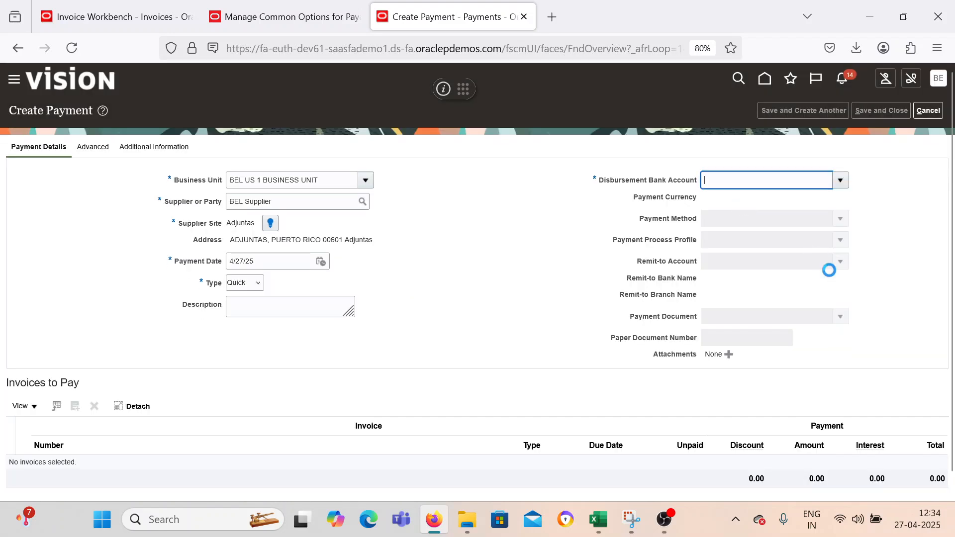
left_click(845, 245)
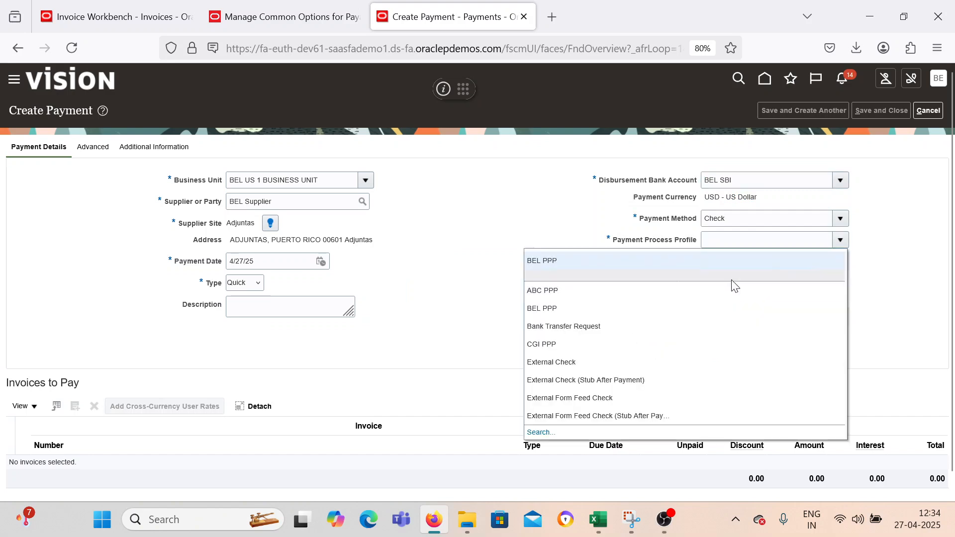
left_click(720, 264)
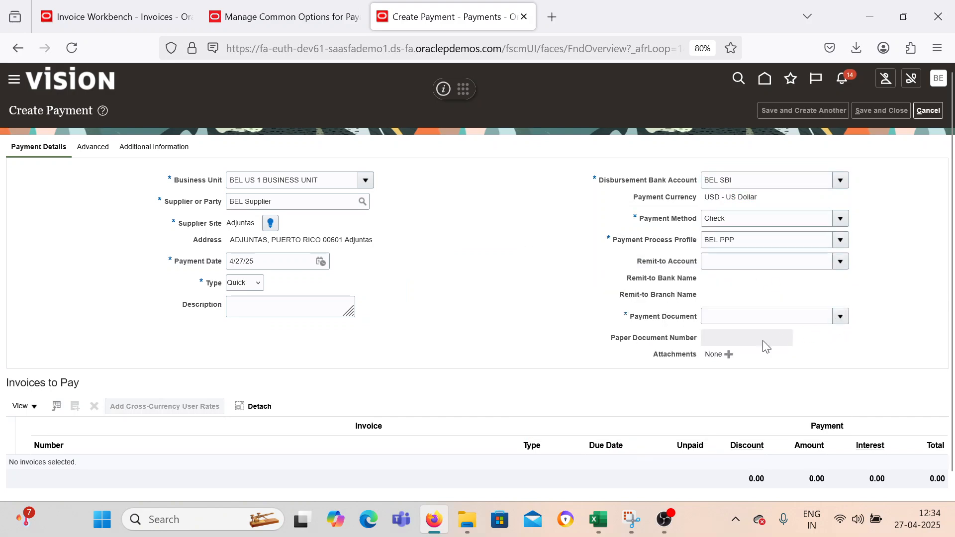
left_click(654, 357)
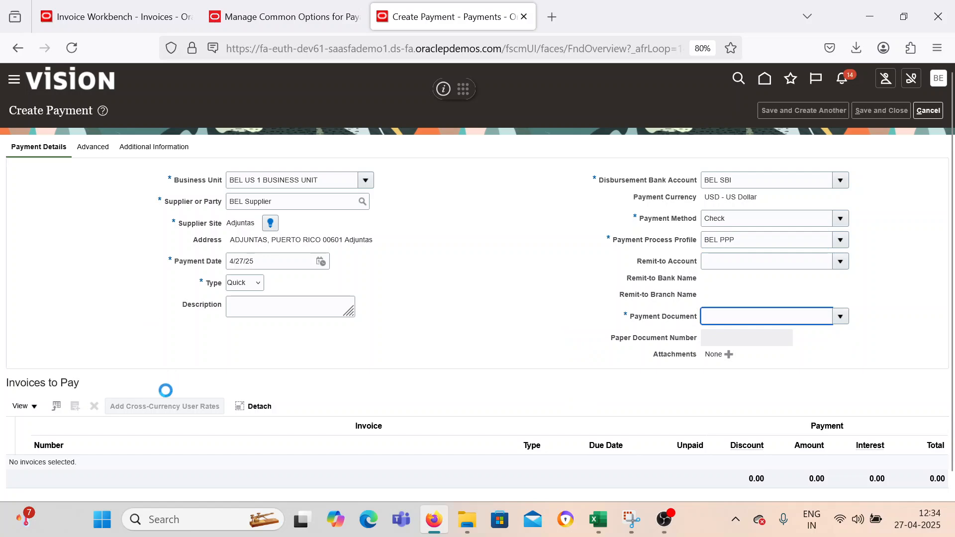
Add invoice Test_DM_CM_002, debit memo DM_001 and credit memo CM_001 to the invoices to pay.
left_click(76, 407)
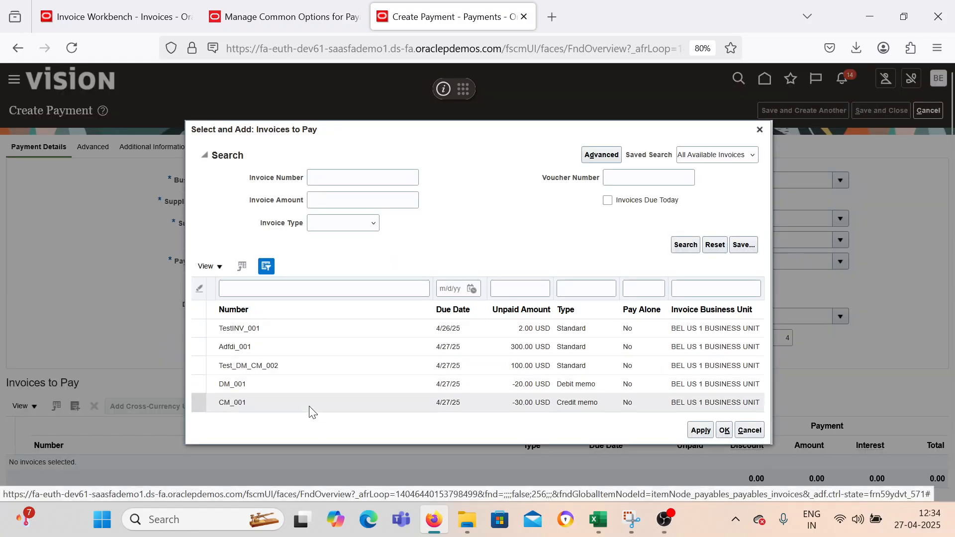
left_click(331, 365)
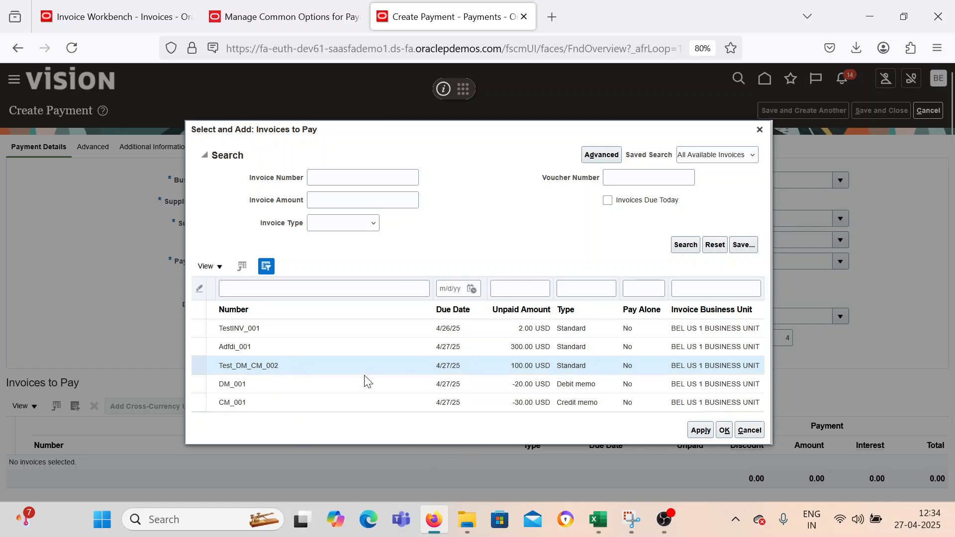
left_click(307, 387, "ctrl")
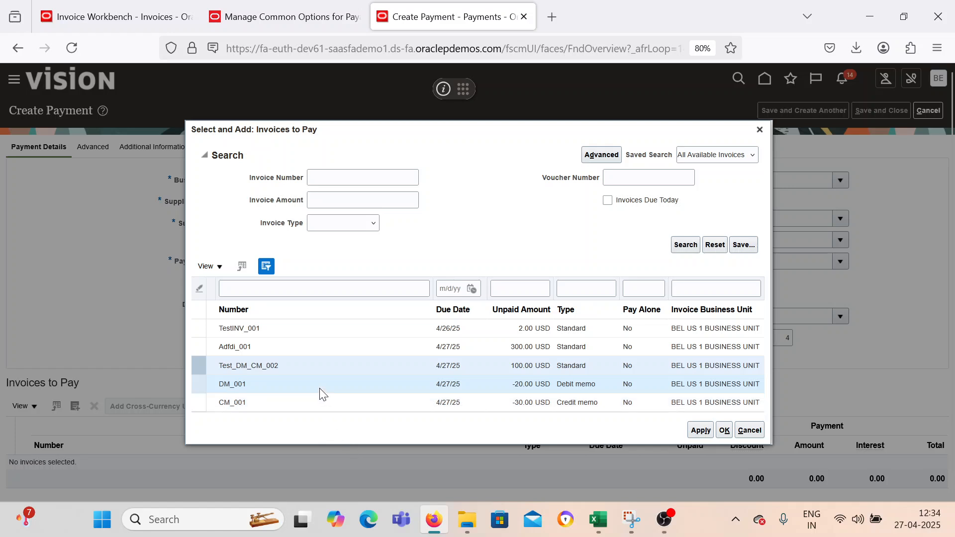
left_click(282, 402, "ctrl")
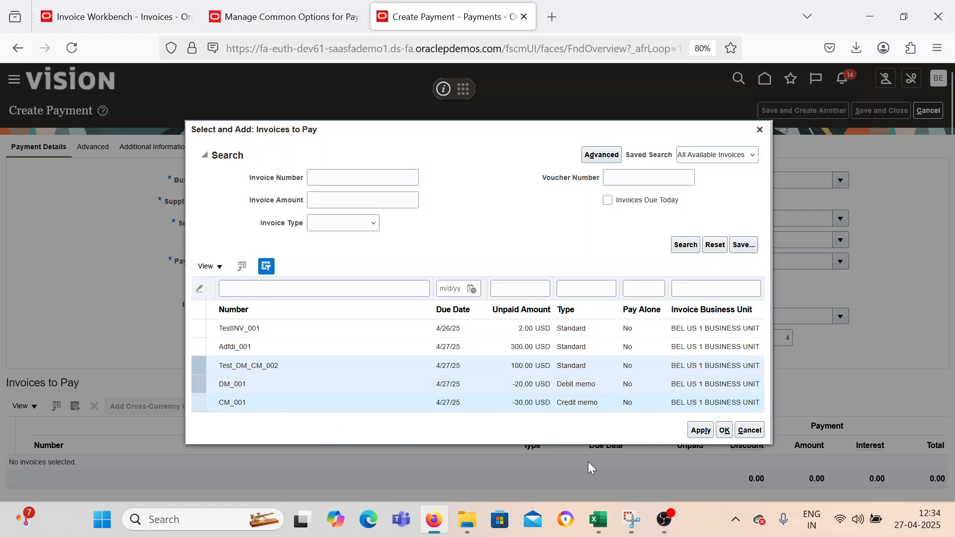
left_click(700, 431)
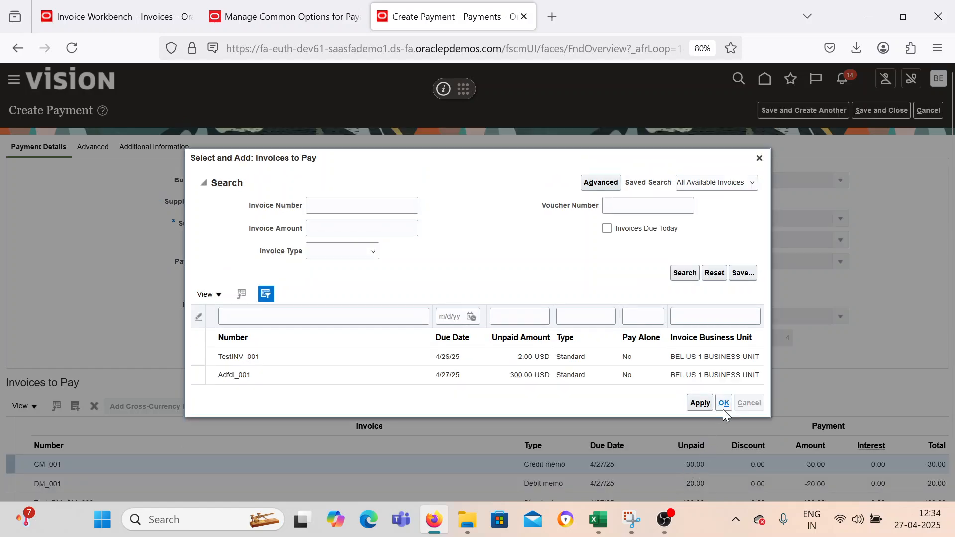
Review the selected invoices and payment total, and save and close the payment.
scroll(931, 489, "down", 2)
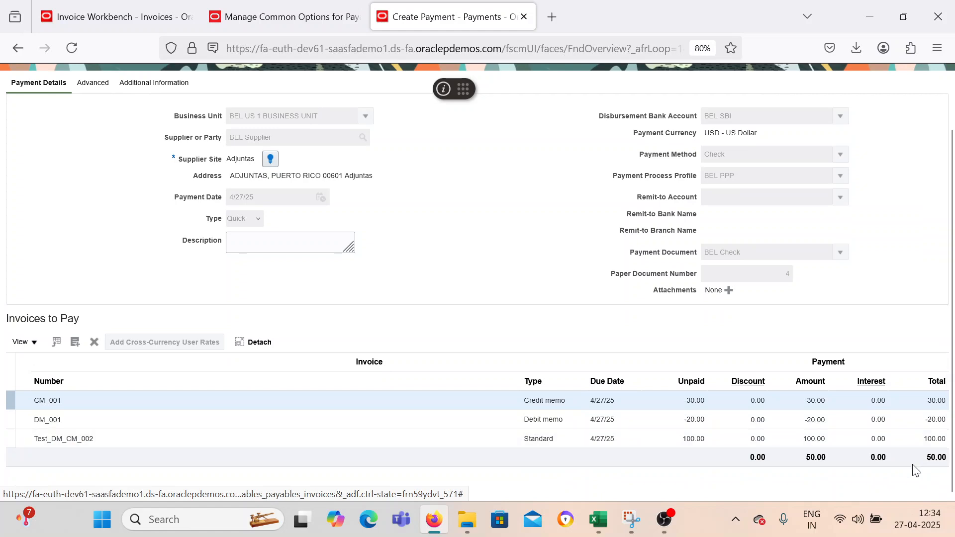
scroll(914, 286, "up", 2)
left_click(865, 112)
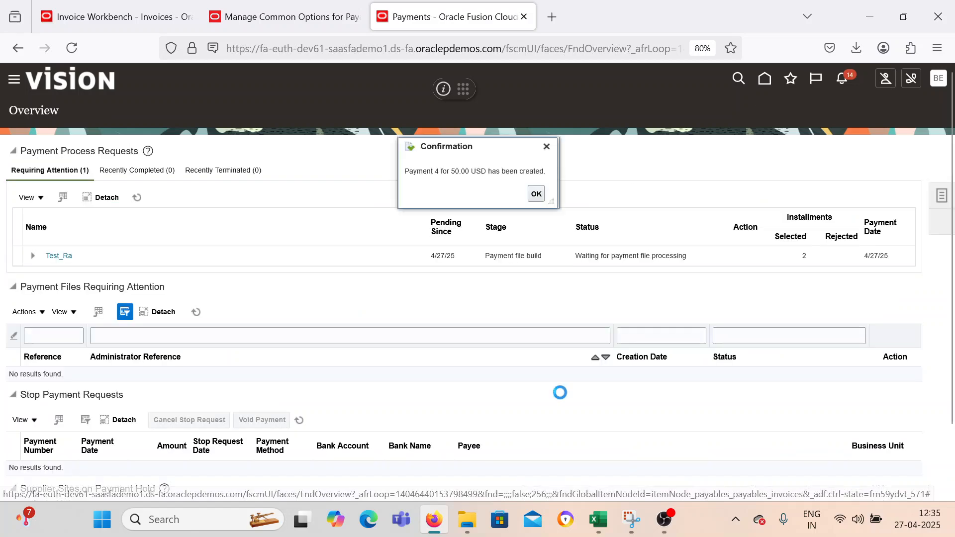
Switch to Excel and mark Debit Memo and Credit Memo Invoice Creation as Done in C5 and C6.
mouse_move(604, 522)
left_click(570, 443)
scroll(345, 307, "up", 3)
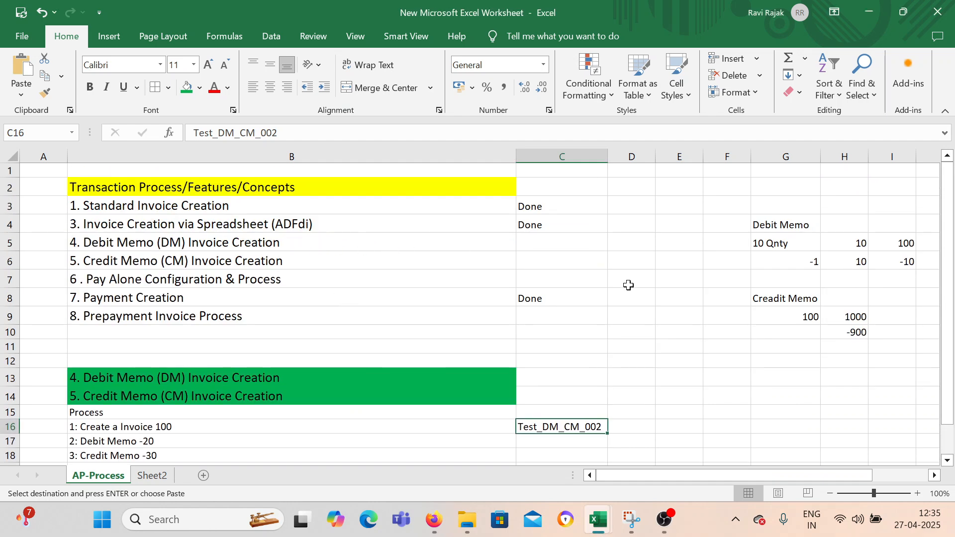
left_click(559, 241)
type("Done")
key("Return")
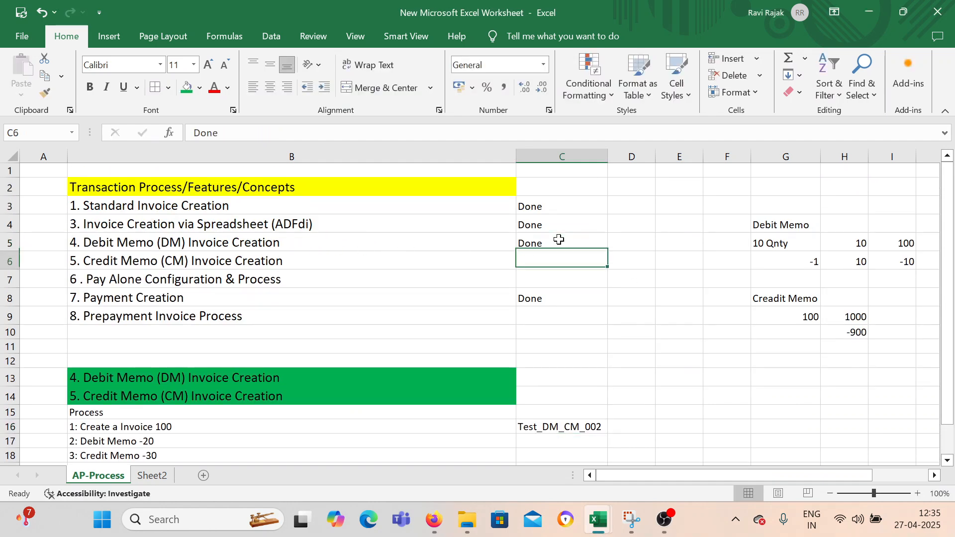
type("Done")
key("Return")
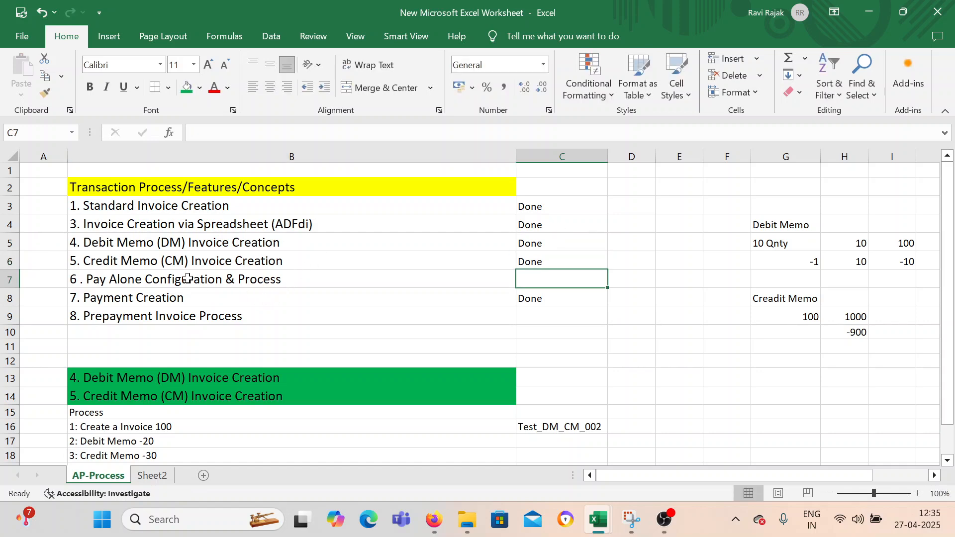
Enter the heading BEL Supplier in cell G14 for a Pay Alone example.
left_click(171, 280)
left_click(522, 285)
left_click_drag(676, 476, 654, 476)
scroll(703, 375, "down", 2)
left_click(794, 291)
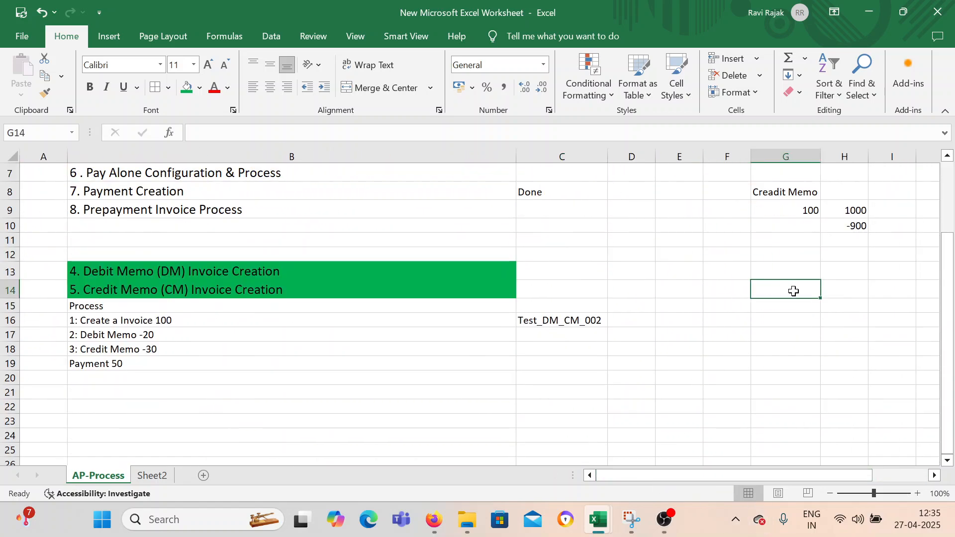
type("BEL ")
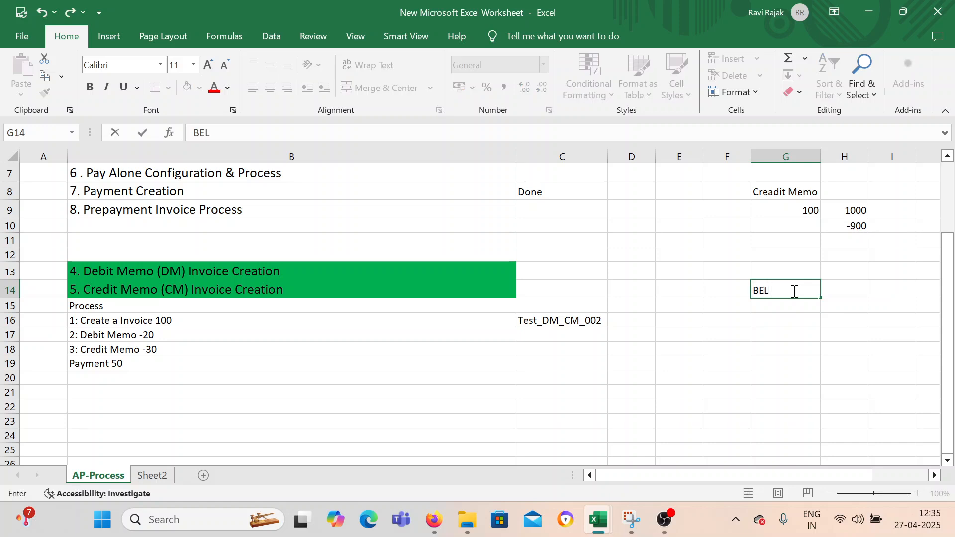
type("Supplier")
key("Return")
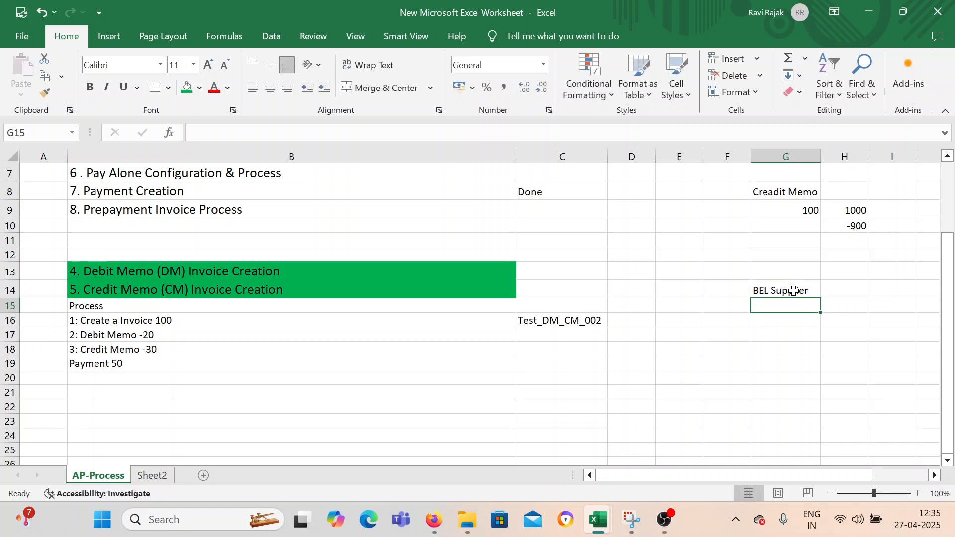
Enter 10 Invoices in cell G15 beneath the BEL Supplier heading.
type("10")
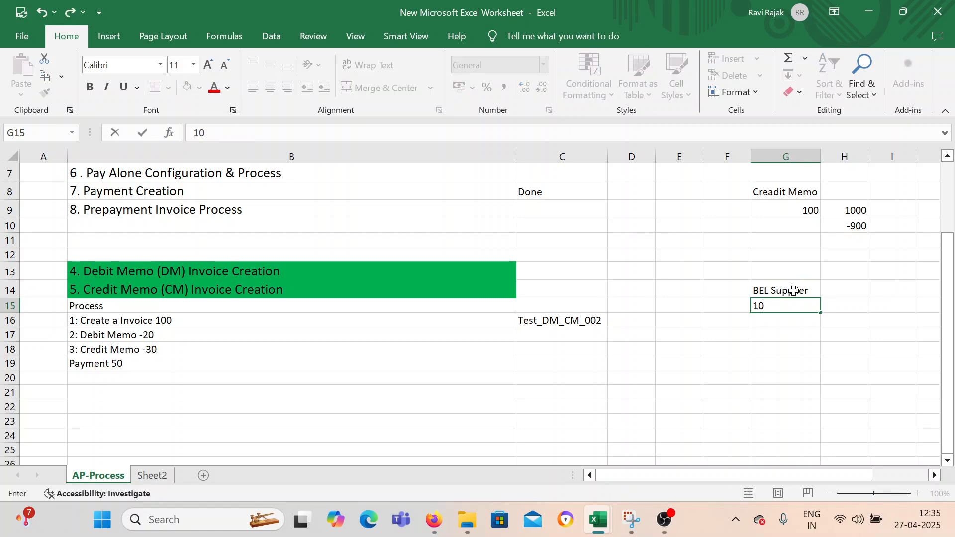
type(" Invoices")
key("Return")
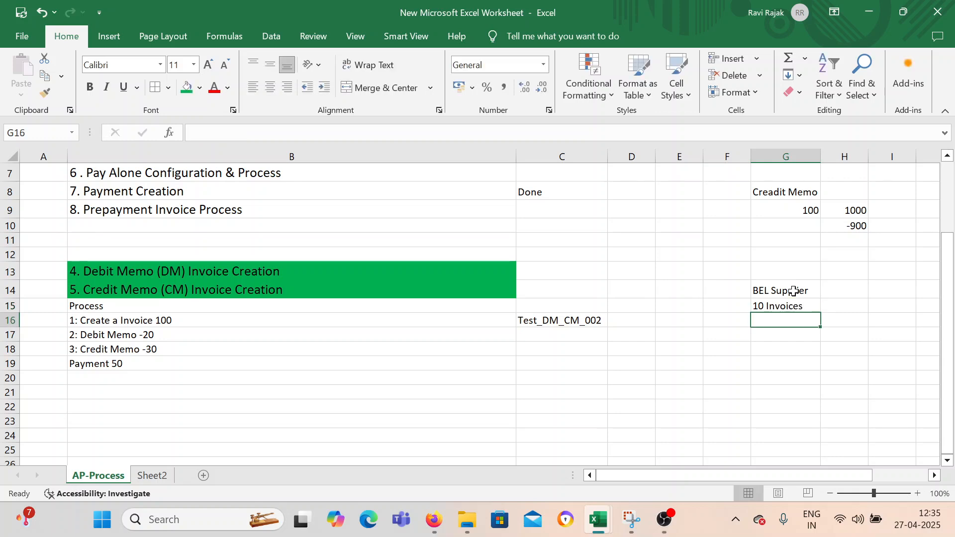
Add the heading Check in H14 and enter 100 beneath it in H15.
left_click(844, 286)
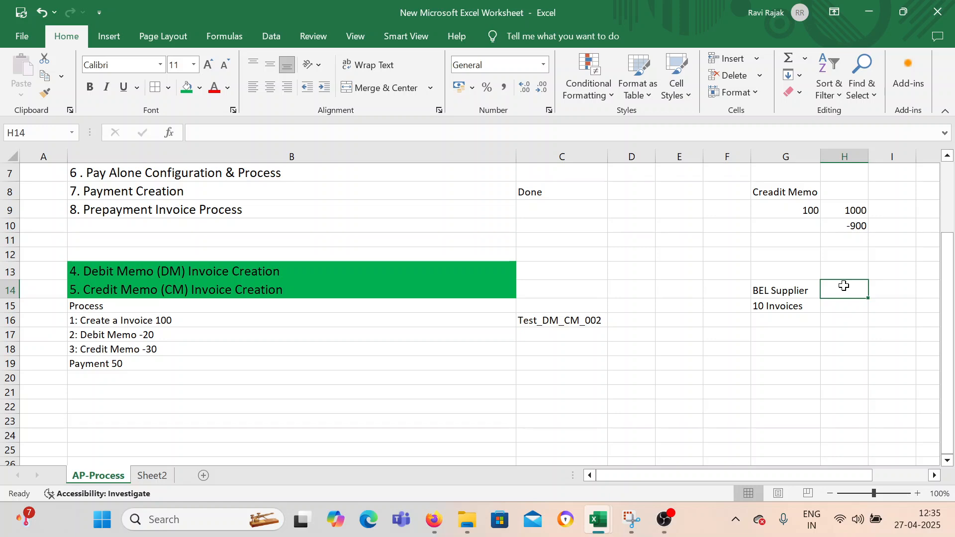
type("Check")
key("Return")
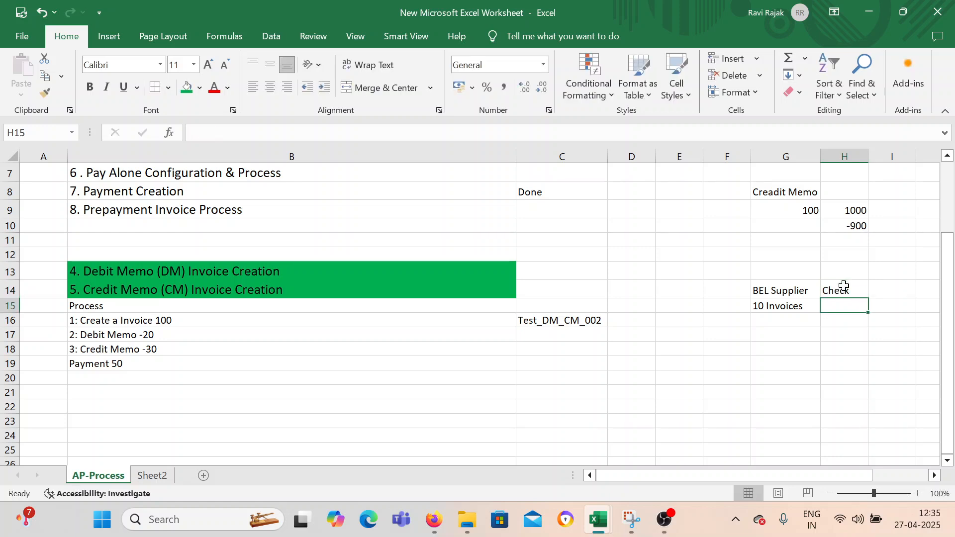
left_click(794, 307)
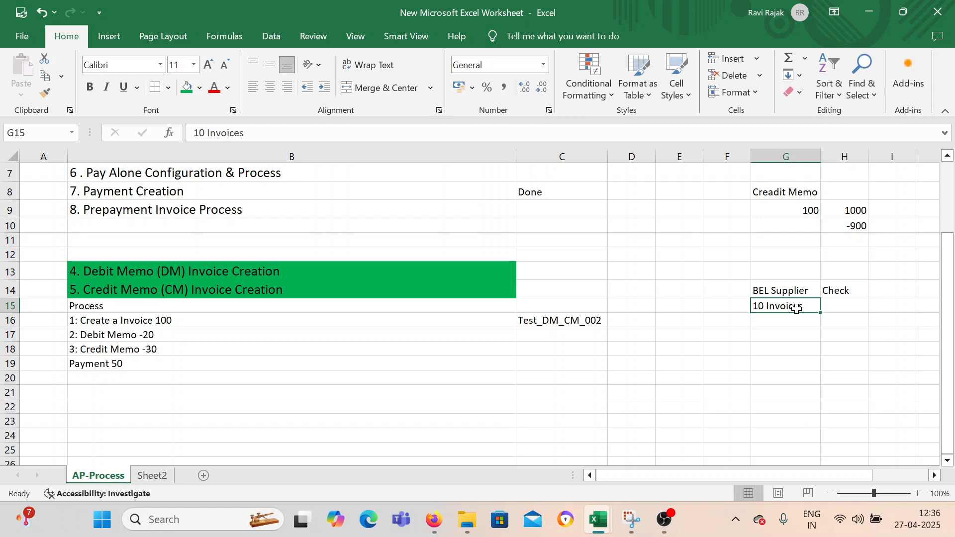
left_click(832, 303)
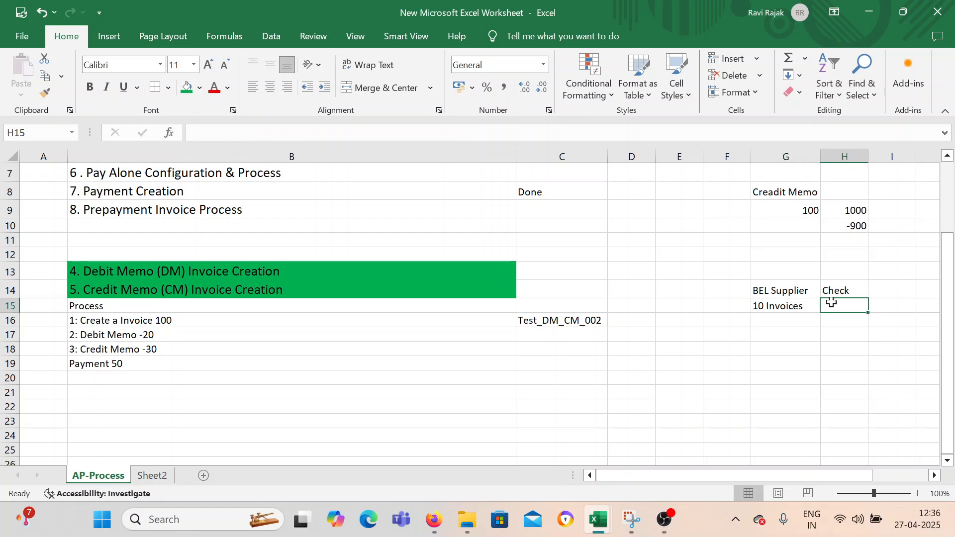
type("100")
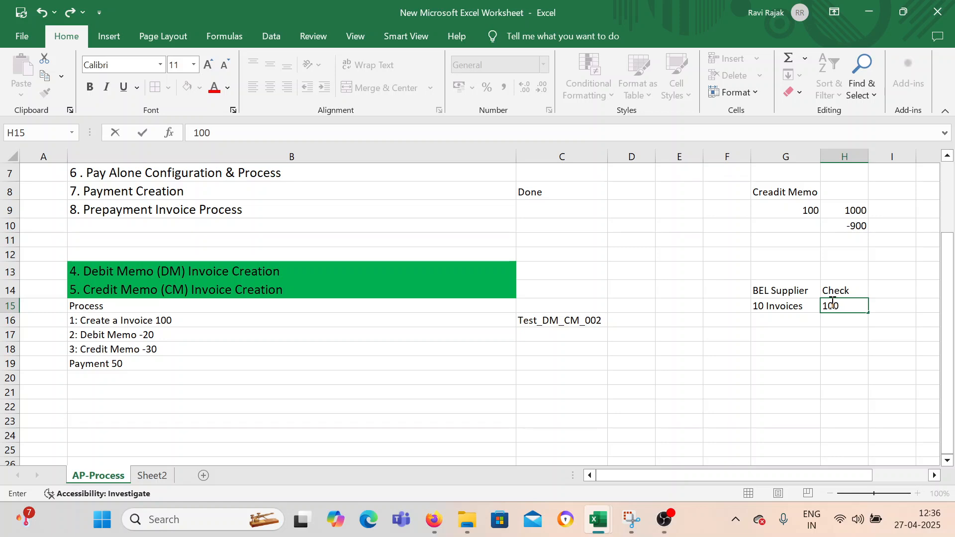
key("Return")
key("Down")
key("Left")
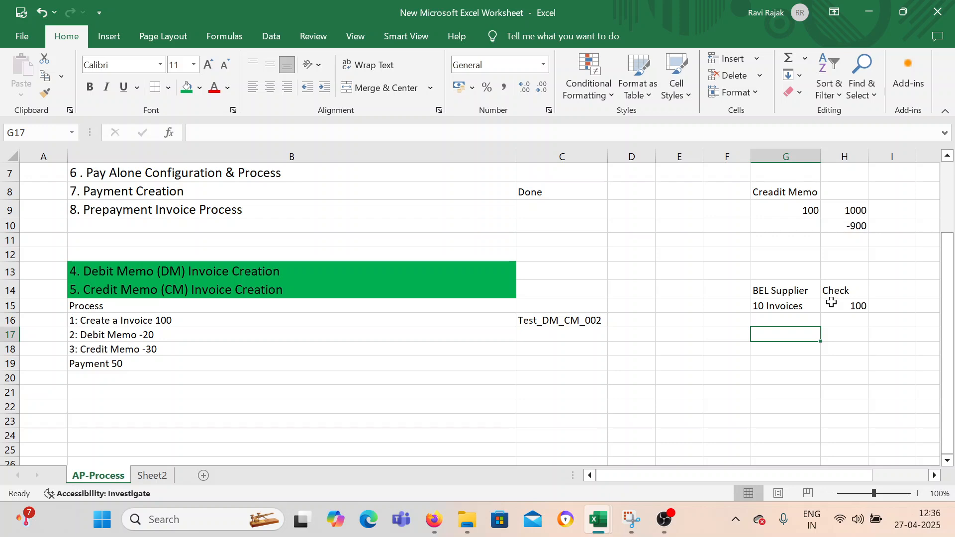
scroll(448, 343, "down", 4)
scroll(412, 331, "up", 2)
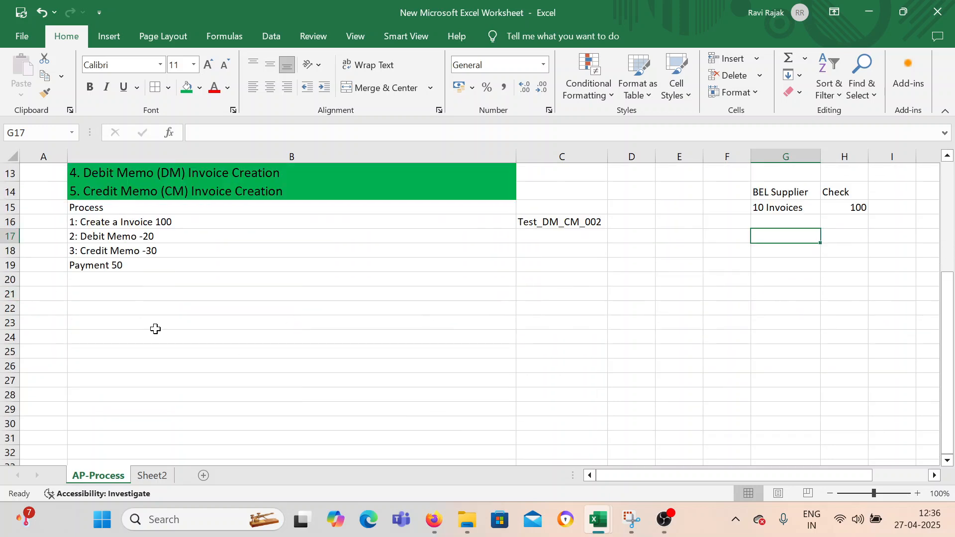
Enter the heading Pay Alone in cell B22.
left_click(136, 311)
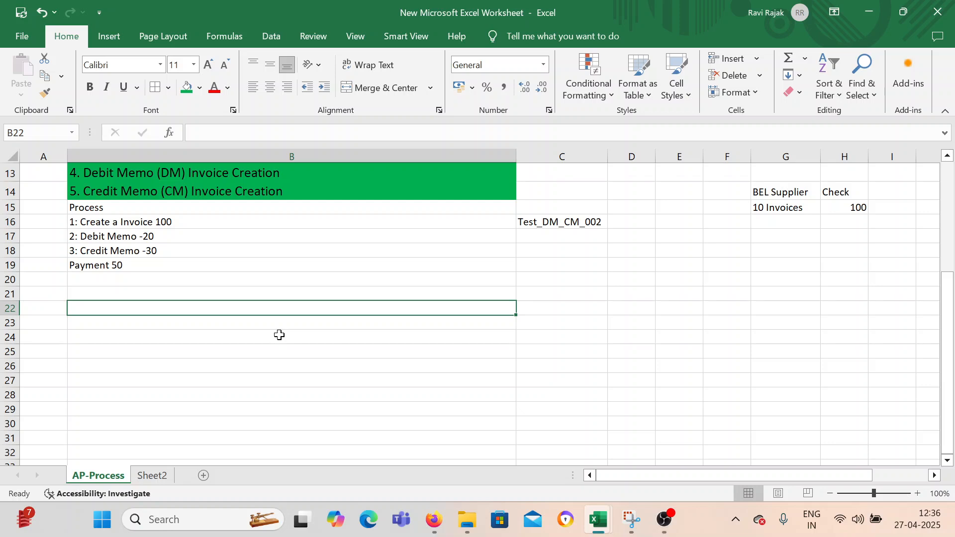
type("Pay Alone")
key("Return")
Enter the note Enable Checkbox at Supplier Site level"Pay Each Invoice Alone" in cell B23.
type("Enable")
type(" C")
type("h")
key("BackSpace")
type("Checkbox a")
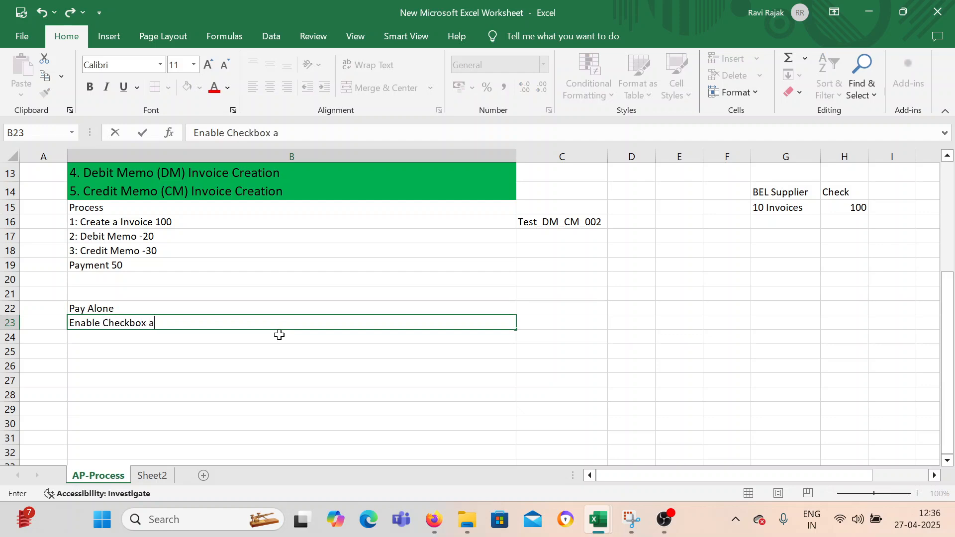
type("t Supp")
type("lion")
key("BackSpace")
key("BackSpace")
type("er Site level\"Pay")
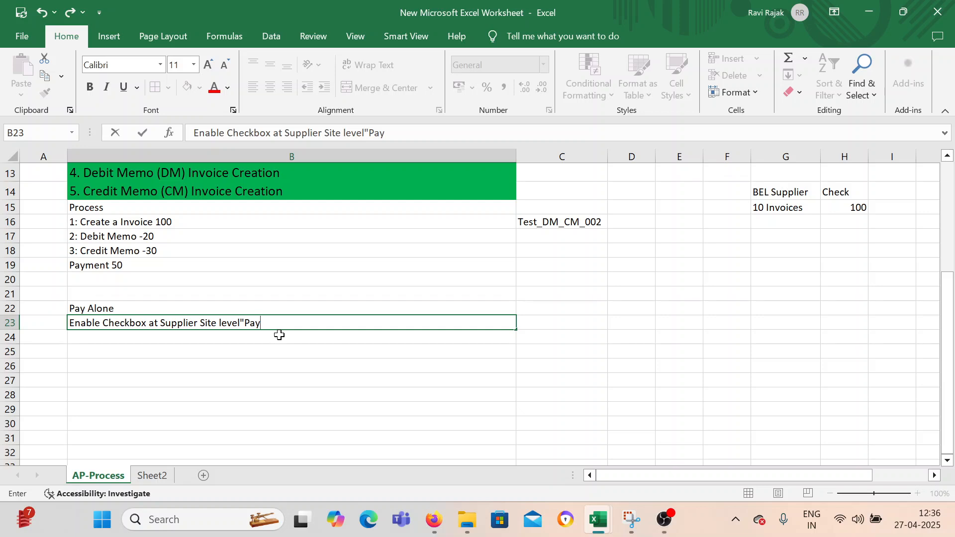
type(" Each Invoice ")
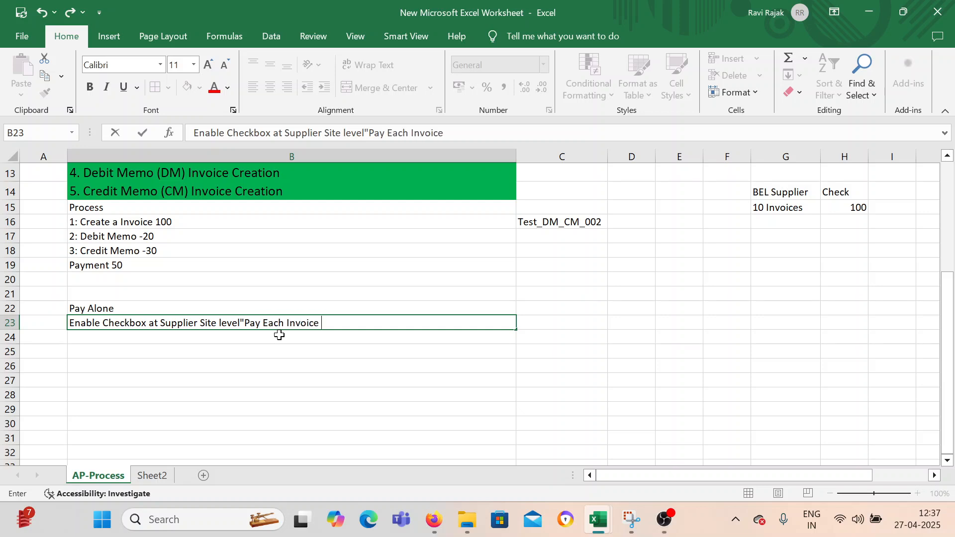
type("Alone\"")
key("Return")
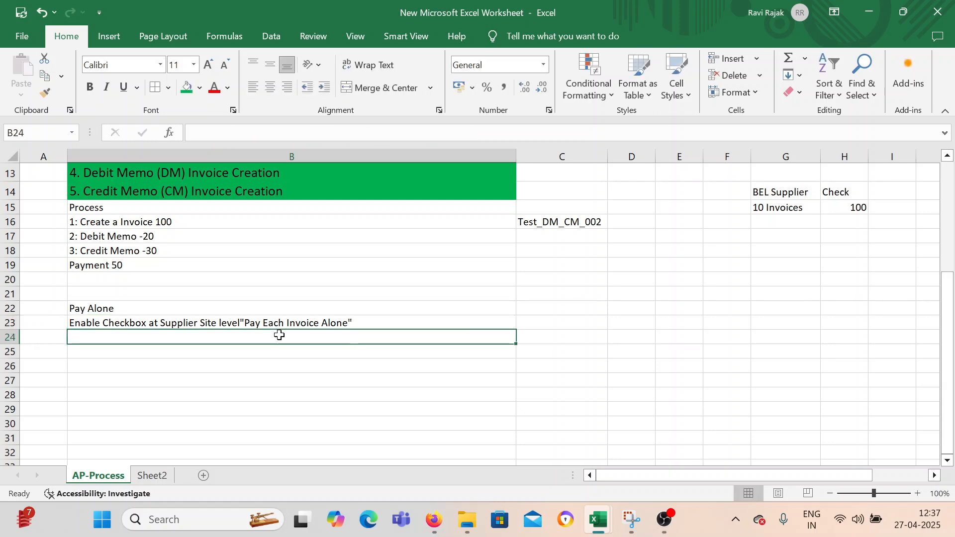
Enter the heading Process in B25 and the line Create 2 Invoice beneath it in B26.
key("Return")
type("Process")
key("Return")
type("Create")
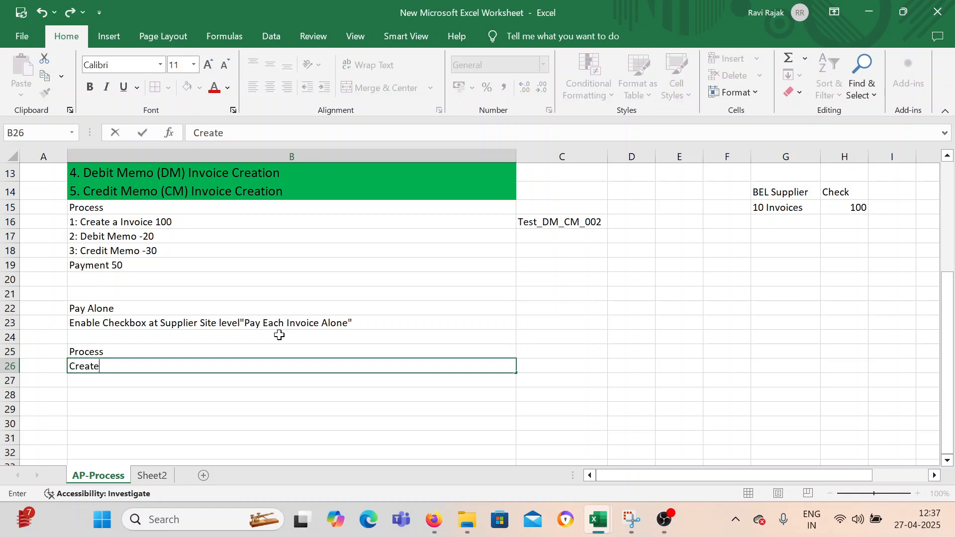
type(" 2 Invoice")
key("Return")
Enter the line TRY to make a Payment thorough Sigle Check -- System should stop you in cell B27.
type("and")
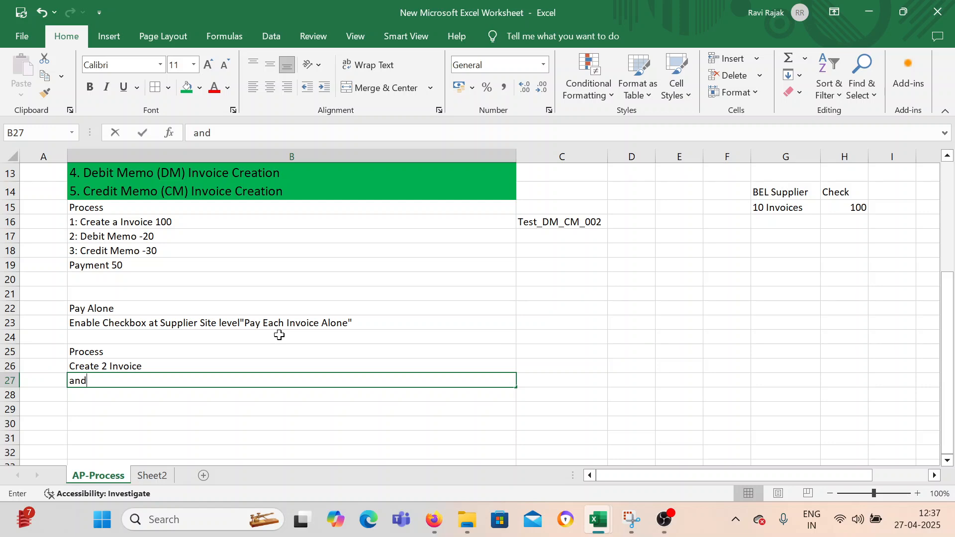
type(" try to")
key("BackSpace")
key("BackSpace")
key("BackSpace")
key("BackSpace")
key("BackSpace")
key("BackSpace")
key("BackSpace")
key("BackSpace")
key("BackSpace")
key("BackSpace")
type("TRY to make")
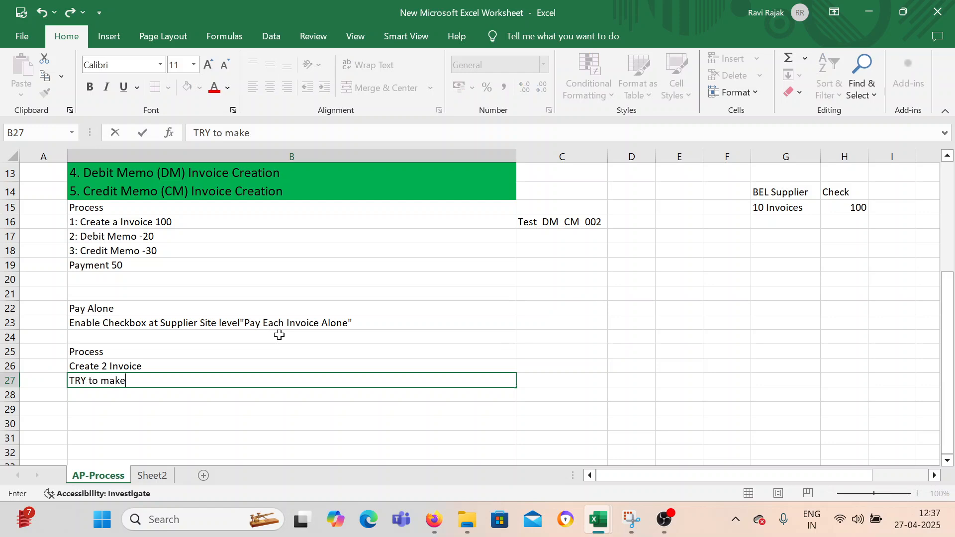
type(" a Payment thoriug")
key("BackSpace")
key("BackSpace")
key("BackSpace")
key("BackSpace")
key("BackSpace")
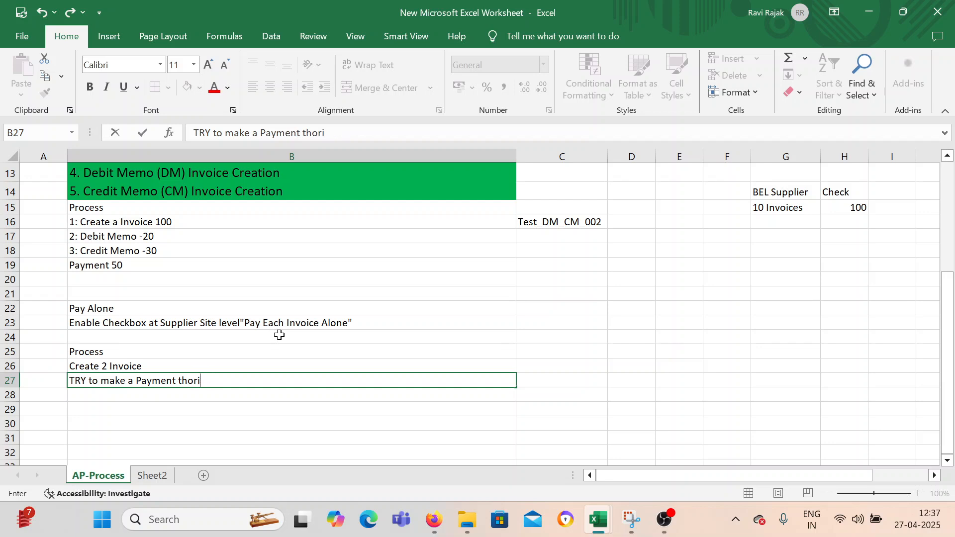
type("rough Sigle Chec")
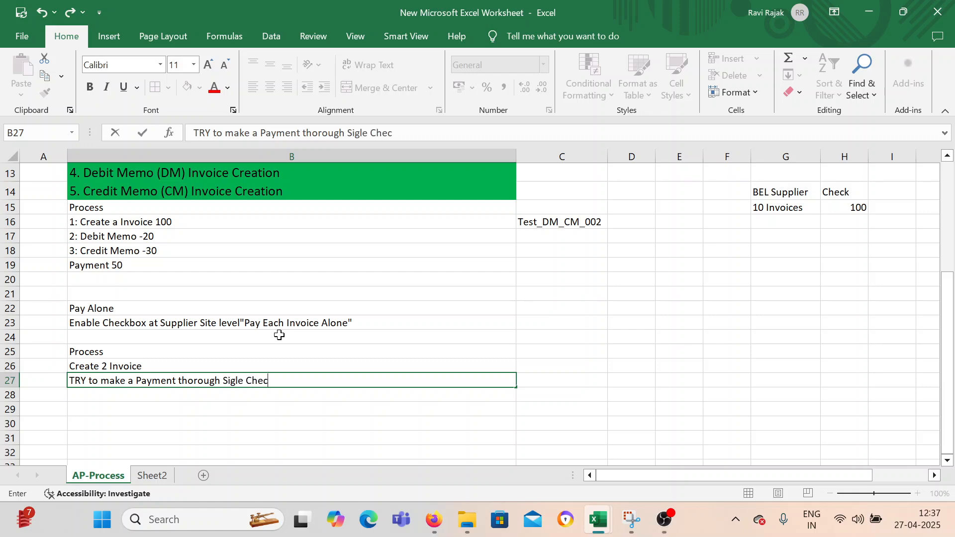
type("k -- System should ")
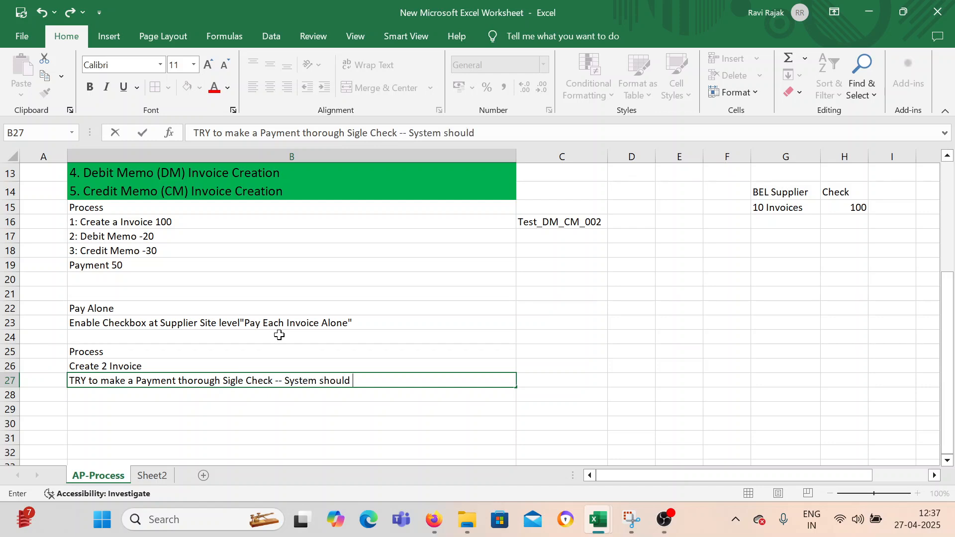
type("stop you")
left_click(279, 334)
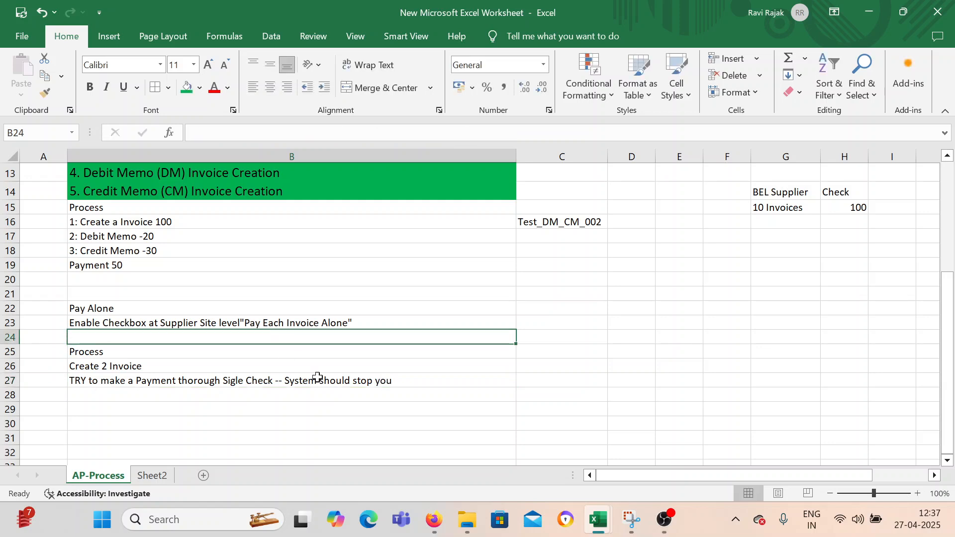
left_click(137, 323)
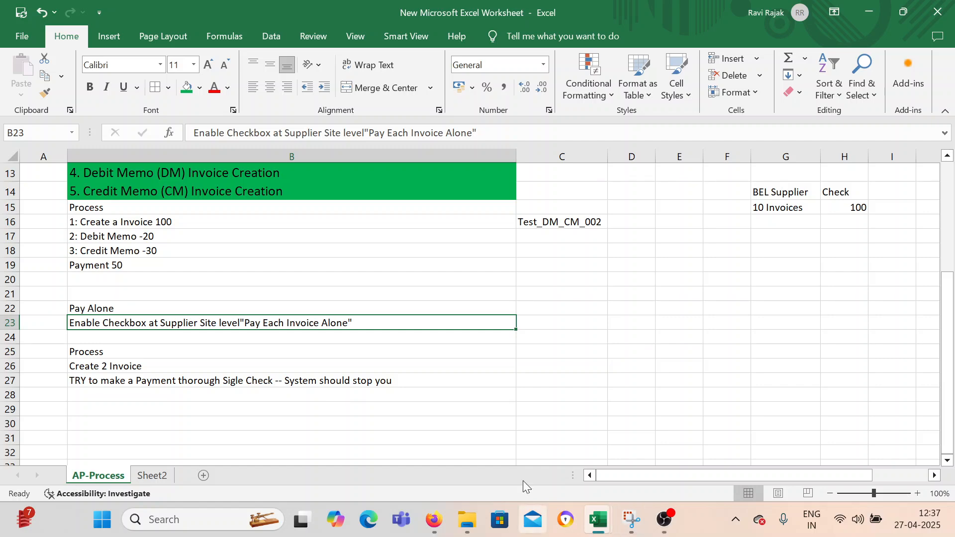
left_click(665, 519)
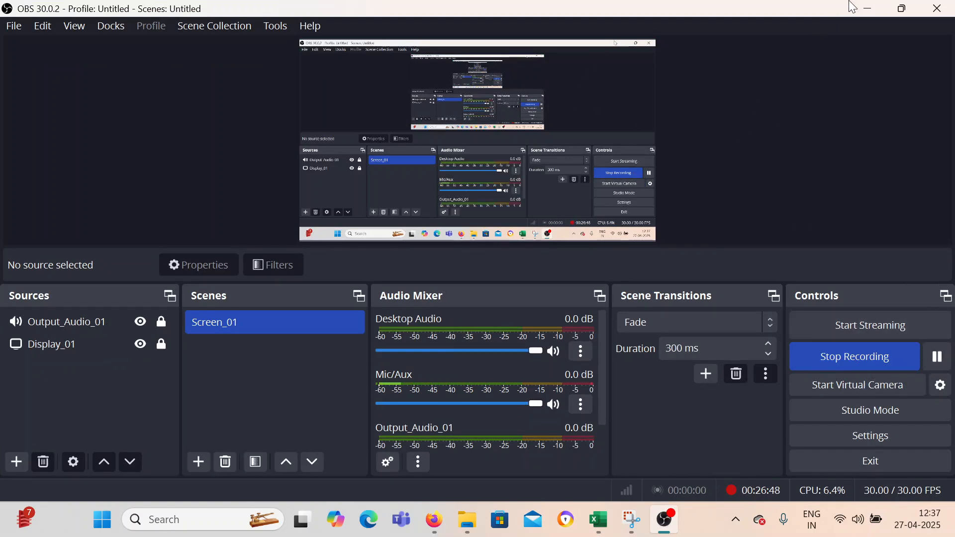
left_click(868, 8)
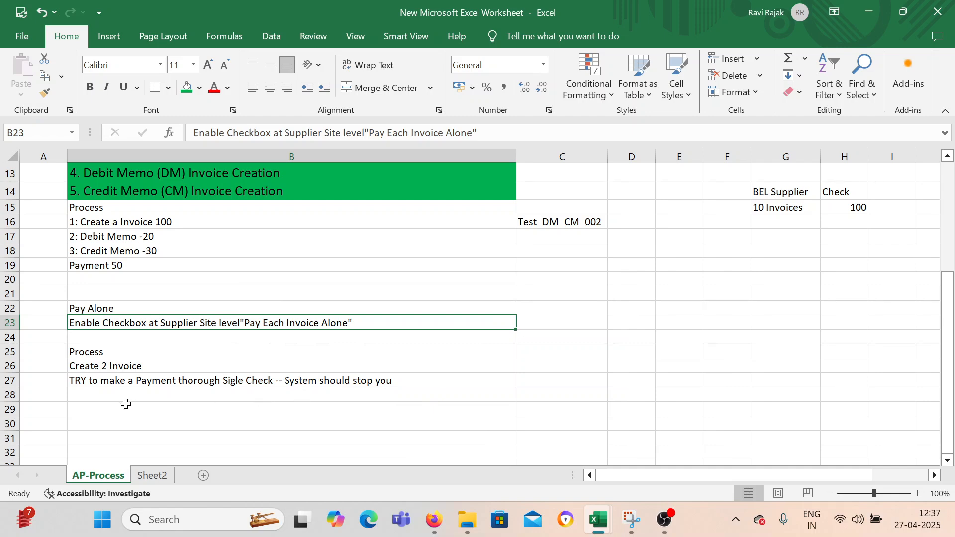
left_click(94, 350)
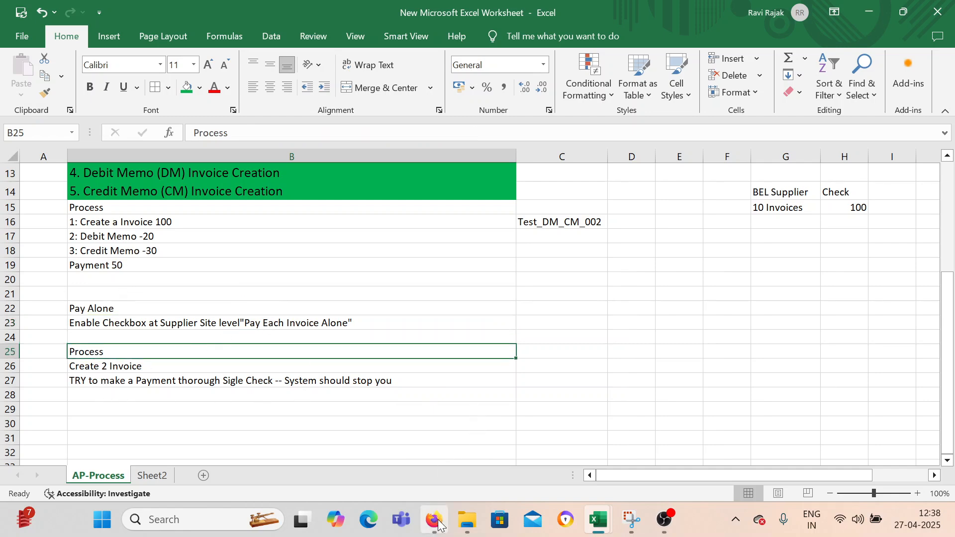
Switch to Oracle Fusion in Firefox and open the Suppliers work area under Procurement.
mouse_move(438, 523)
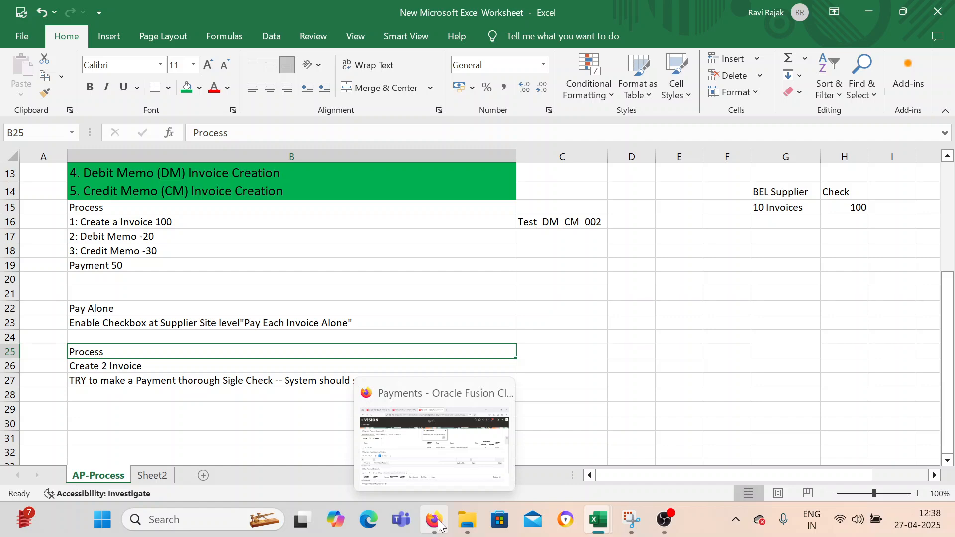
left_click(439, 523)
left_click(537, 194)
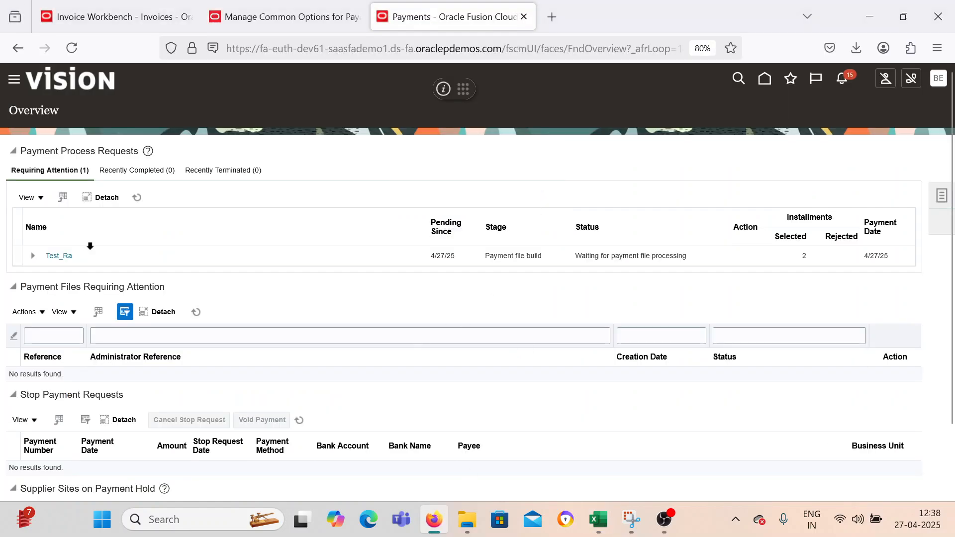
left_click(940, 195)
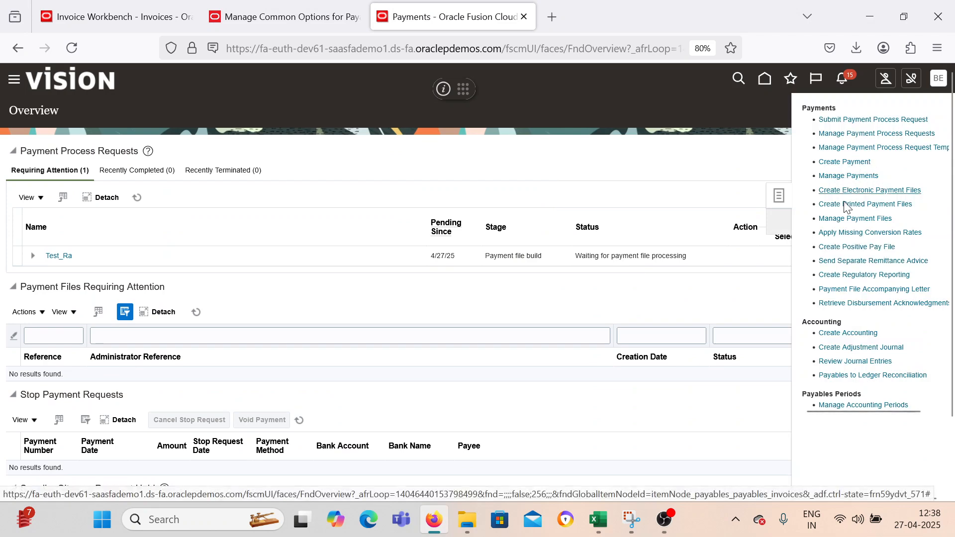
left_click(648, 160)
left_click(14, 80)
scroll(134, 319, "down", 3)
scroll(128, 331, "up", 3)
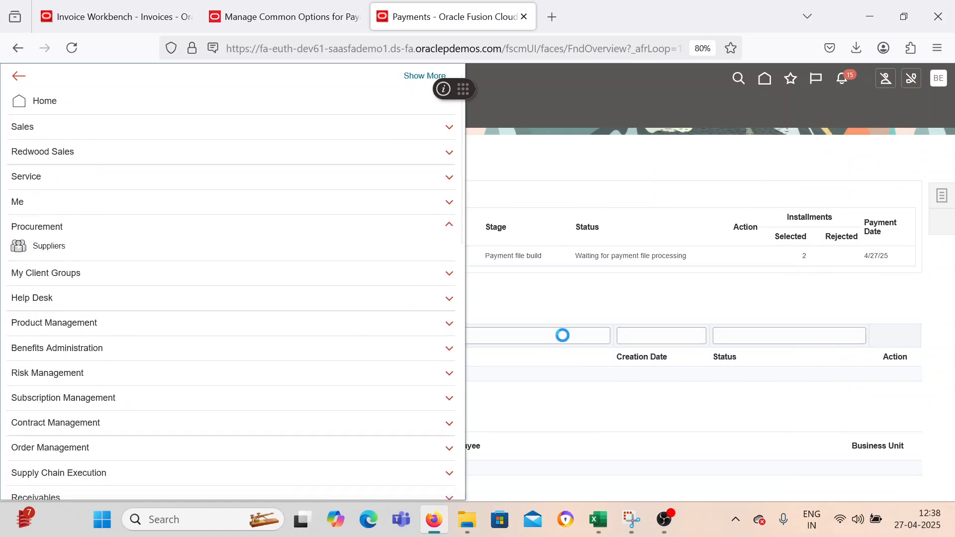
left_click(668, 531)
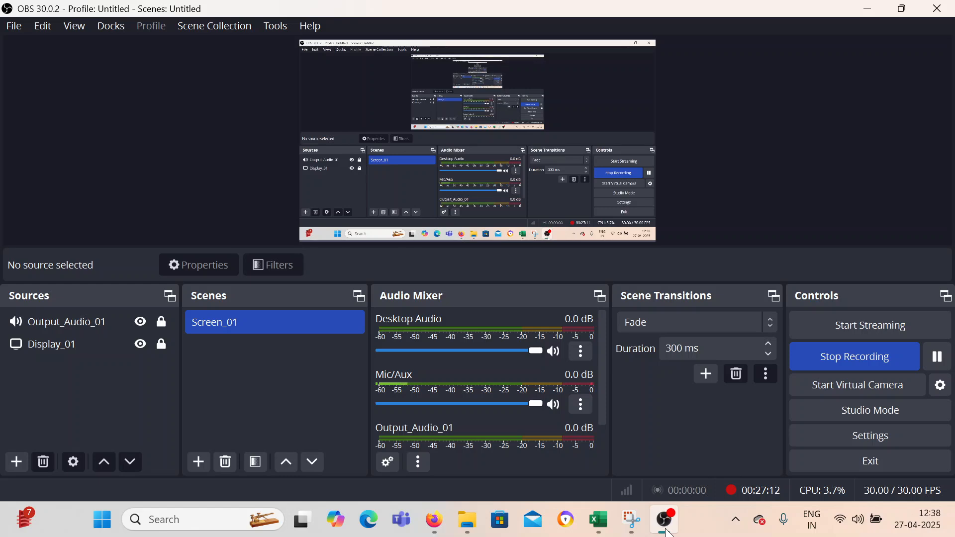
left_click(667, 531)
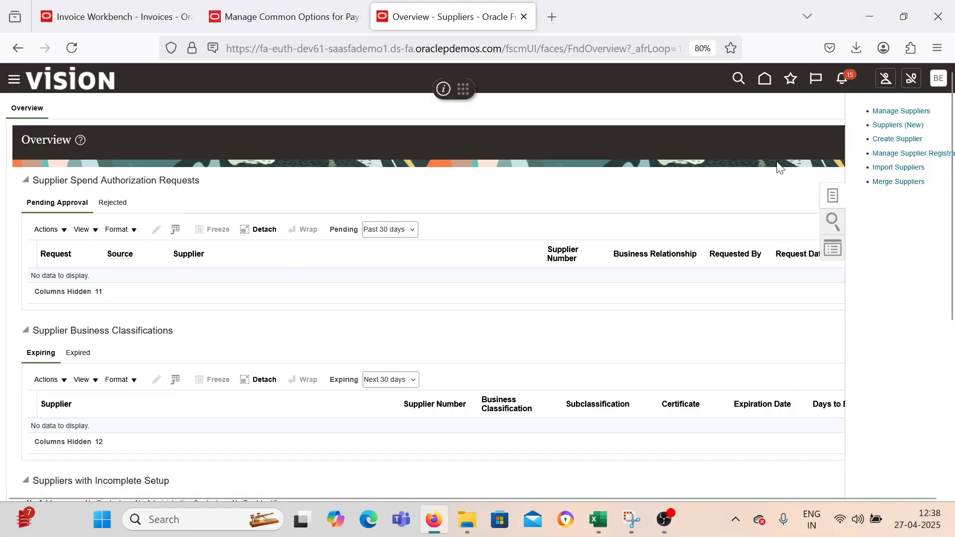
Find BEL Supplier by searching Manage Suppliers for BEL, and open its Adjuntas site for editing.
left_click(825, 115)
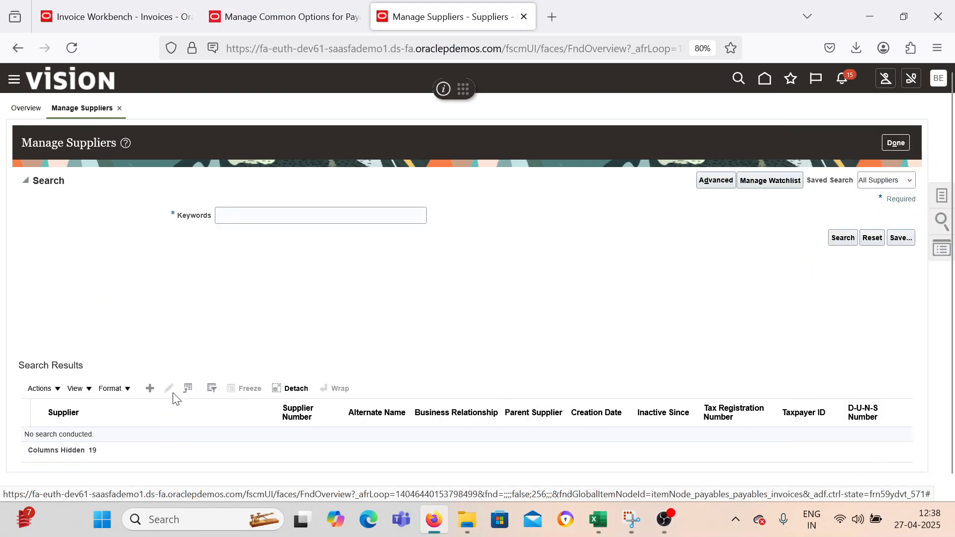
left_click(254, 221)
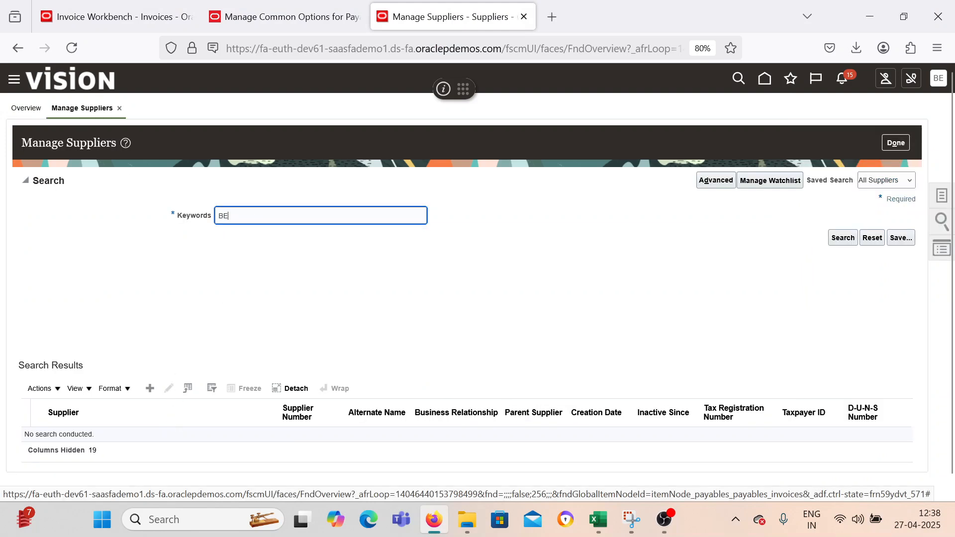
type("BEL")
key("Return")
left_click(170, 391)
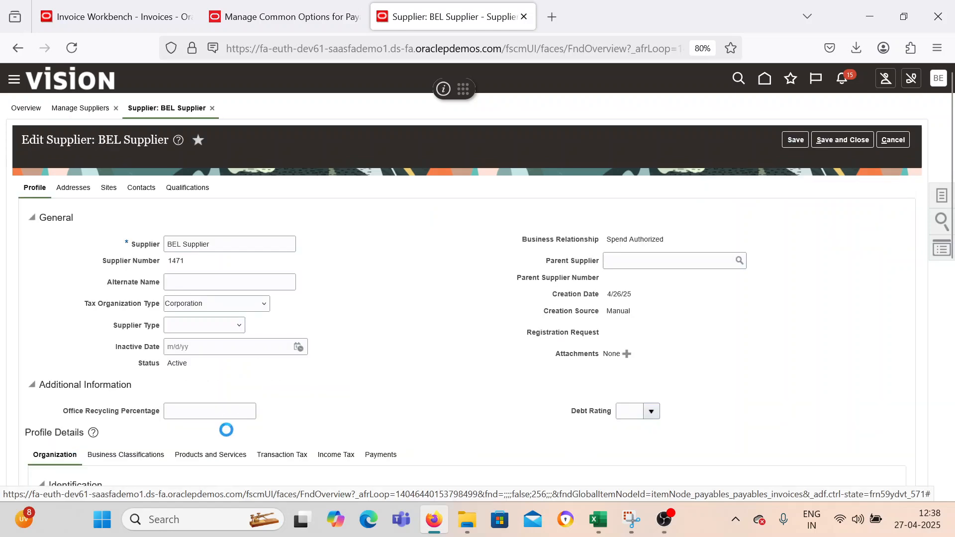
left_click(111, 188)
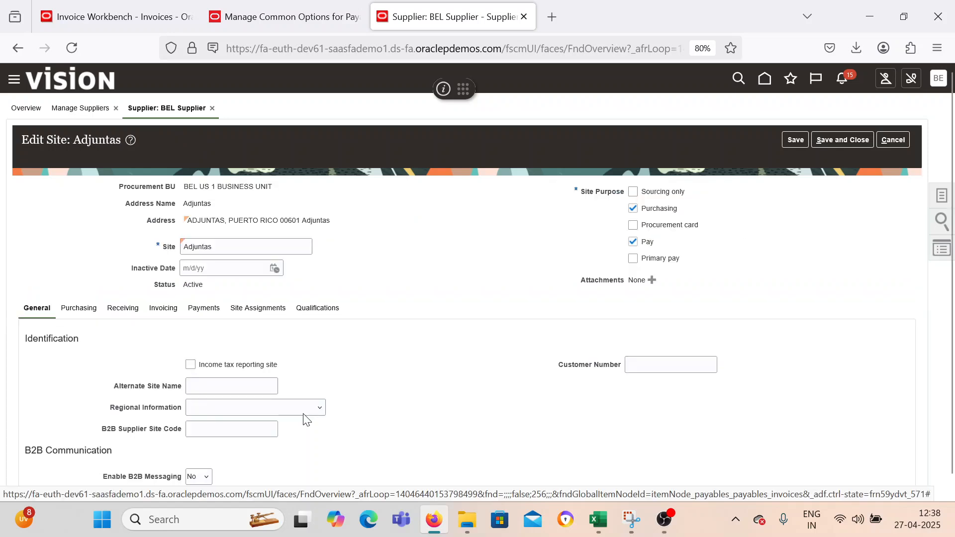
Examine the Adjuntas site's Invoicing, Site Assignments and Purchasing settings for the pay-alone option.
scroll(443, 388, "down", 1)
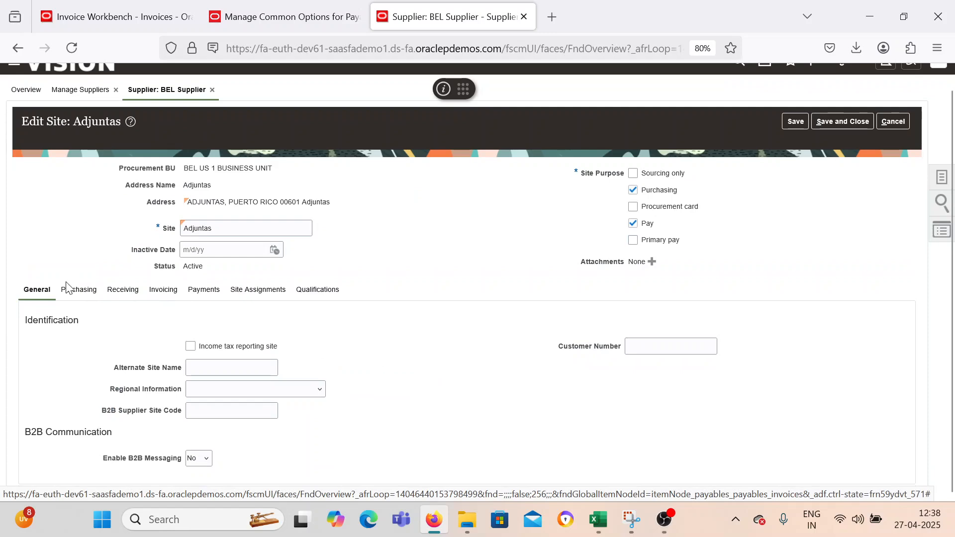
left_click(162, 290)
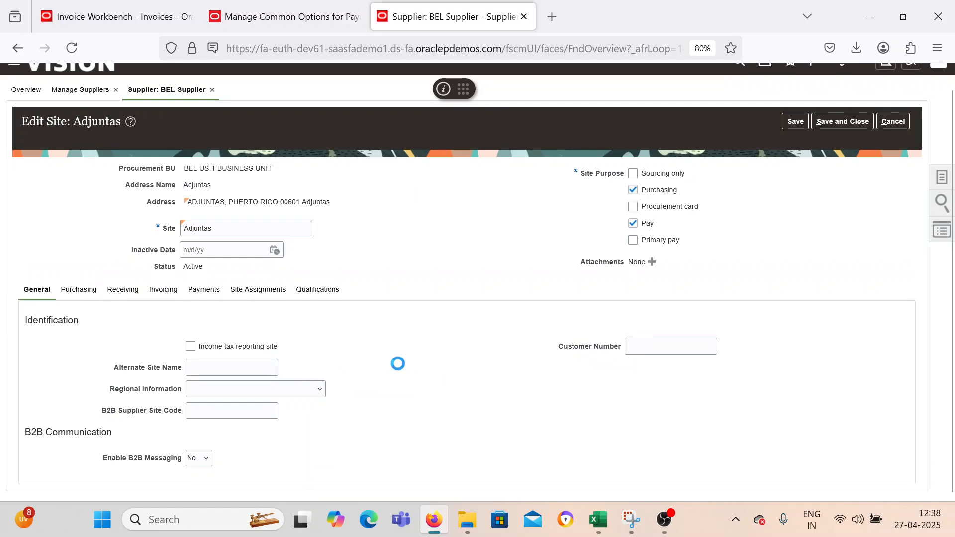
scroll(397, 370, "down", 6)
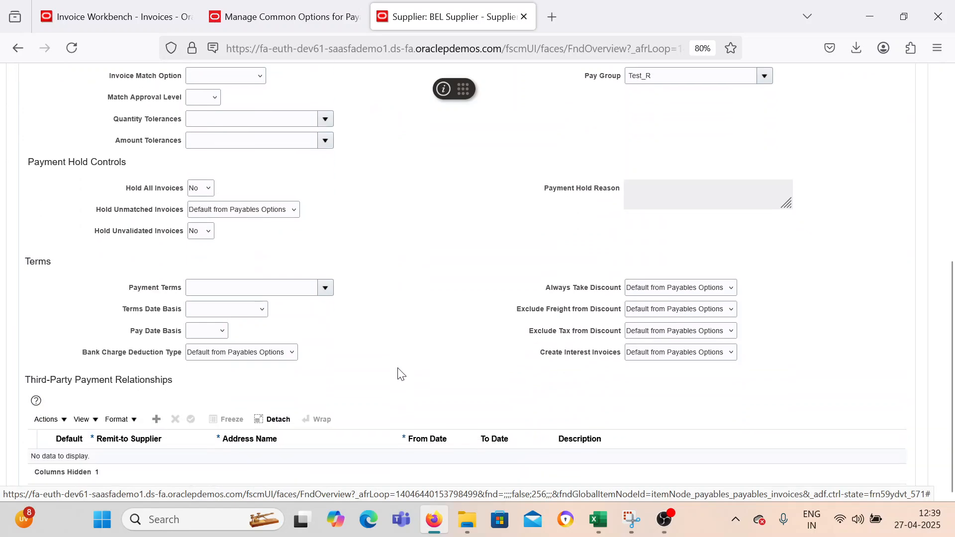
scroll(399, 375, "up", 5)
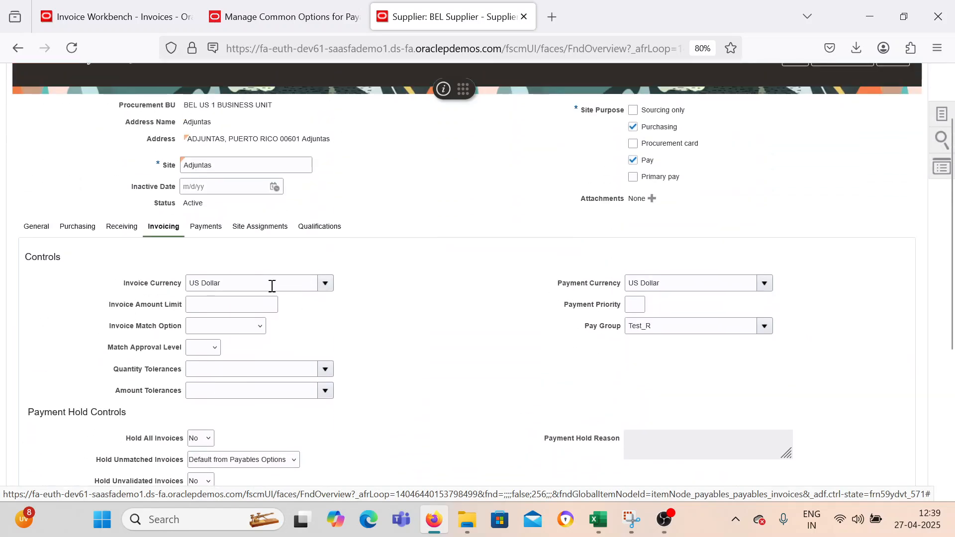
left_click(261, 228)
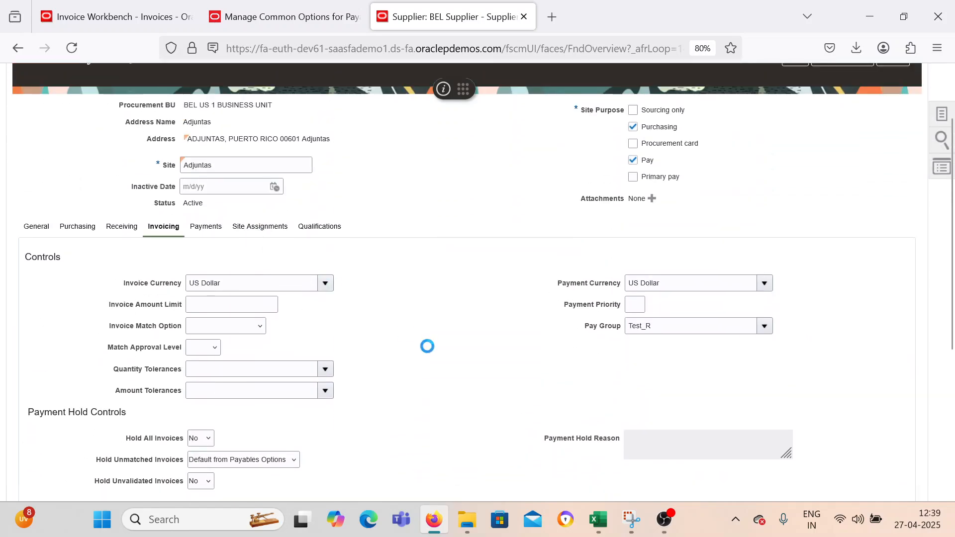
left_click(81, 288)
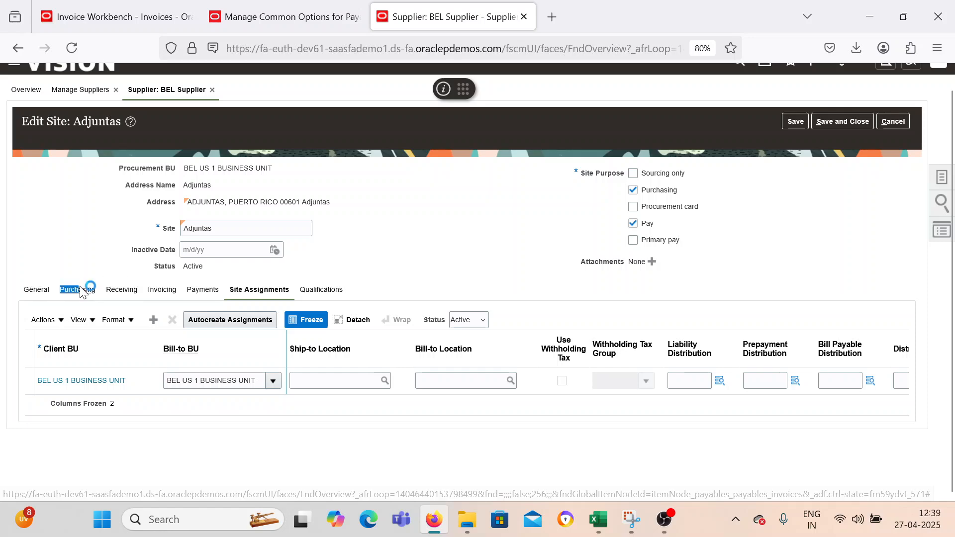
scroll(325, 431, "down", 3)
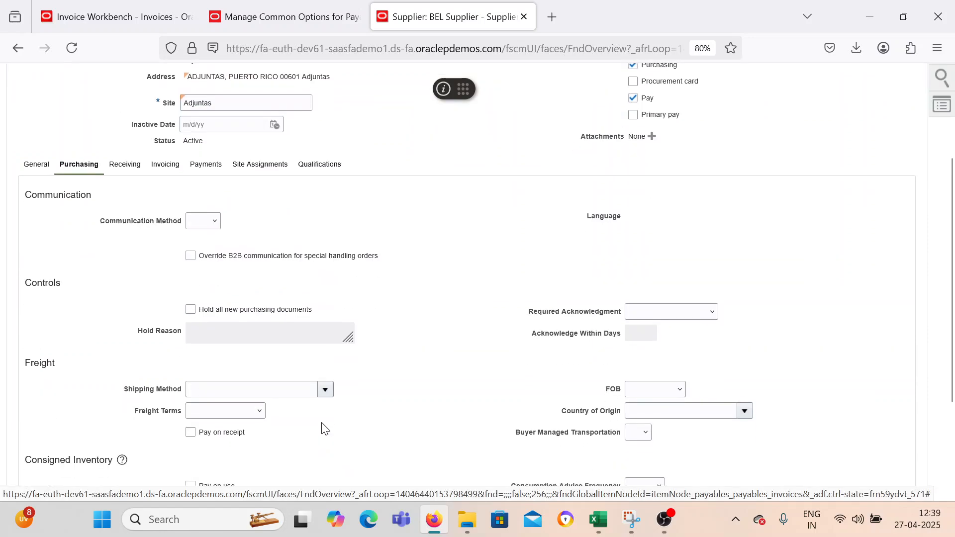
scroll(334, 424, "down", 3)
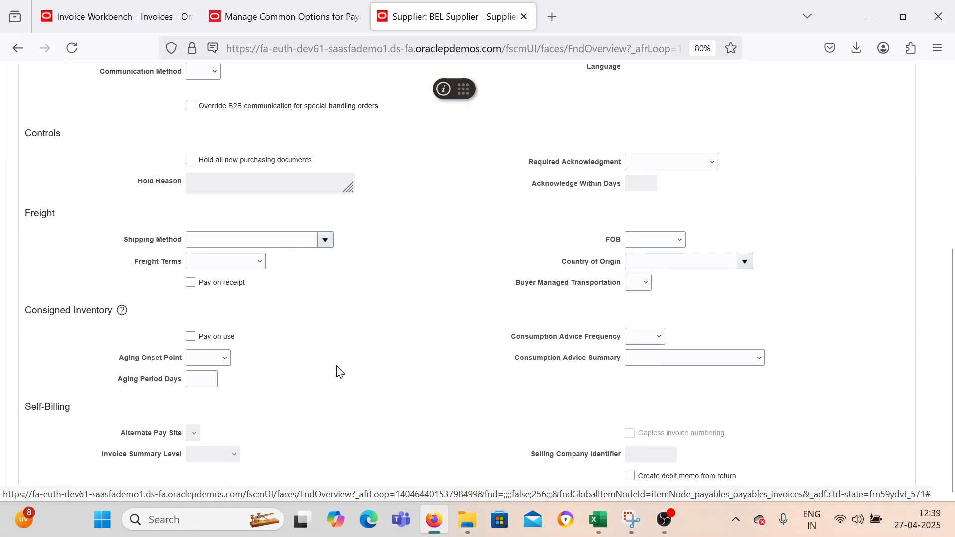
scroll(344, 374, "up", 5)
left_click(286, 311)
left_click(203, 308)
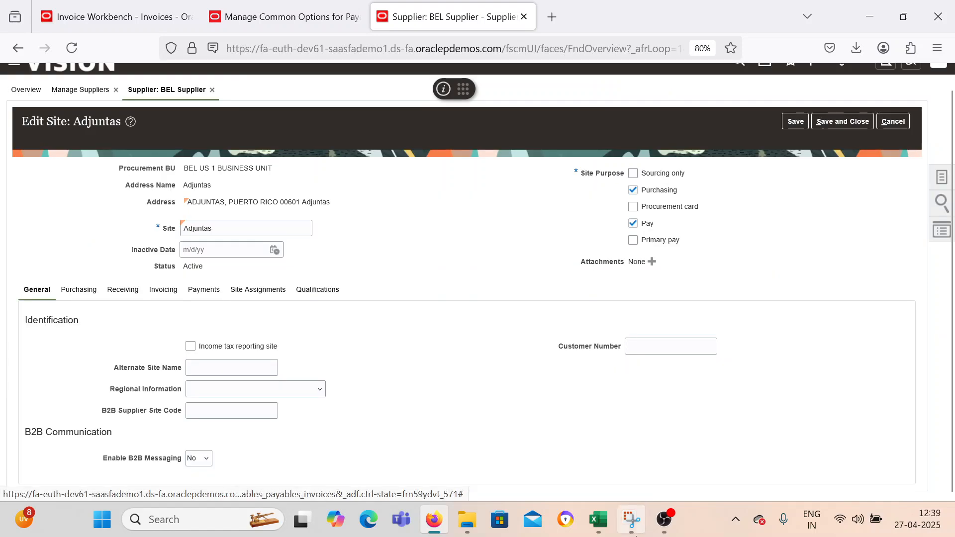
mouse_move(664, 519)
left_click(699, 422)
left_click(937, 357)
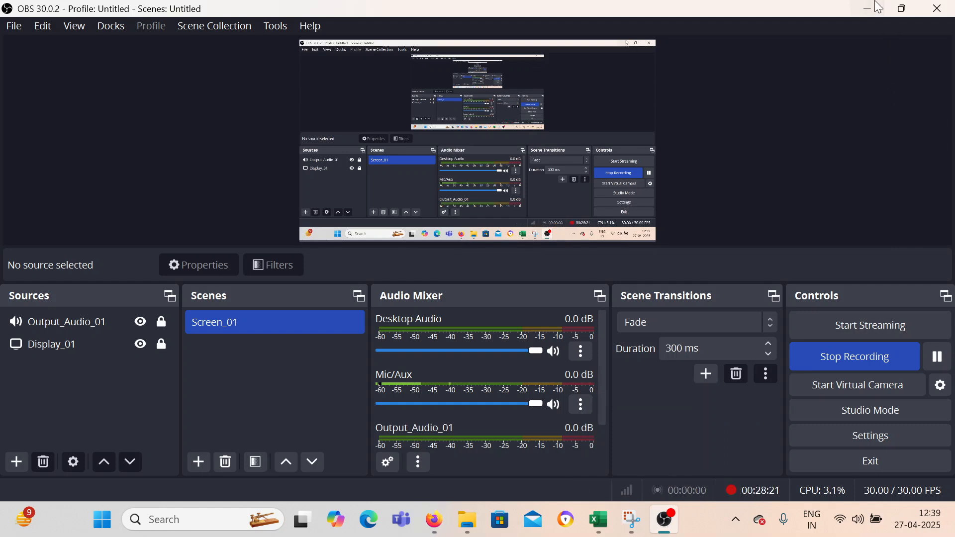
key("alt+Tab")
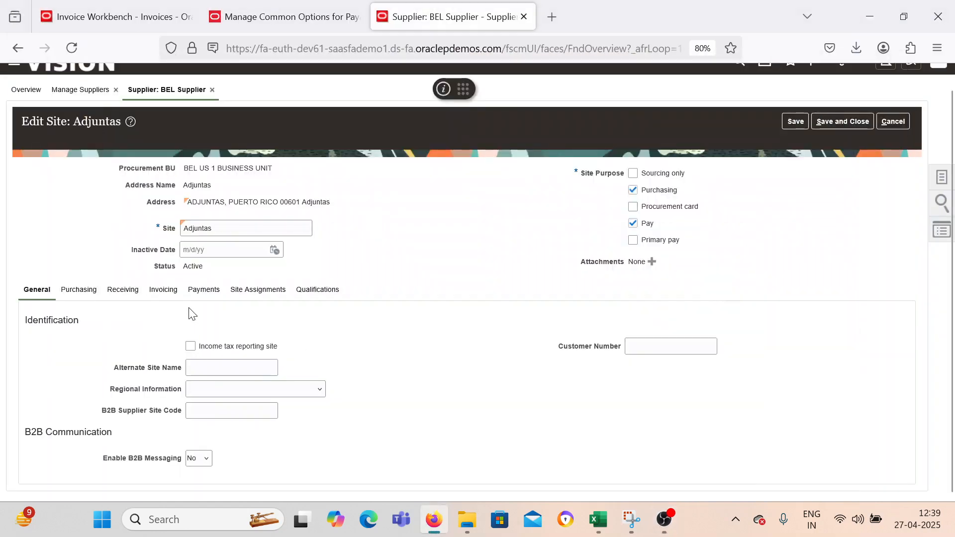
Enable Pay Each Invoice Alone in the payment specifications of the Adjuntas site's payment attributes.
left_click(205, 291)
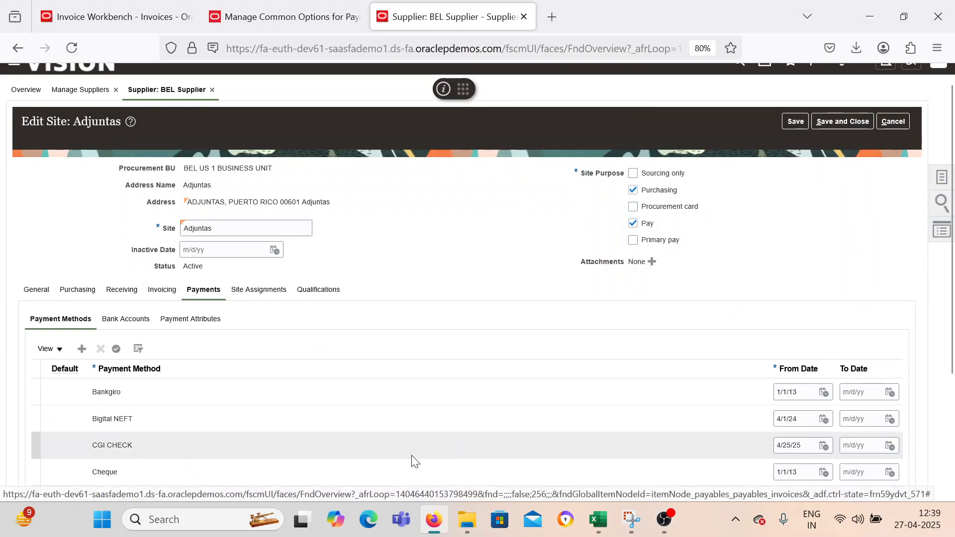
left_click(202, 323)
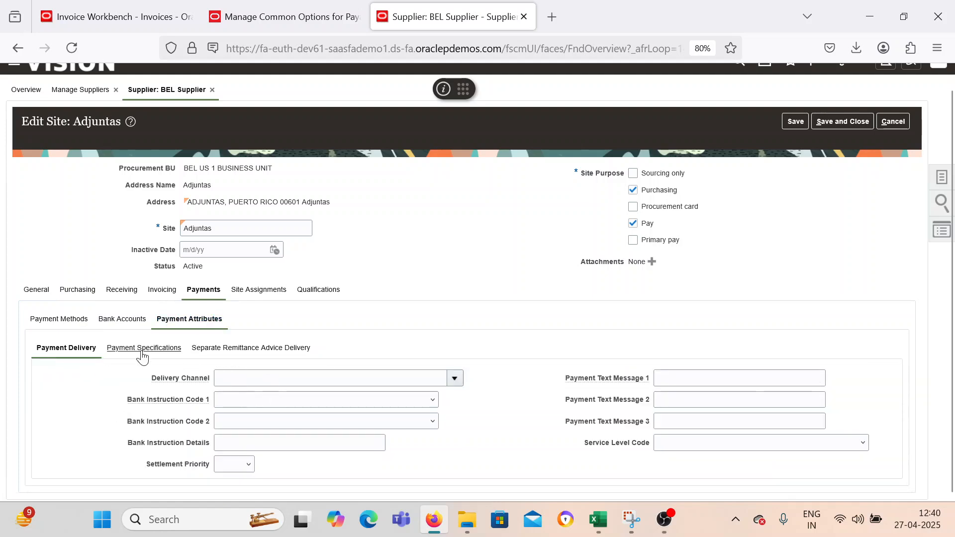
left_click(244, 351)
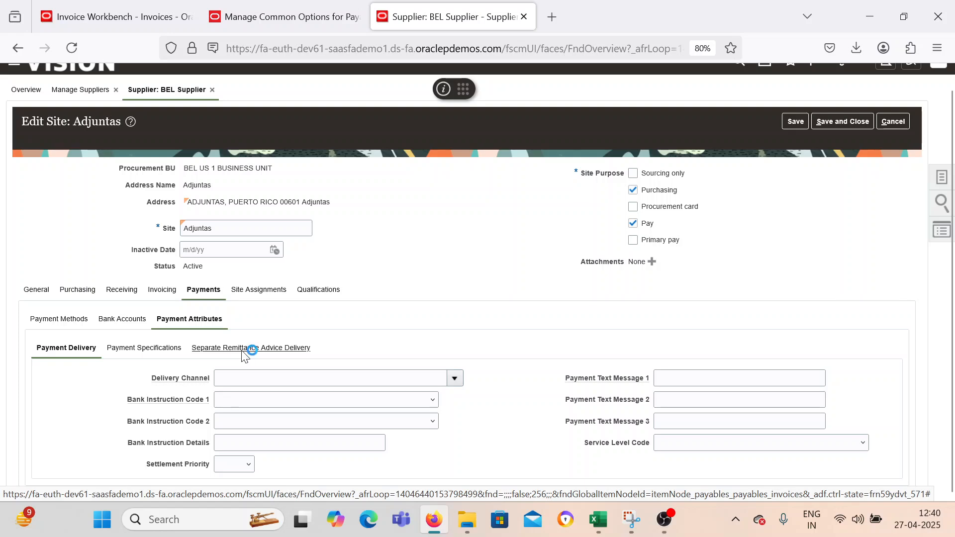
left_click(146, 354)
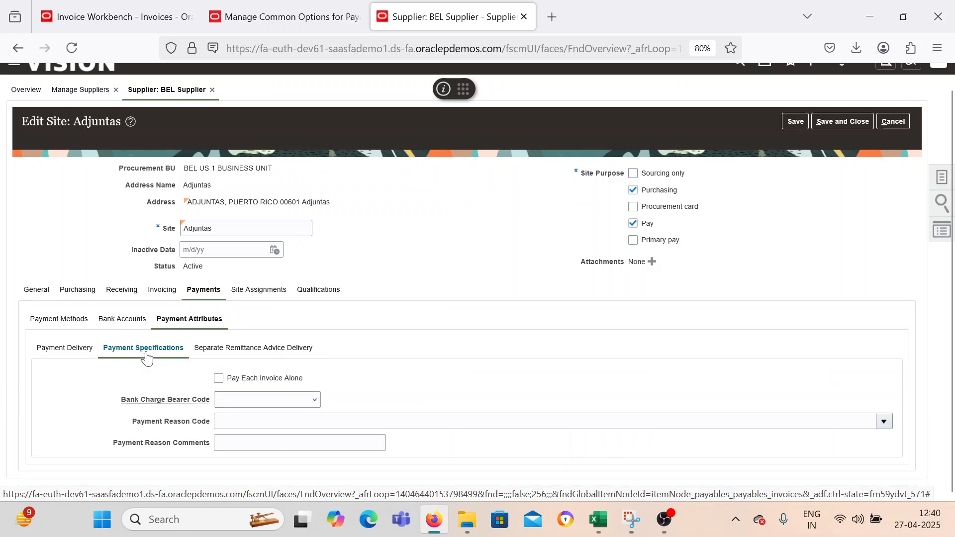
left_click(219, 379)
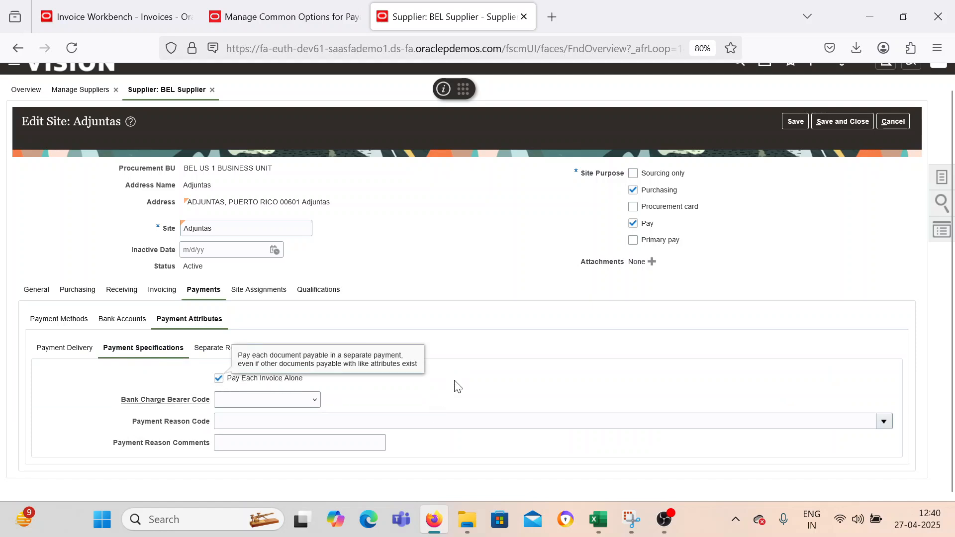
Save and close the Adjuntas site and the BEL Supplier record, and dismiss the confirmation.
left_click(854, 124)
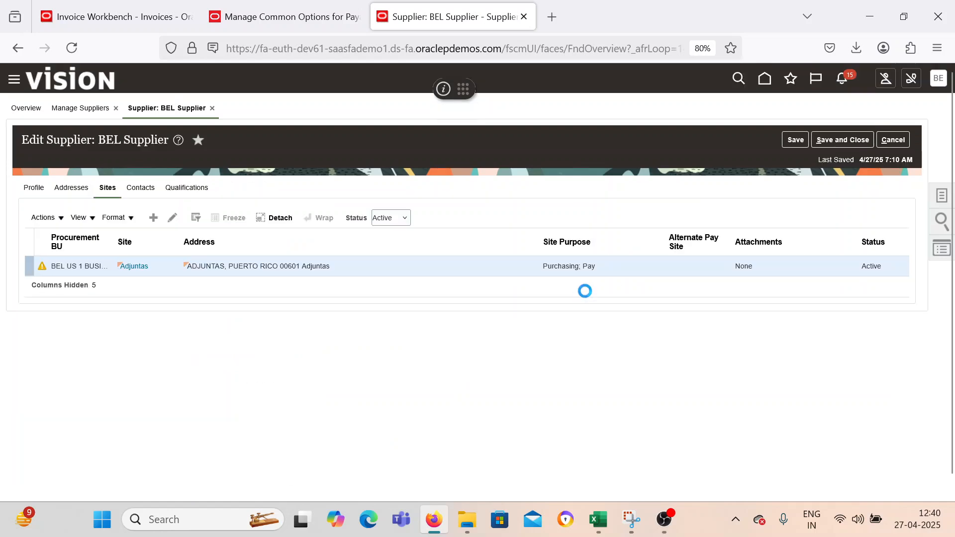
left_click(510, 300)
left_click(836, 143)
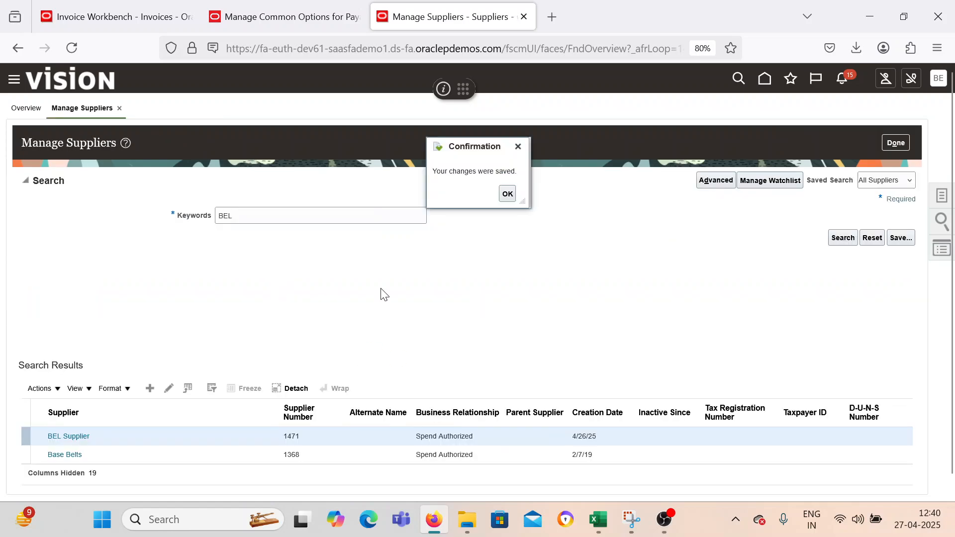
left_click(507, 193)
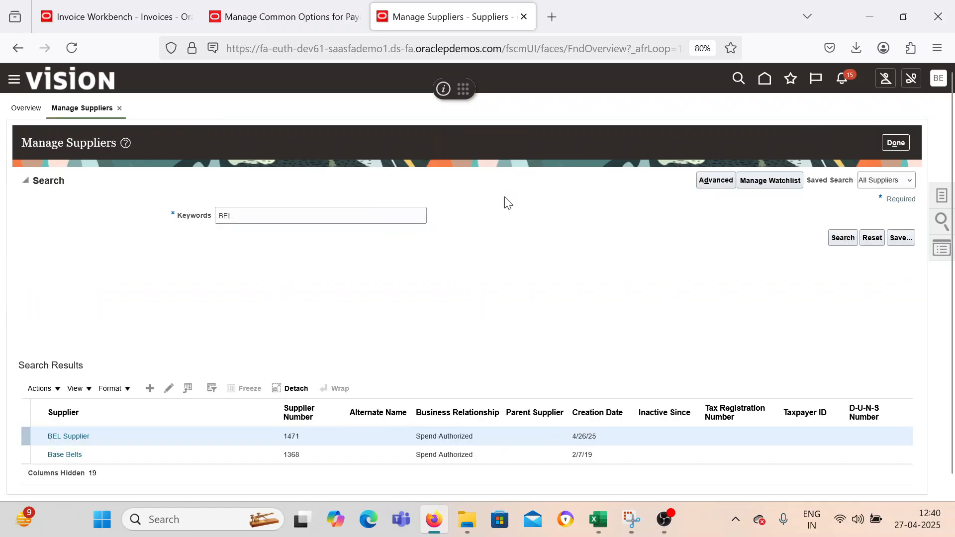
Go to the Payables Invoices work area and start a new invoice for BEL Supplier in BEL US 1 BUSINESS UNIT.
left_click(13, 79)
scroll(196, 366, "down", 5)
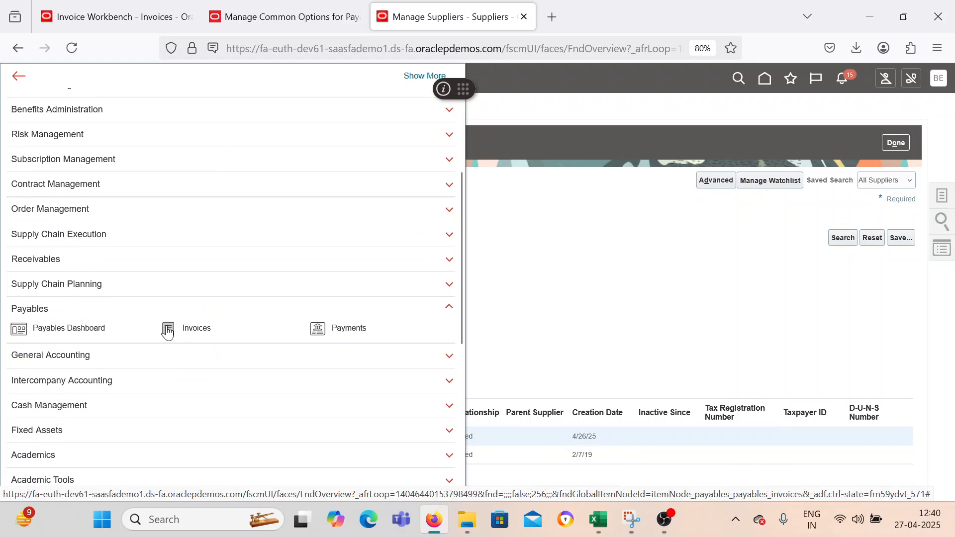
left_click(168, 330)
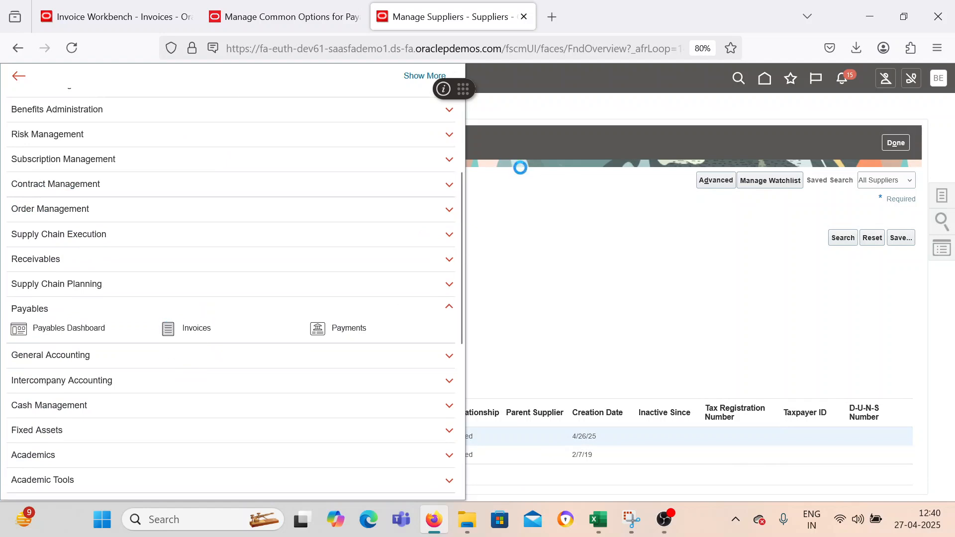
left_click(943, 193)
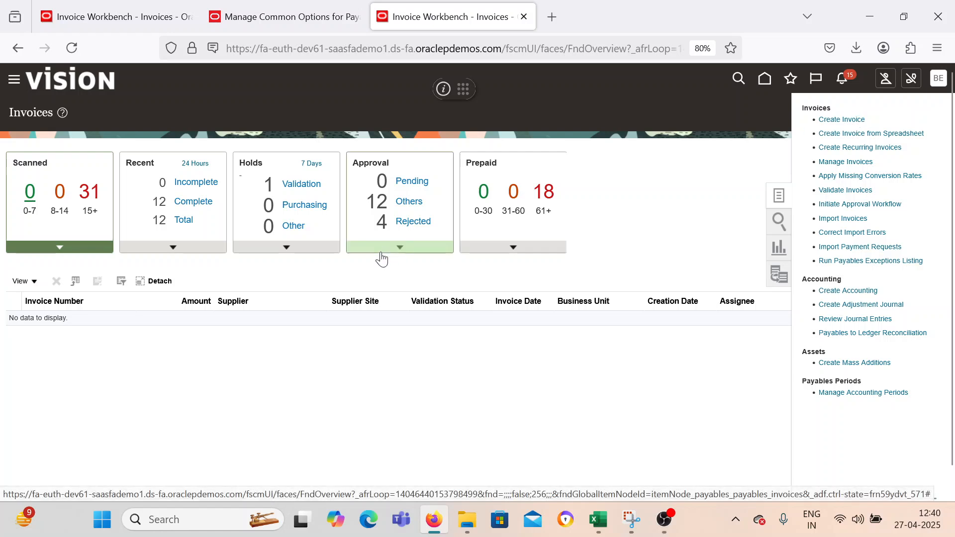
left_click(260, 206)
left_click(223, 233)
type("BEL")
key("Tab")
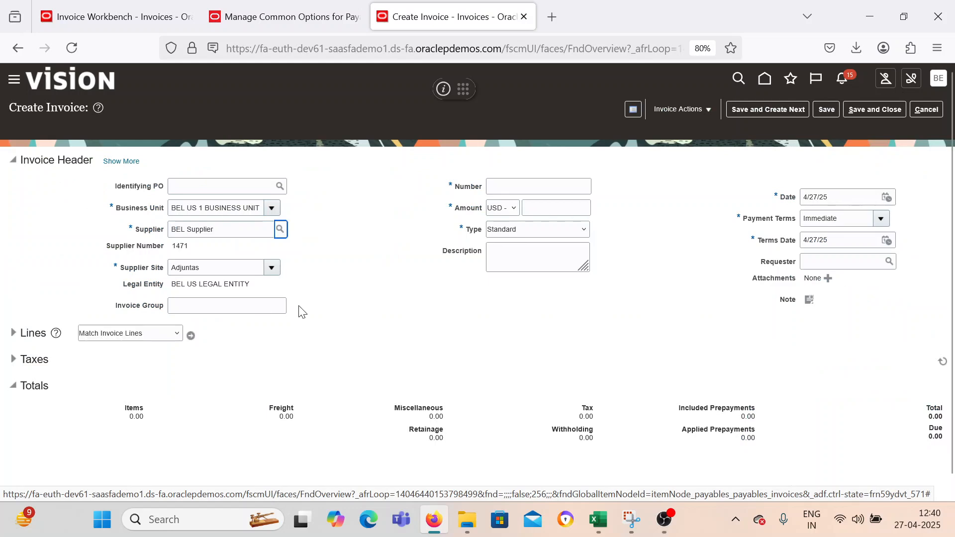
Give the invoice the number Test_PA_001 and an amount of 2 USD, keeping the Standard type and Immediate payment terms.
left_click(533, 185)
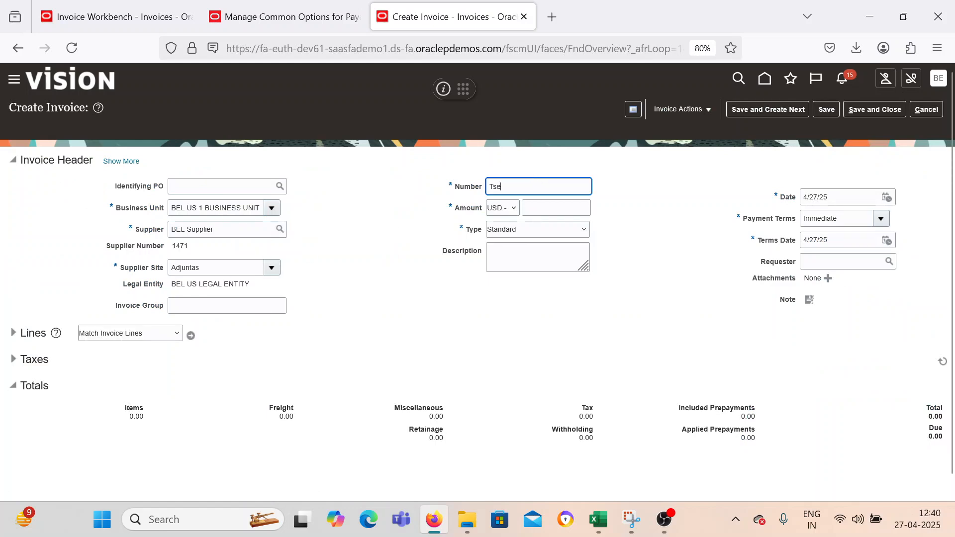
type("Test")
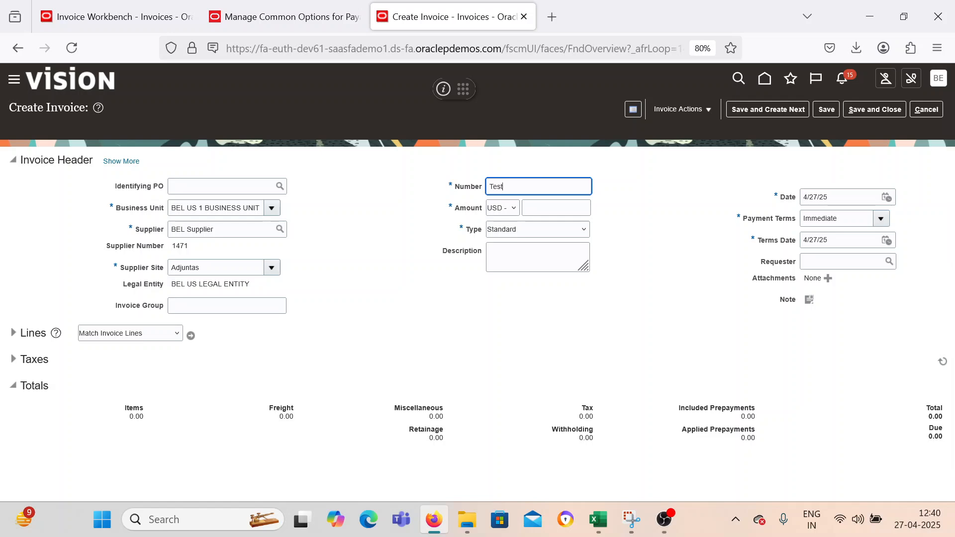
type("_PA_001")
key("Tab")
type("2")
key("Tab")
key("Tab")
key("Tab")
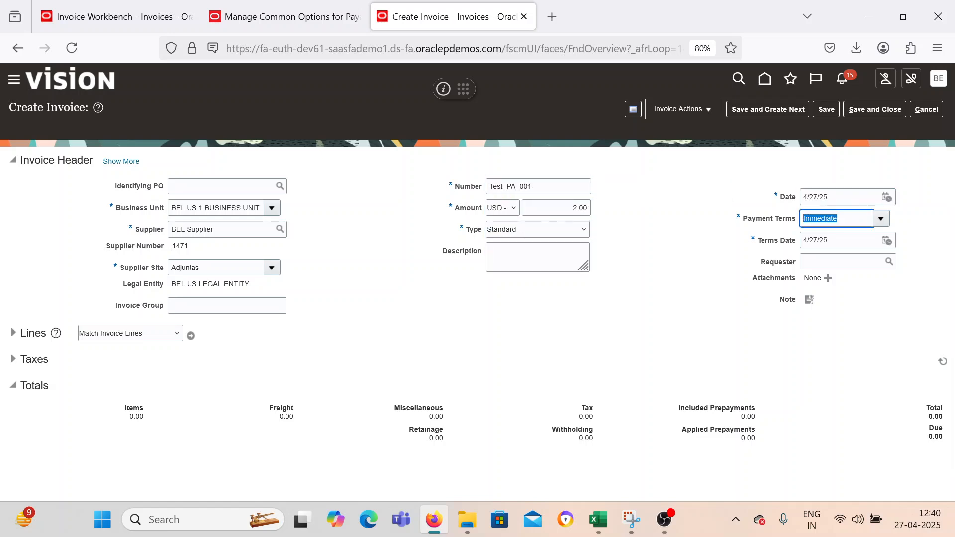
key("Tab")
left_click(388, 279)
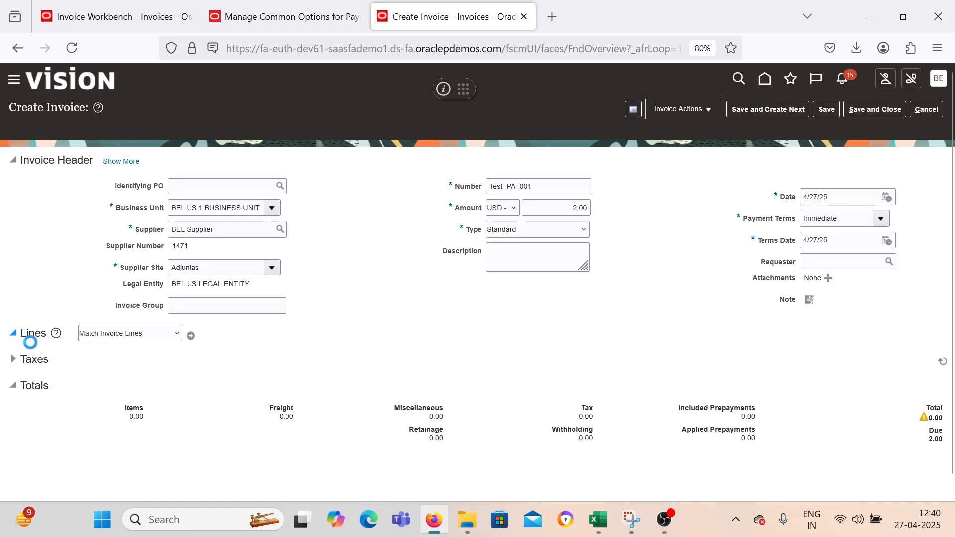
Fill in the first Item invoice line with an amount of 2 and the distribution set Internet Expense.
scroll(197, 442, "down", 1)
left_click(186, 384)
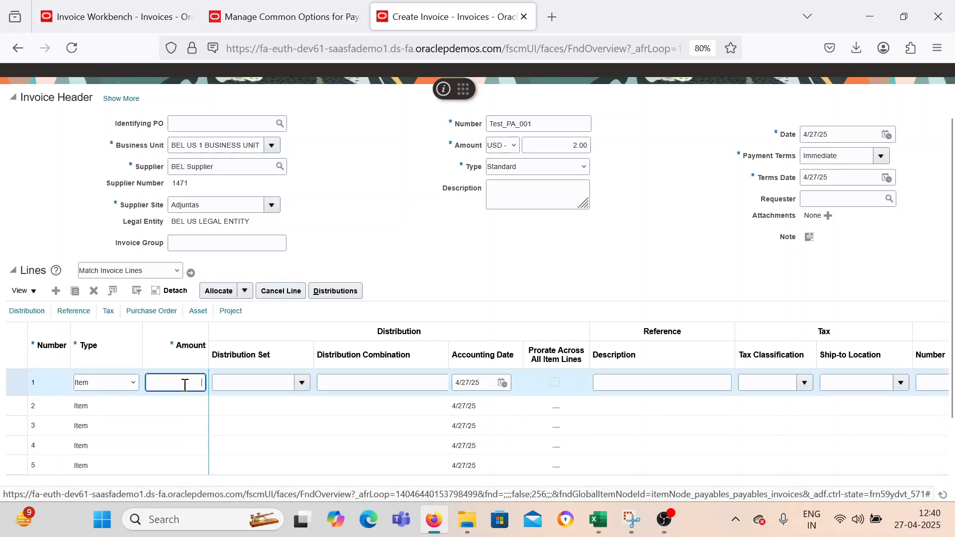
type("2")
key("Tab")
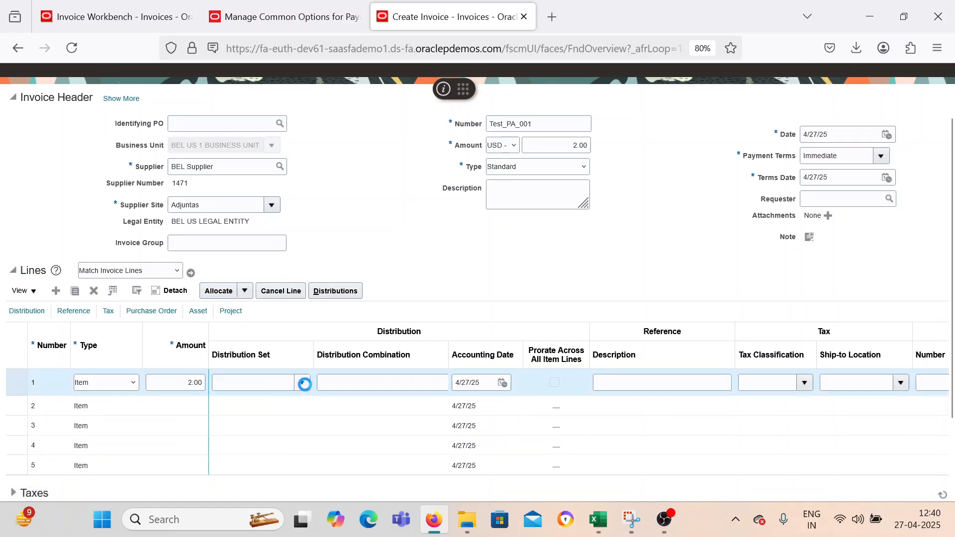
left_click(305, 384)
left_click(305, 427)
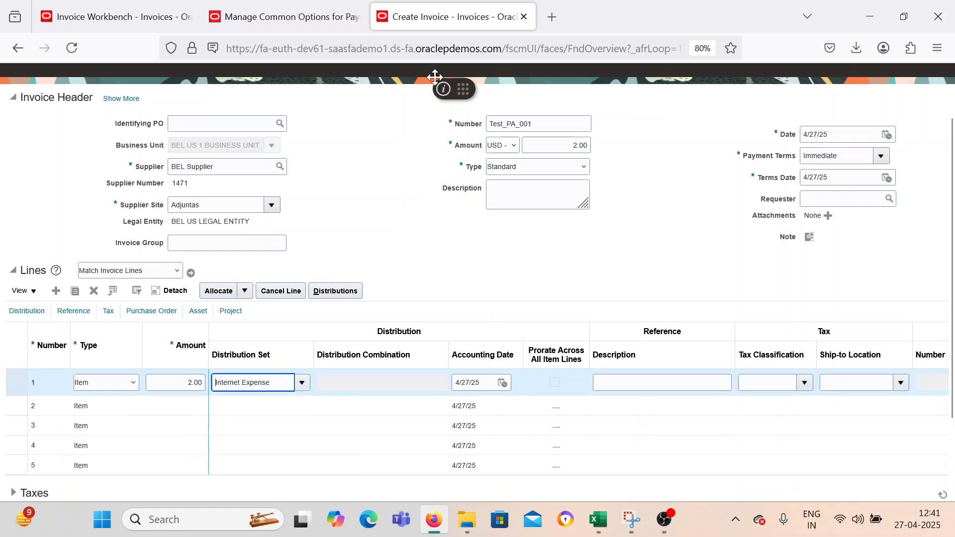
mouse_move(664, 532)
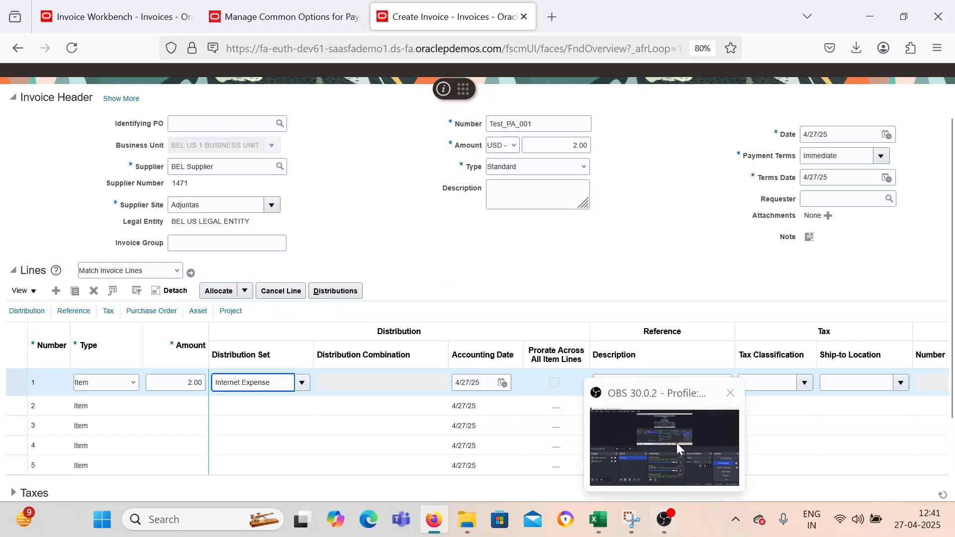
left_click(676, 457)
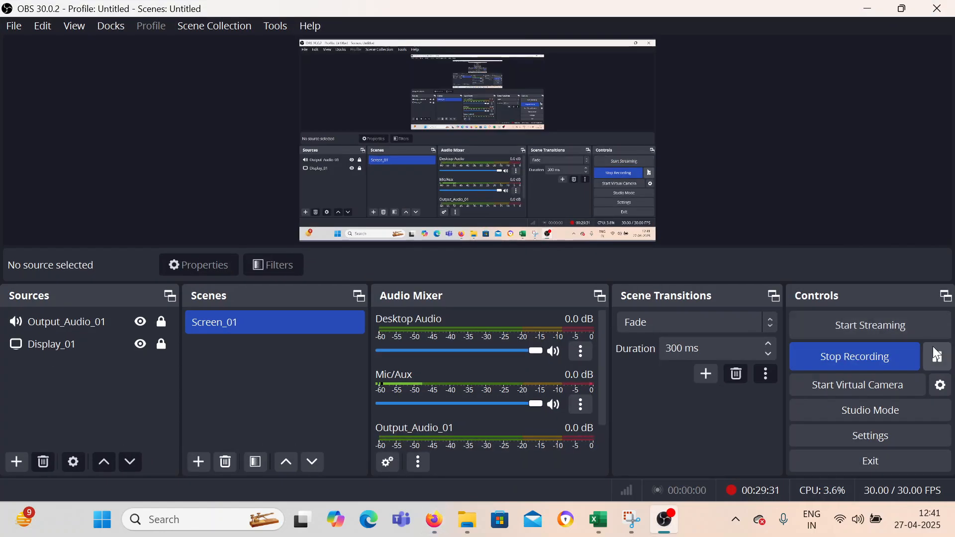
left_click(935, 355)
left_click(868, 9)
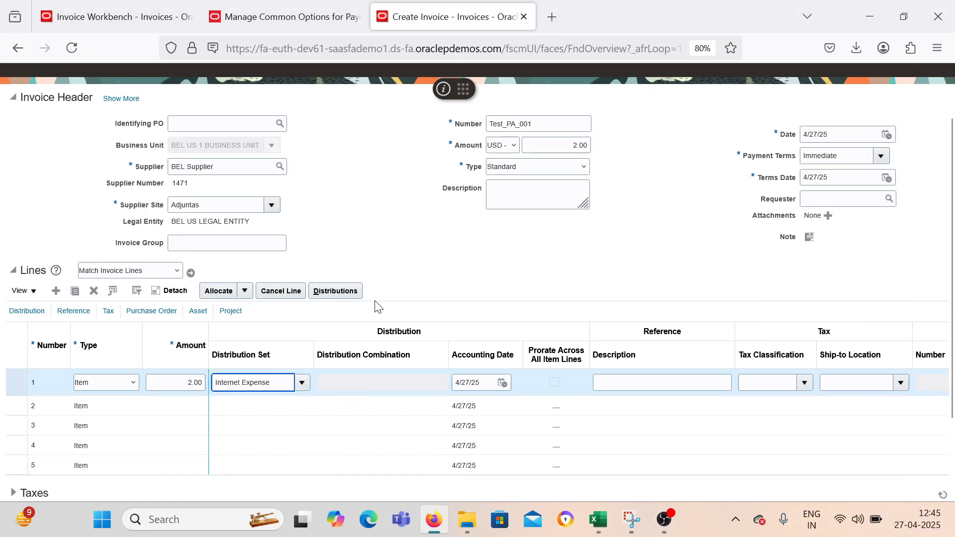
Try to validate invoice Test_PA_001.
scroll(443, 290, "up", 2)
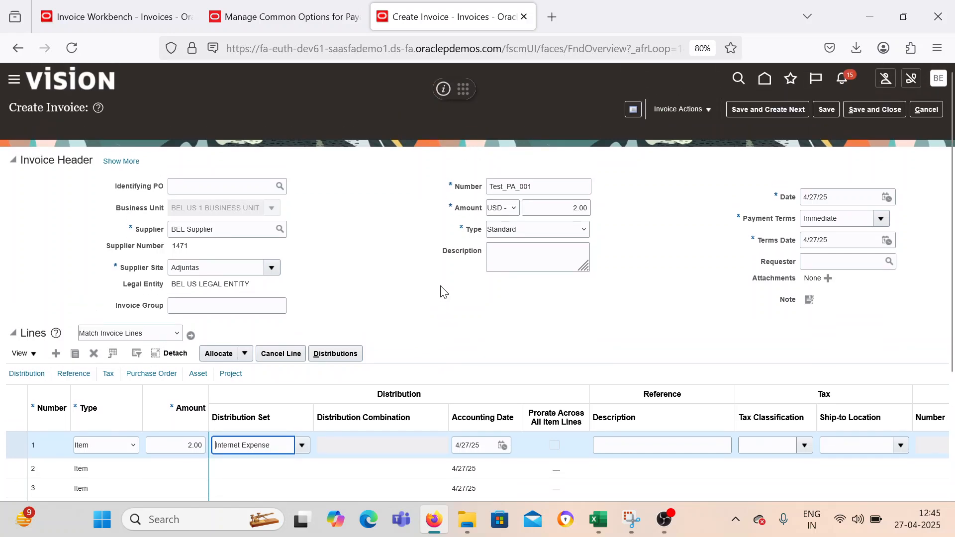
left_click(735, 271)
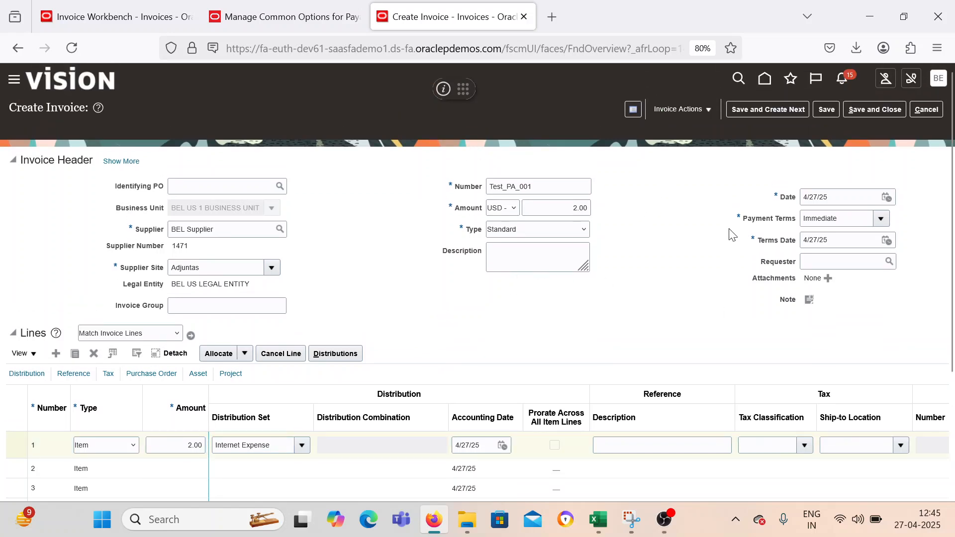
left_click(710, 109)
left_click(684, 163)
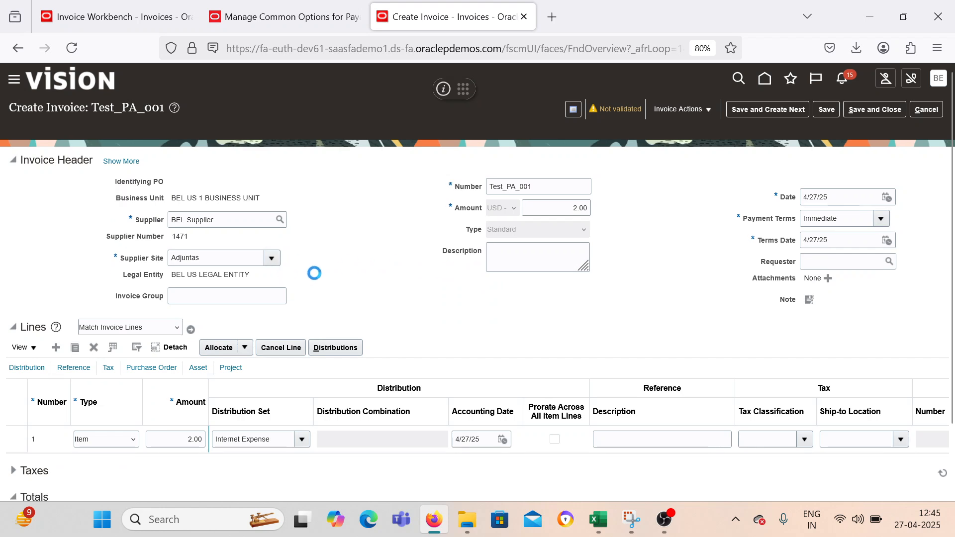
left_click(680, 111)
left_click(677, 163)
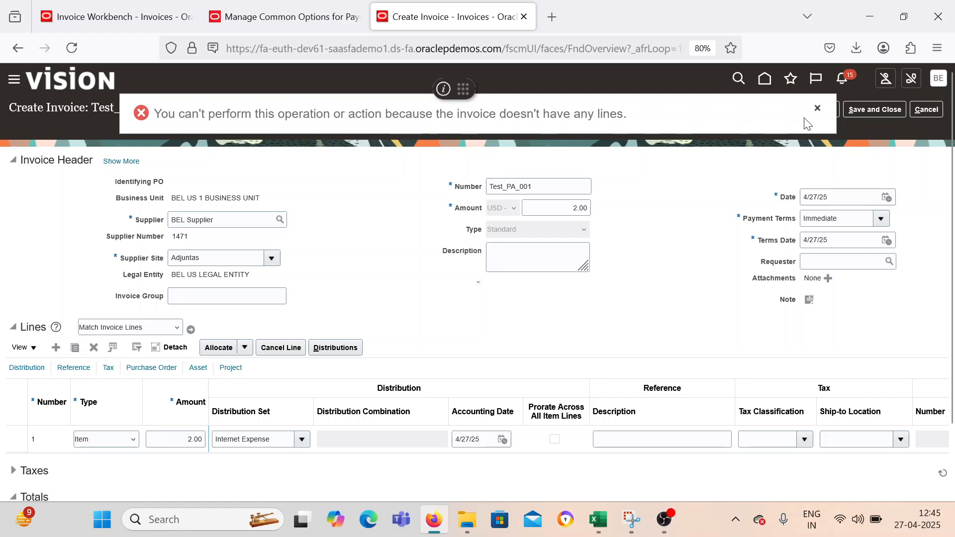
Check the status summary of invoice Test_PA_001, retry its validation, and cancel out of the invoice.
left_click(818, 108)
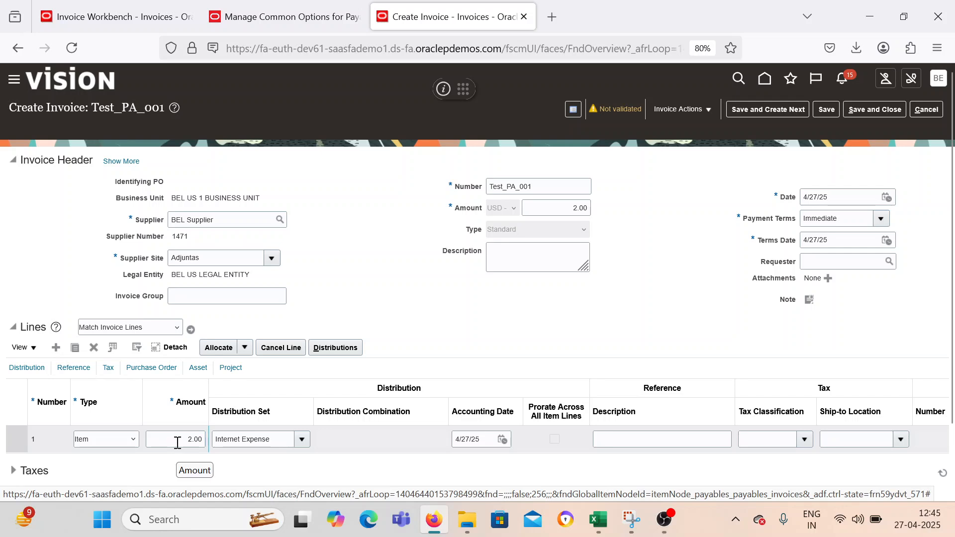
left_click(628, 110)
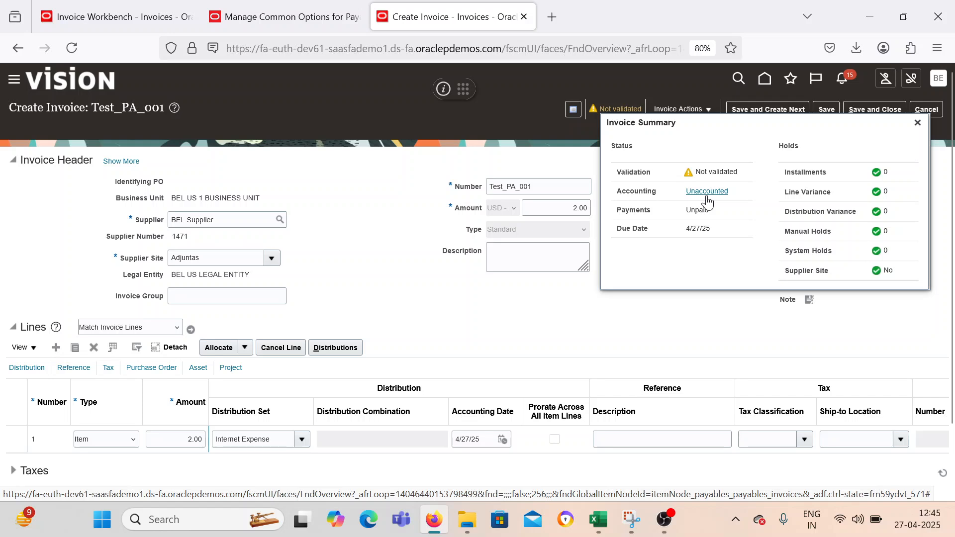
left_click(918, 122)
left_click(680, 110)
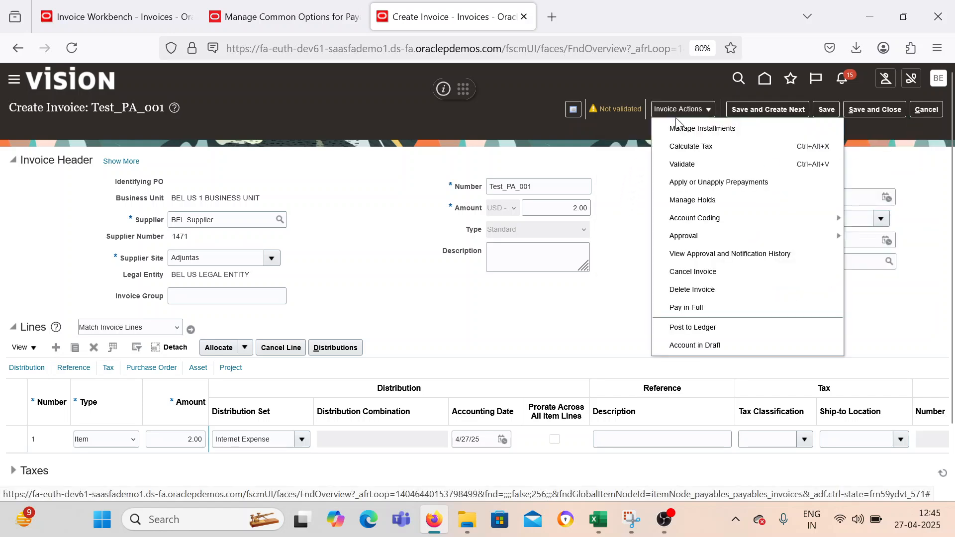
left_click(682, 164)
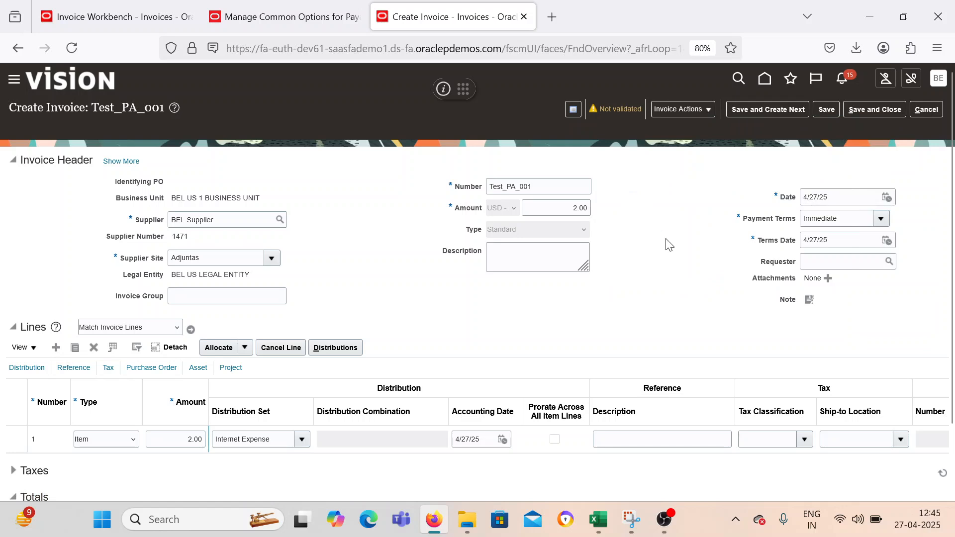
left_click(920, 112)
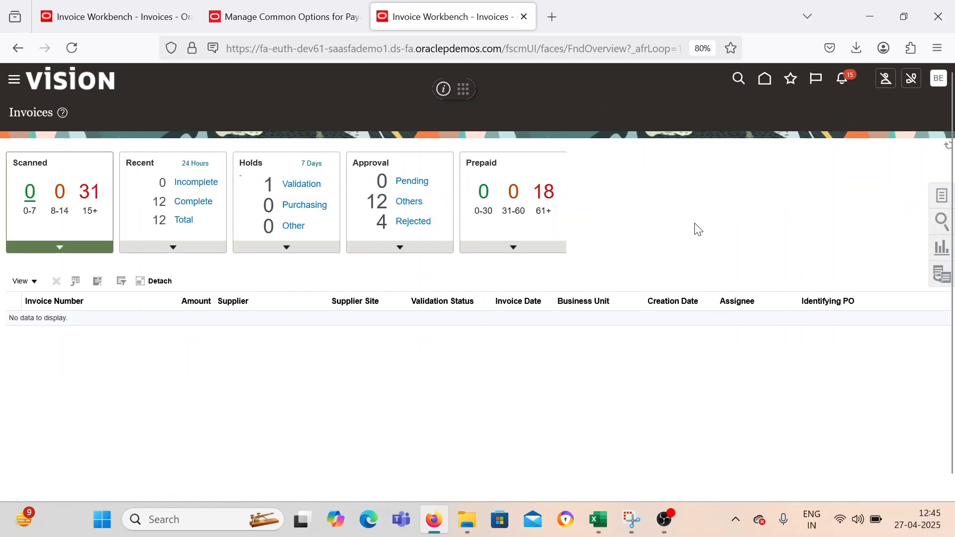
Start a new invoice for BEL Supplier in BEL US 1 BUSINESS UNIT.
left_click(942, 195)
left_click(841, 120)
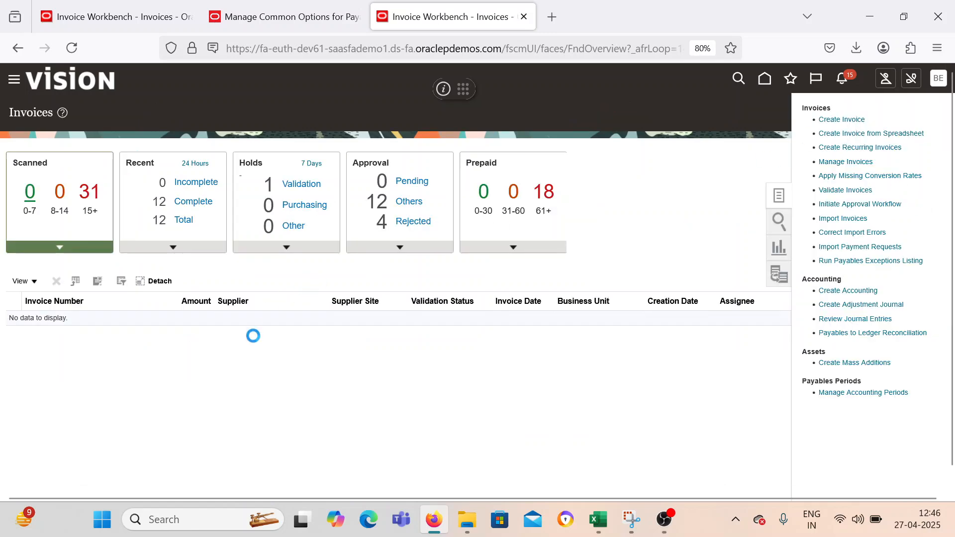
left_click(271, 208)
left_click(249, 247)
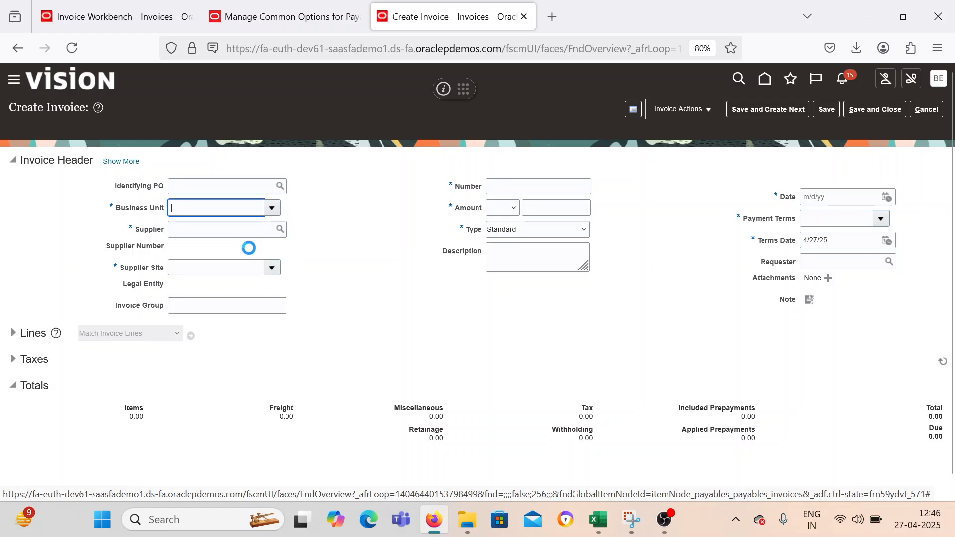
left_click(250, 230)
type("BEL Supplier")
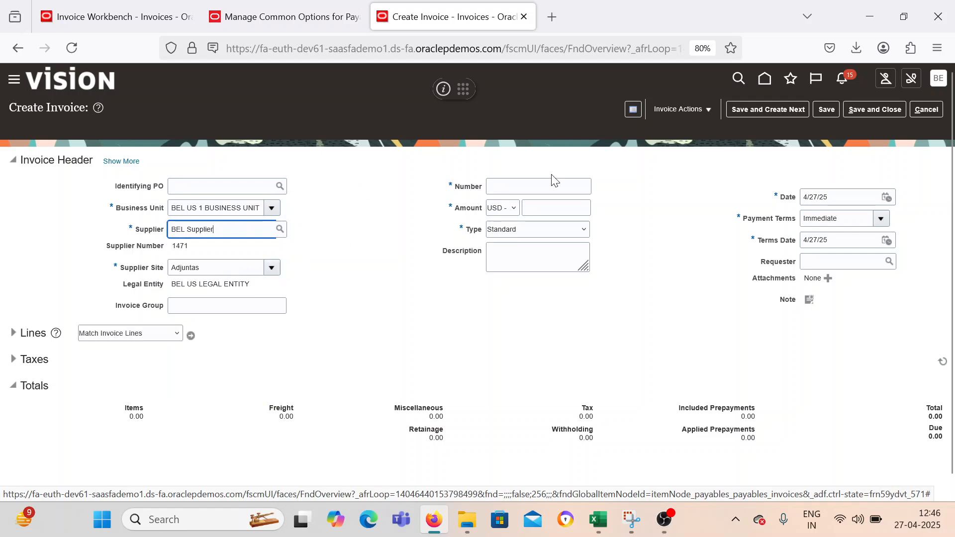
Give the invoice the number Tset_PA_002 and an amount of 20 USD, keeping the Standard type and Immediate payment terms.
left_click(541, 185)
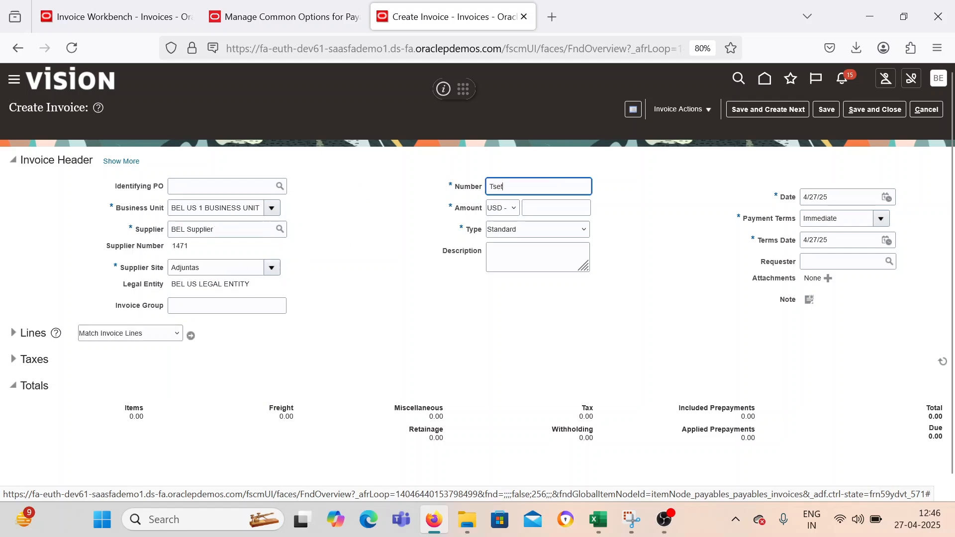
type("Tset_PA_002")
key("Tab")
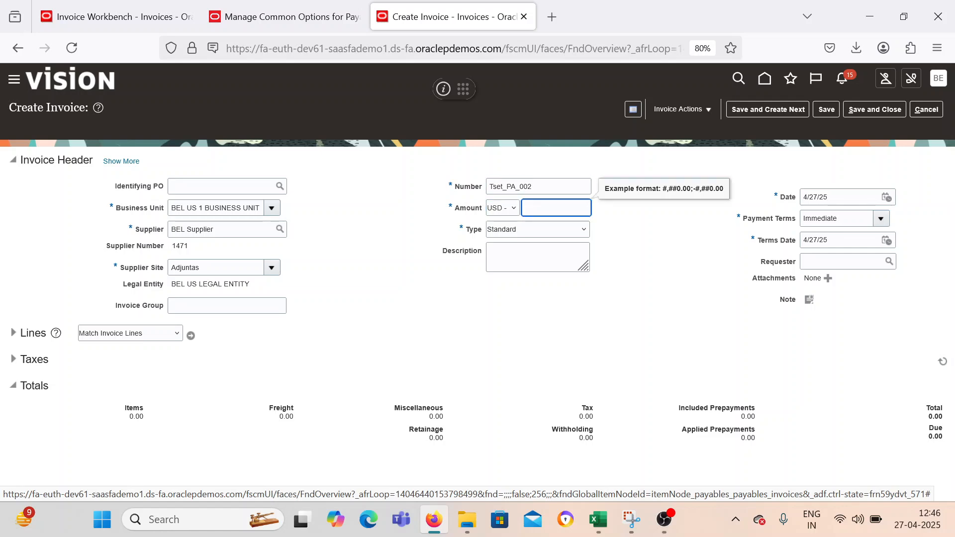
type("20")
key("Tab")
key("Tab")
key("Tab")
key("Tab")
key("Tab")
key("Tab")
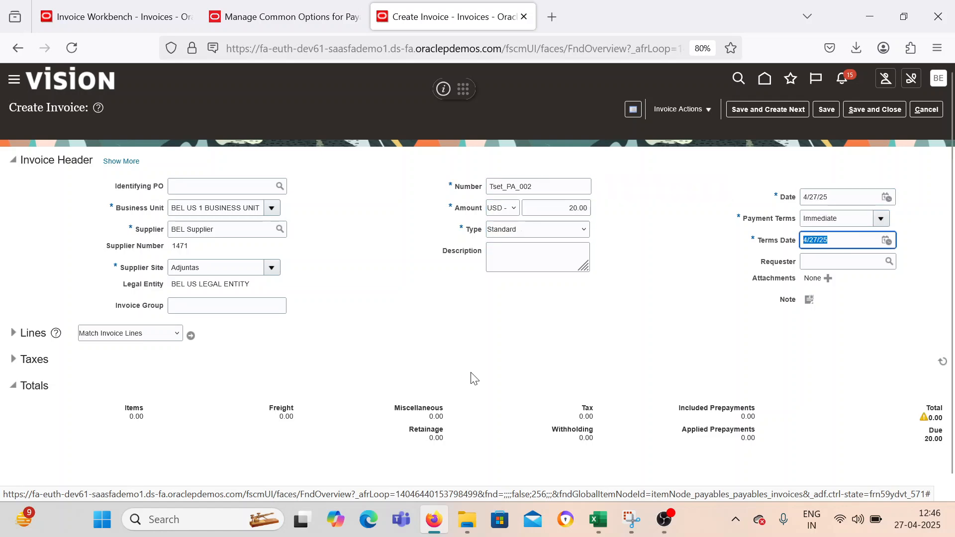
Fill in the first Item invoice line with an amount of 20 and the distribution set Internet Expense.
left_click(18, 334)
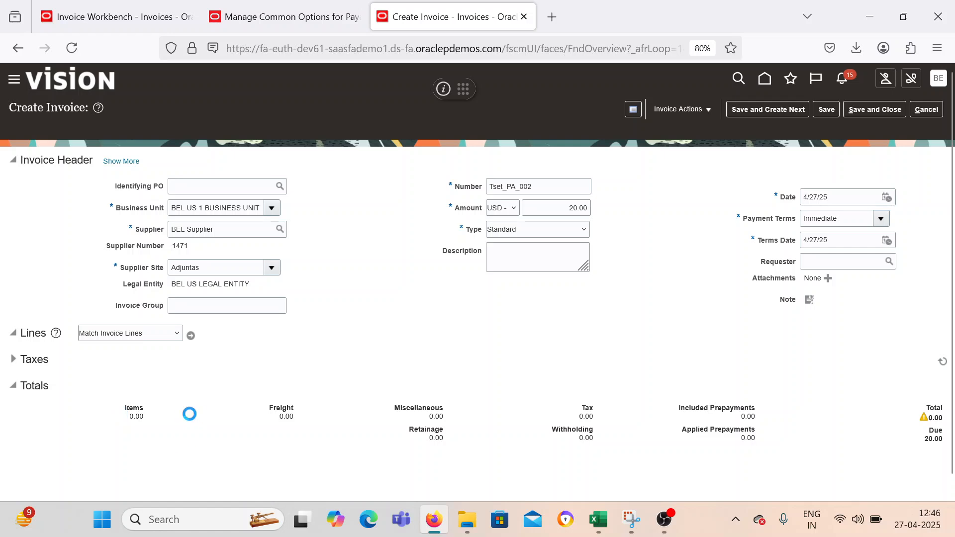
left_click(181, 440)
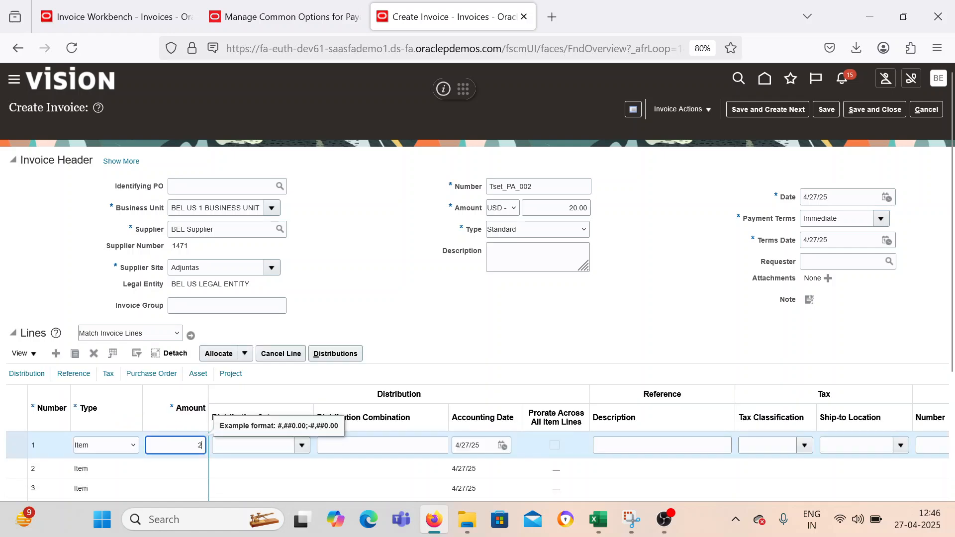
type("20")
key("Tab")
left_click(302, 445)
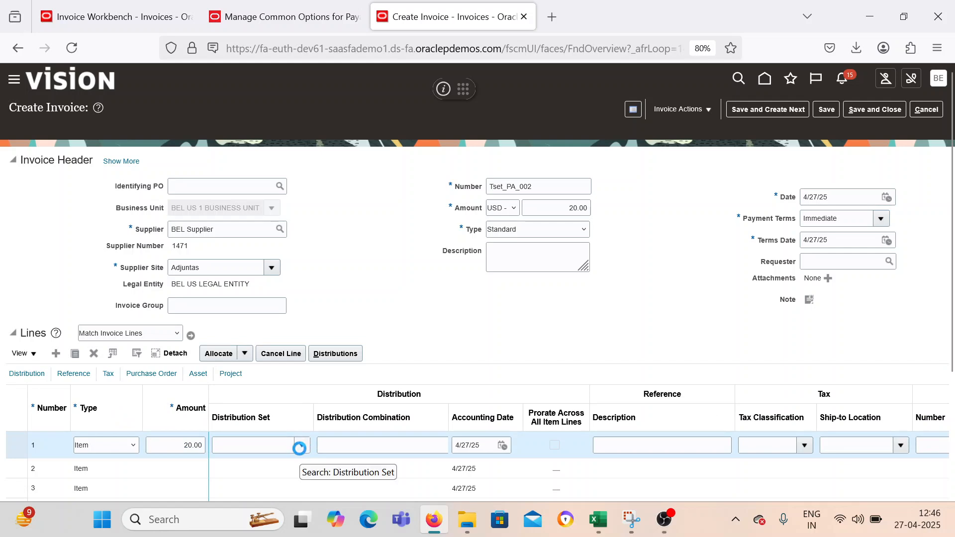
left_click(298, 373)
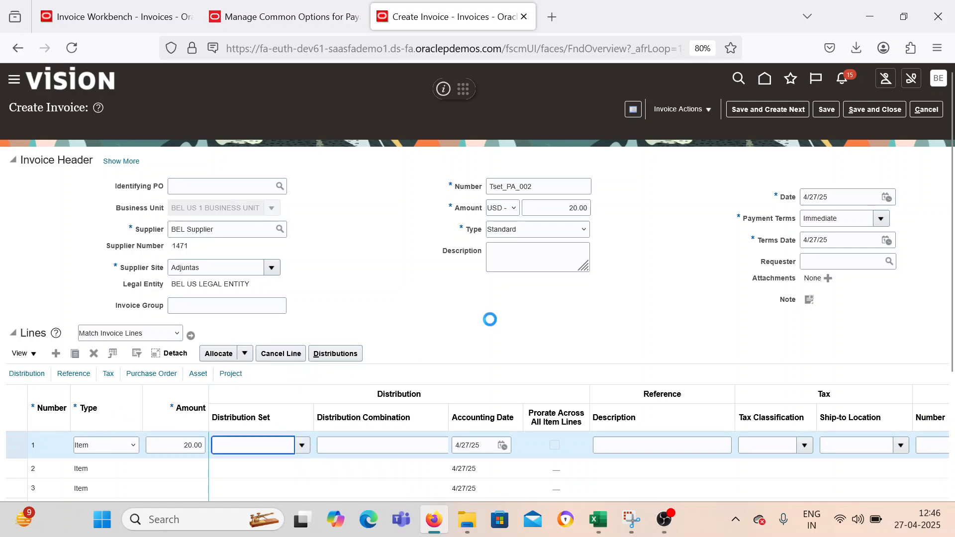
Try to validate invoice Tset_PA_002, continuing past the duplicate invoice warning.
left_click(694, 112)
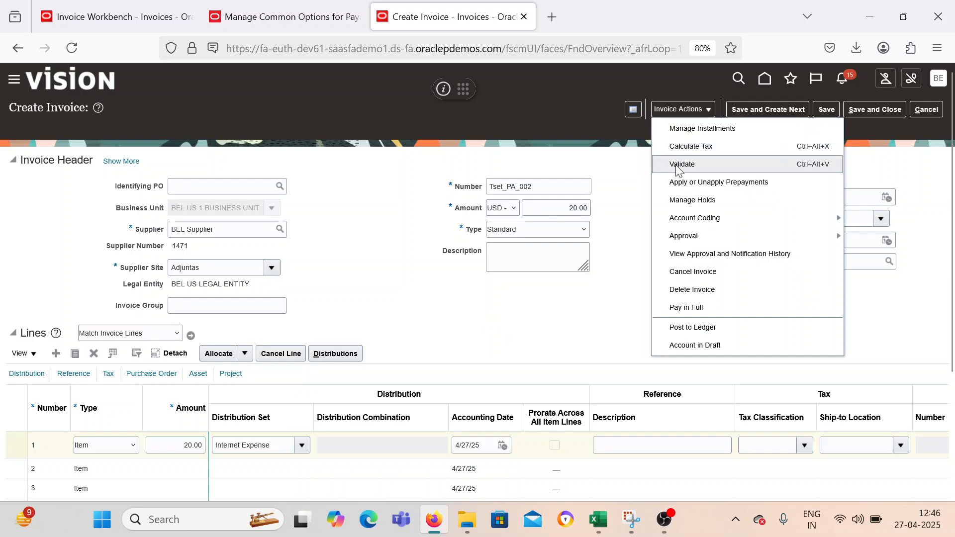
left_click(679, 162)
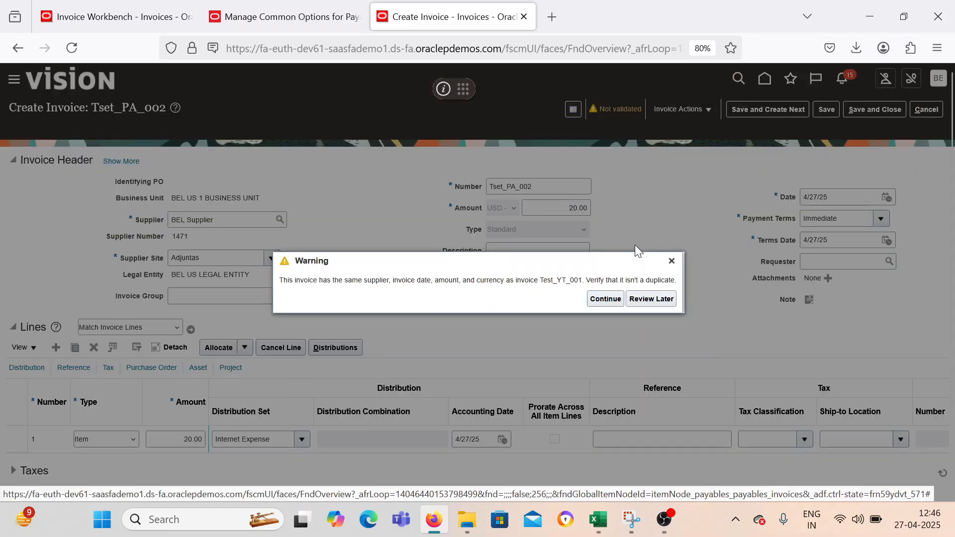
left_click(606, 299)
left_click(670, 106)
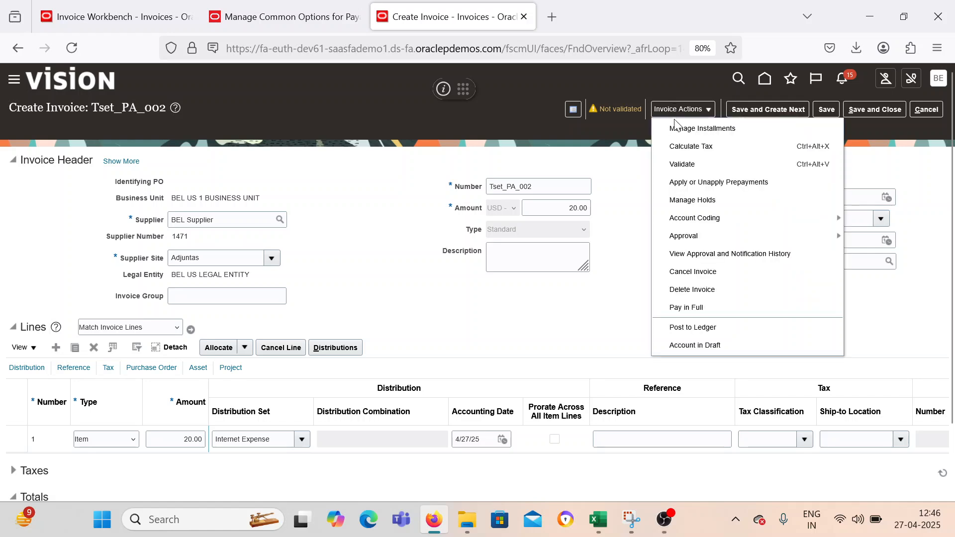
left_click(681, 163)
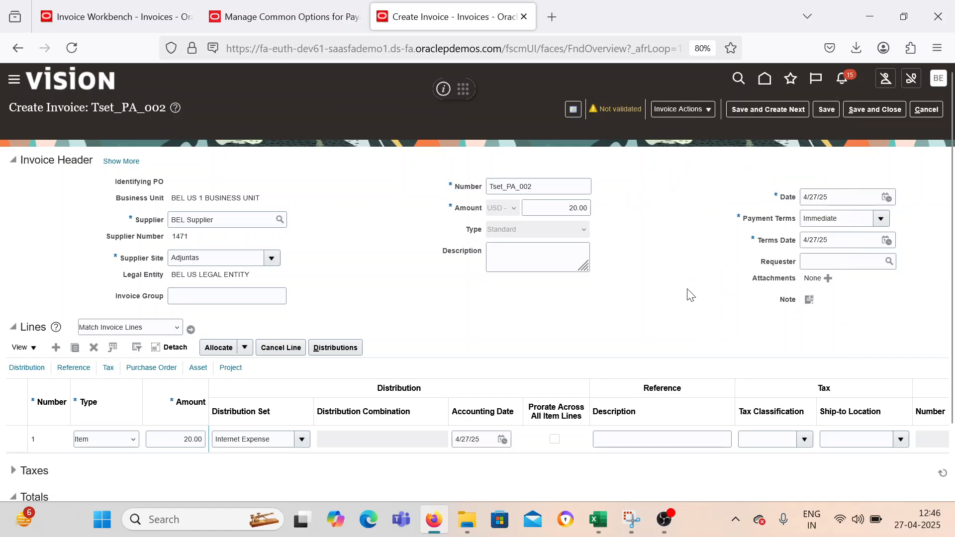
Review the line and totals of invoice Tset_PA_002, retry its validation, and cancel out of the invoice.
scroll(155, 411, "down", 2)
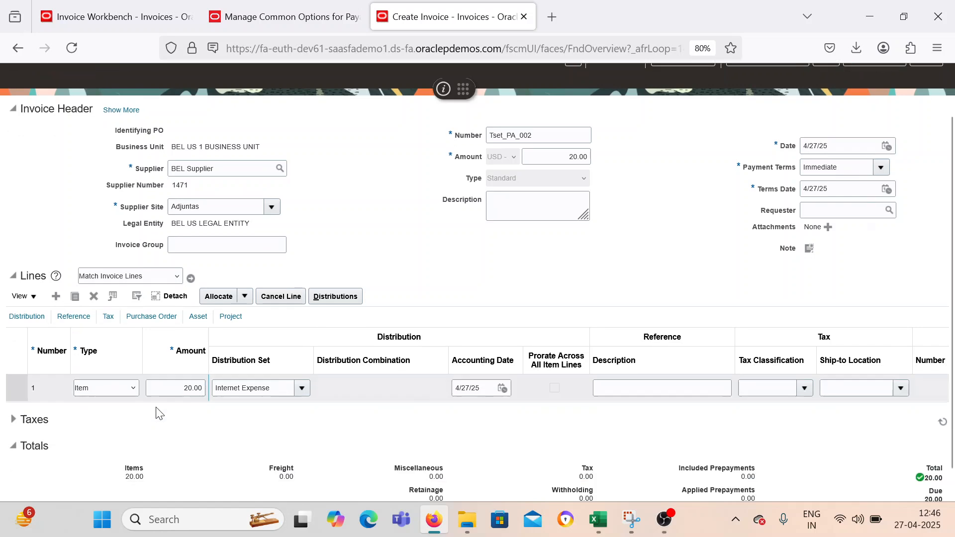
scroll(159, 411, "up", 2)
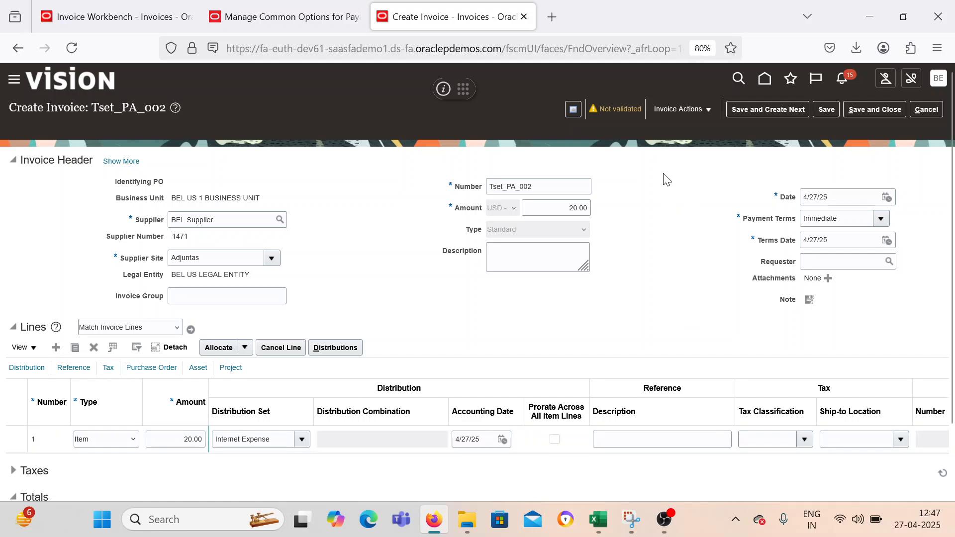
left_click(682, 109)
left_click(681, 162)
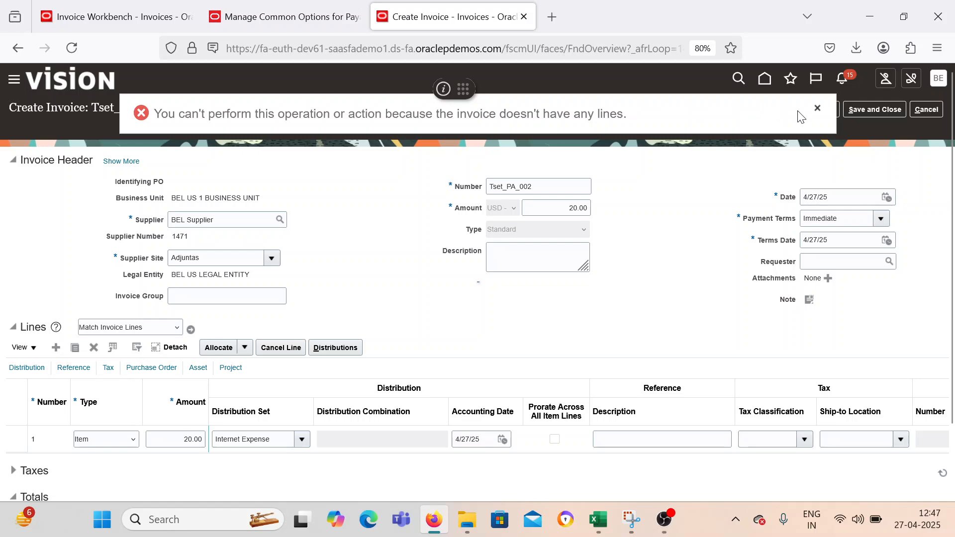
left_click(817, 109)
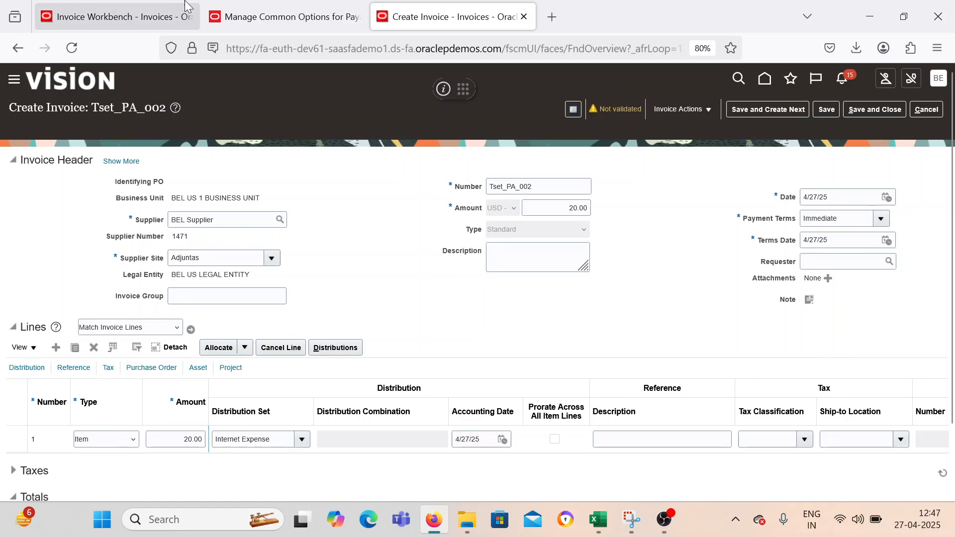
left_click(249, 16)
left_click(80, 6)
left_click(279, 17)
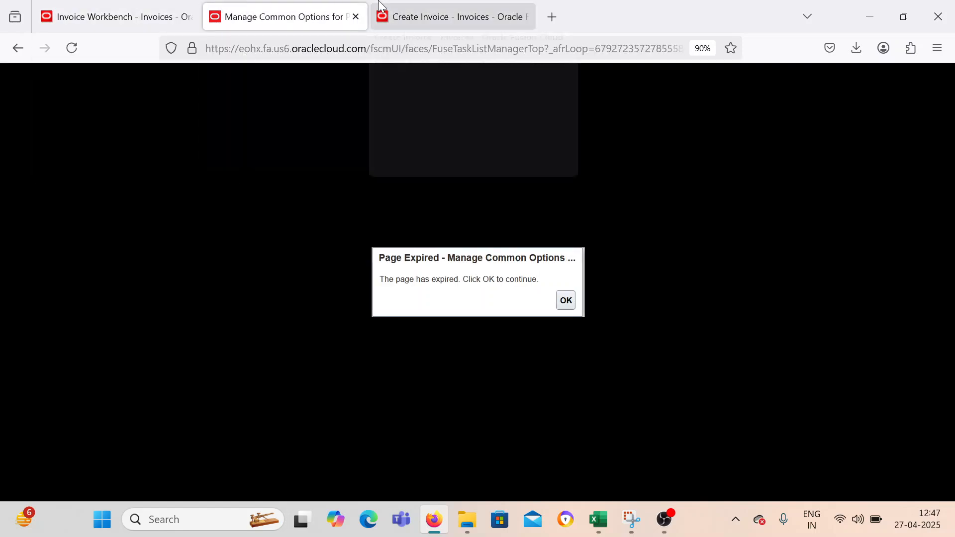
left_click(448, 17)
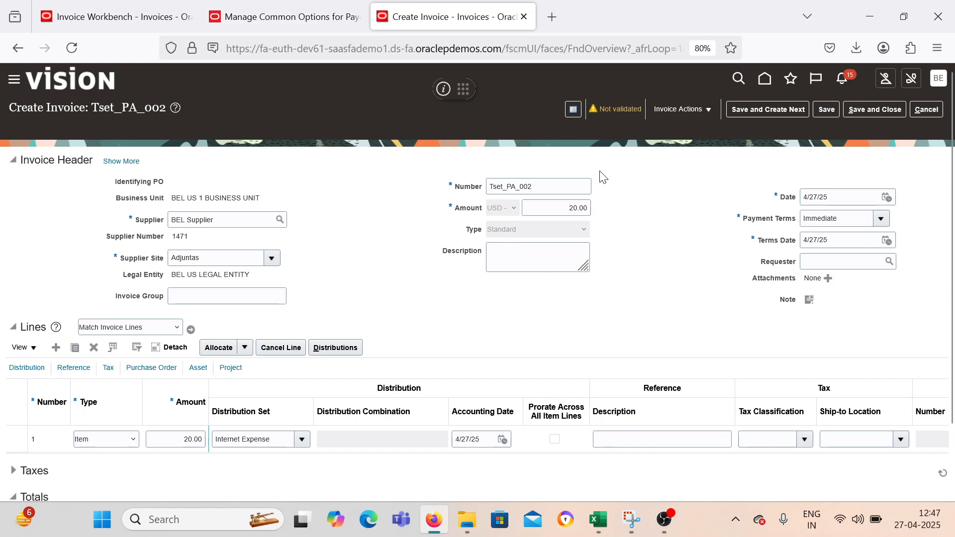
left_click(919, 109)
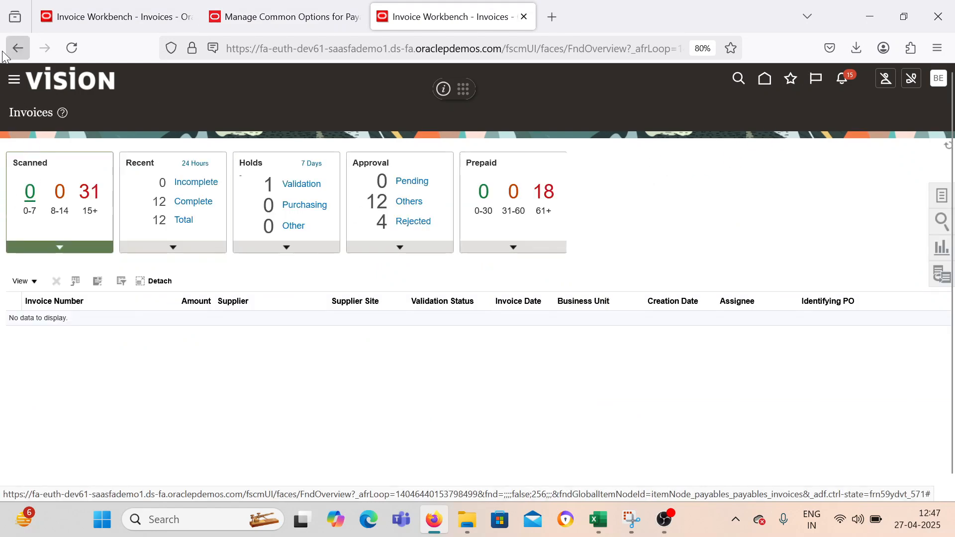
Start another invoice in BEL US 1 BUSINESS UNIT with BEL Supplier as the supplier.
left_click(942, 199)
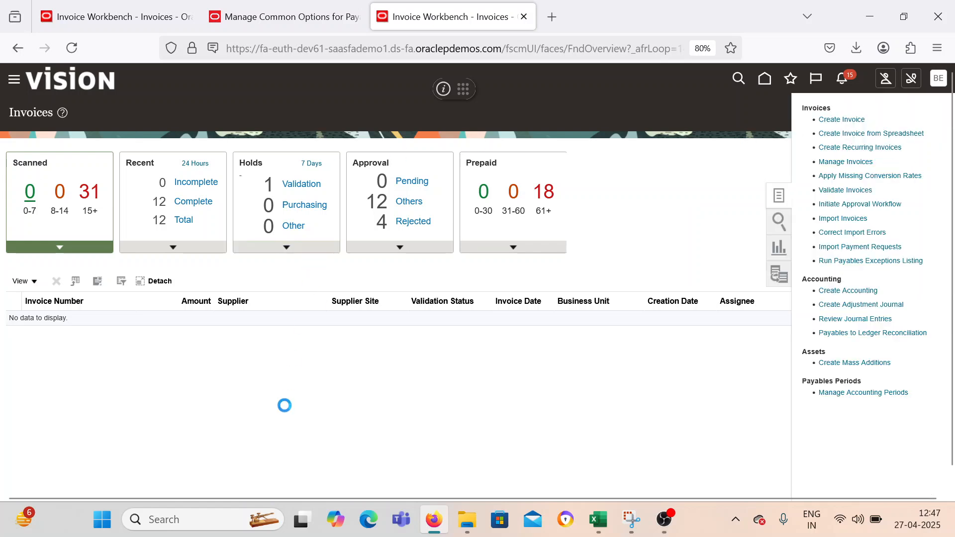
left_click(271, 208)
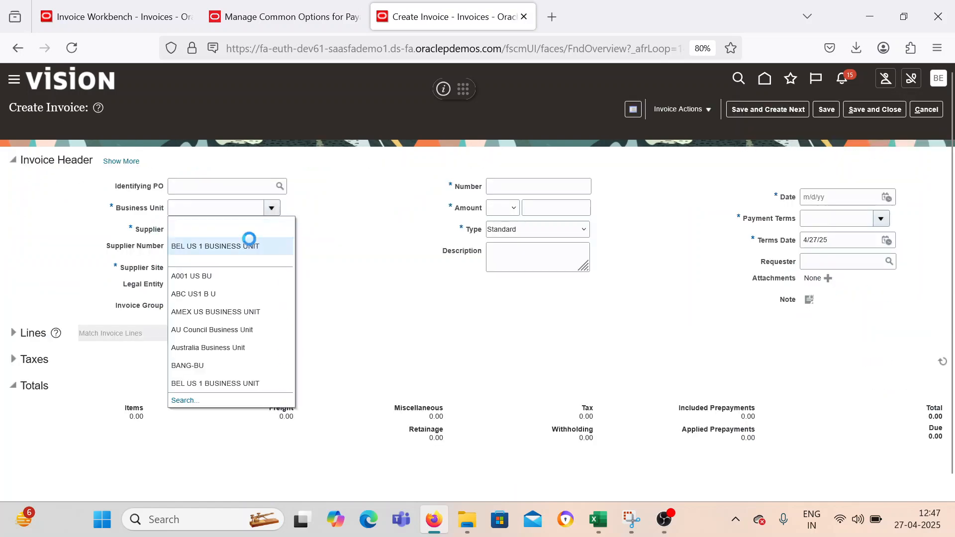
left_click(212, 234)
left_click(215, 230)
type("BEL")
key("Tab")
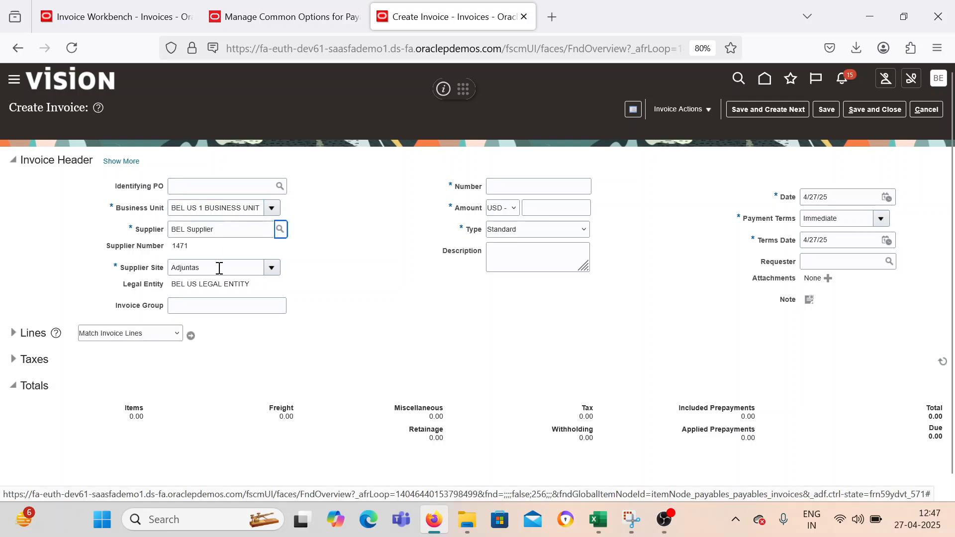
Set the invoice number to Tset_898989 and the amount to 20 USD, keeping the Standard type and Immediate payment terms.
left_click(495, 187)
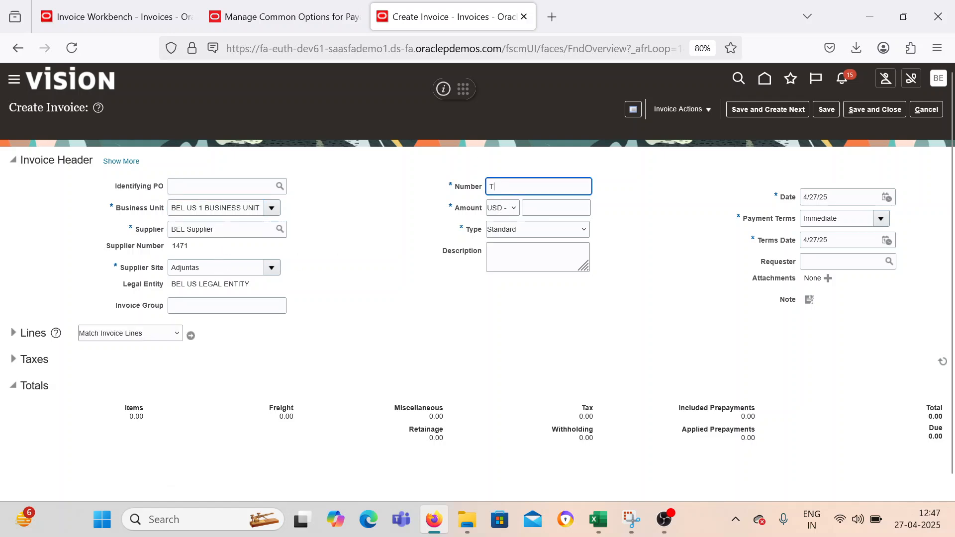
type("Tset_89")
key("Tab")
key("Tab")
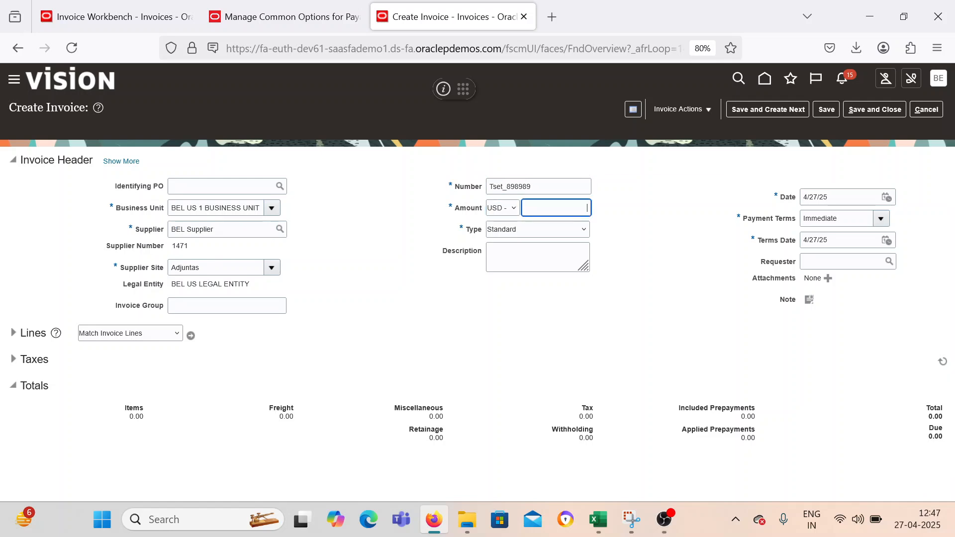
type("20")
key("Tab")
key("Tab")
key("Tab")
key("Tab")
key("Tab")
key("Tab")
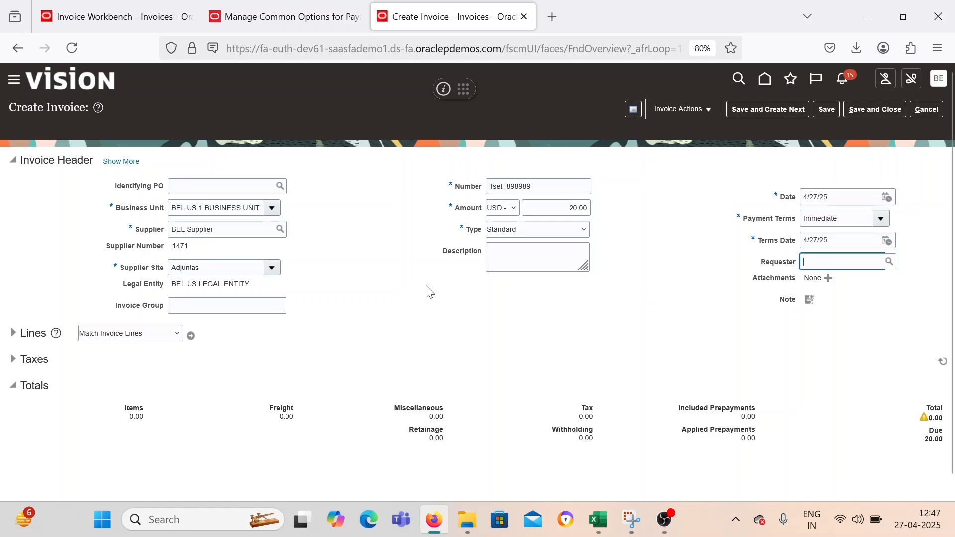
Add an Item line of 20.00 to invoice Tset_898989 with a distribution combination of company 1000, department 1000 and account 53410.
left_click(14, 333)
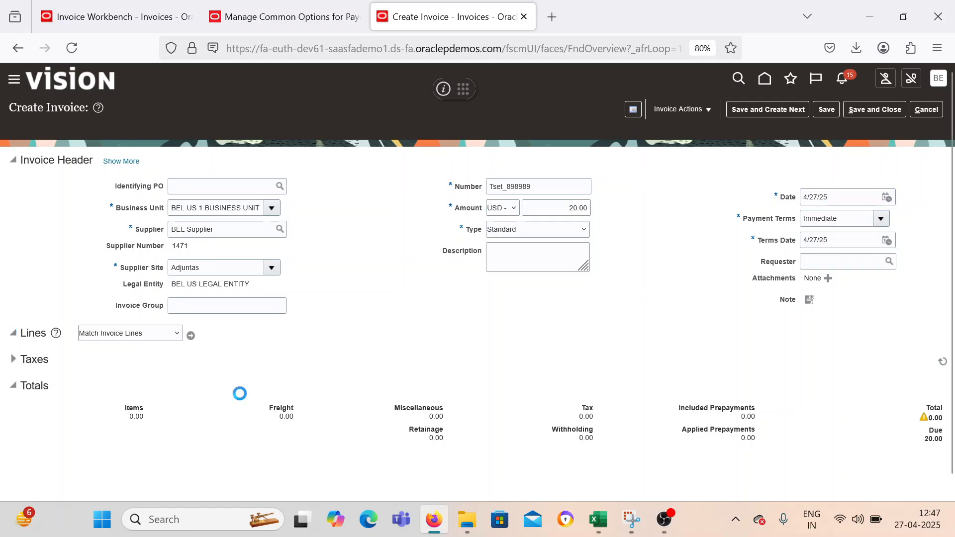
left_click(179, 442)
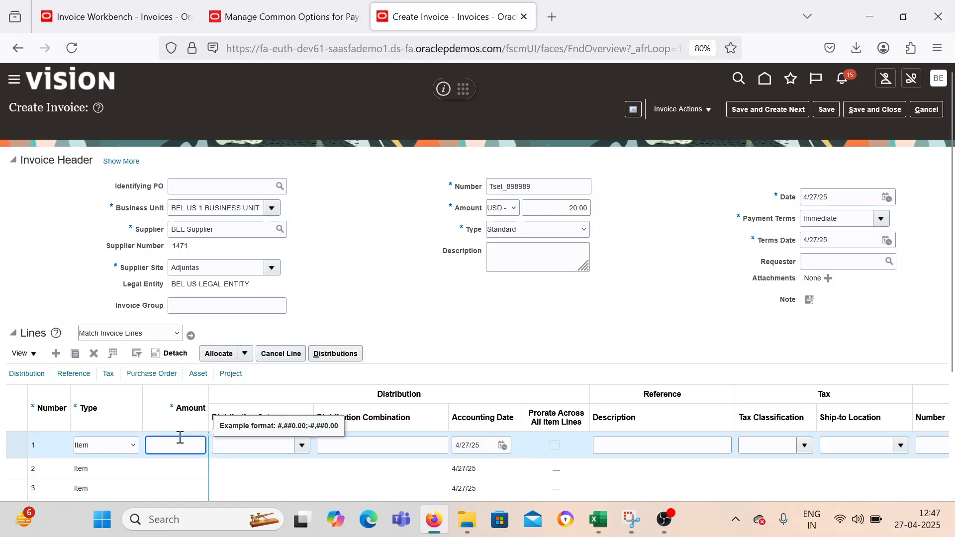
type("20")
key("Tab")
key("Tab")
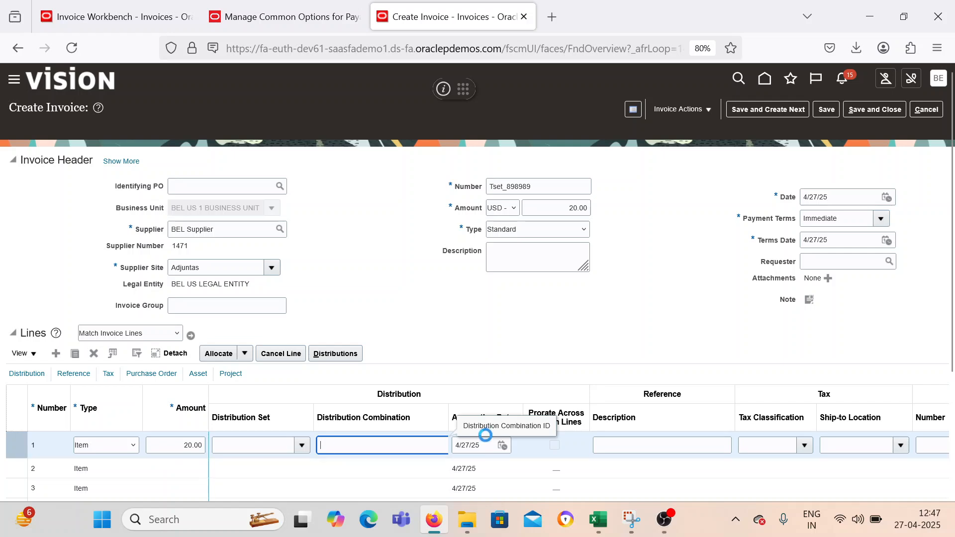
left_click(467, 427)
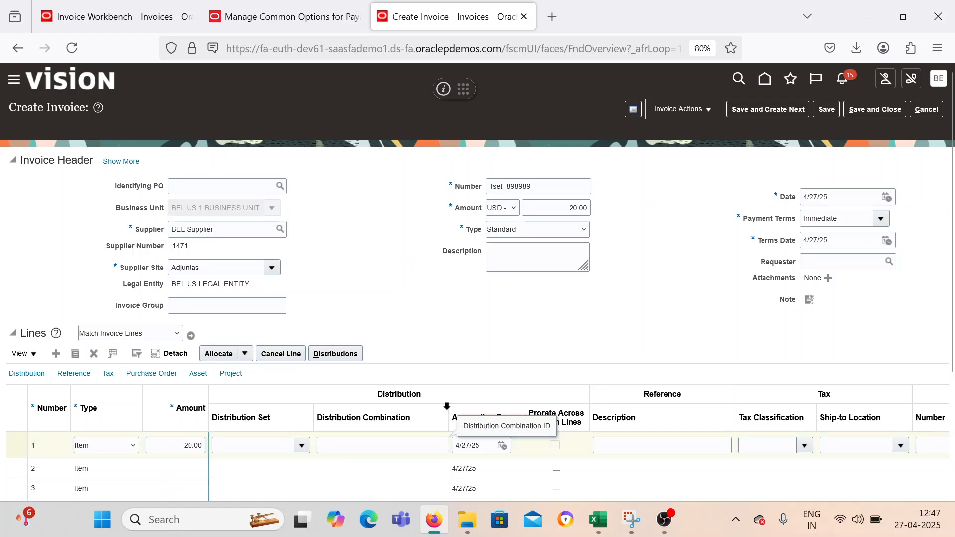
left_click_drag(448, 410, 507, 411)
left_click(458, 446)
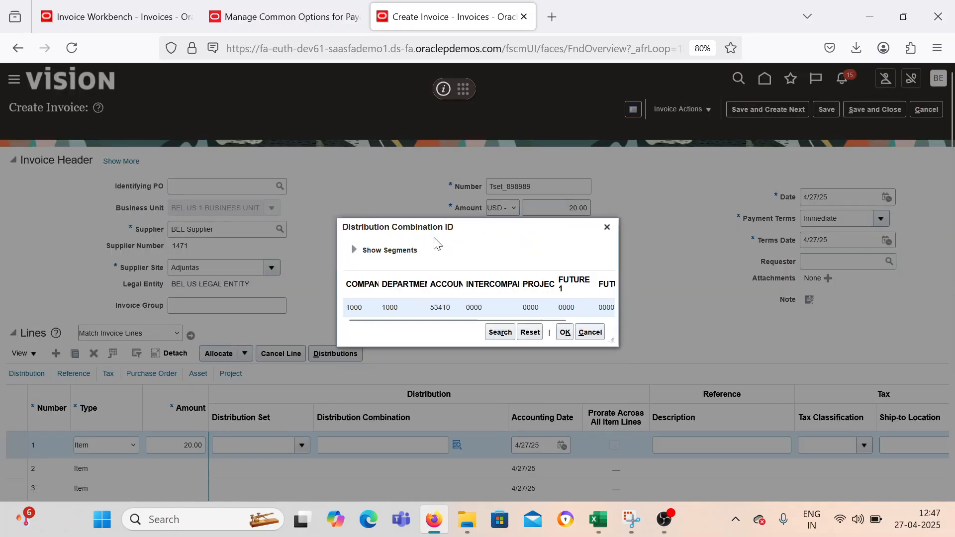
left_click(565, 332)
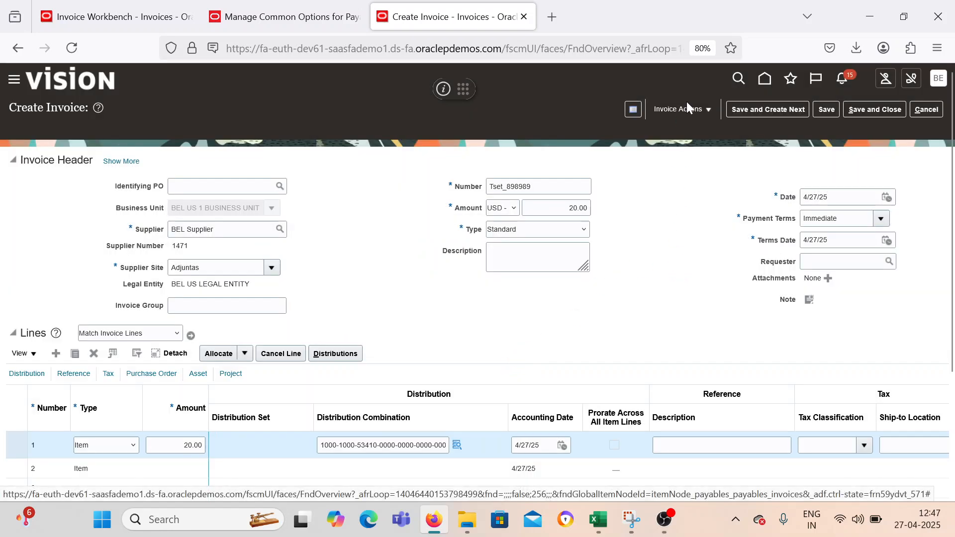
Try to validate invoice Tset_898989, continuing past the duplicate invoice warning, and retry the validation.
left_click(688, 109)
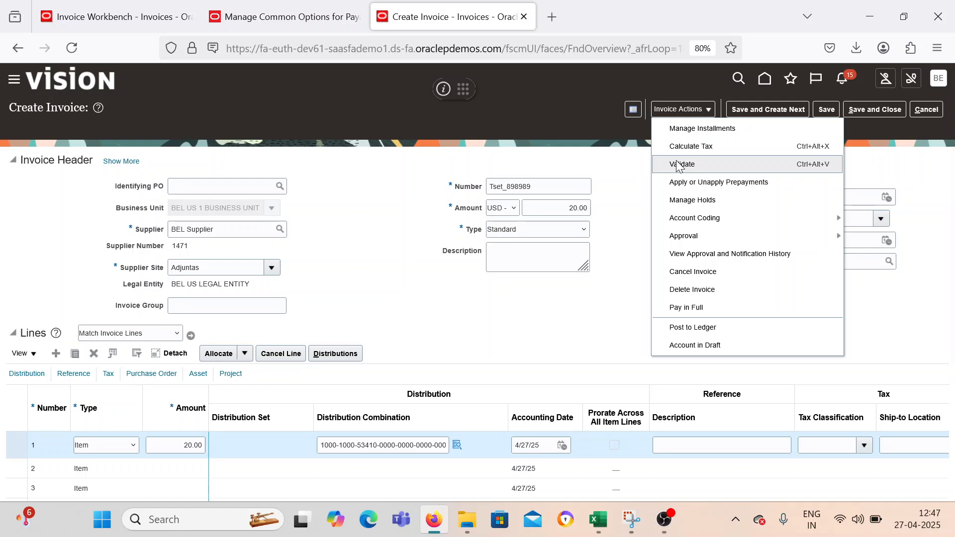
left_click(679, 166)
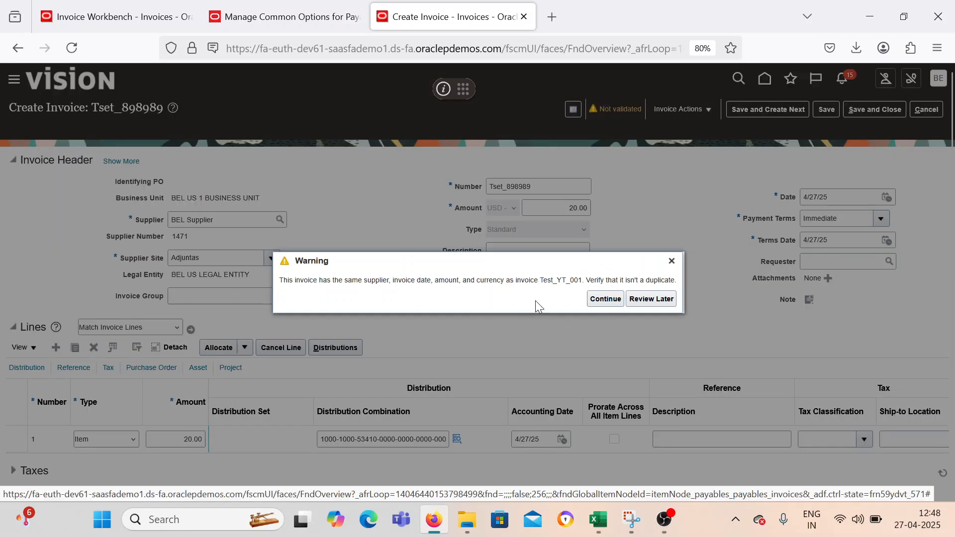
left_click(616, 301)
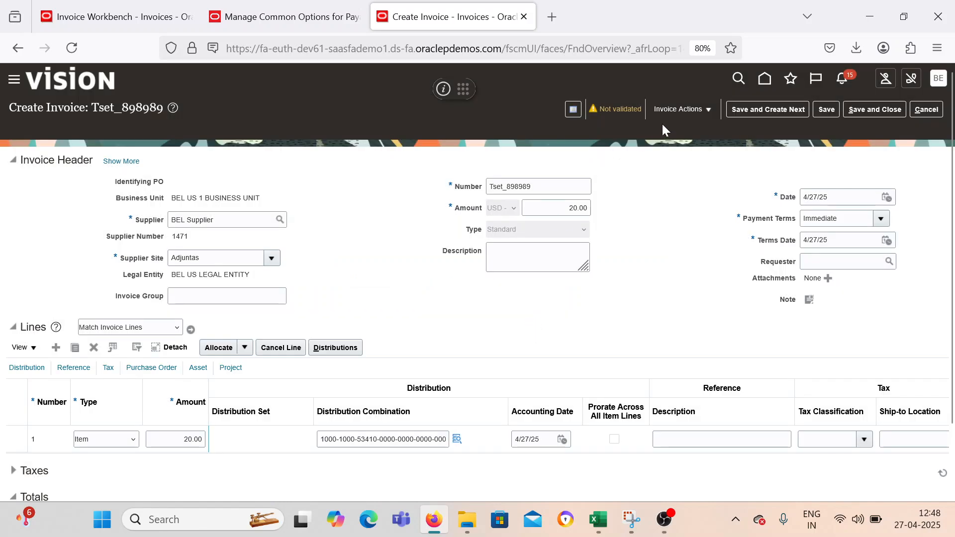
left_click(694, 109)
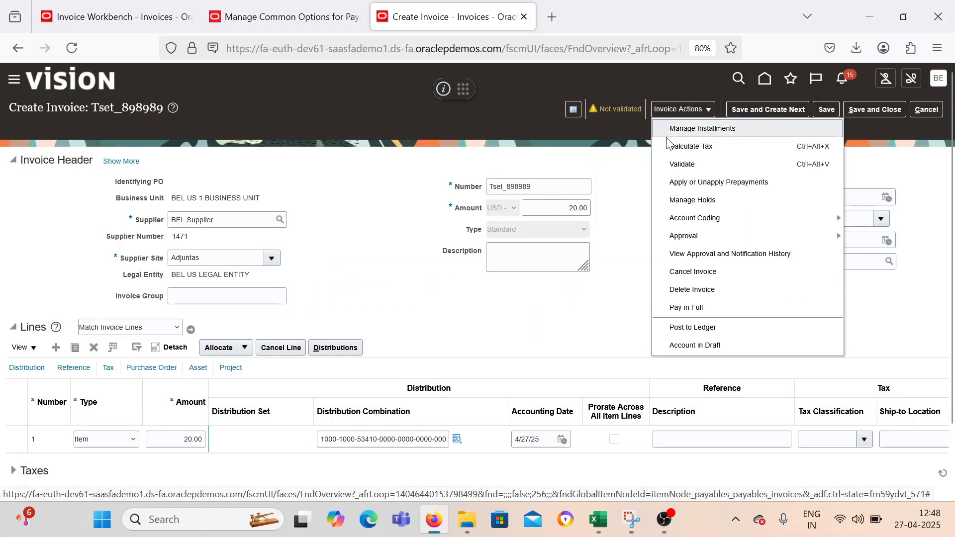
left_click(689, 160)
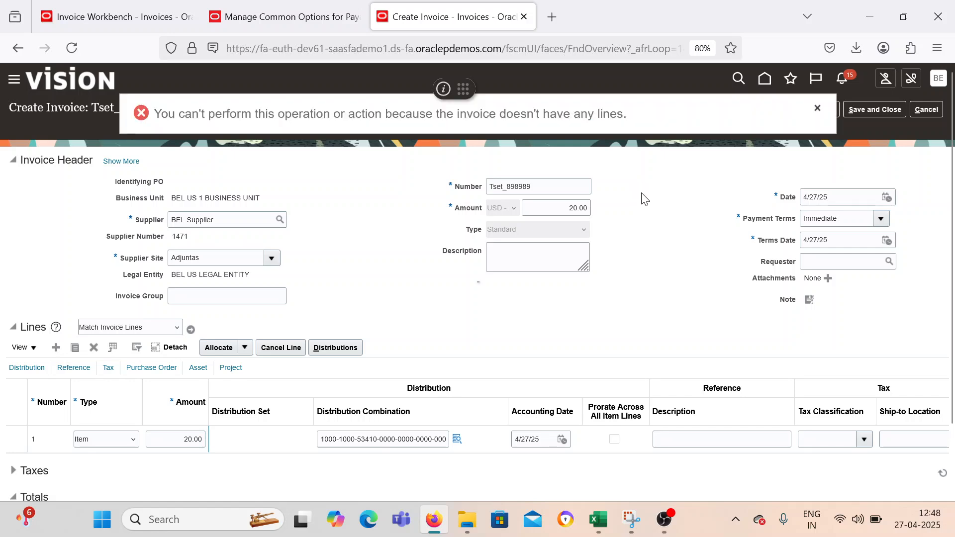
Switch to the other Oracle environment's Invoice Workbench and reload its expired page.
left_click(112, 17)
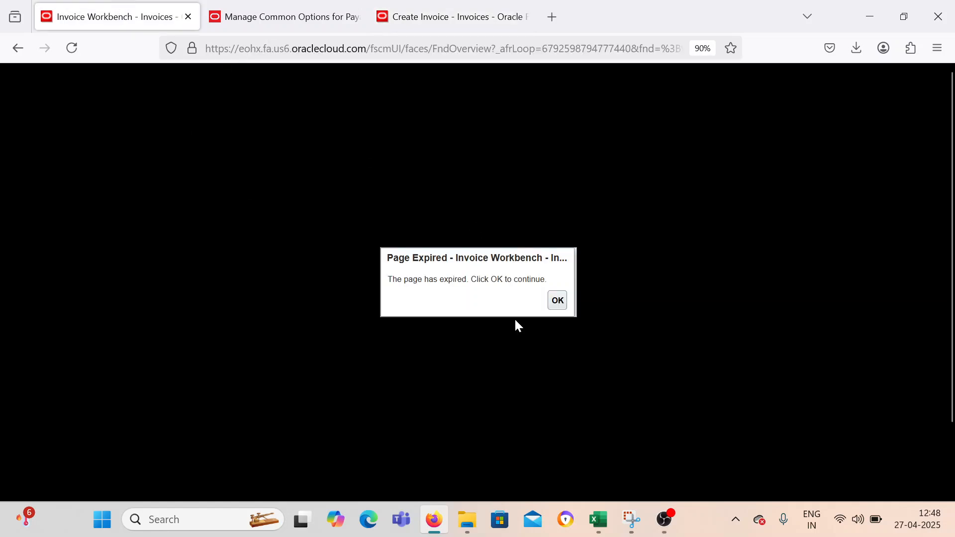
left_click(558, 301)
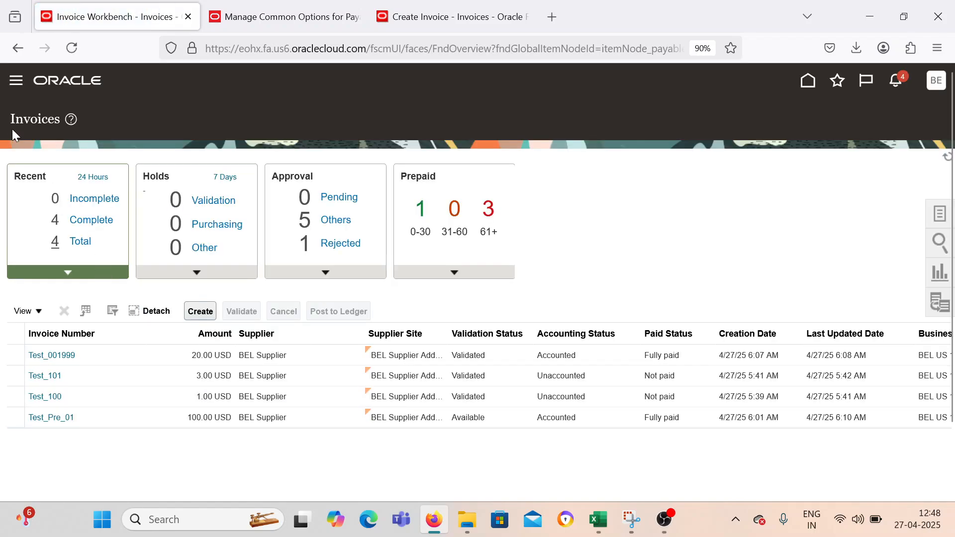
left_click(17, 82)
left_click(936, 80)
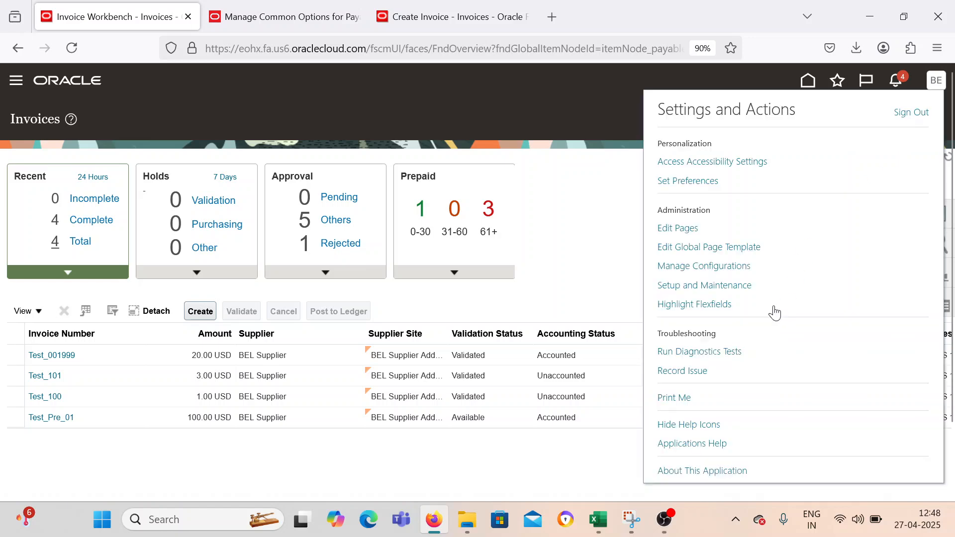
left_click(721, 291)
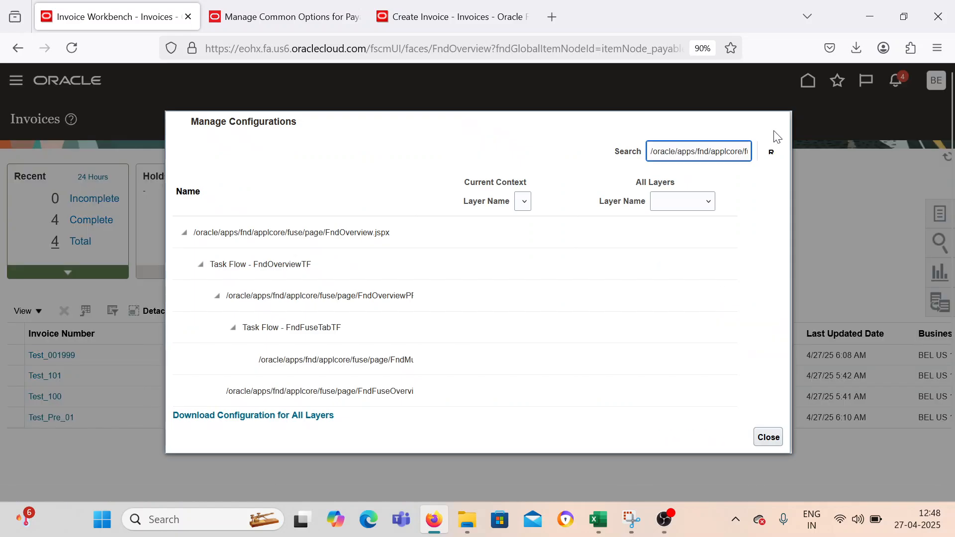
left_click(769, 437)
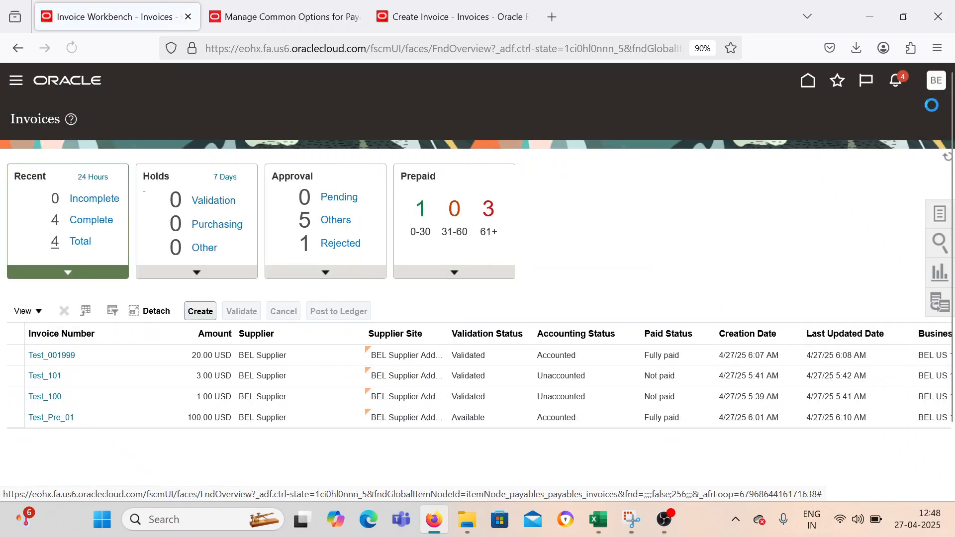
left_click(935, 82)
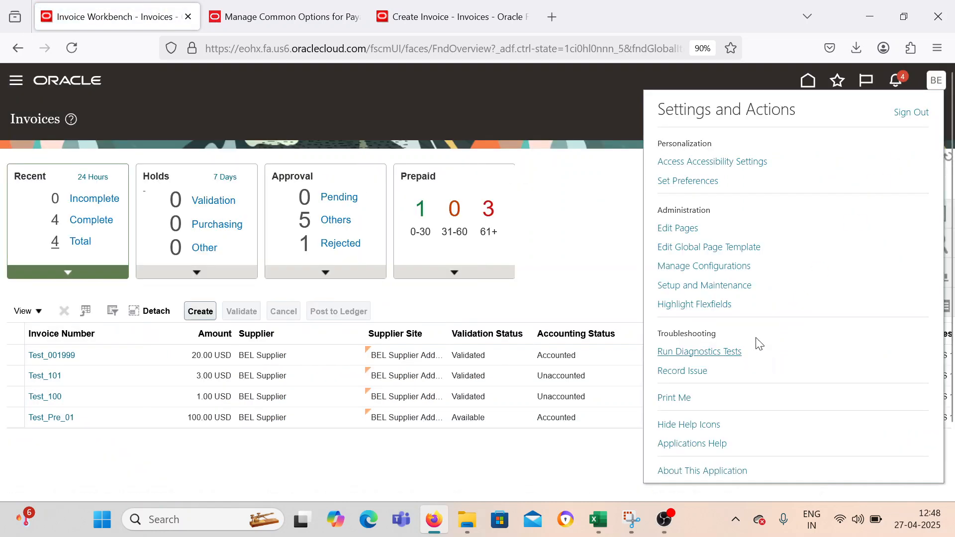
left_click(721, 285)
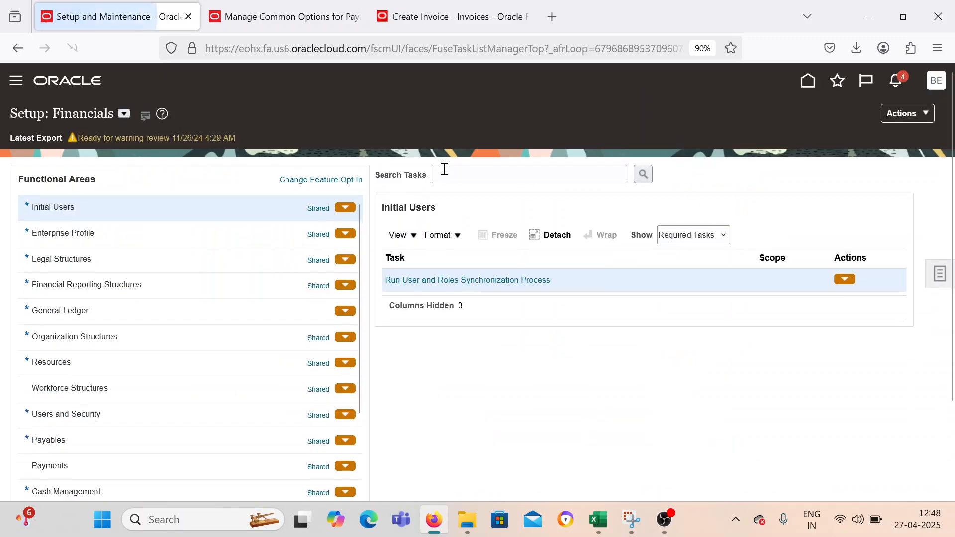
Go to the Suppliers work area under Procurement.
left_click(15, 81)
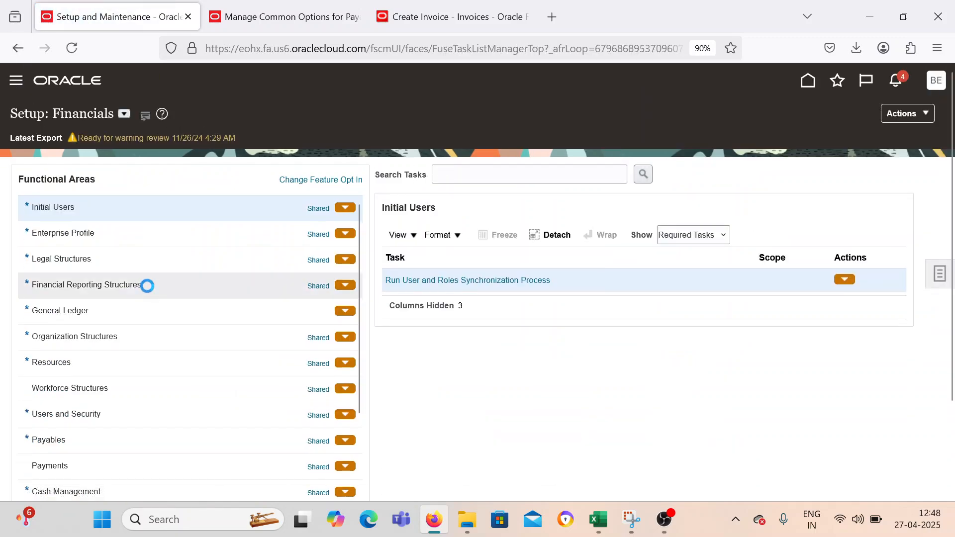
scroll(90, 331, "down", 3)
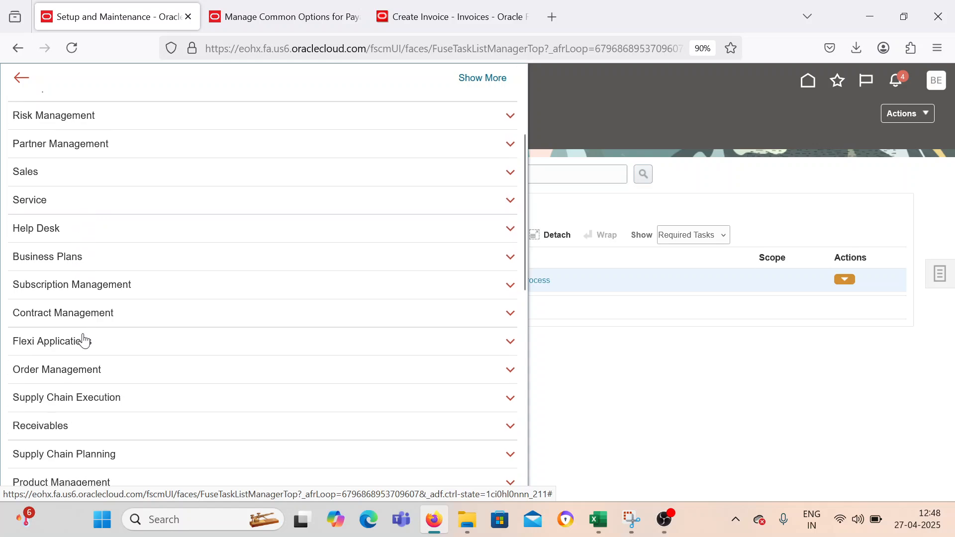
scroll(82, 334, "up", 3)
scroll(83, 330, "down", 8)
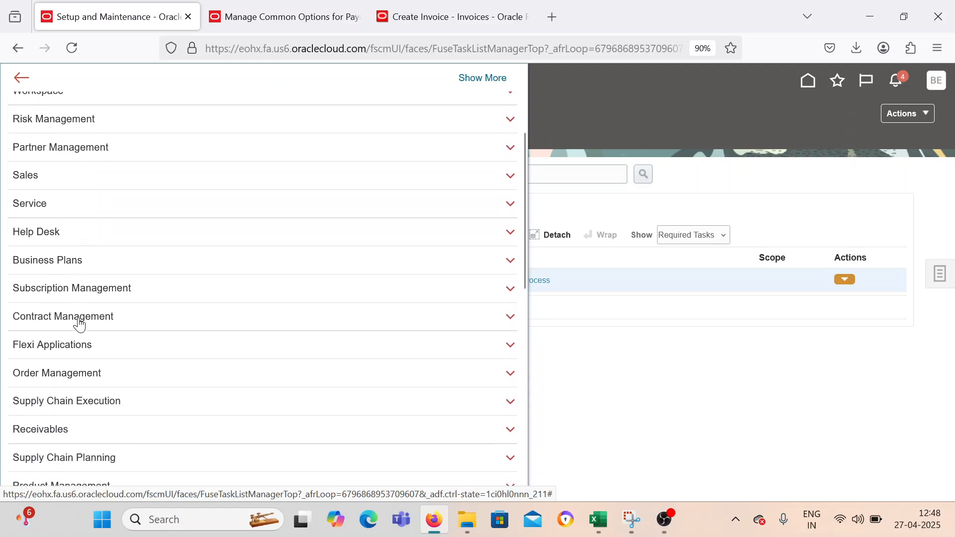
scroll(84, 378, "down", 4)
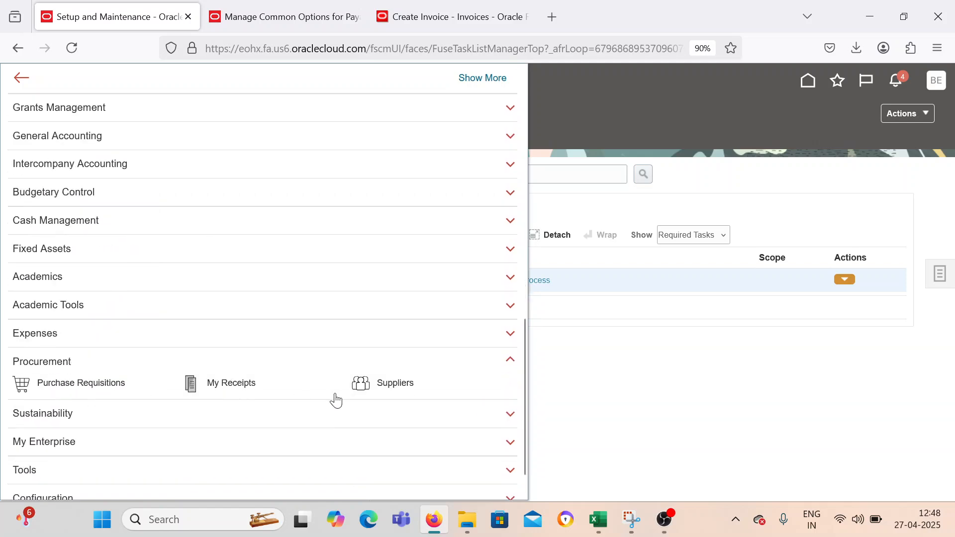
left_click(367, 388)
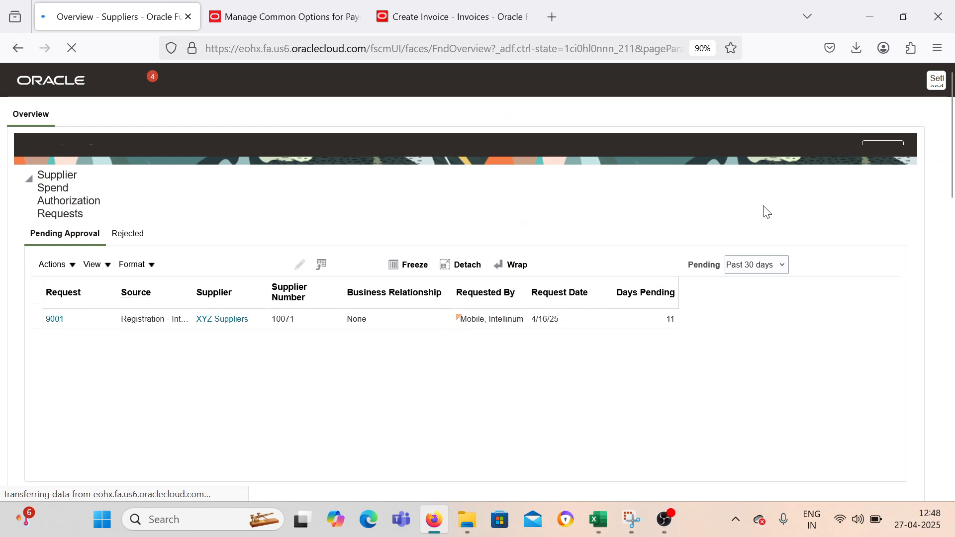
Search Manage Suppliers for BEL S and open BEL Supplier's site BEL Supplier Address for editing.
scroll(335, 386, "down", 1)
scroll(729, 277, "up", 1)
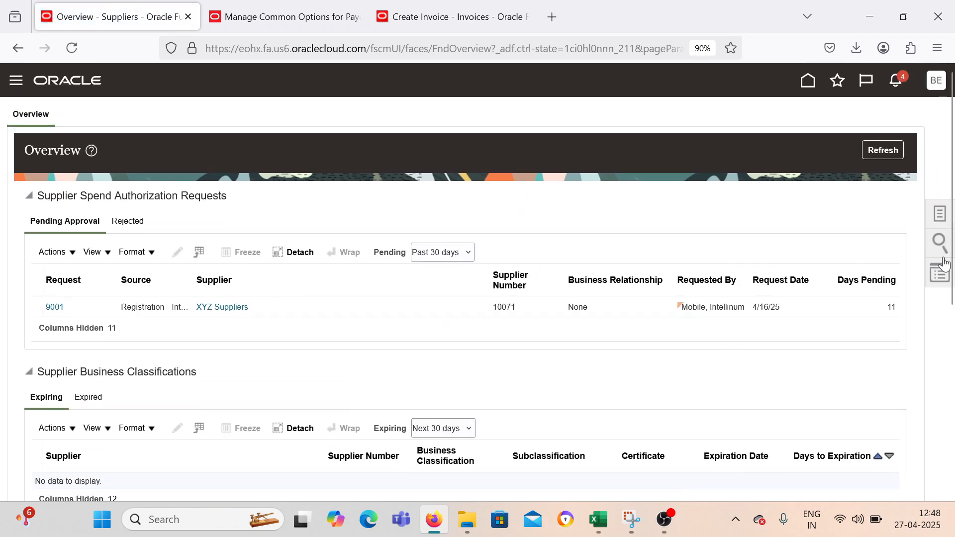
left_click(935, 219)
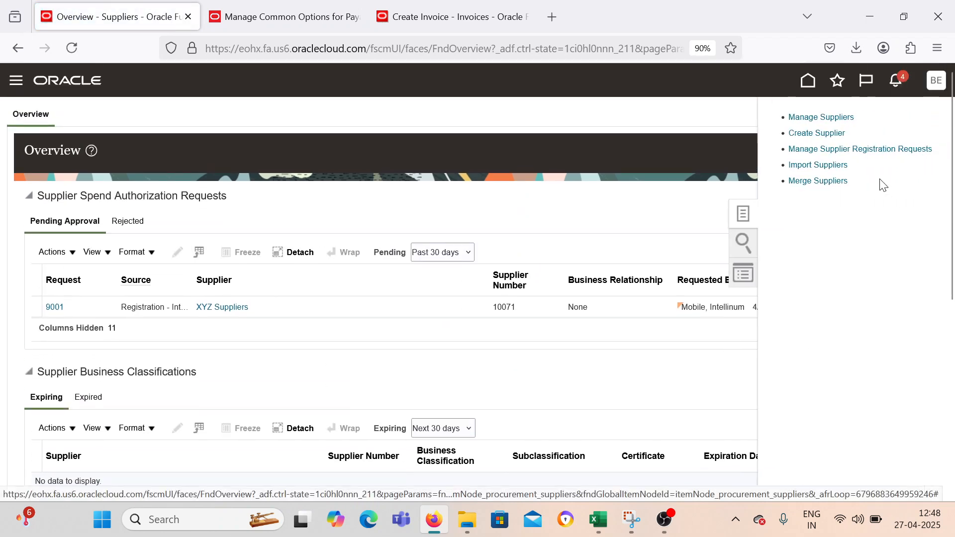
left_click(827, 117)
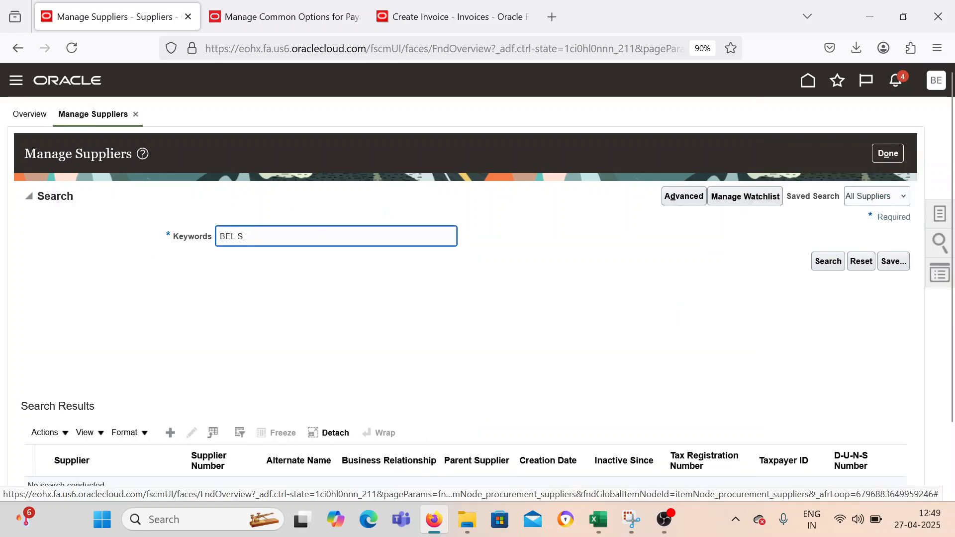
key("Return")
scroll(267, 381, "down", 2)
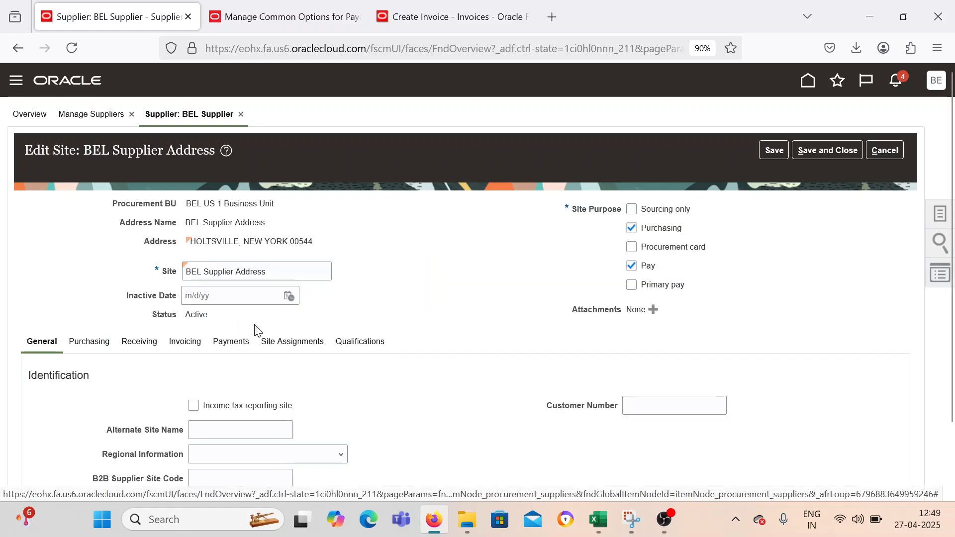
Enable Pay Each Invoice Alone in the payment specifications of the BEL Supplier Address site's payment attributes.
left_click(225, 341)
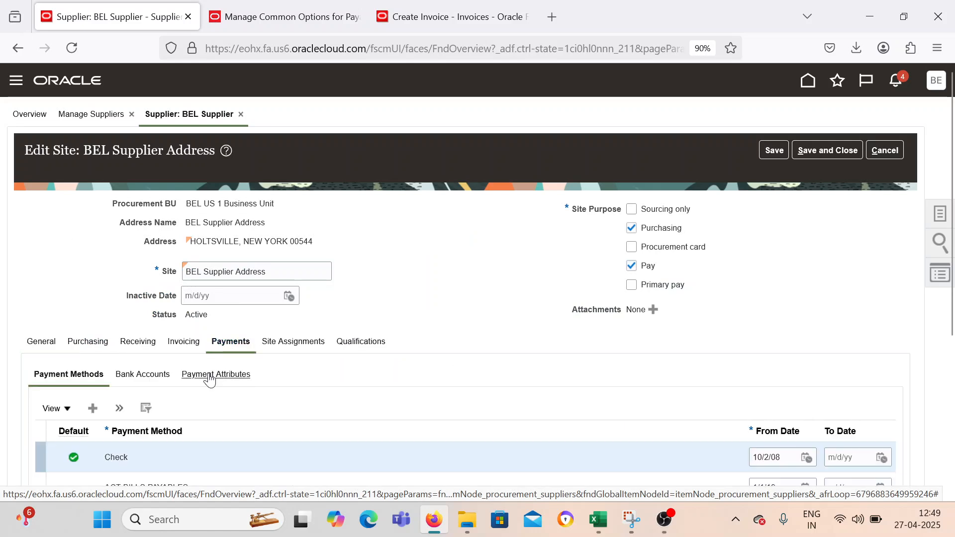
left_click(212, 374)
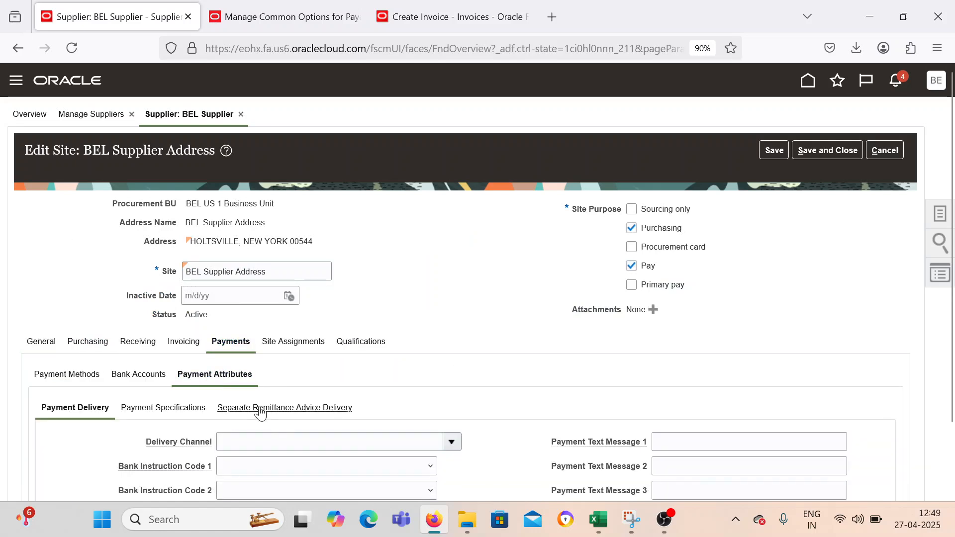
left_click(192, 408)
scroll(334, 356, "down", 2)
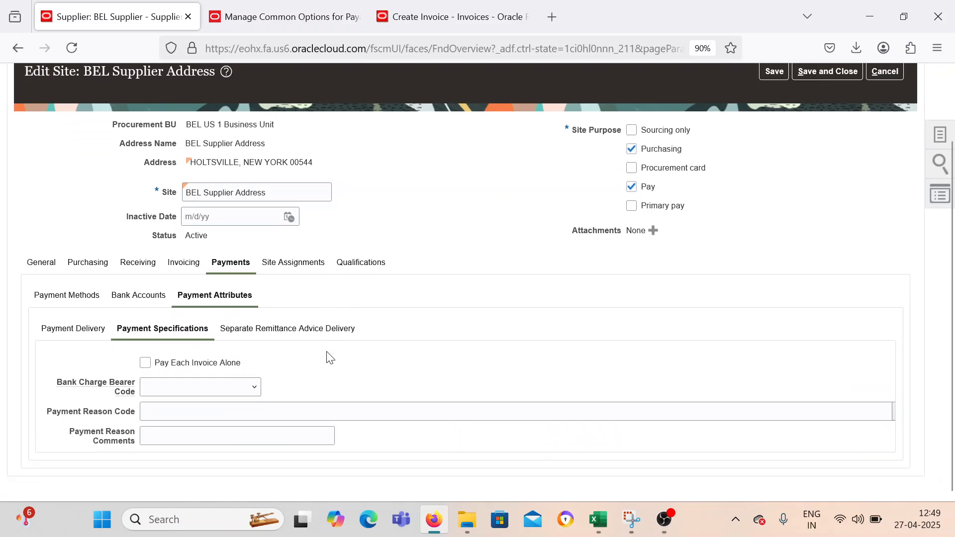
left_click(145, 361)
scroll(526, 267, "up", 2)
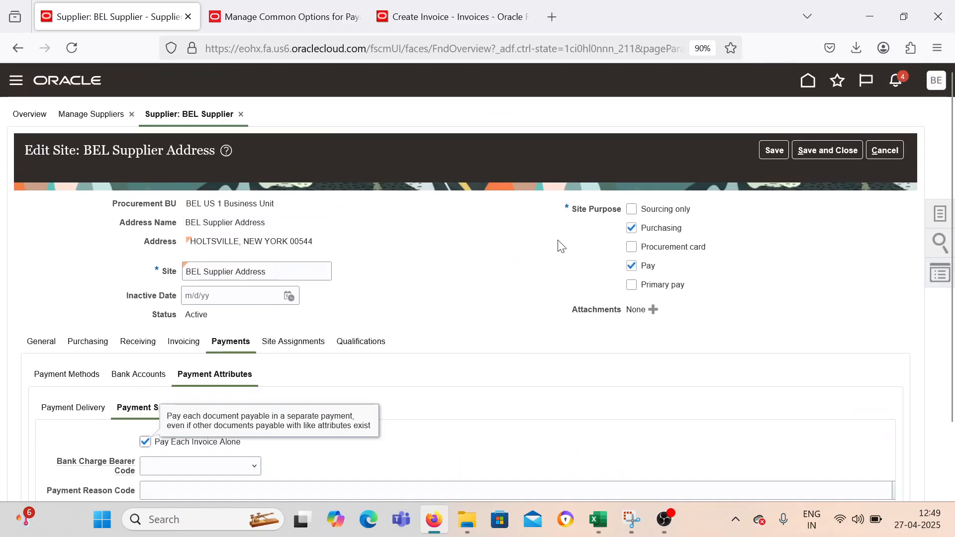
Save and close the BEL Supplier site and supplier record, and finish managing suppliers.
left_click(828, 150)
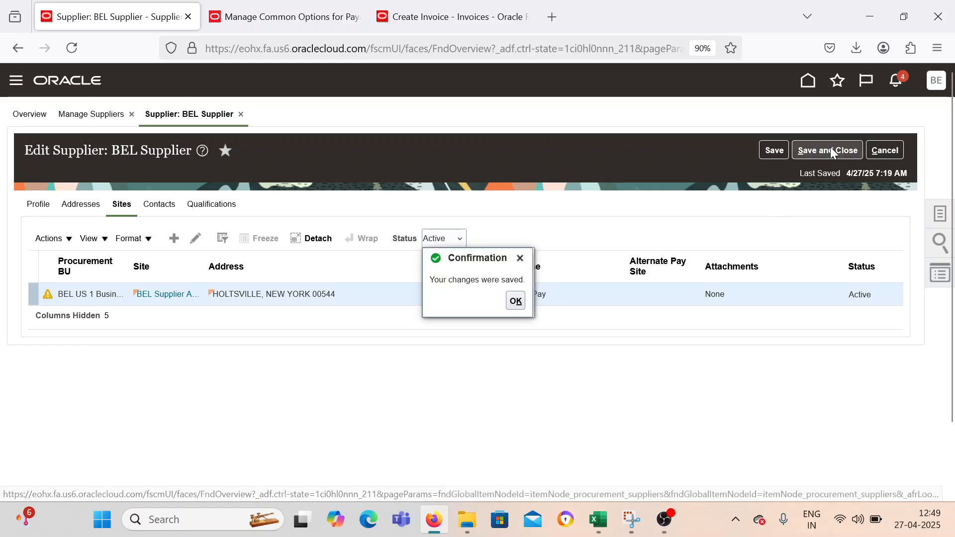
left_click(833, 151)
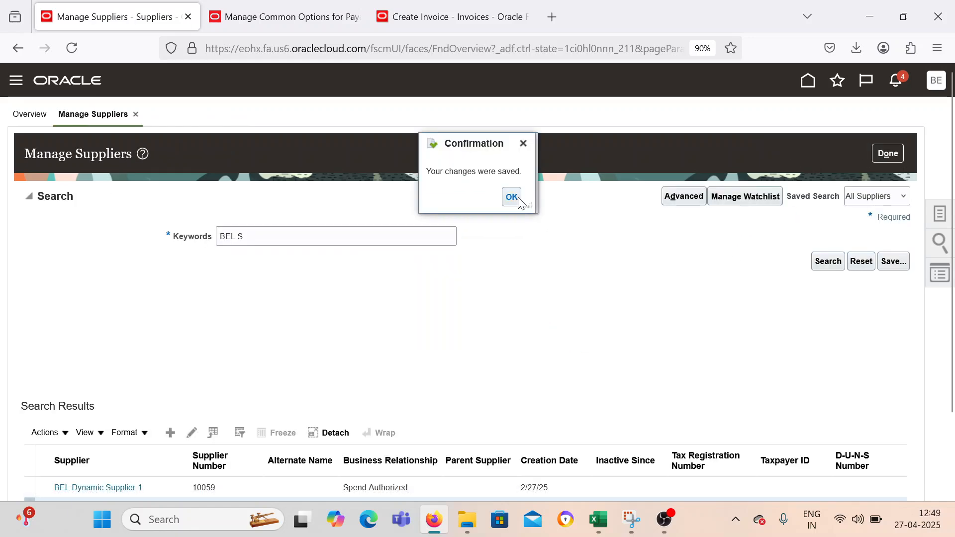
left_click(518, 200)
left_click(887, 156)
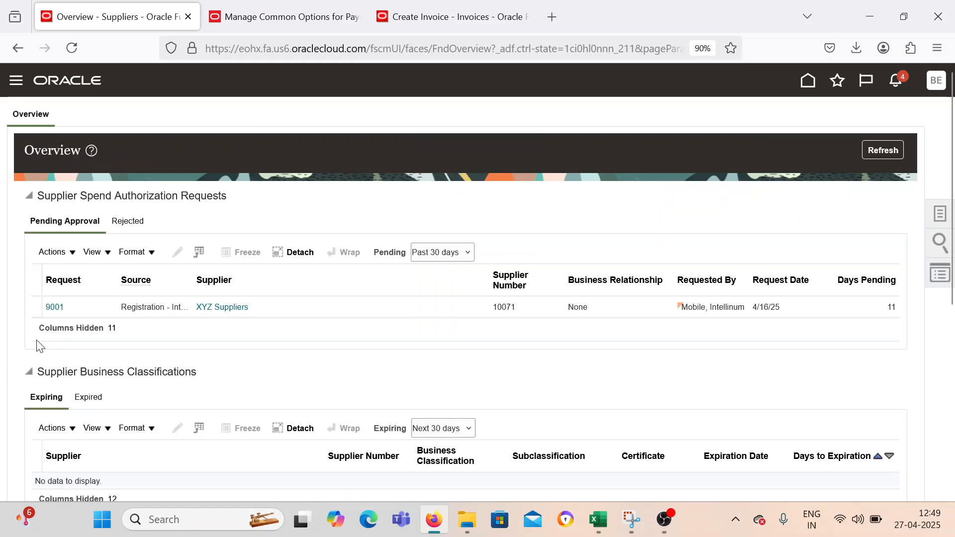
Go to the Invoices work area under Payables and start creating a new invoice.
left_click(16, 80)
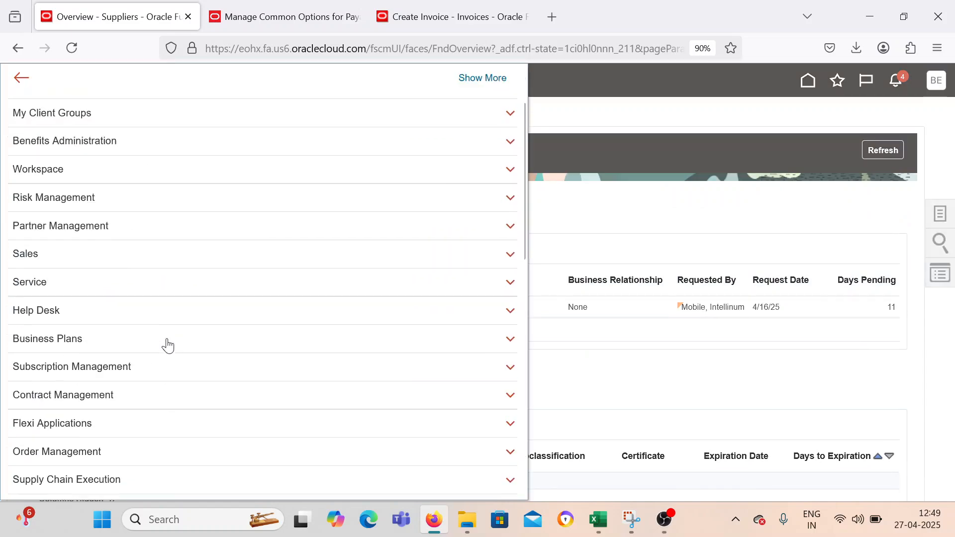
scroll(168, 349, "down", 4)
left_click(176, 403)
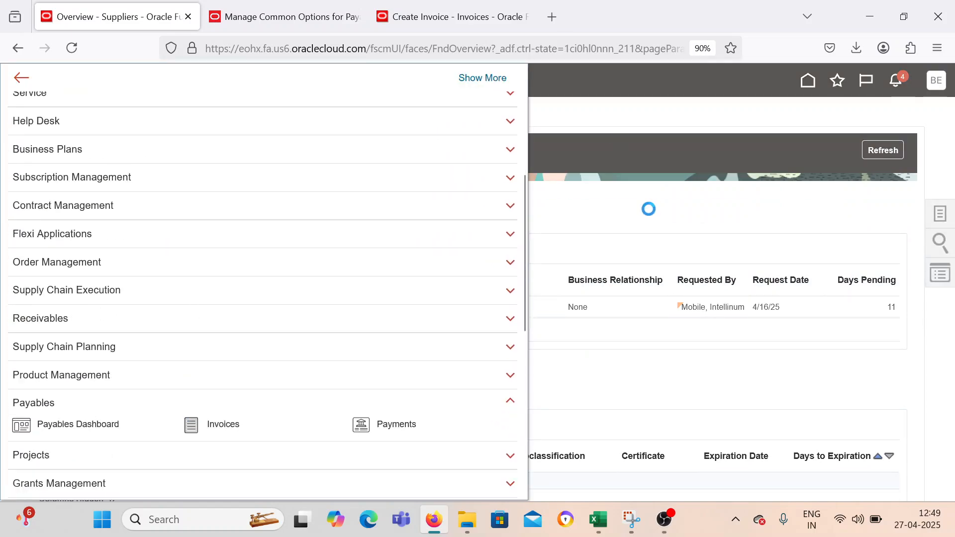
left_click(223, 424)
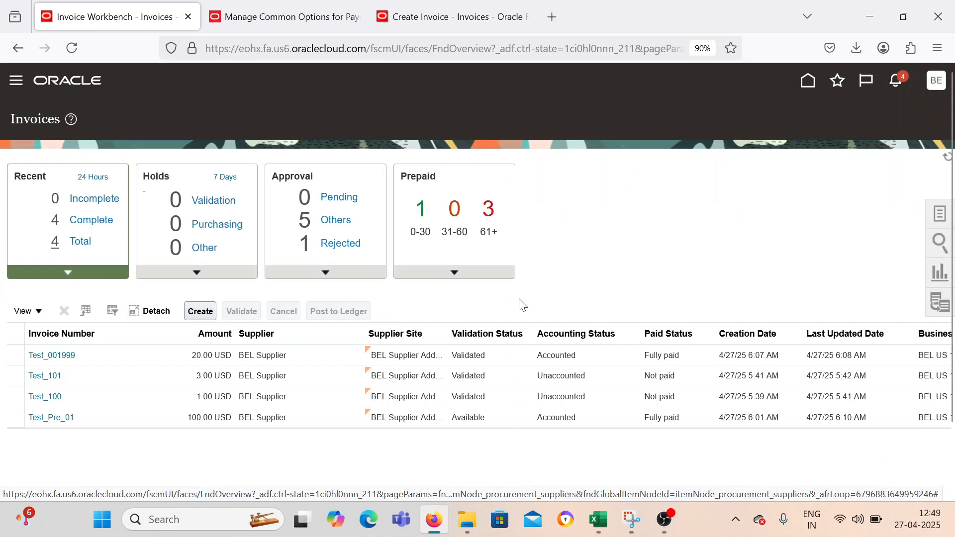
left_click(938, 219)
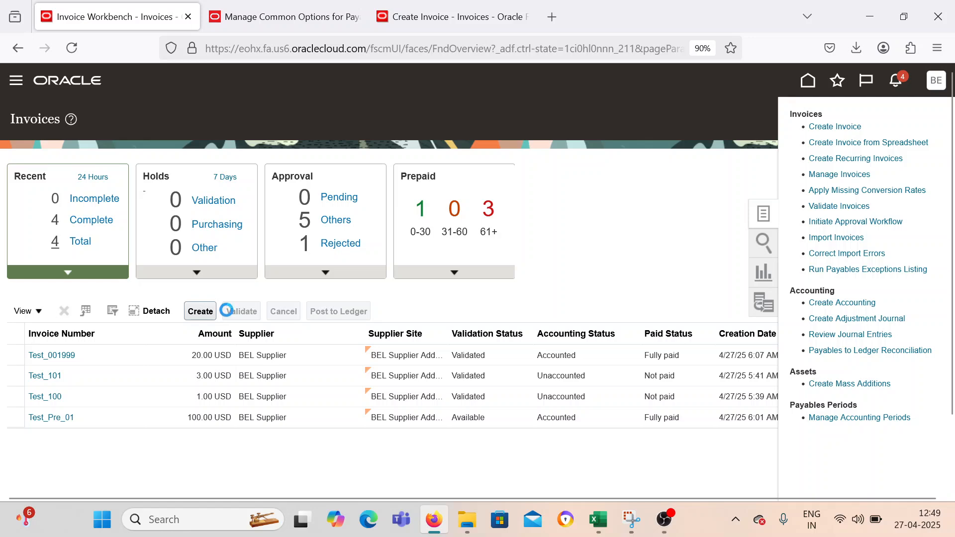
Set the new invoice's business unit to BEL US 1 Business Unit and its supplier to BEL Supplier.
left_click(269, 230)
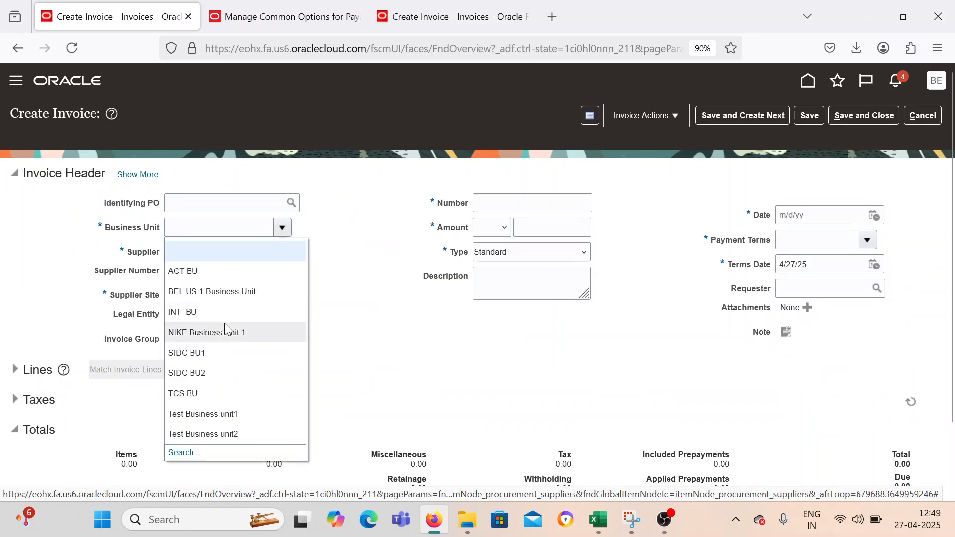
left_click(250, 250)
left_click(272, 253)
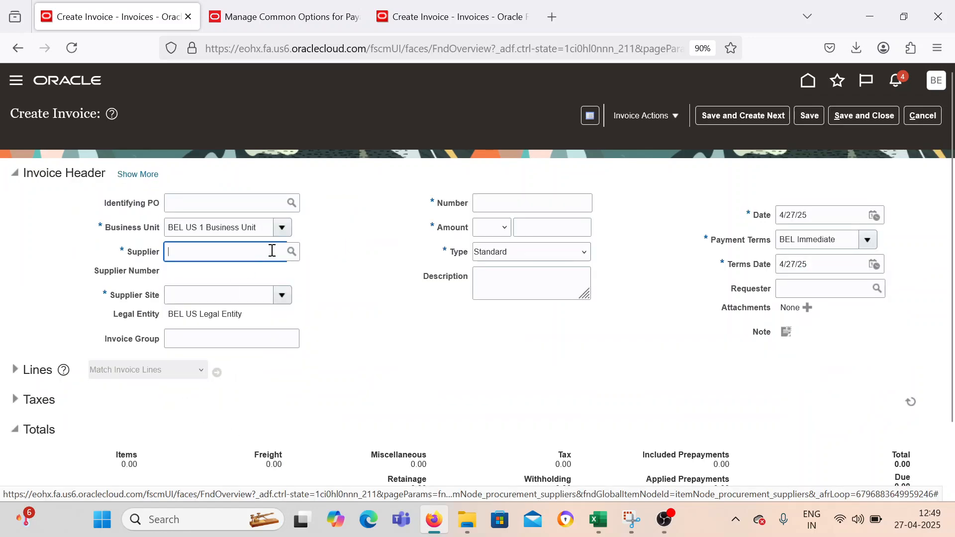
type("BEL")
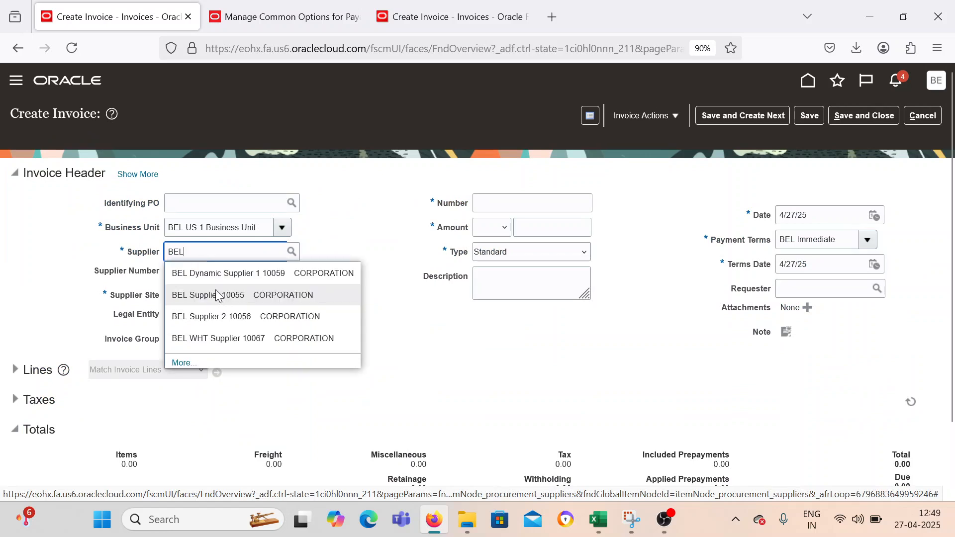
type(" Supplier")
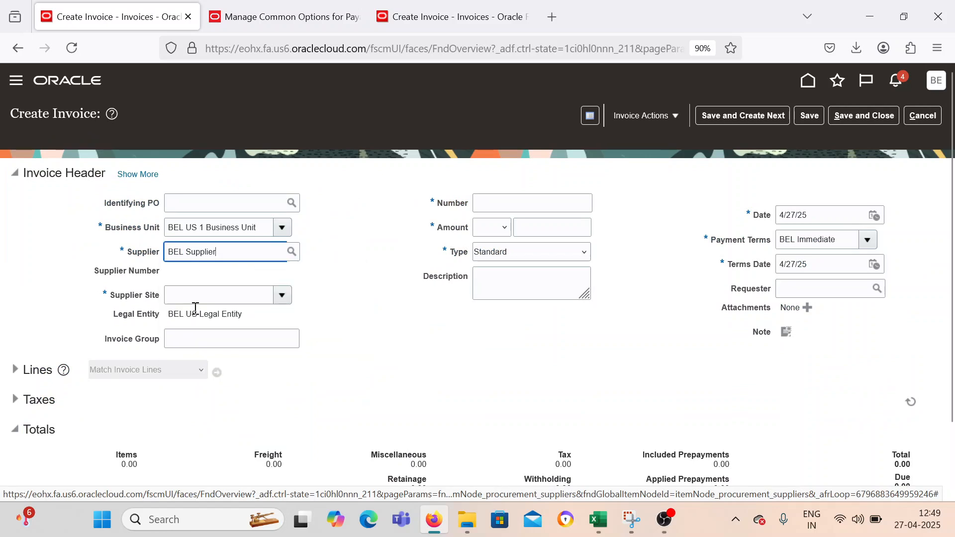
Enter PA_001 as the invoice number and 20 USD as the invoice amount.
left_click(486, 204)
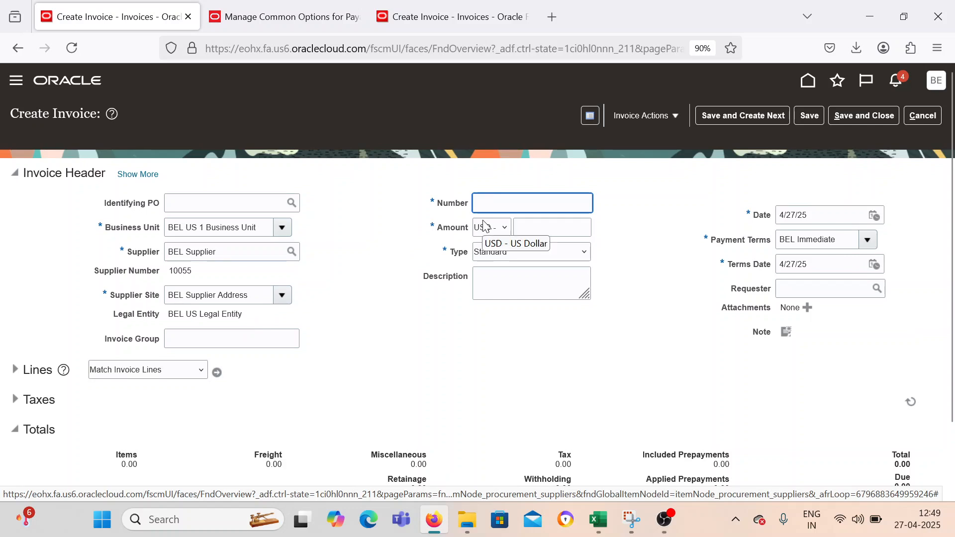
key("Tab")
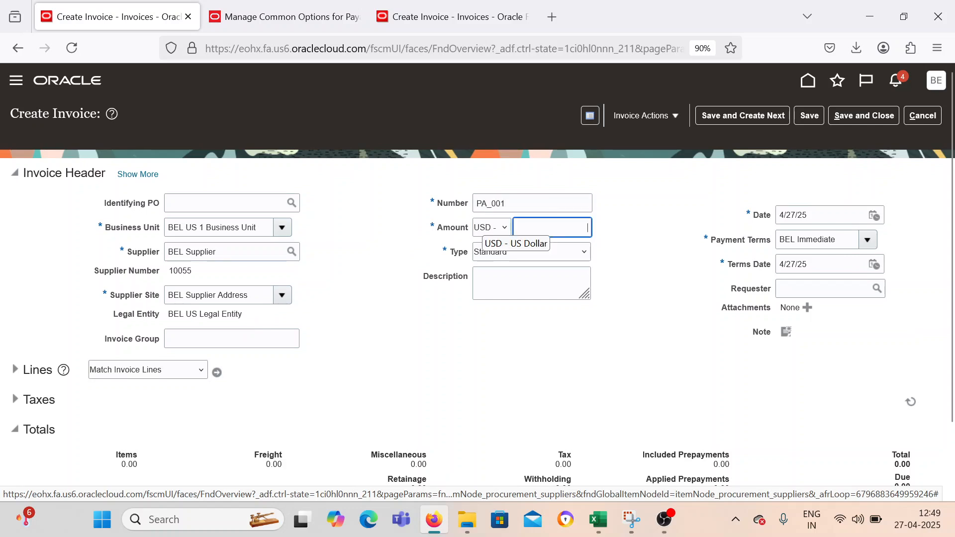
type("20")
key("Tab")
key("Tab")
left_click(314, 334)
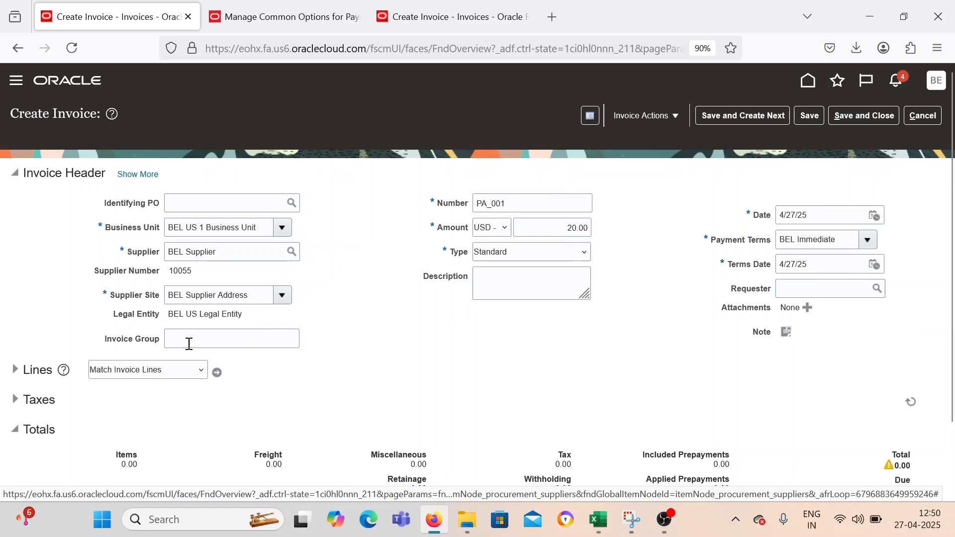
left_click(15, 370)
scroll(330, 356, "down", 3)
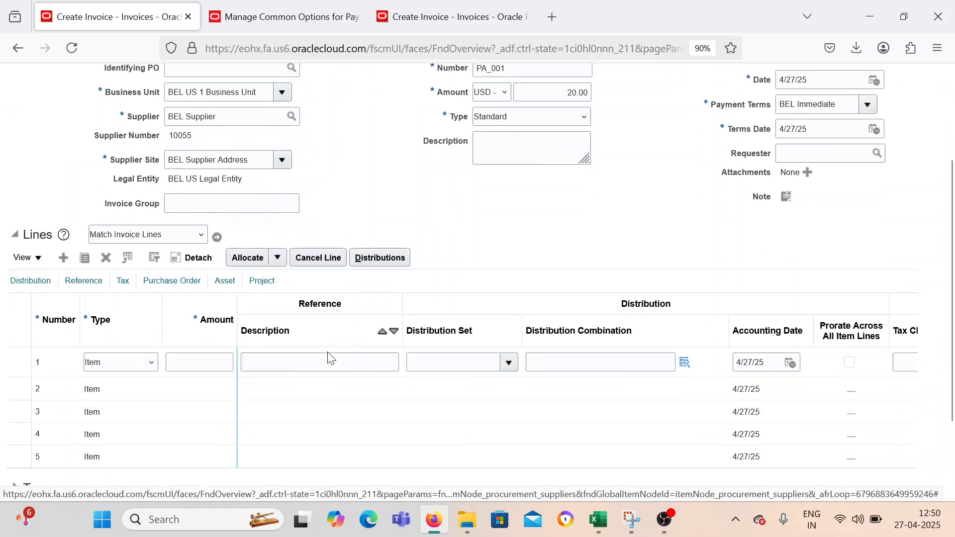
left_click(199, 351)
type("20")
key("Tab")
key("Tab")
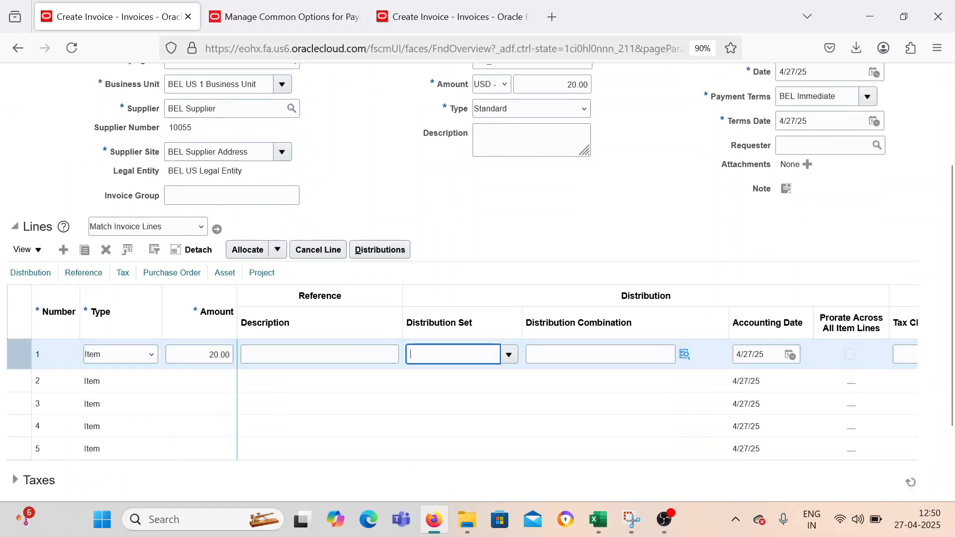
left_click(685, 355)
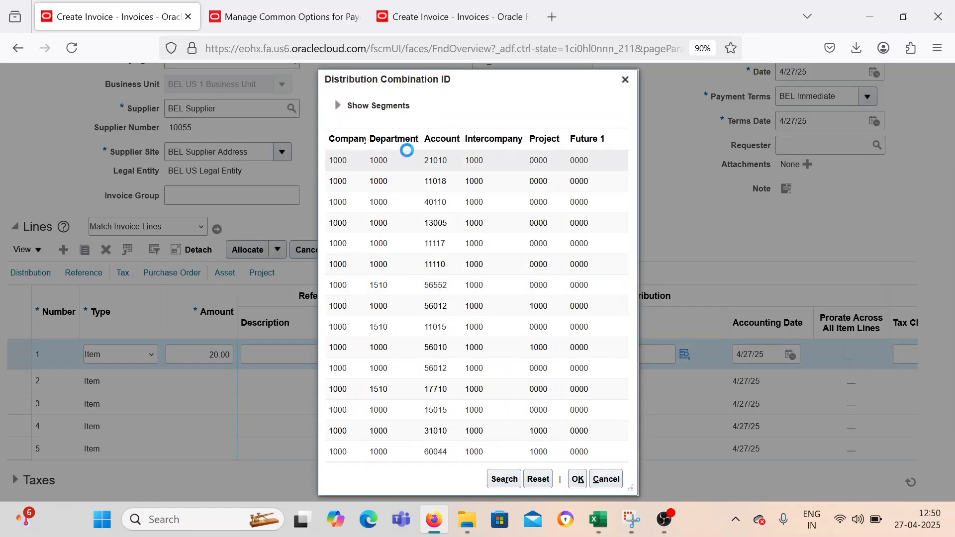
left_click(577, 479)
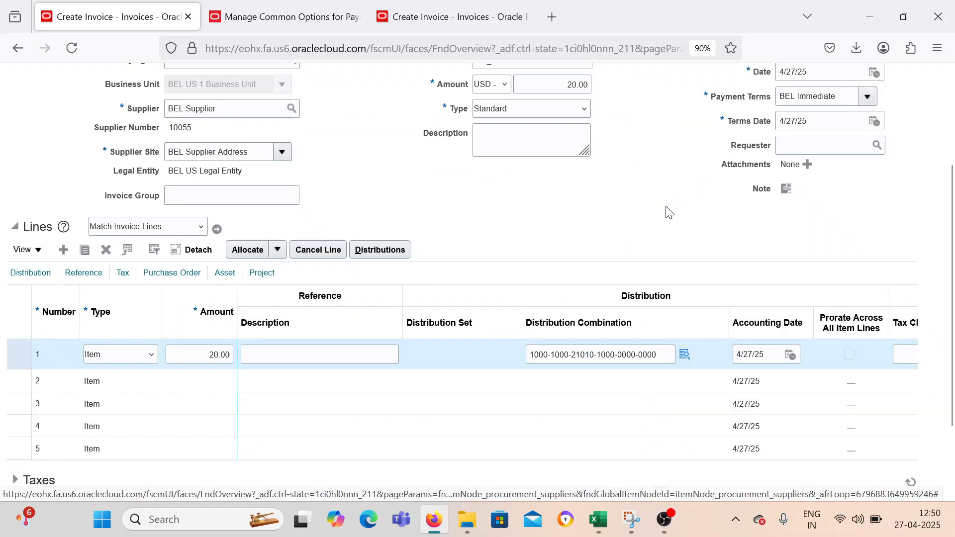
Validate invoice PA_001, then save it and begin the next invoice.
scroll(674, 189, "up", 3)
left_click(659, 116)
left_click(662, 178)
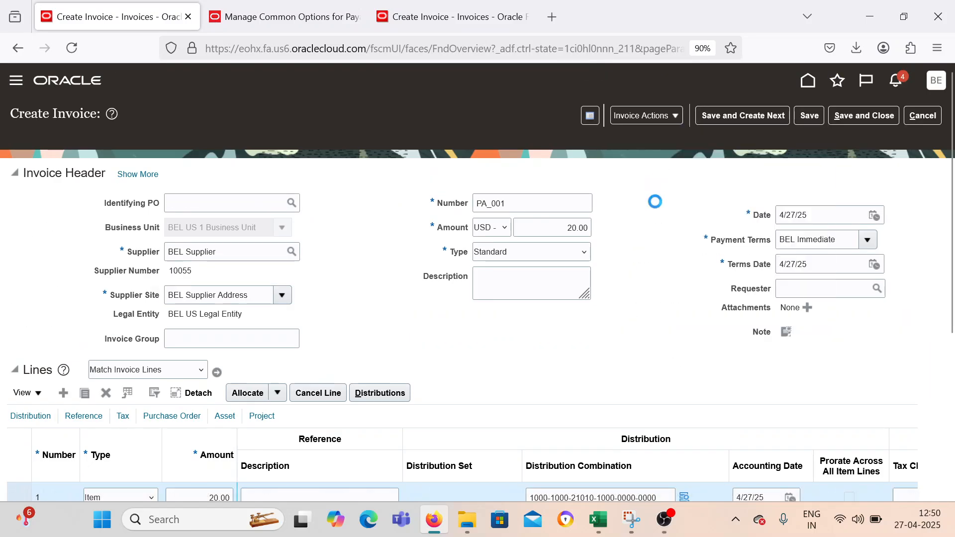
scroll(654, 201, "down", 2)
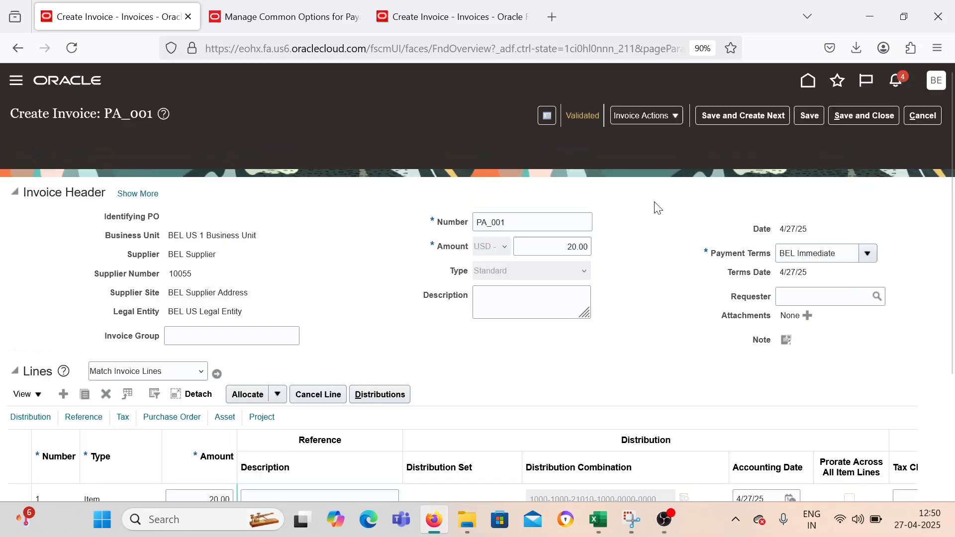
scroll(656, 204, "down", 2)
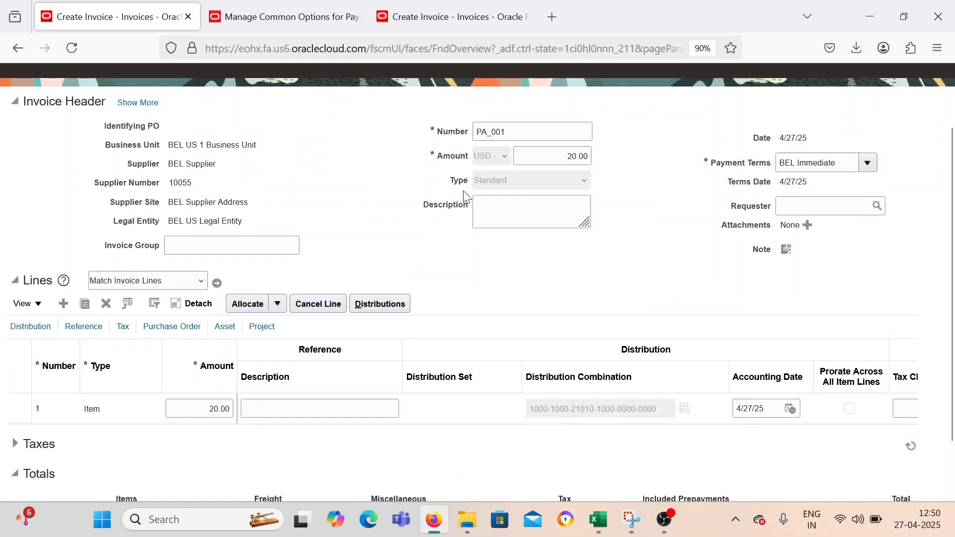
scroll(509, 203, "up", 2)
left_click(481, 205)
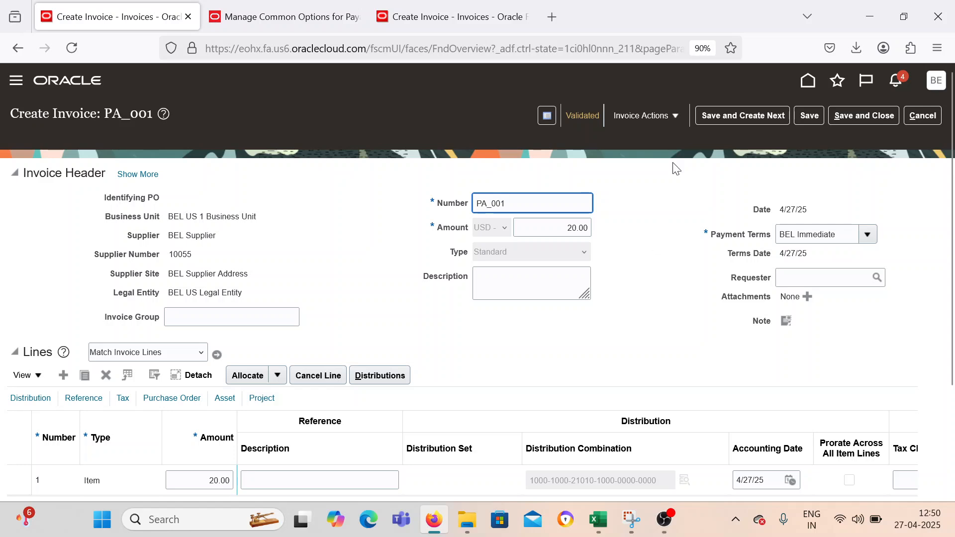
left_click(726, 115)
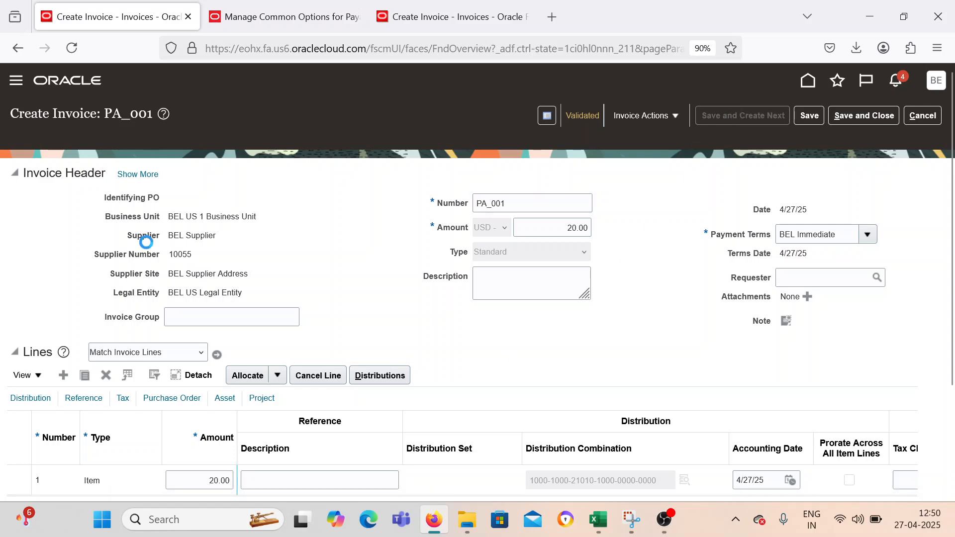
Choose BEL US 1 Business Unit and BEL Supplier in the header of the second invoice.
left_click(281, 227)
left_click(262, 269)
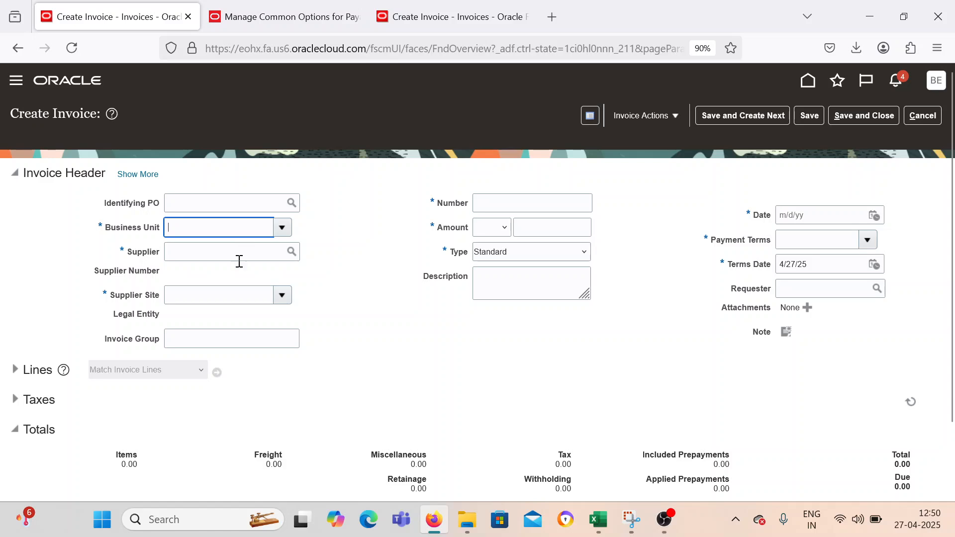
left_click(236, 248)
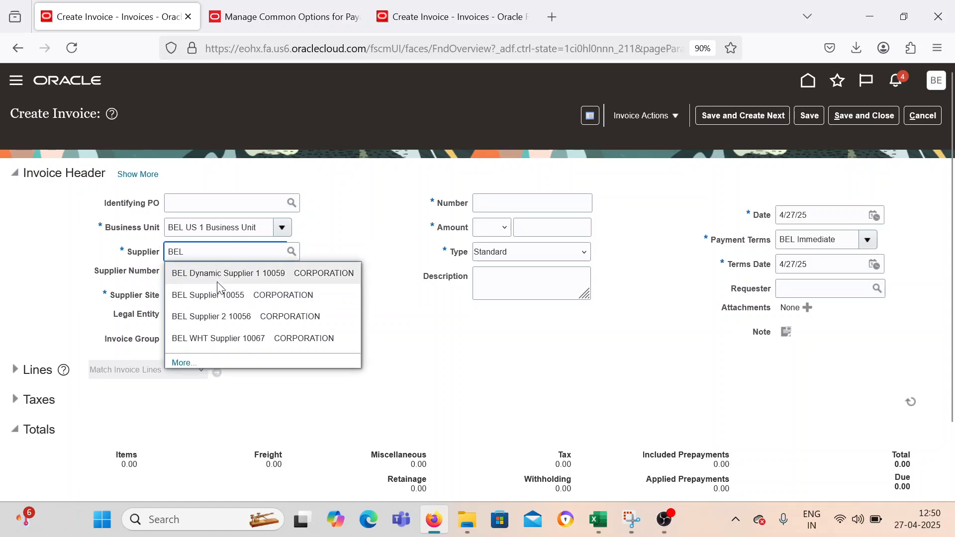
left_click(218, 296)
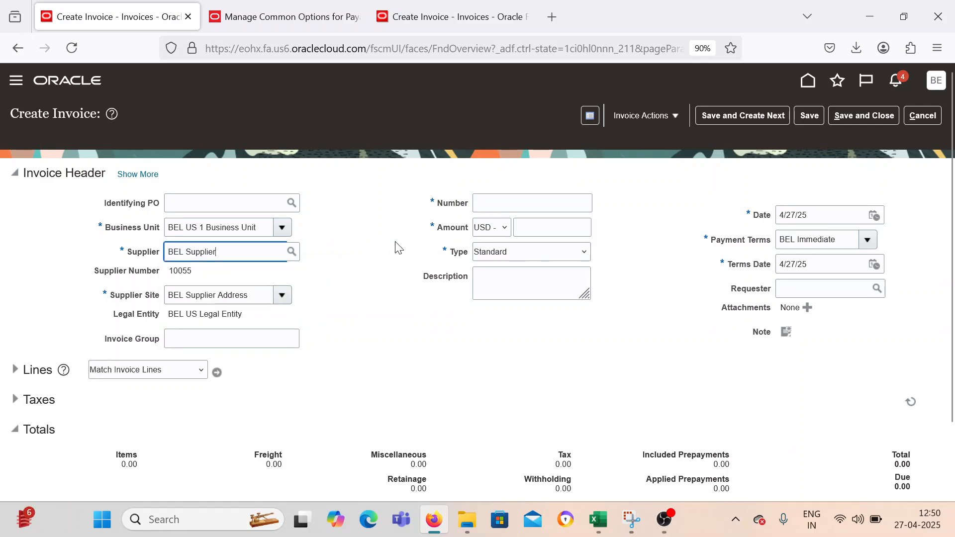
Give the second invoice the number PA_002 and an amount of 30 USD.
left_click(489, 203)
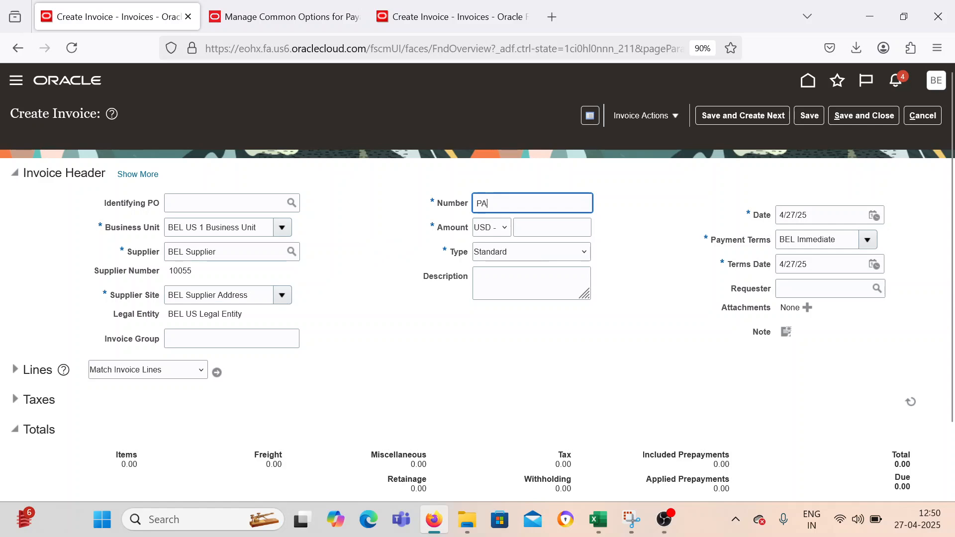
key("Tab")
key("Tab")
type("30")
key("Tab")
key("Tab")
key("Tab")
key("Tab")
left_click(388, 334)
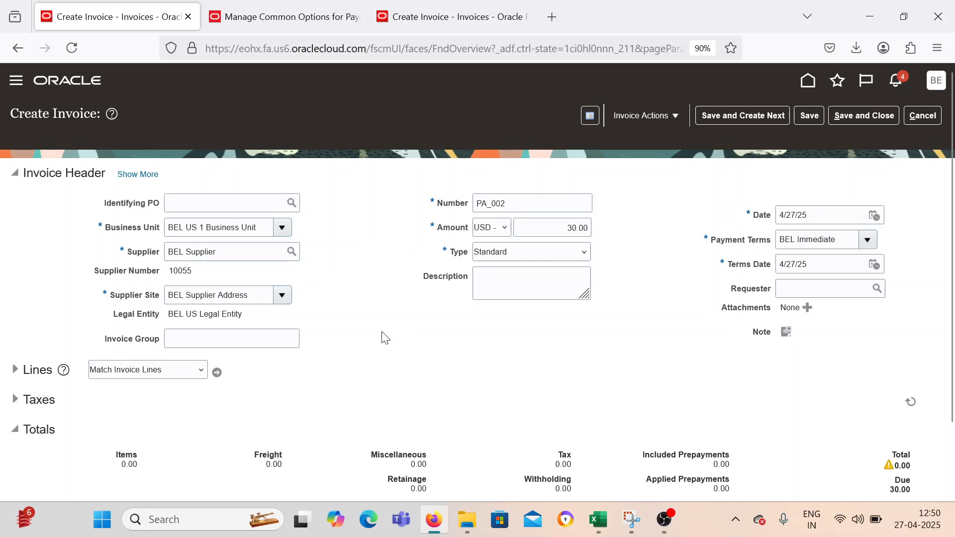
left_click(15, 370)
scroll(122, 411, "down", 3)
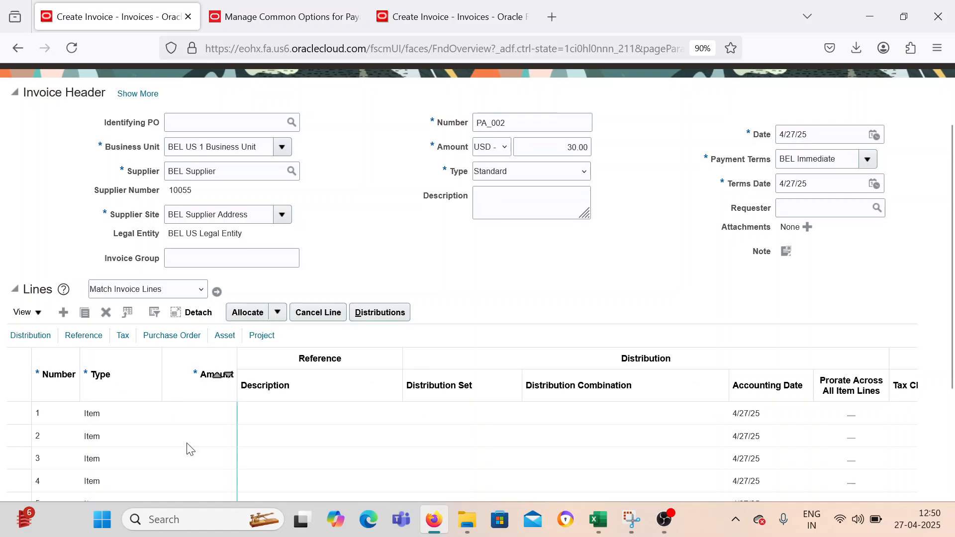
left_click(213, 411)
type("30")
key("Tab")
key("Tab")
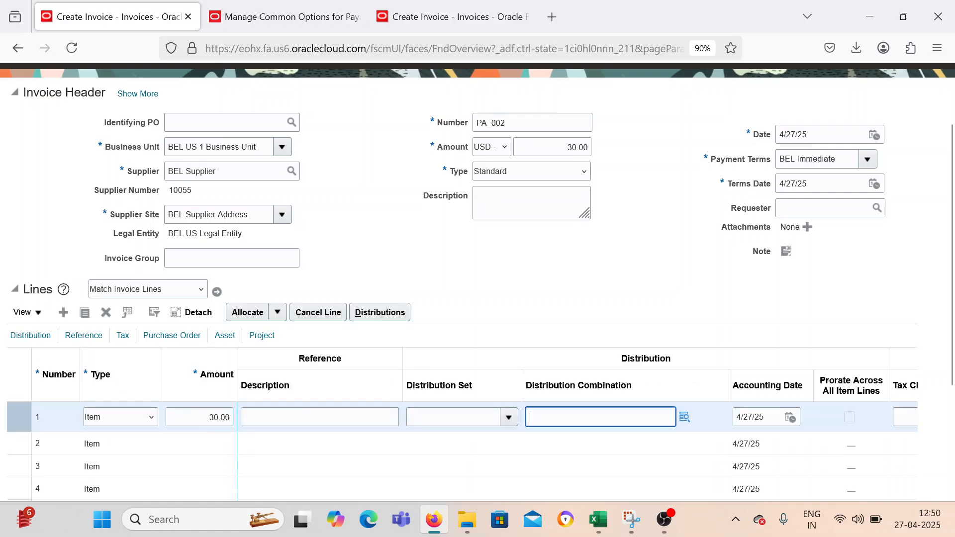
left_click(685, 418)
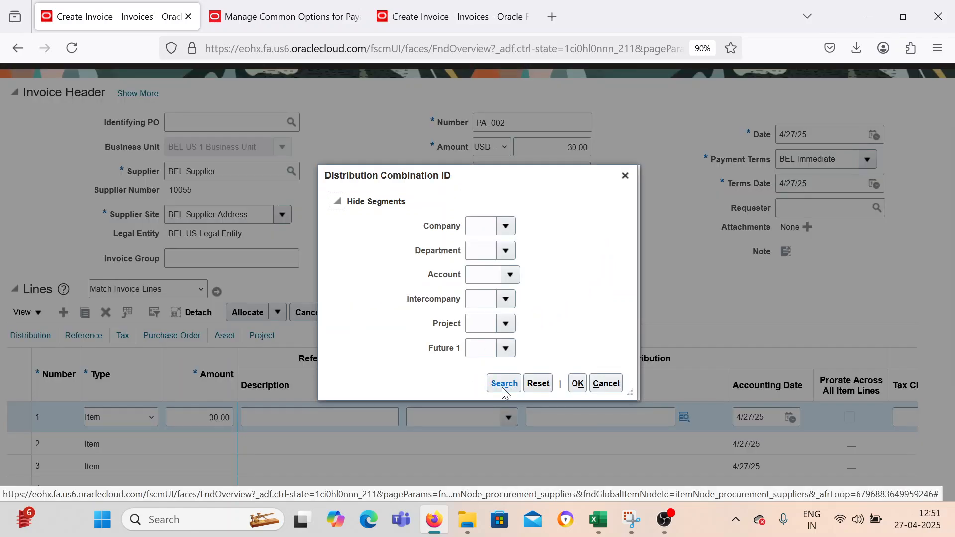
left_click(504, 385)
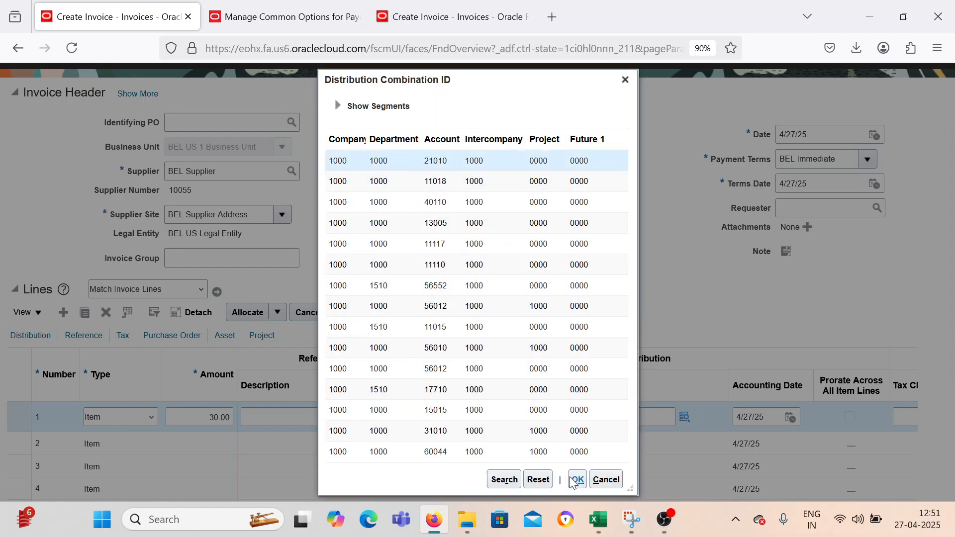
left_click(577, 479)
Validate invoice PA_002, then save and close it.
scroll(674, 194, "up", 2)
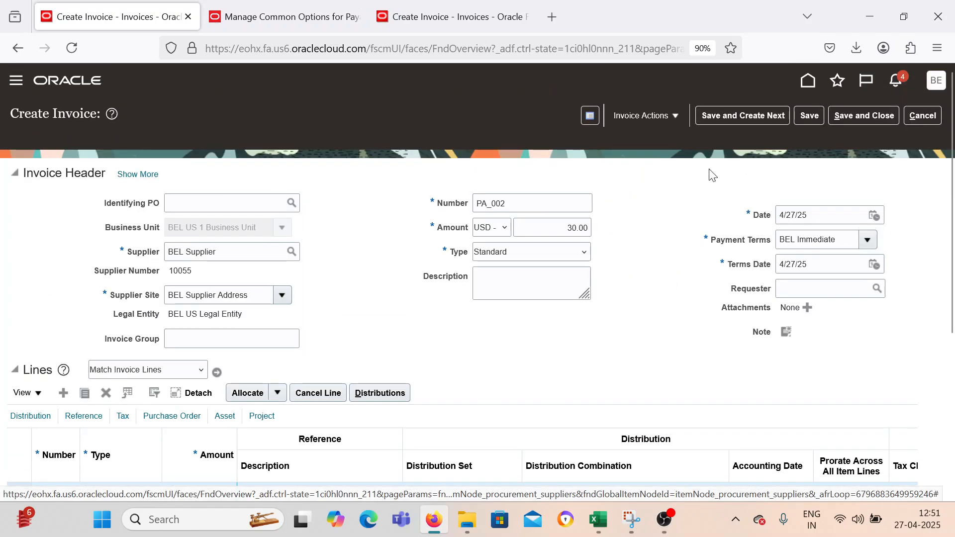
left_click(642, 116)
left_click(655, 198)
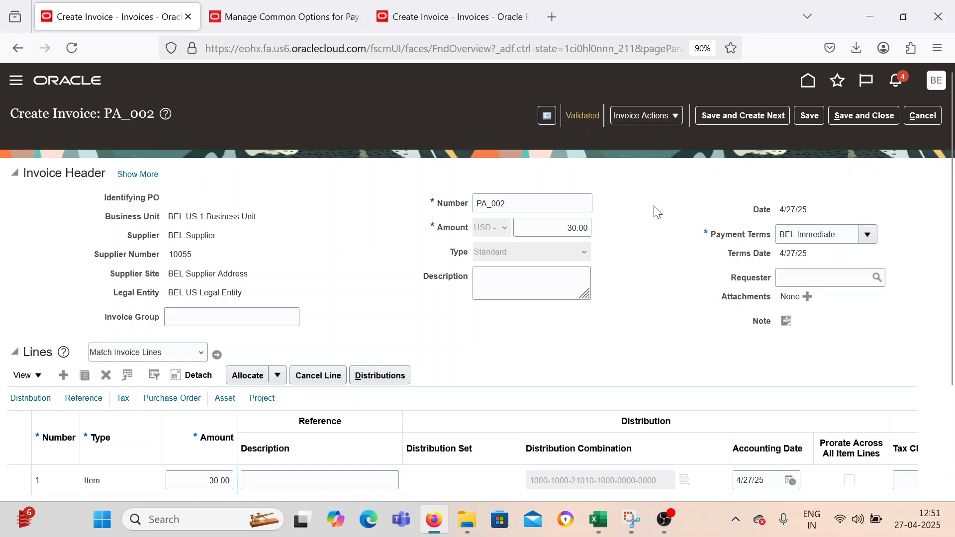
left_click(846, 119)
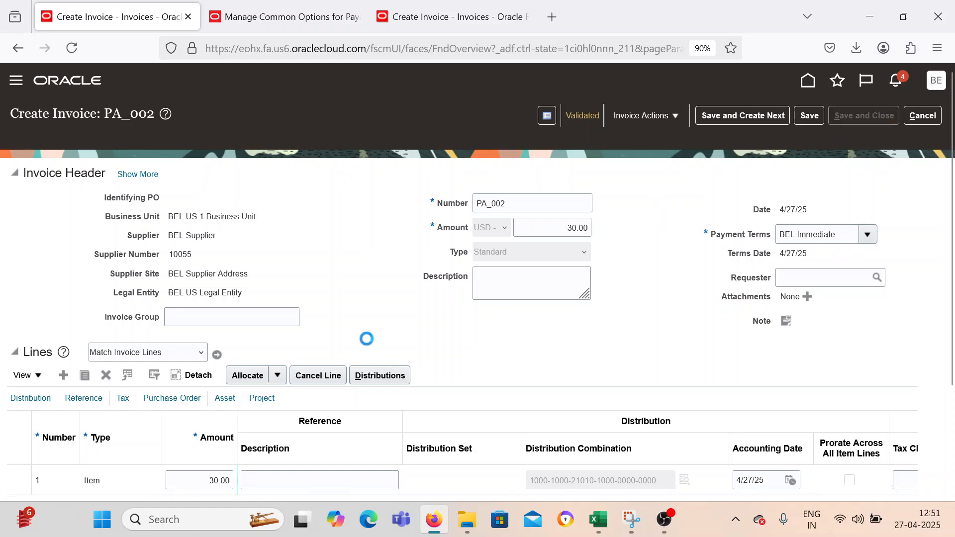
left_click(15, 82)
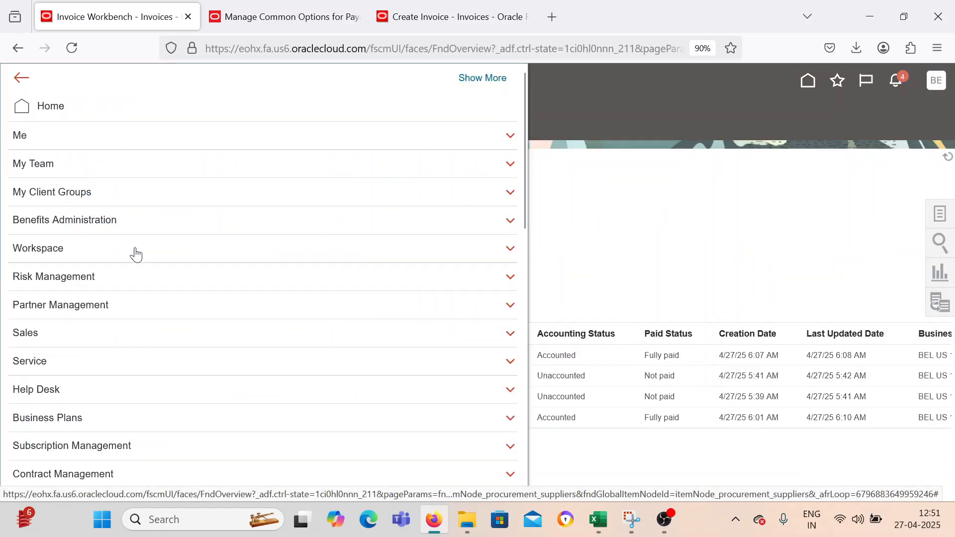
scroll(159, 258, "down", 3)
left_click(752, 208)
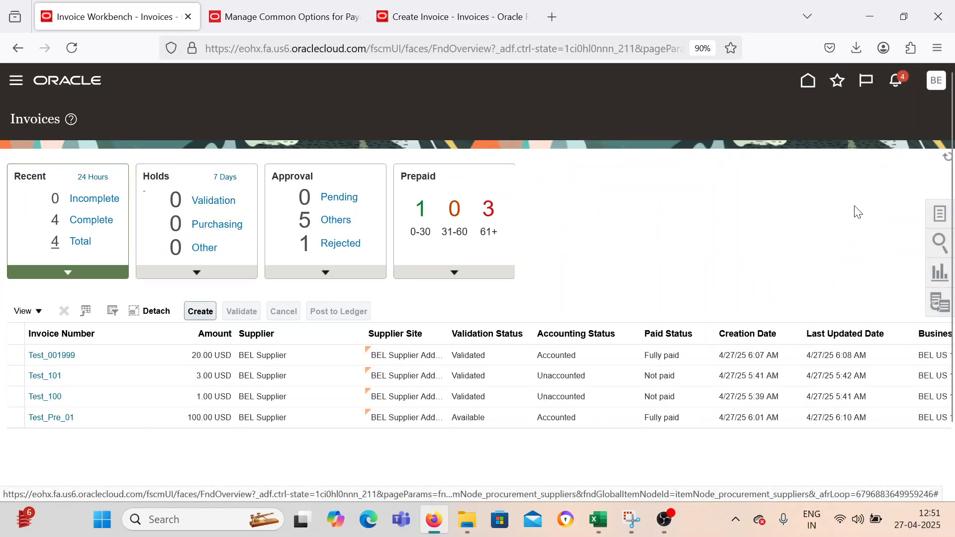
List the recent complete invoices in the Invoices work area.
left_click(89, 223)
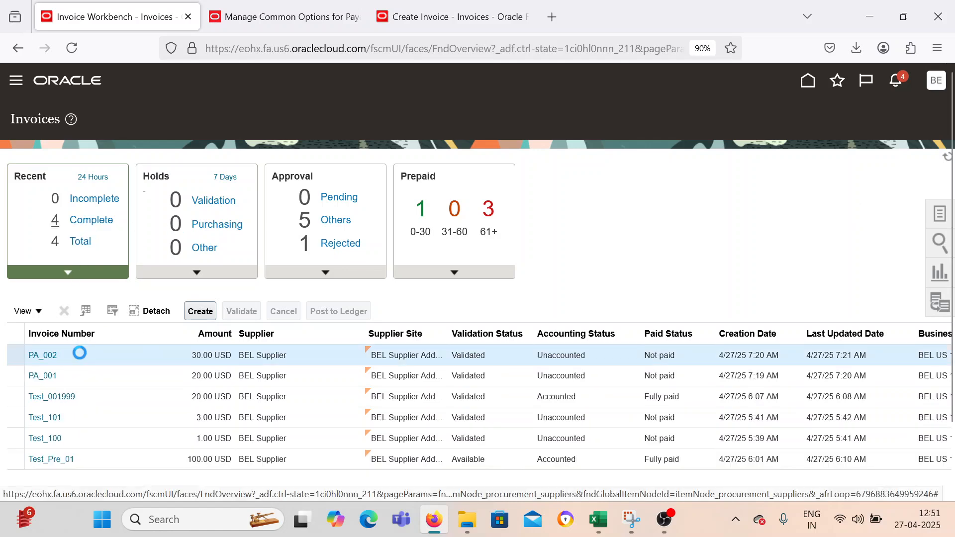
Open invoice PA_002 and check the Pay alone setting in its installments, then close the installments.
left_click(37, 355)
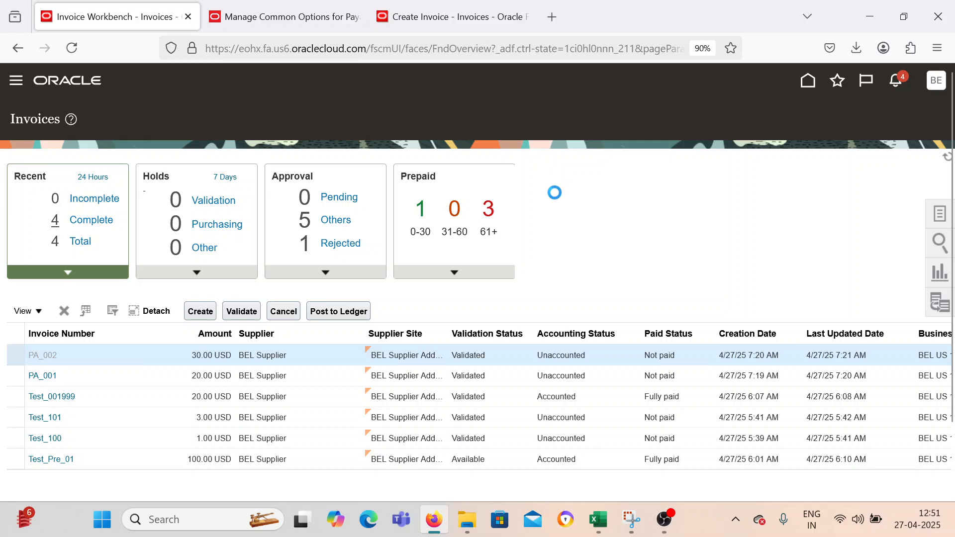
left_click(761, 116)
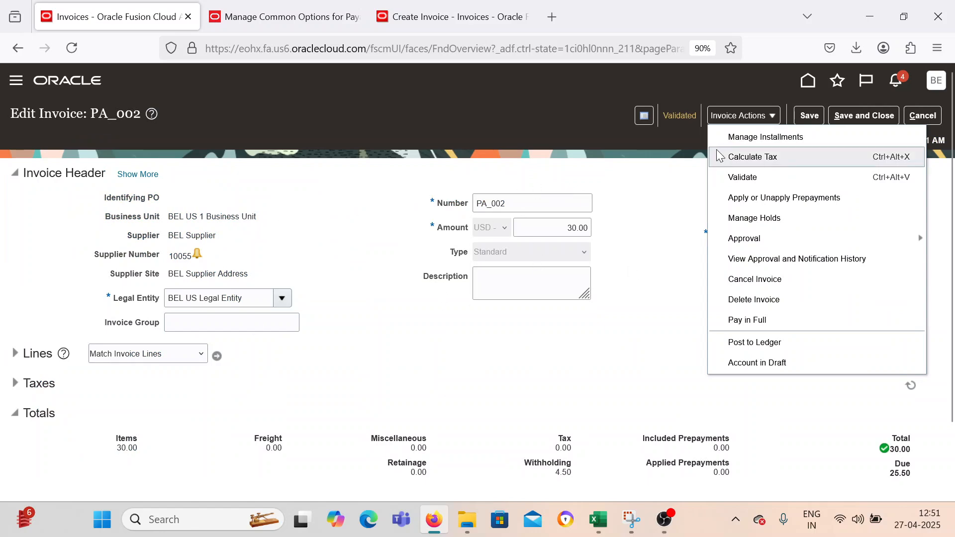
left_click(717, 137)
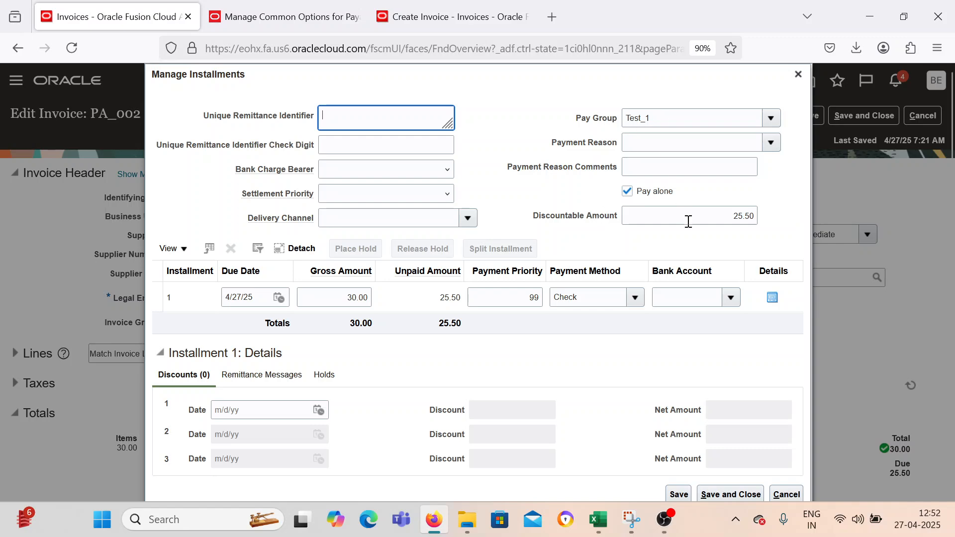
left_click(798, 74)
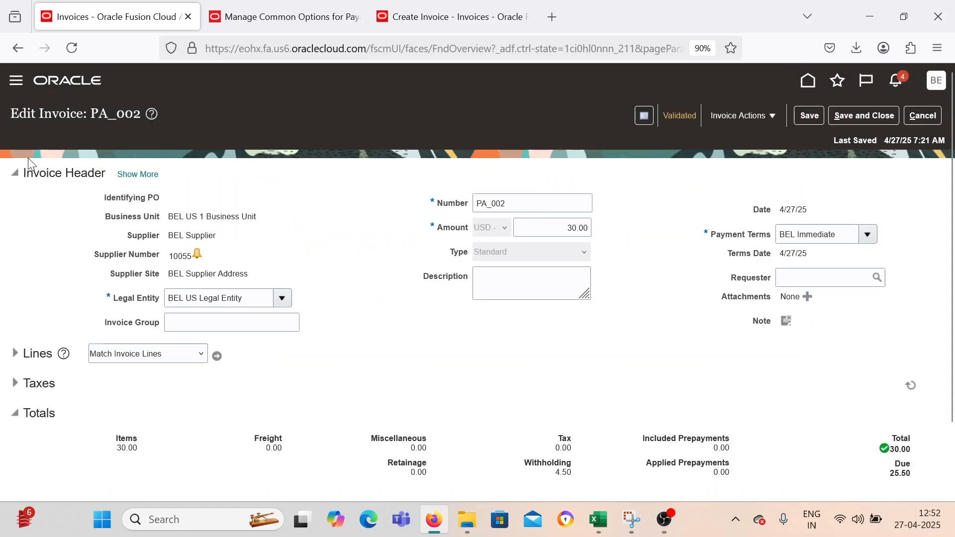
Go to the Payables Payments work area and start creating a payment.
left_click(16, 80)
scroll(253, 289, "down", 5)
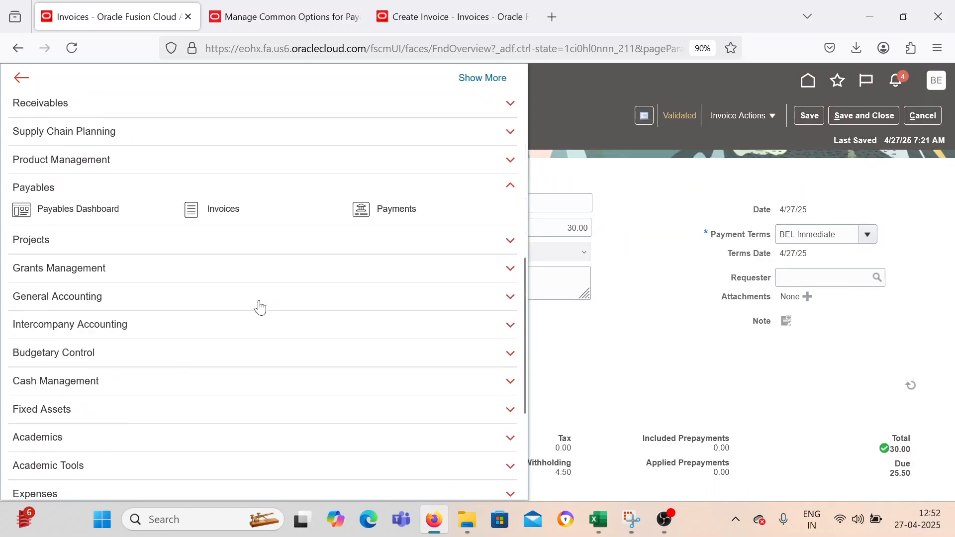
left_click(361, 209)
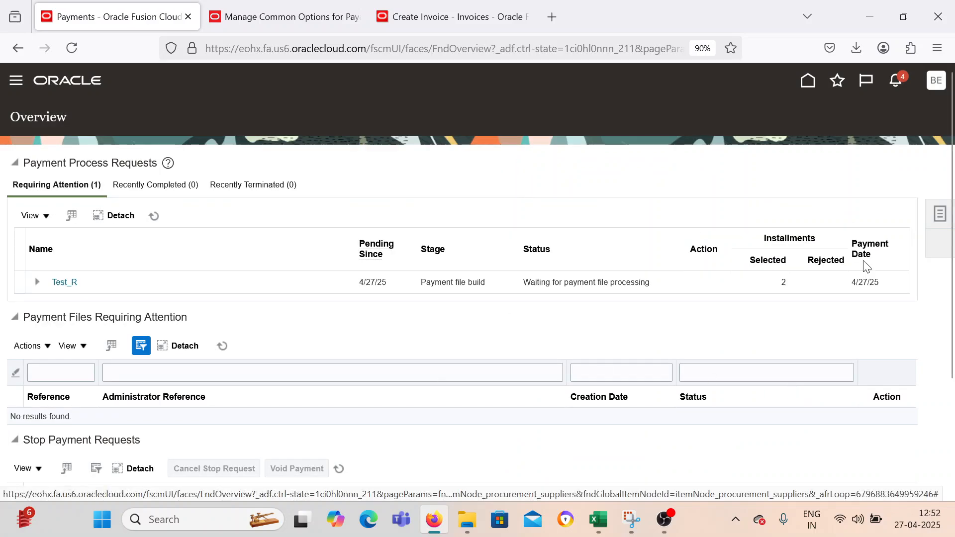
left_click(938, 215)
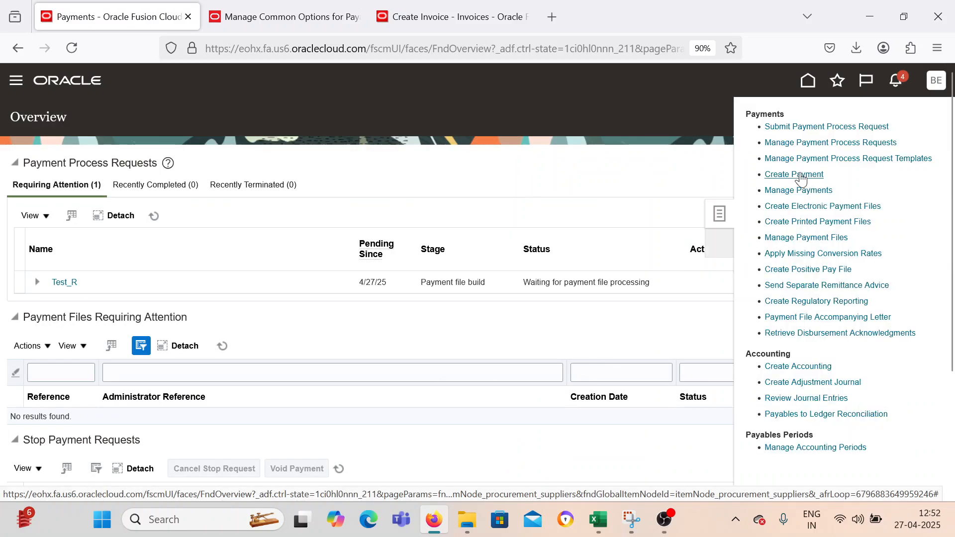
left_click(281, 291)
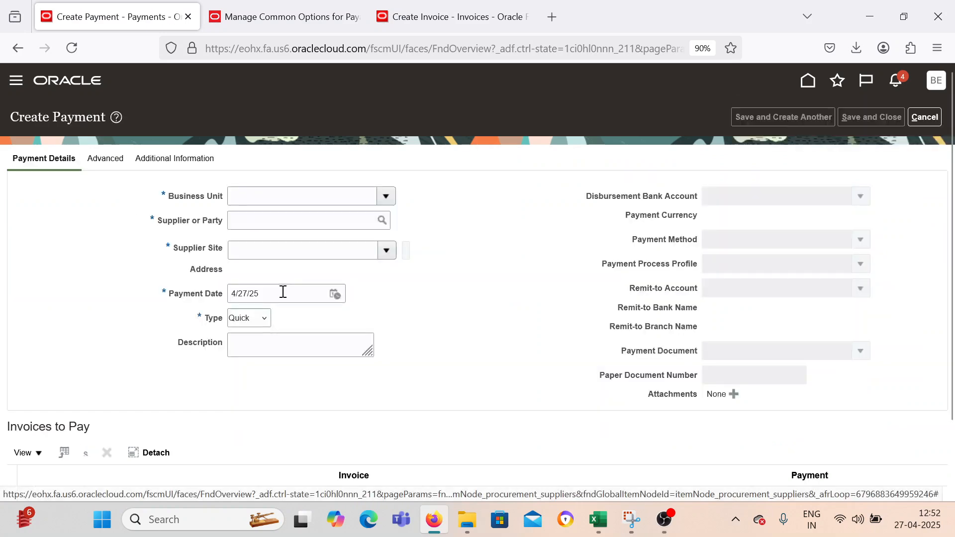
Set the payment's business unit to BEL US 1 Business Unit and its supplier to BEL Supplier.
left_click(388, 196)
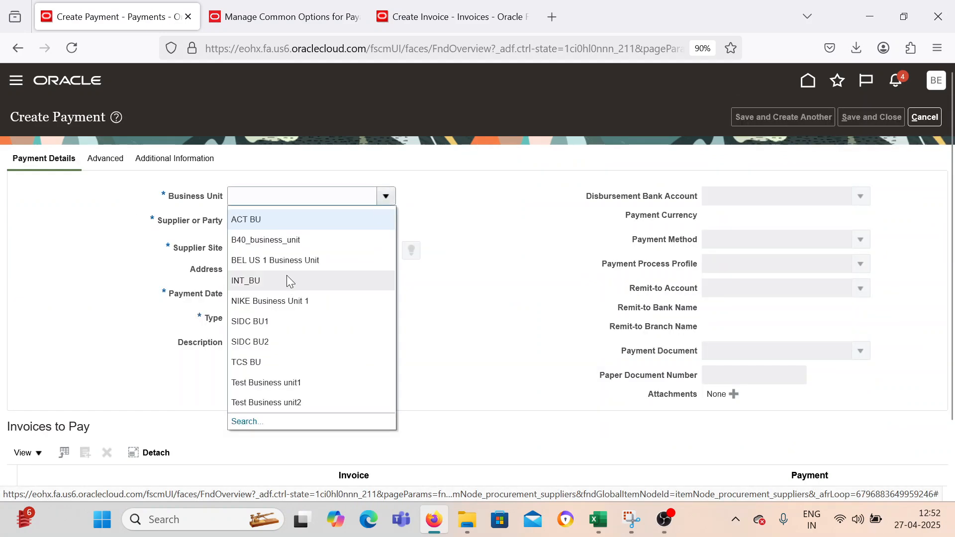
left_click(294, 261)
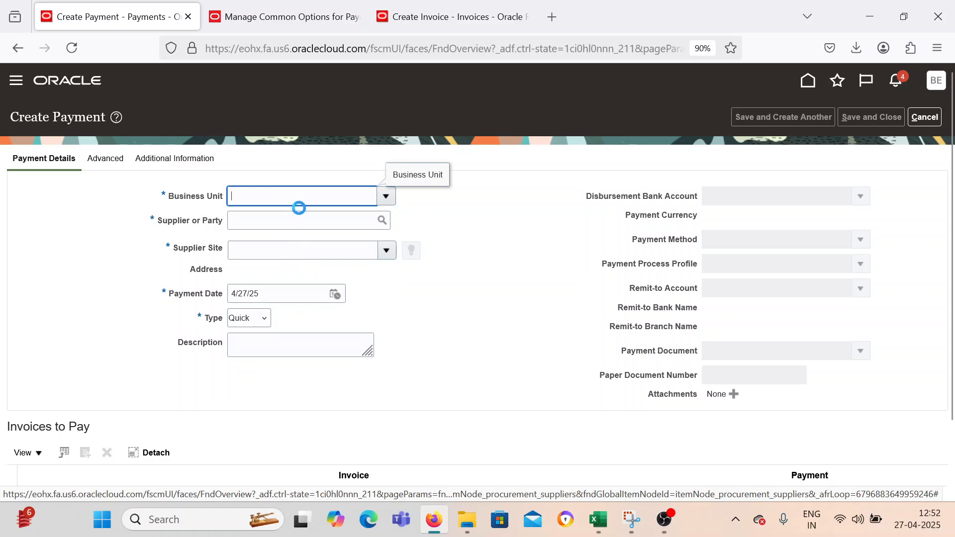
left_click(307, 223)
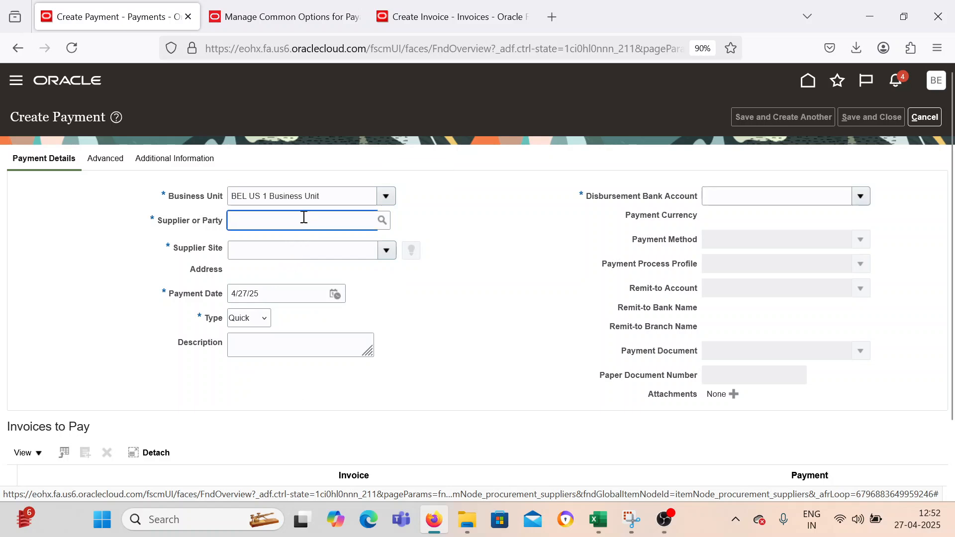
type("BEL Supplier")
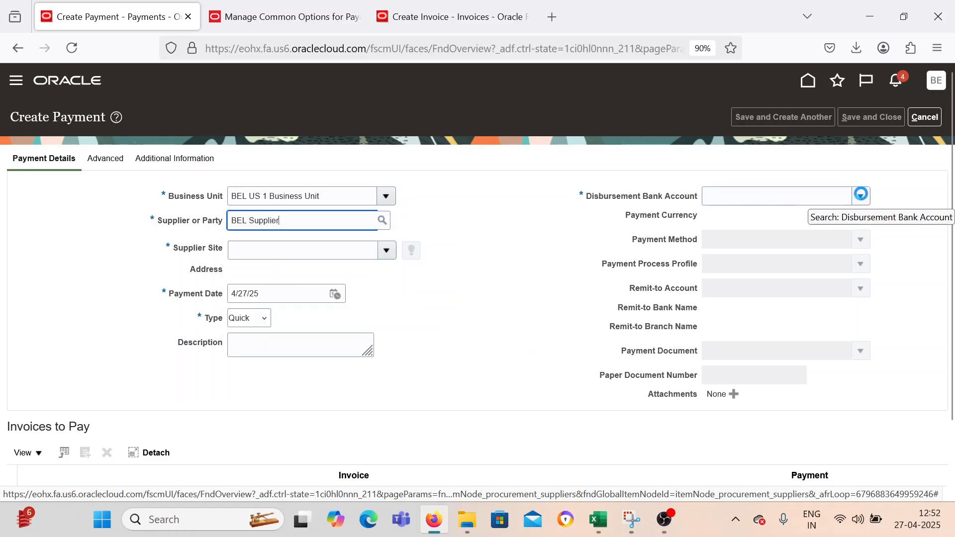
Set the disbursement bank account to BEL Corporate, the payment process profile to BEL PPP and the payment document to BEL Check.
left_click(861, 196)
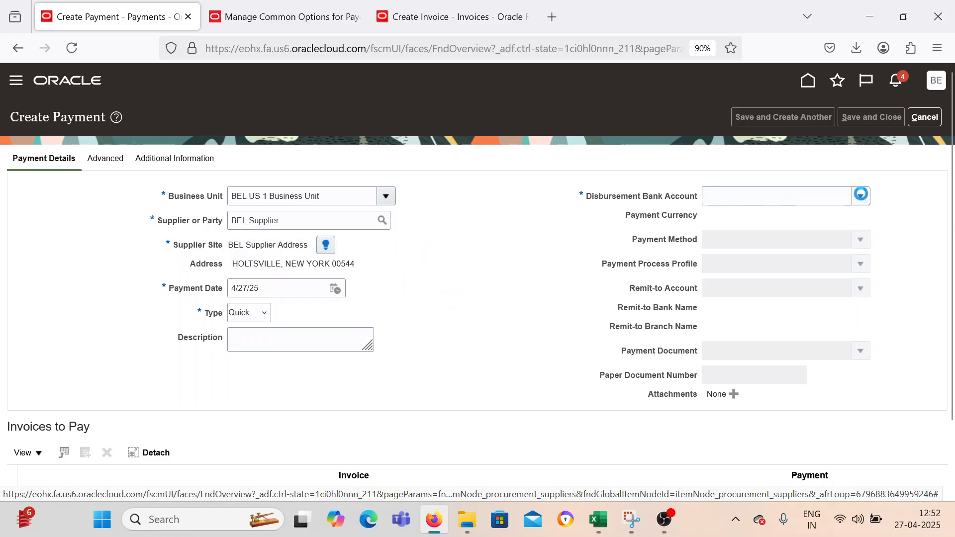
left_click(766, 221)
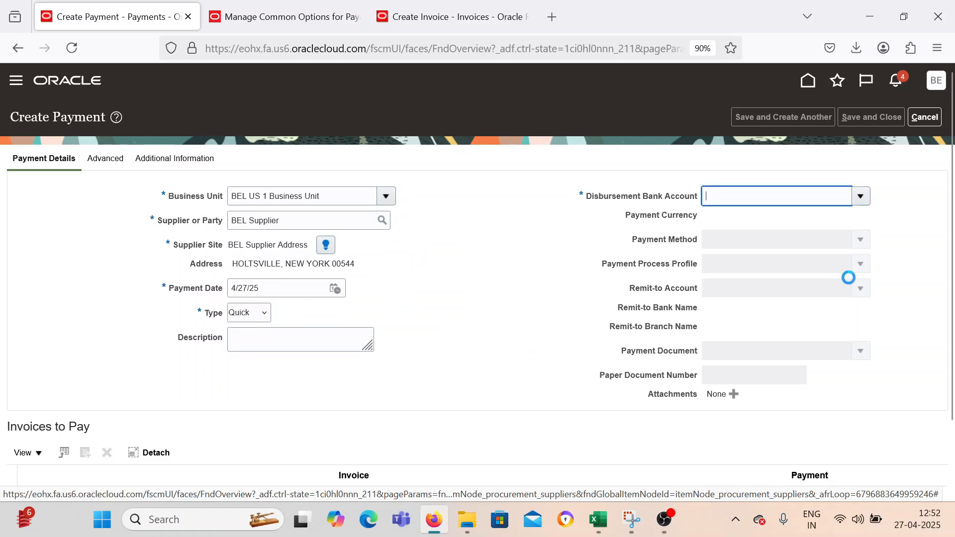
left_click(861, 264)
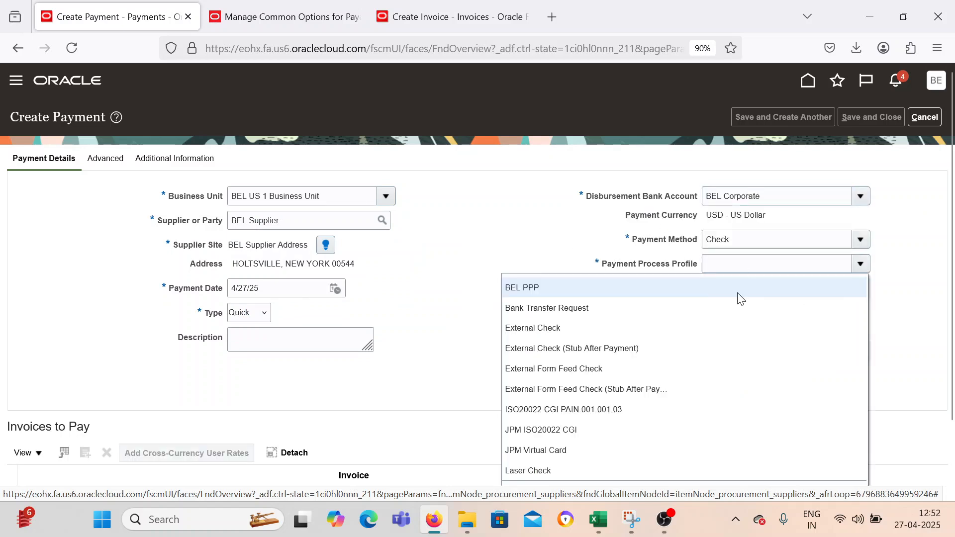
left_click(725, 283)
left_click(861, 351)
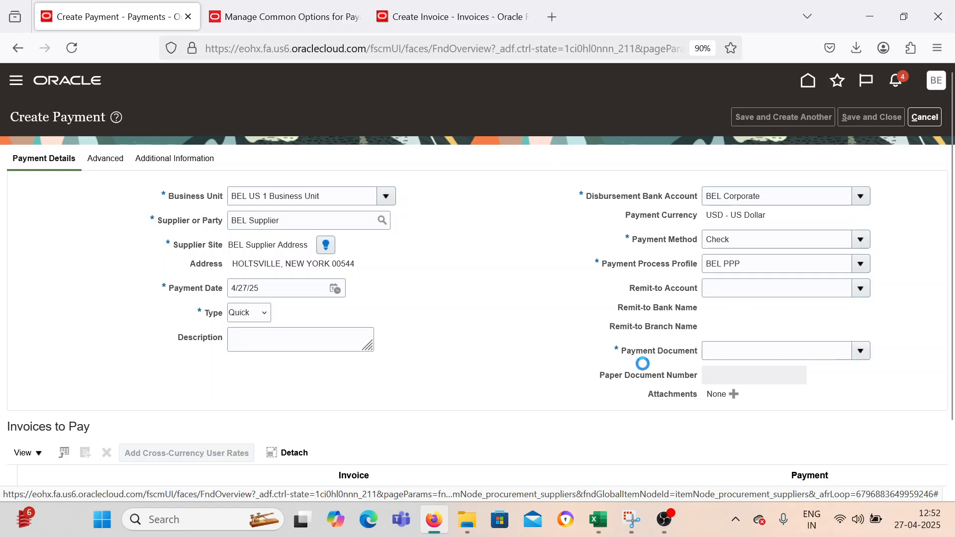
left_click(589, 394)
Try to add invoices PA_002 and PA_001 together to the single payment.
scroll(426, 388, "down", 2)
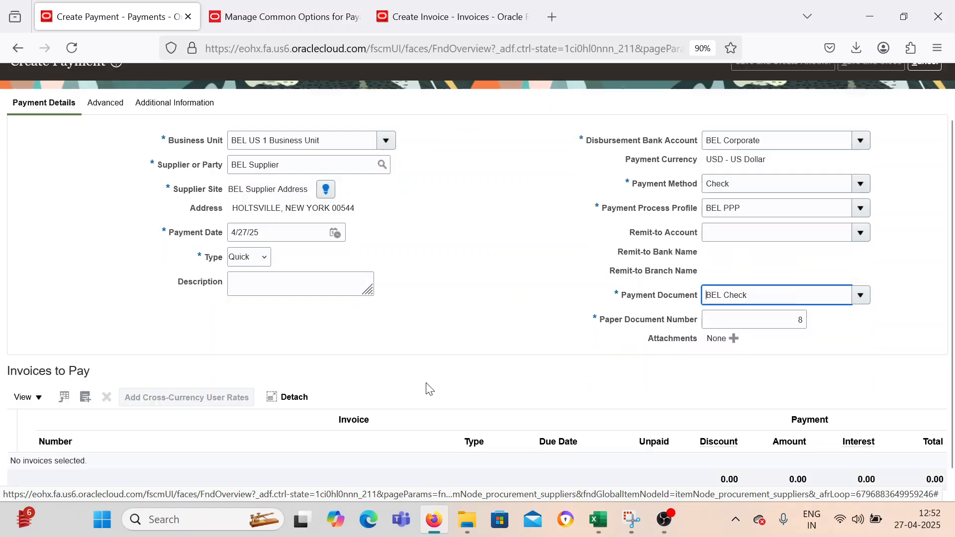
left_click(86, 370)
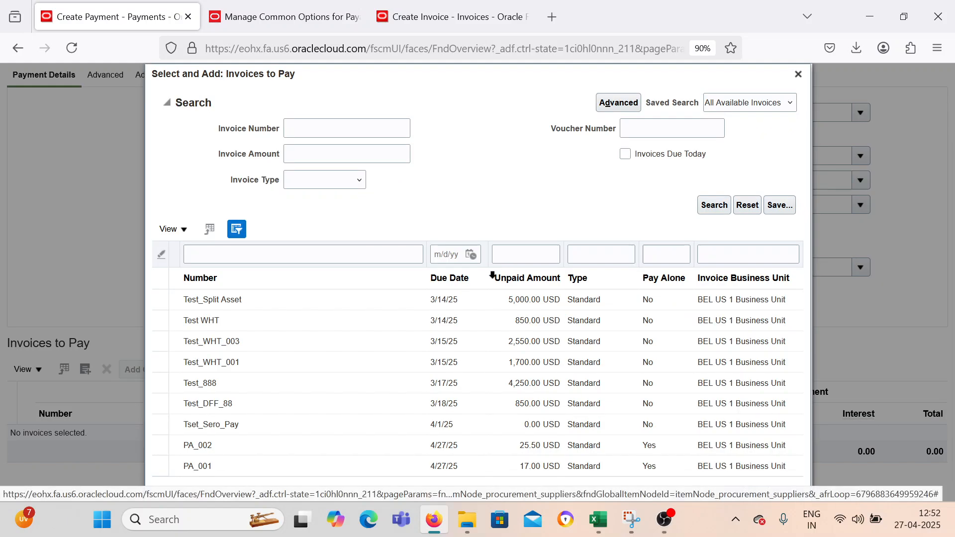
left_click(291, 445)
left_click(285, 463, "ctrl")
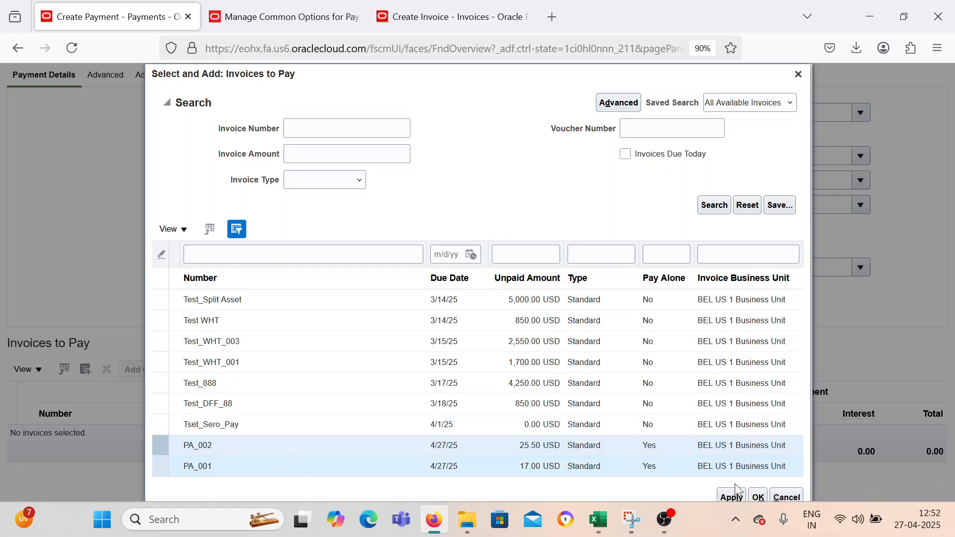
scroll(786, 460, "down", 1)
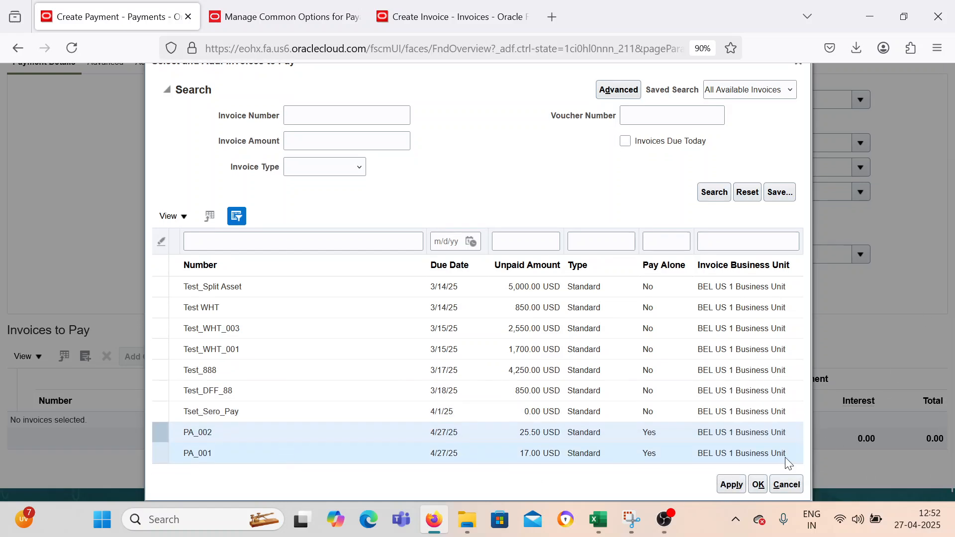
left_click(734, 489)
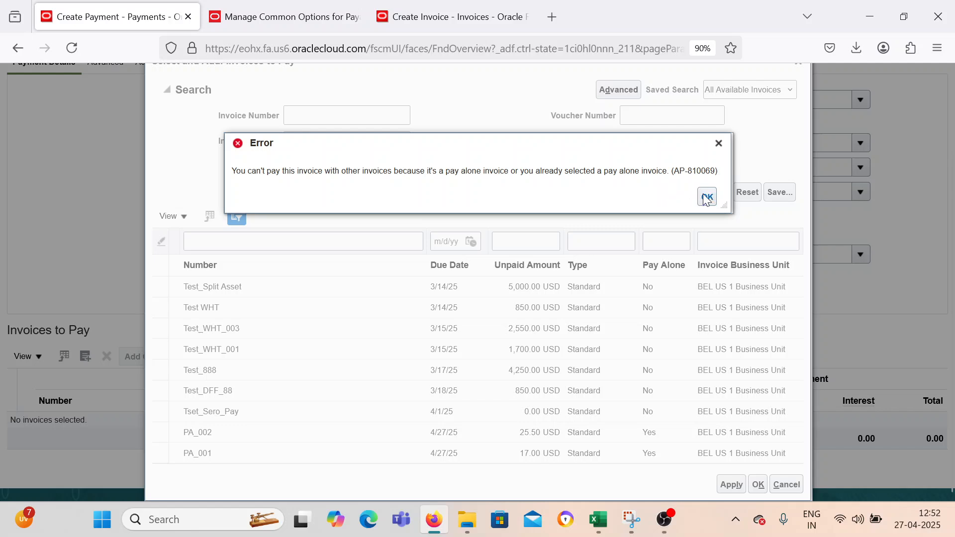
left_click(719, 143)
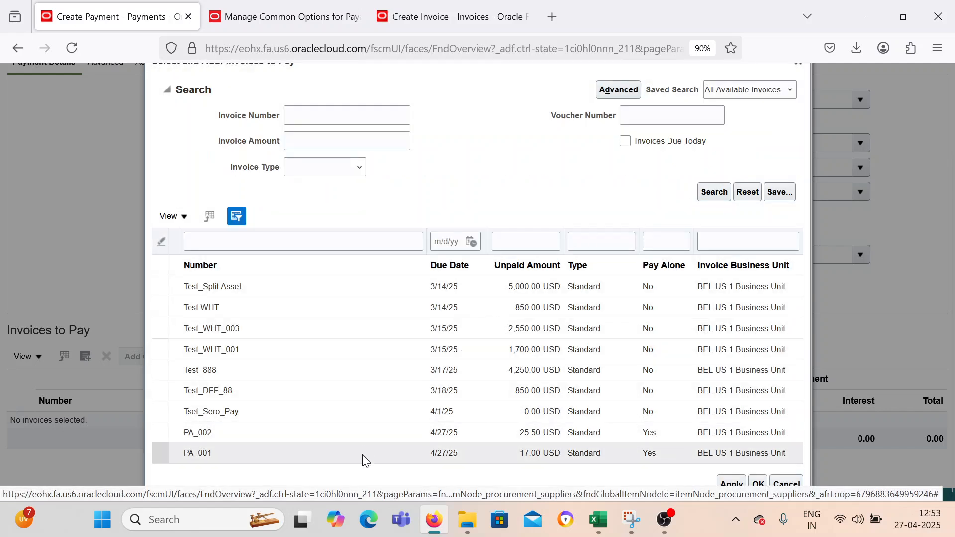
Add only invoice PA_001 to the invoices to pay and review the payment details.
left_click(331, 455)
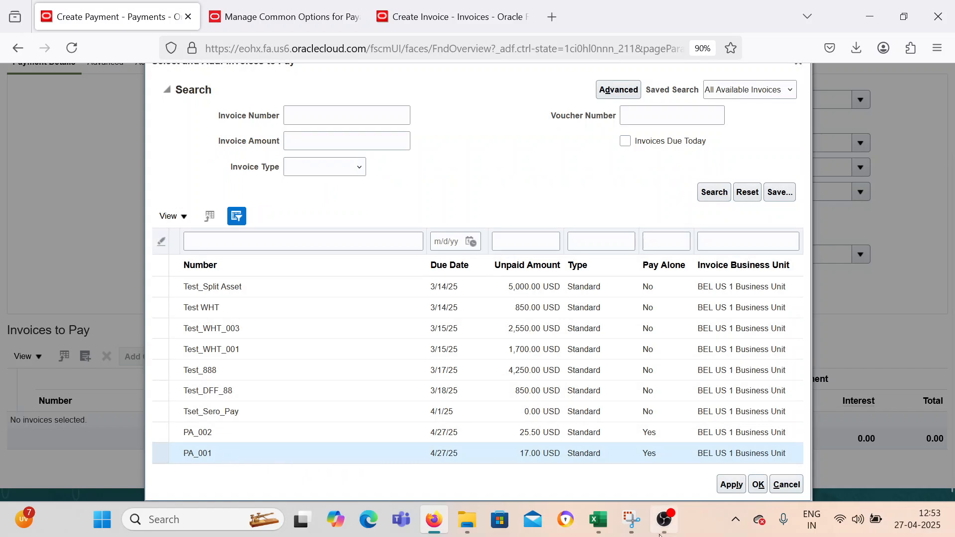
left_click(732, 484)
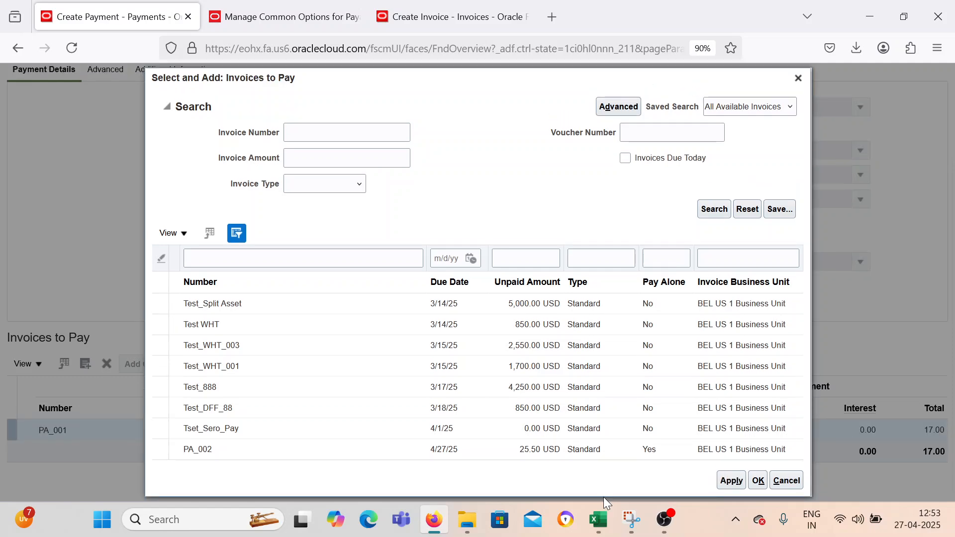
left_click(758, 481)
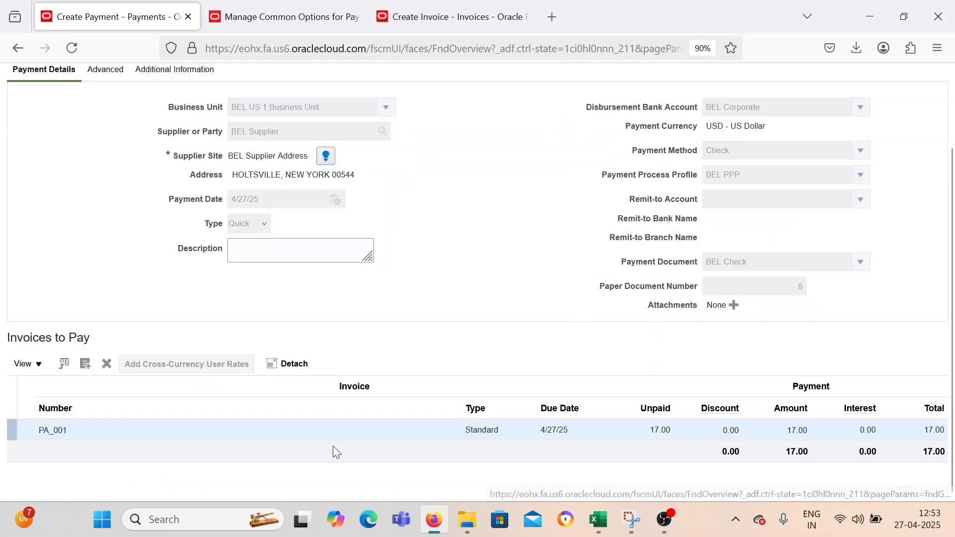
scroll(569, 362, "up", 2)
scroll(573, 301, "down", 2)
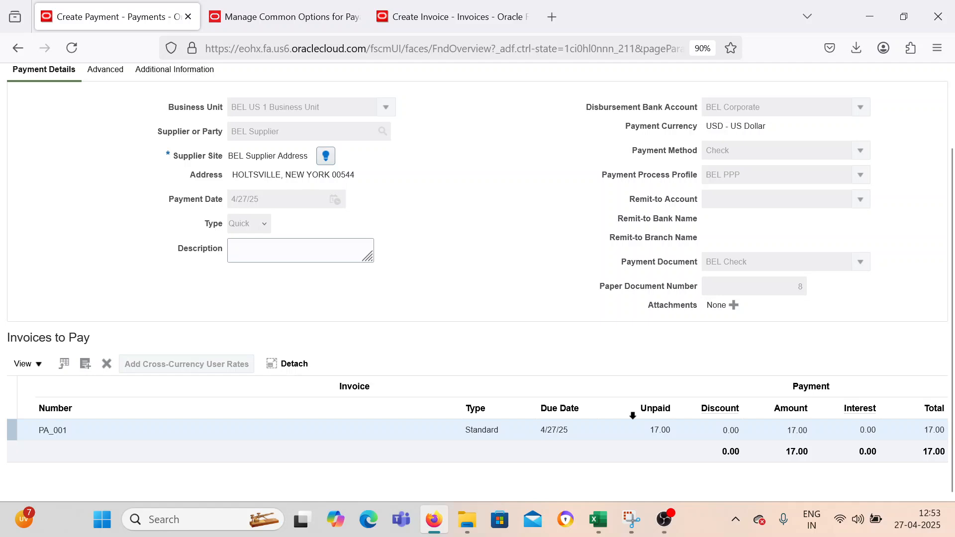
scroll(631, 413, "up", 2)
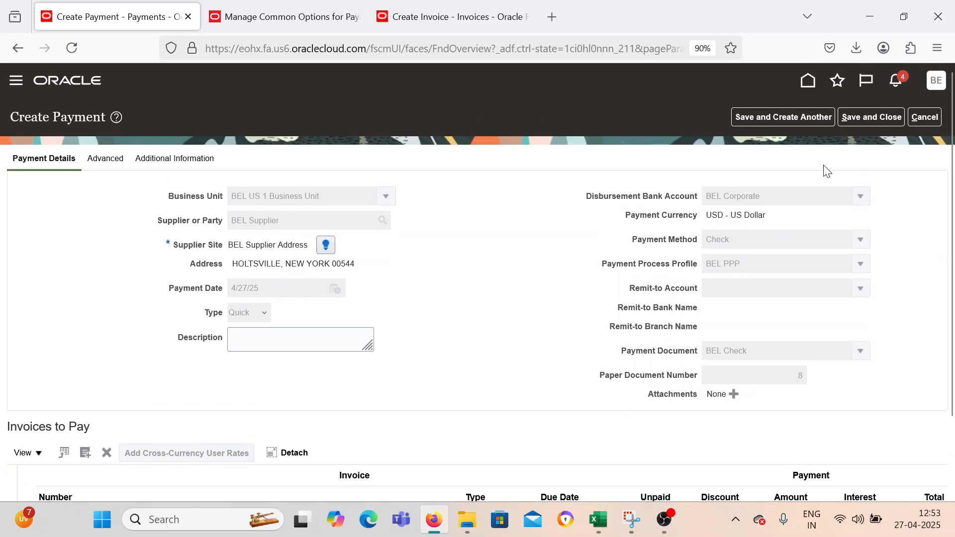
Switch to the Excel worksheet and mark Pay Alone Configuration & Process as Done by filling C6 down to C7.
mouse_move(599, 519)
left_click(518, 450)
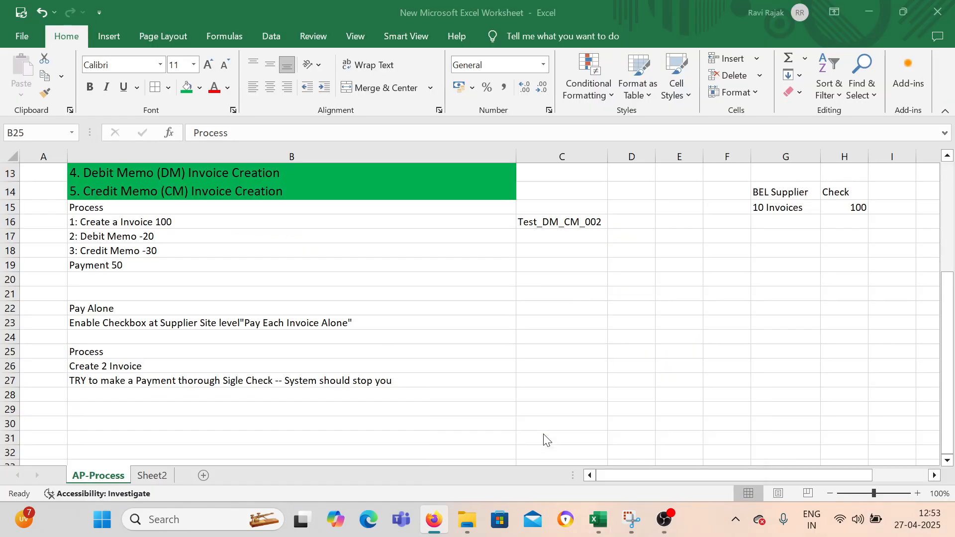
scroll(303, 371, "up", 4)
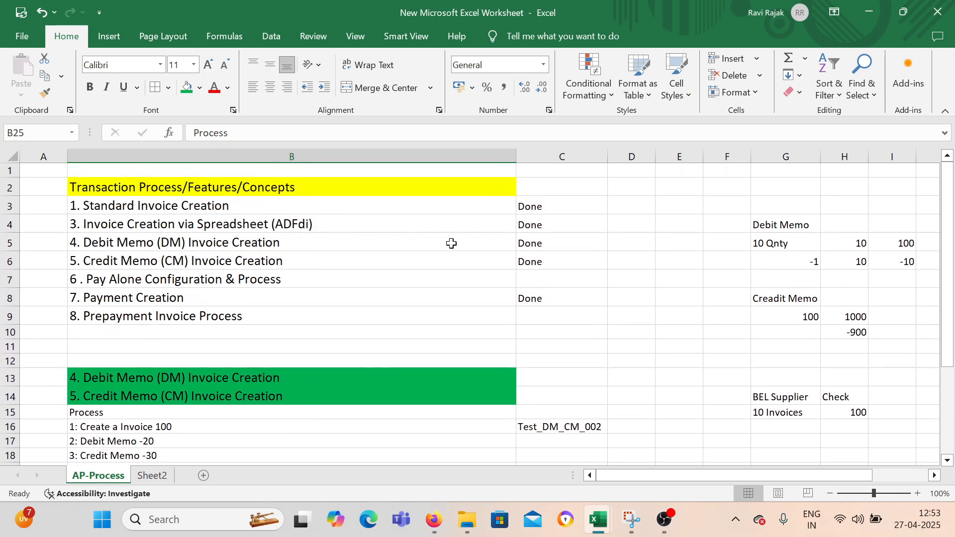
left_click(298, 279)
left_click(572, 264)
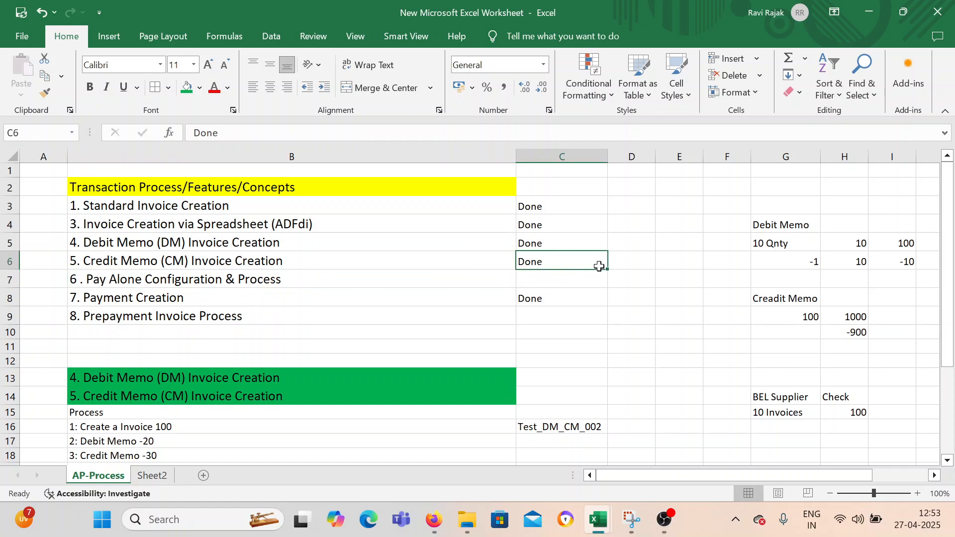
left_click_drag(607, 270, 608, 286)
left_click(542, 315)
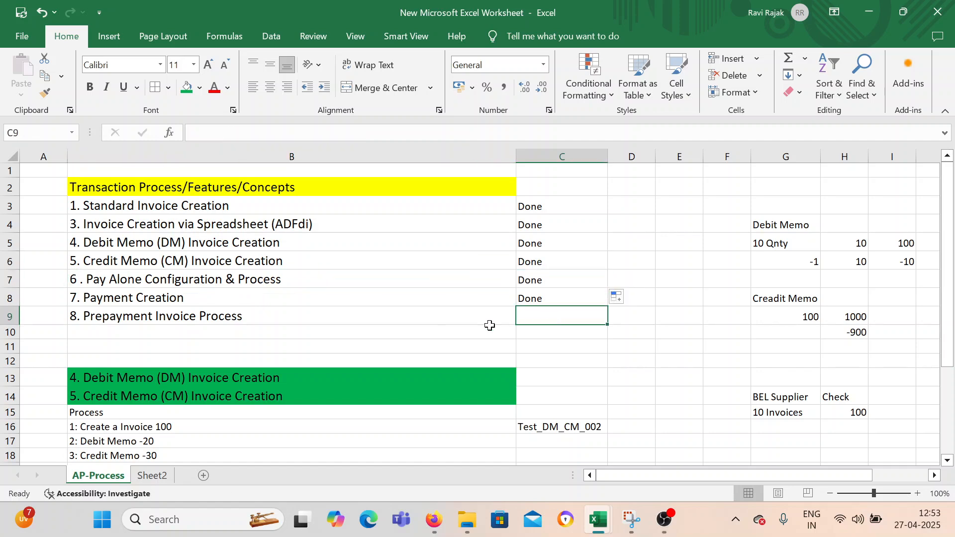
Select the Prepayment Invoice Process topic and look through the process notes below the topic list.
left_click(268, 317)
scroll(430, 345, "down", 2)
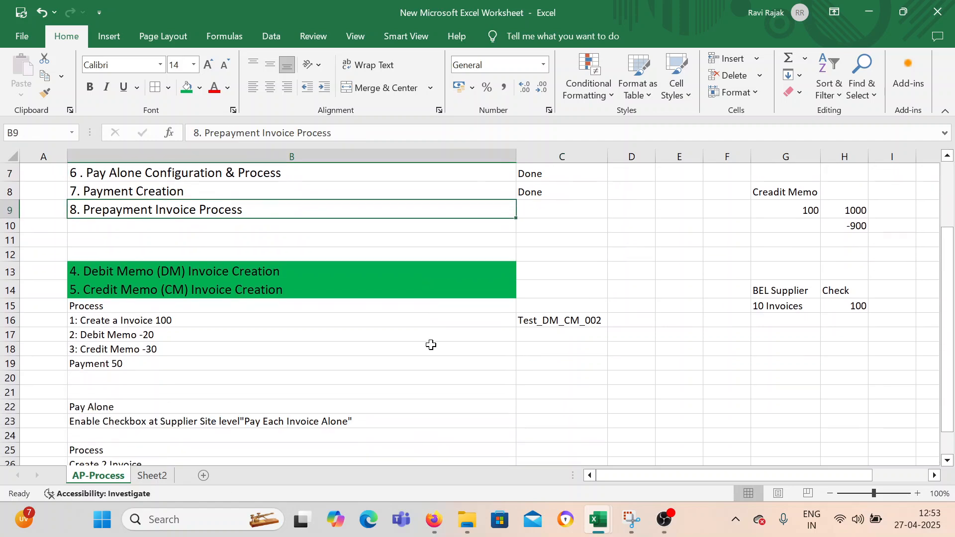
scroll(427, 350, "down", 1)
scroll(429, 341, "down", 2)
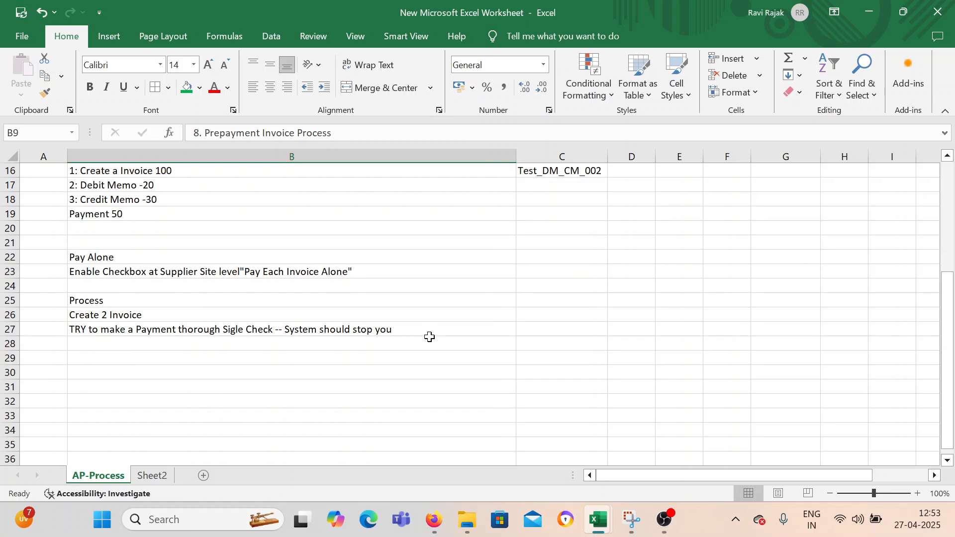
scroll(668, 343, "up", 2)
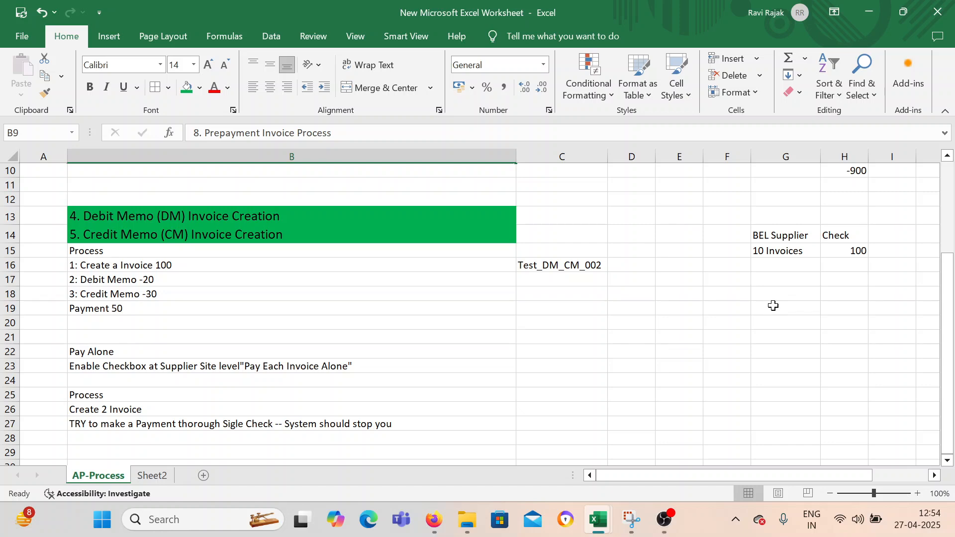
Enter the heading Prepayment in G19 and the type Temporary below it in G20.
left_click(774, 307)
type("Prepayment")
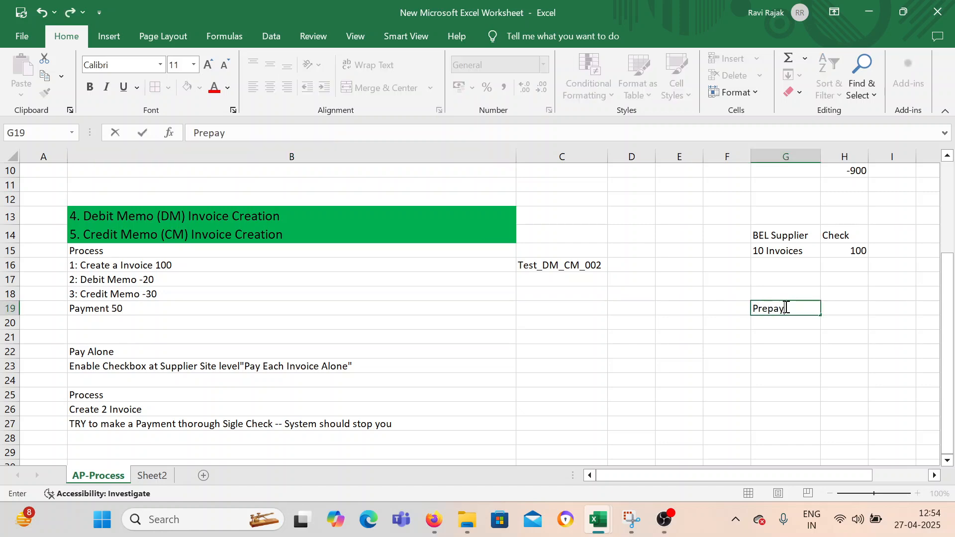
key("Return")
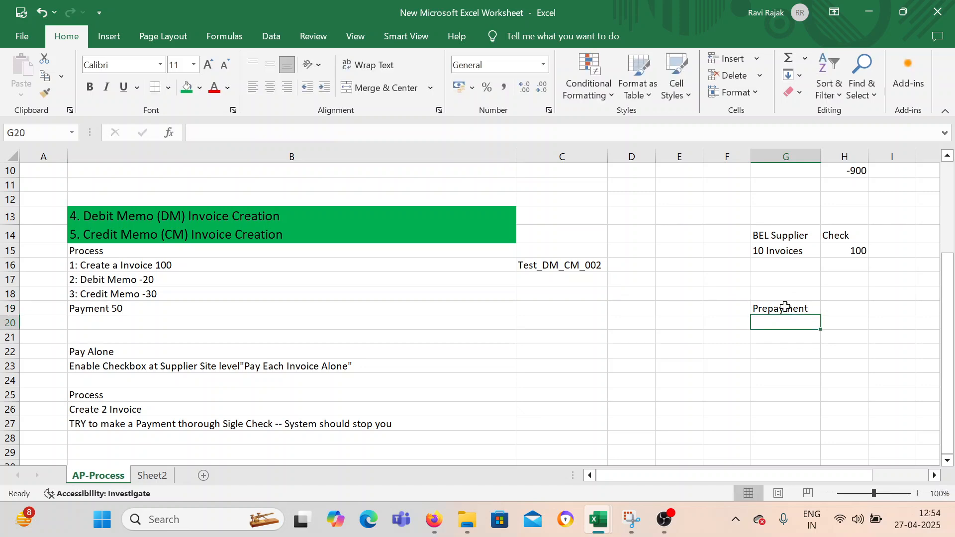
type("Temporary")
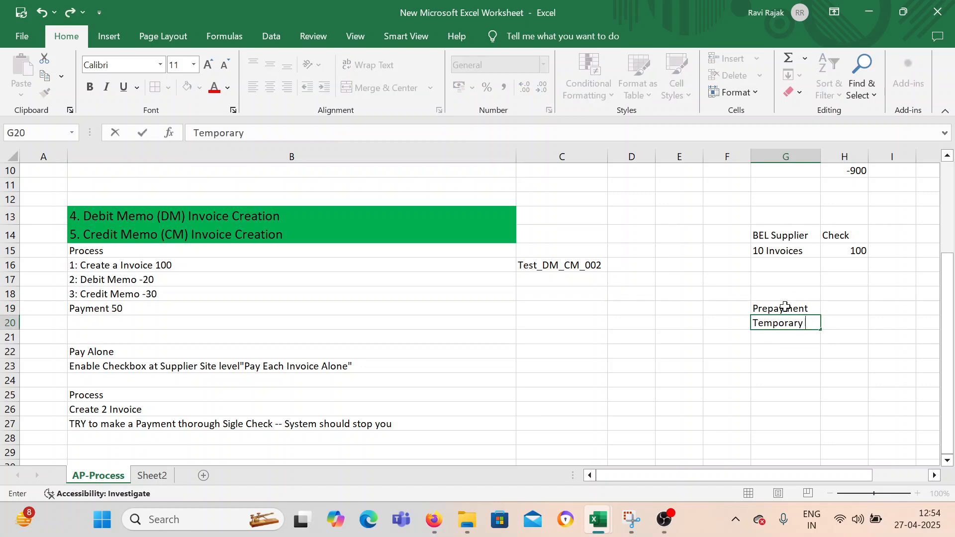
key("Return")
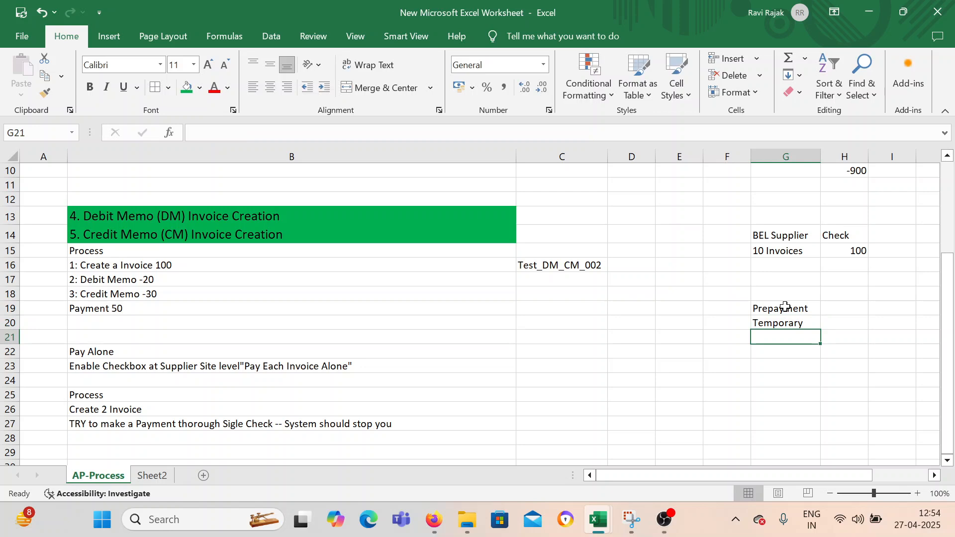
Add Permananet in G21 as the second prepayment type.
type("Perma")
type("ne")
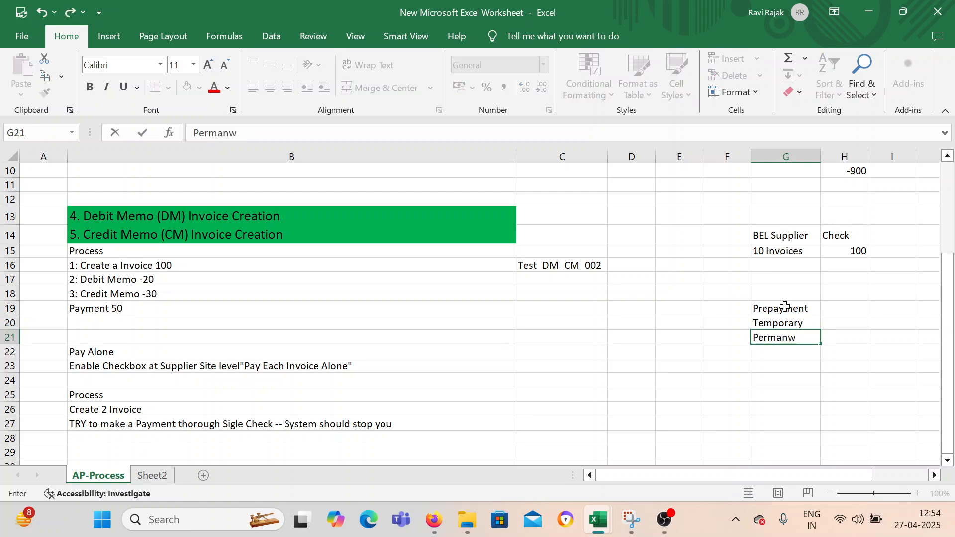
key("BackSpace")
key("BackSpace")
type("net")
key("BackSpace")
key("BackSpace")
type("anet")
key("Tab")
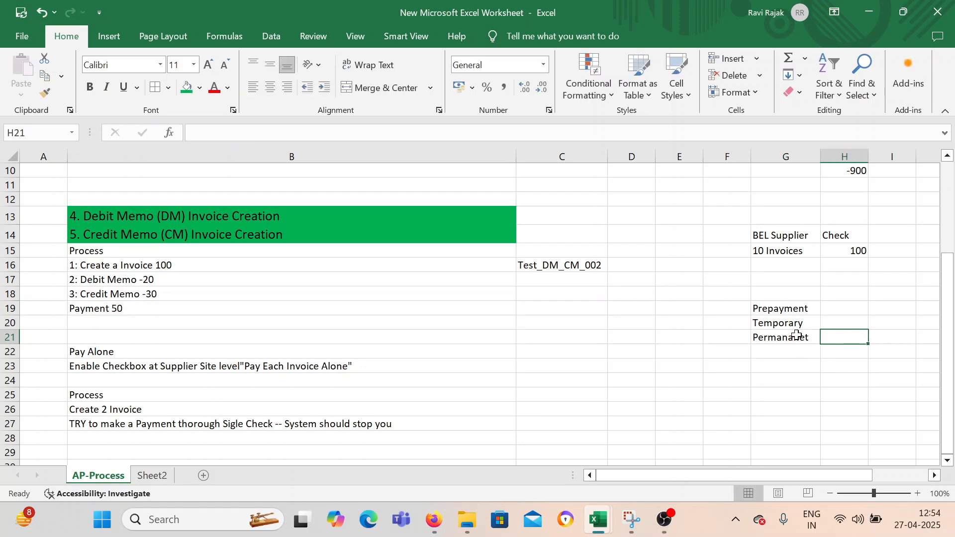
Enter the example amount 1000 in both I20 and I21, beside the Temporary and Permananet rows.
left_click(824, 322)
left_click_drag(696, 476, 753, 479)
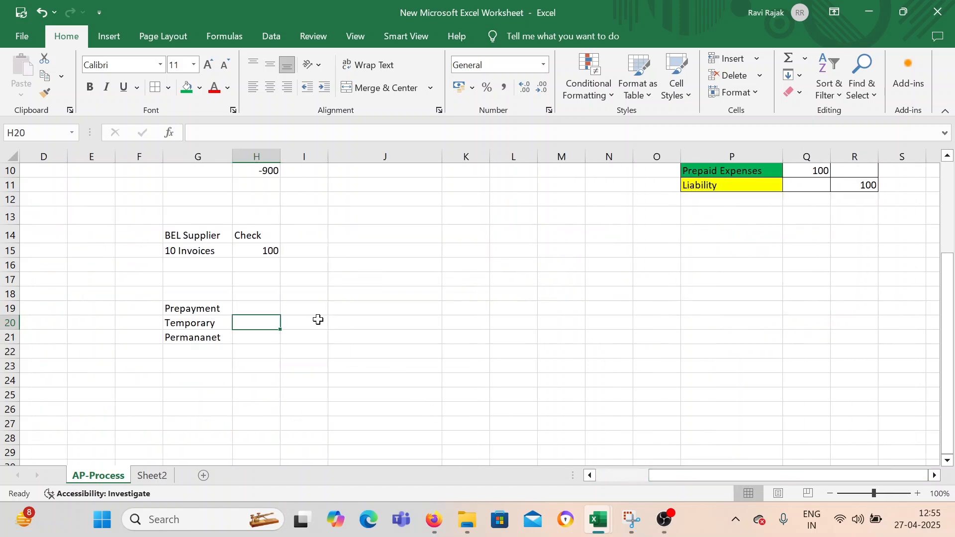
key("Right")
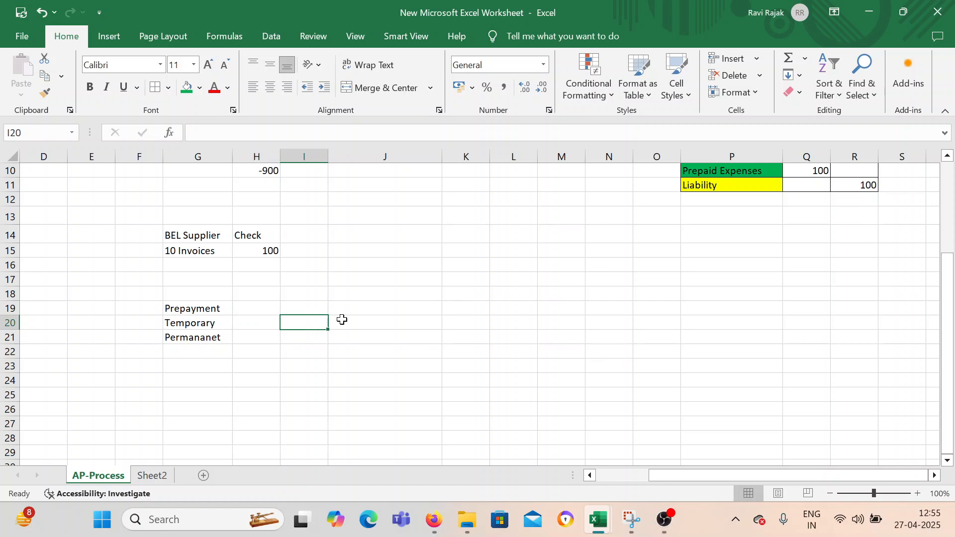
type("1000")
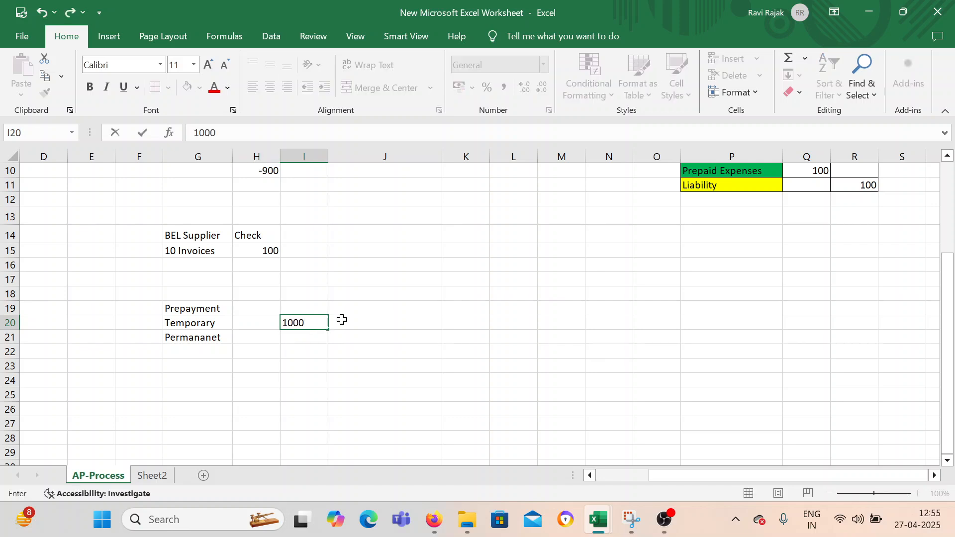
key("Return")
key("Right")
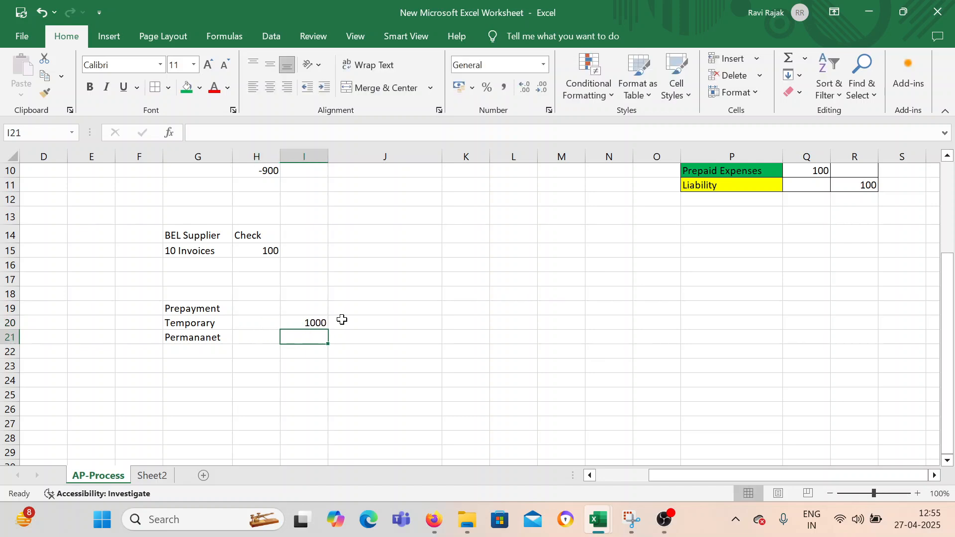
type("1000")
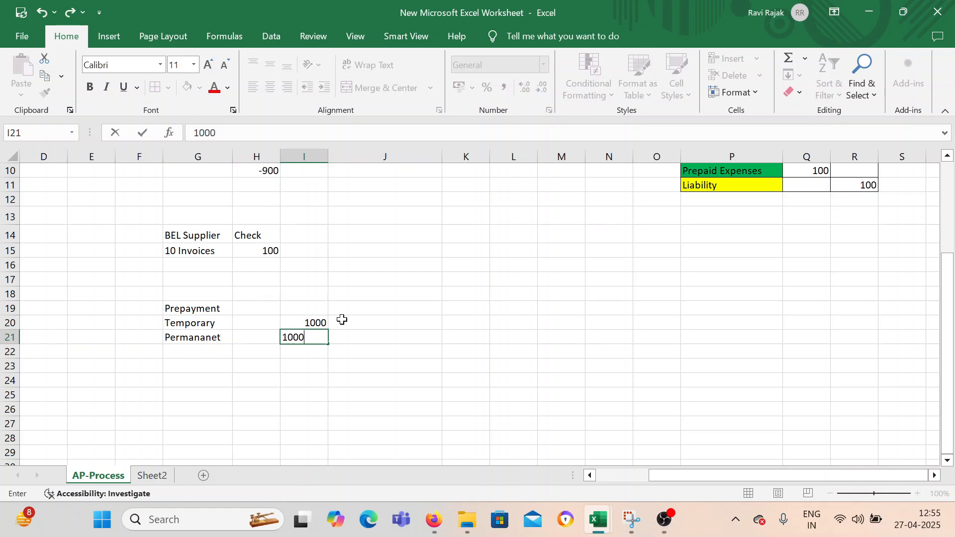
key("BackSpace")
type("0")
Change the example amount in I20 to 10000.
left_click(322, 320)
double_click(327, 319)
type("0")
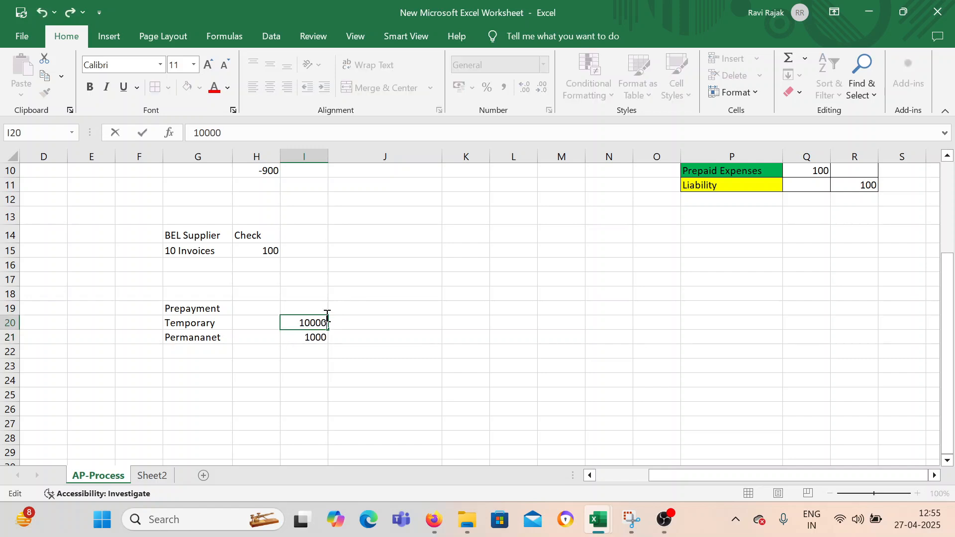
key("Tab")
Continue the example calculation with 9000 in J22, 3000 in J23 and 6000 in K24.
key("Down")
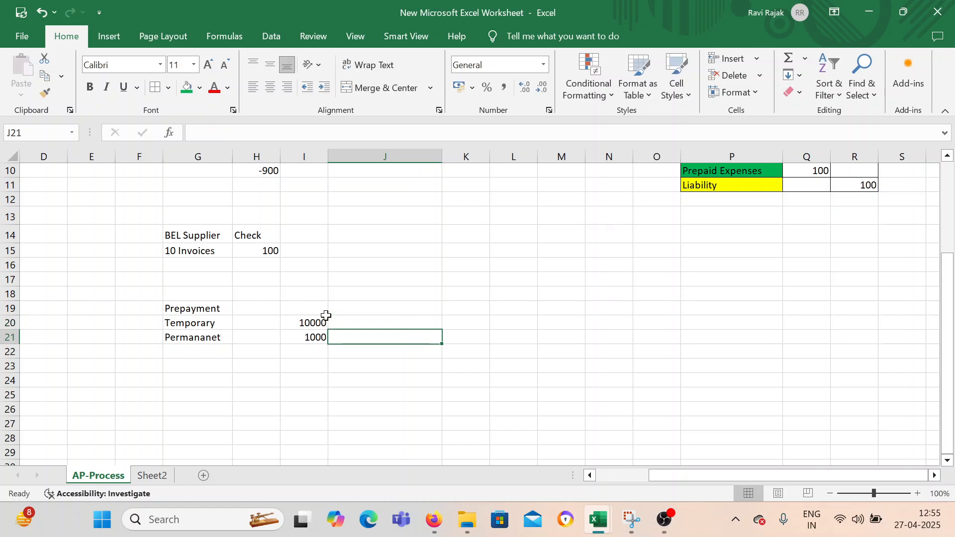
key("Down")
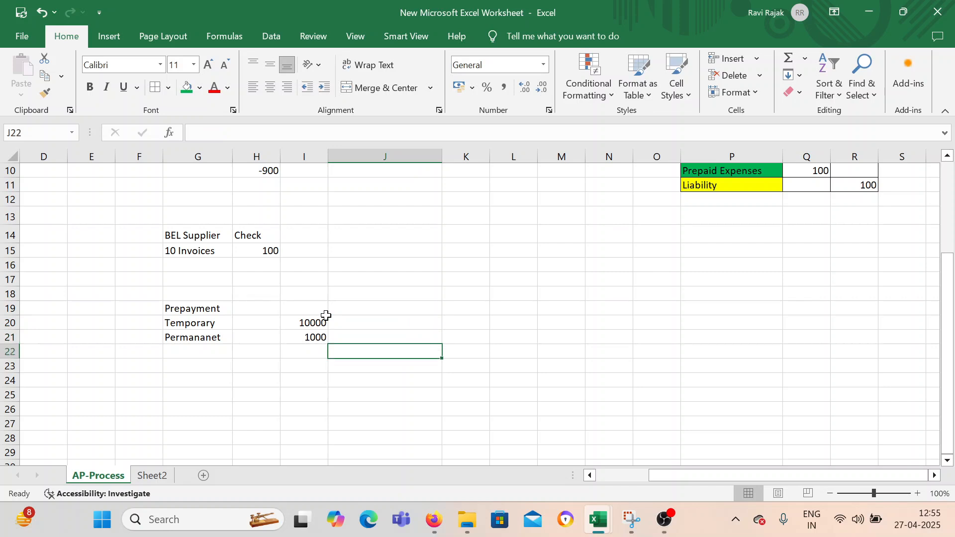
type("9000")
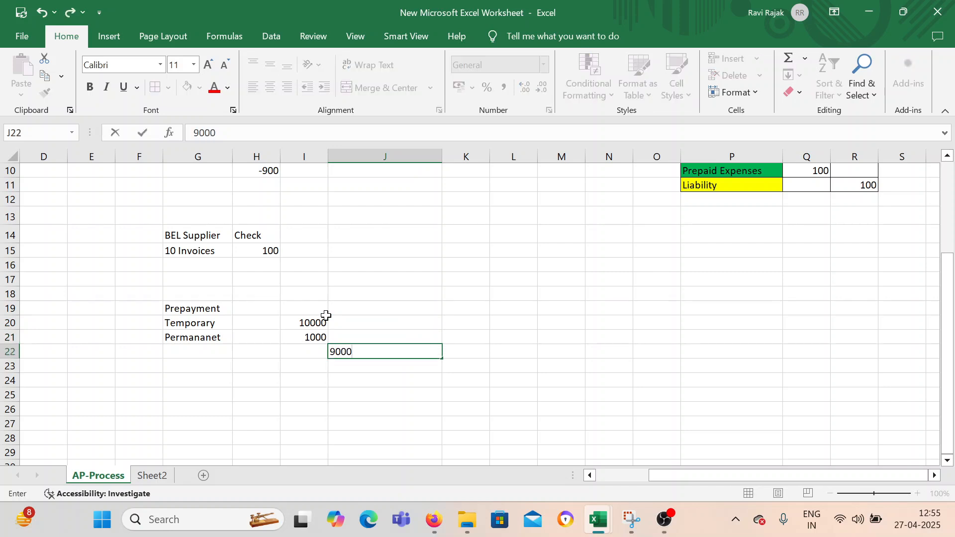
key("Return")
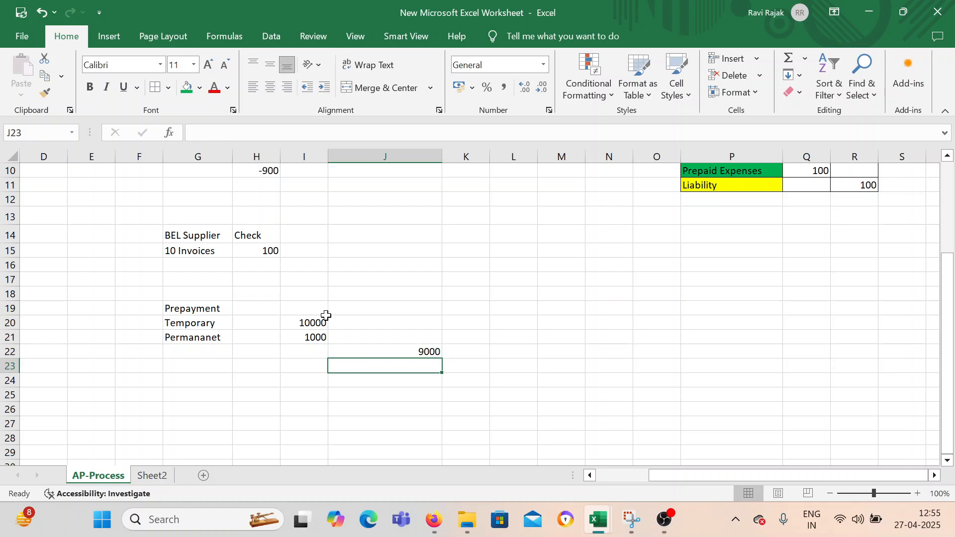
type("3000")
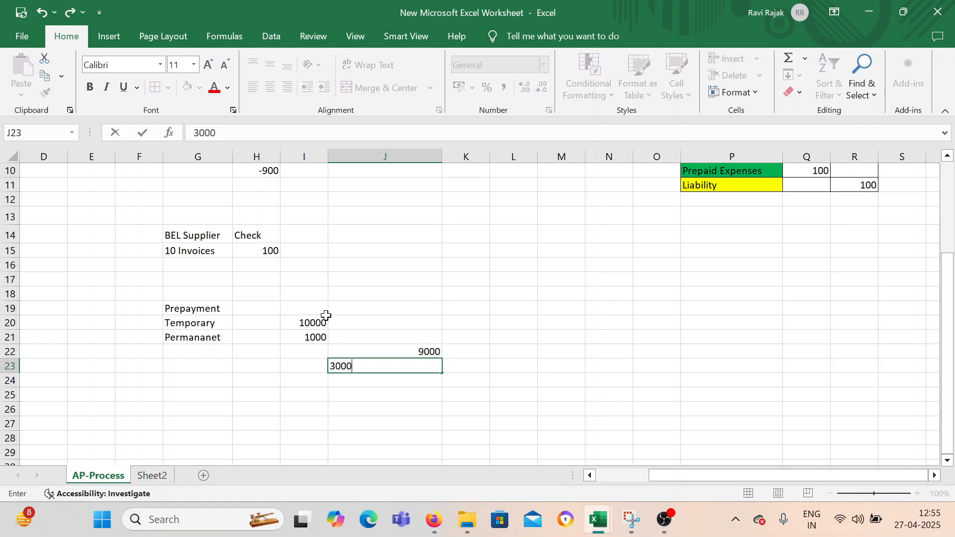
key("Tab")
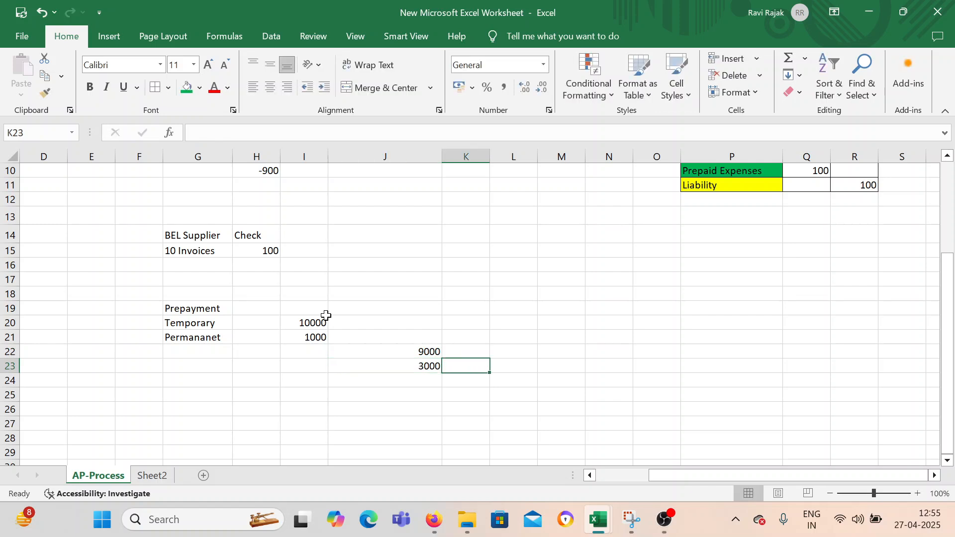
key("Down")
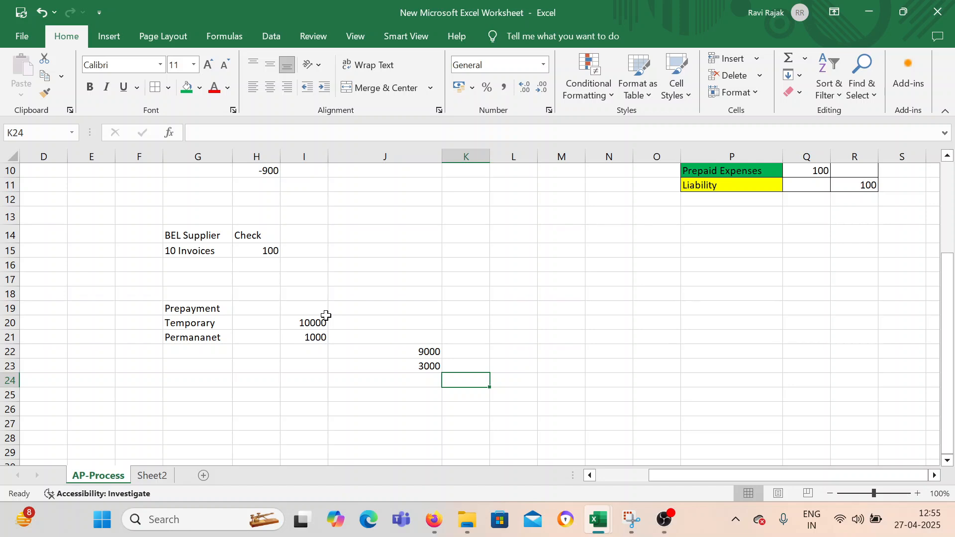
type("600")
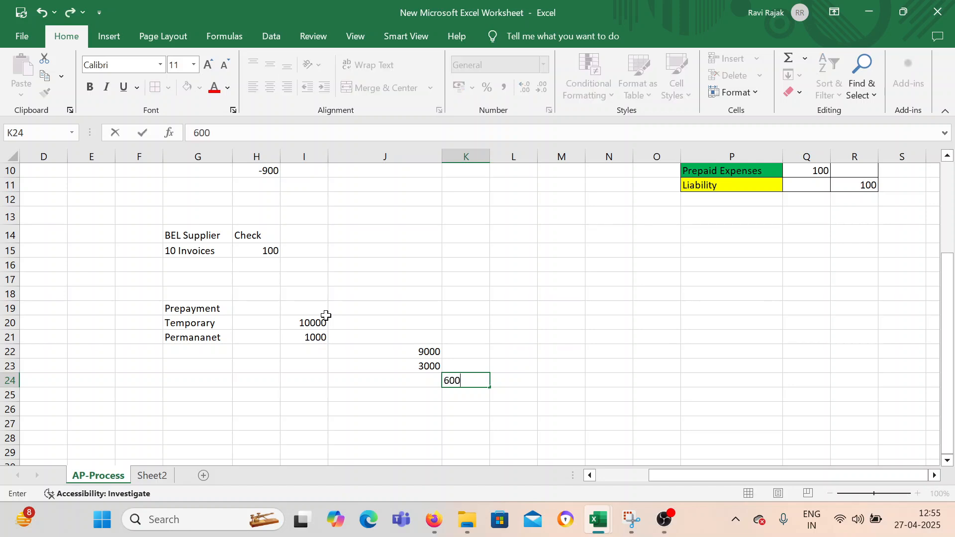
type("0")
key("Tab")
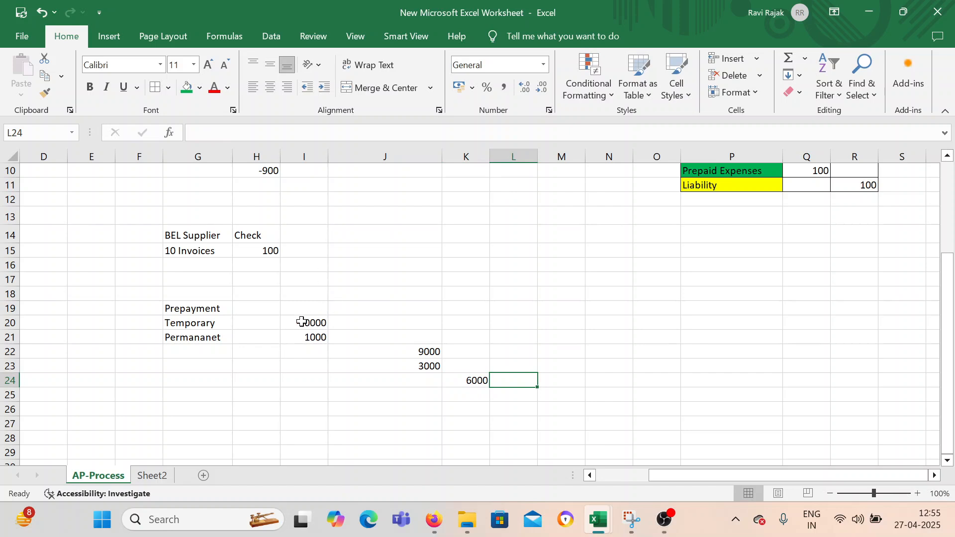
Clear all the example amounts beside and below the prepayment types in columns I to K.
left_click(308, 311)
left_click_drag(309, 312, 480, 398)
key("Delete")
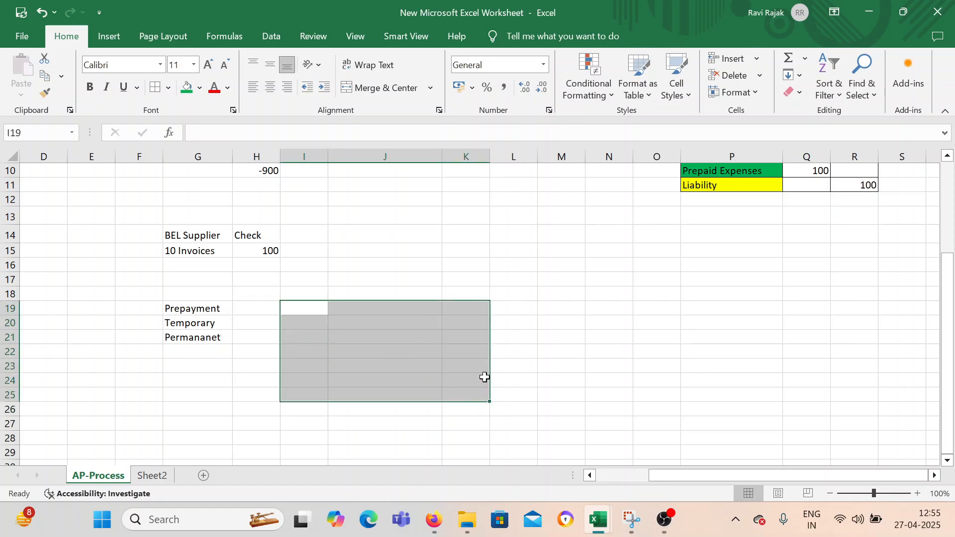
Enter a second example with 10000 in J21, 1000 in J22 and 1000 in J23.
left_click(360, 337)
type("10000")
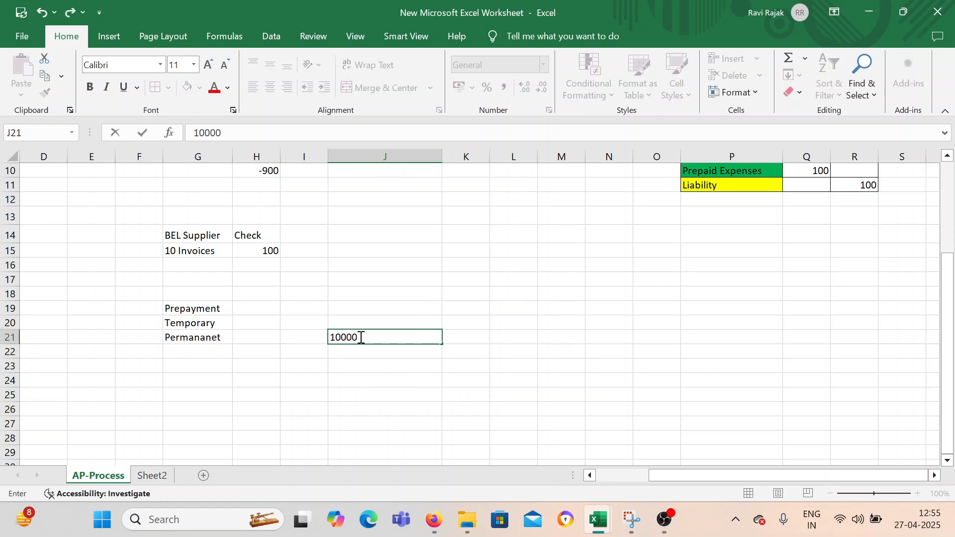
key("Return")
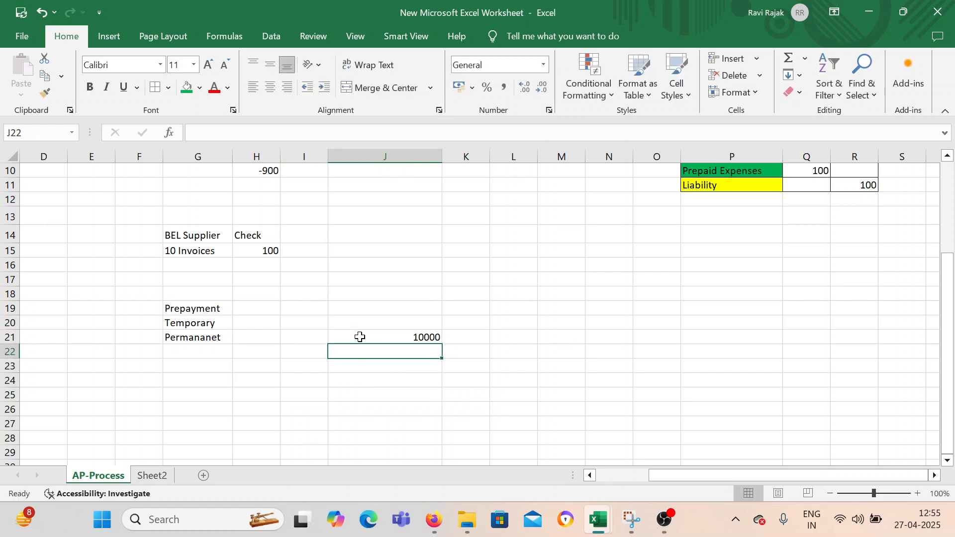
type("100")
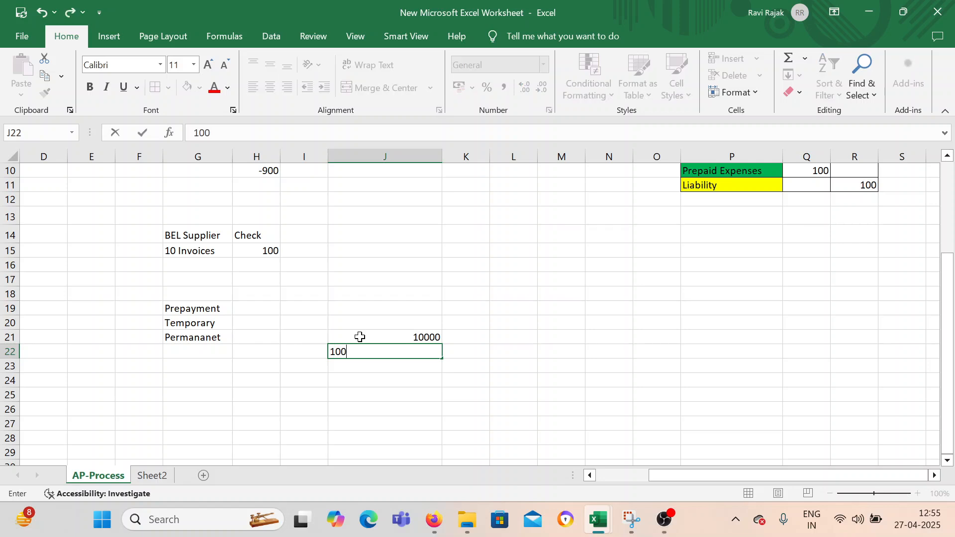
type("0")
key("Return")
type("1000")
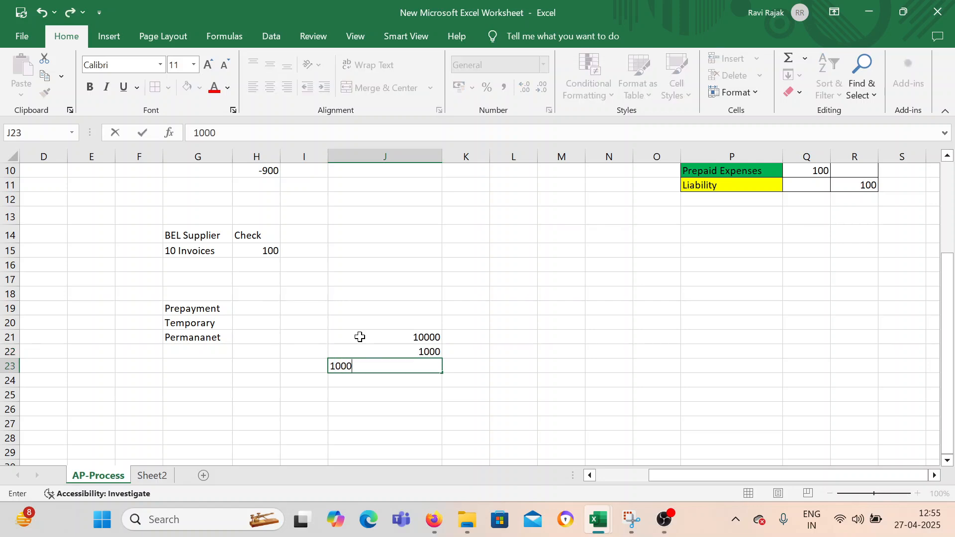
key("Return")
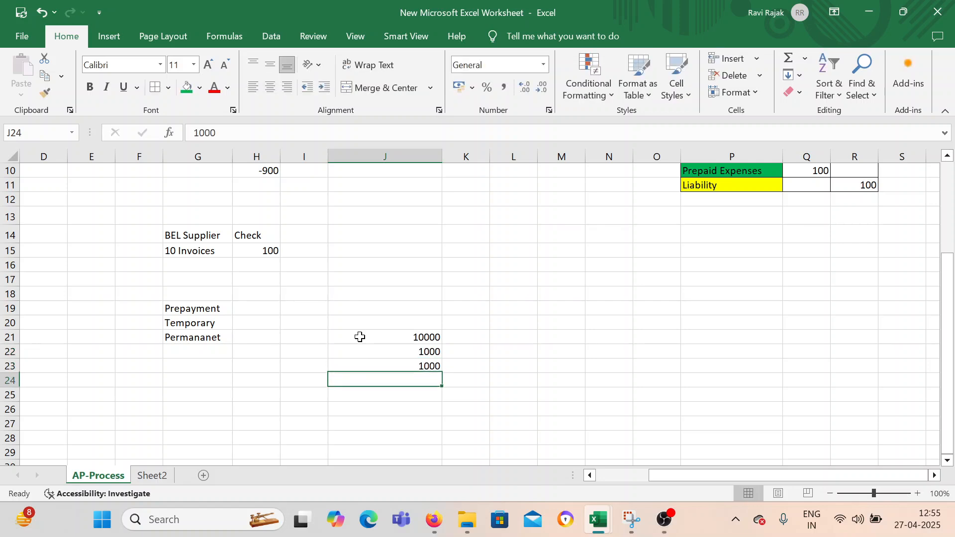
key("Right")
key("Up")
key("Up")
key("Up")
key("Down")
key("Down")
key("Down")
key("Up")
key("Up")
key("Up")
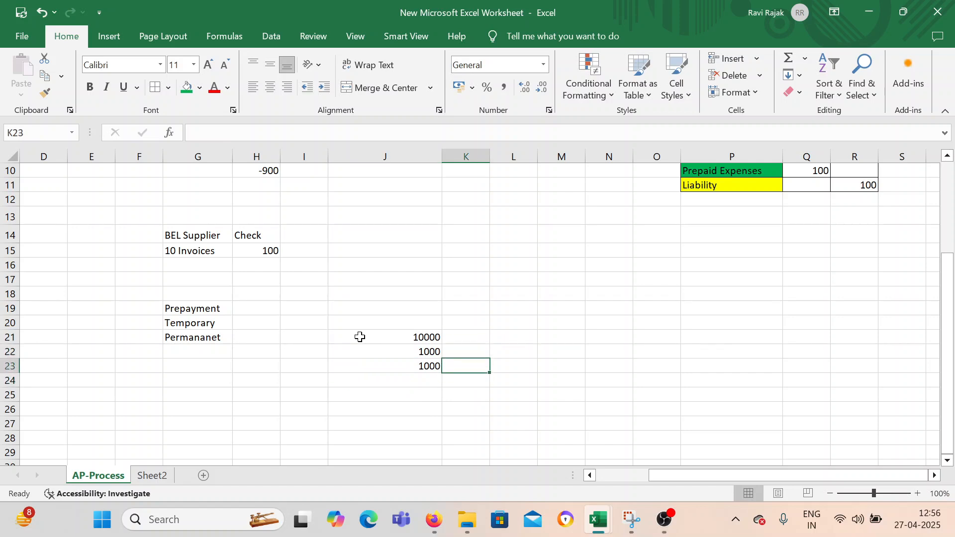
key("Down")
key("Down")
key("Down")
key("Down")
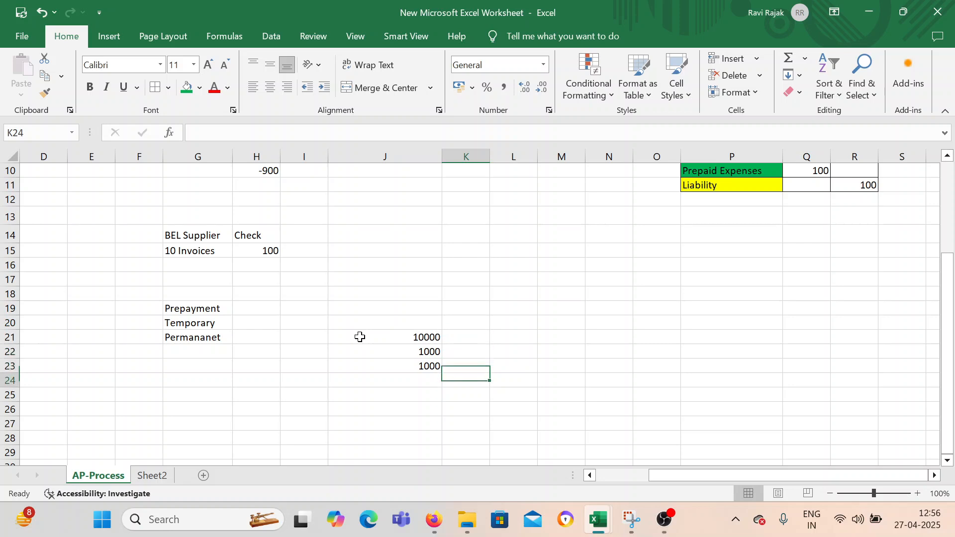
key("Right")
key("Right")
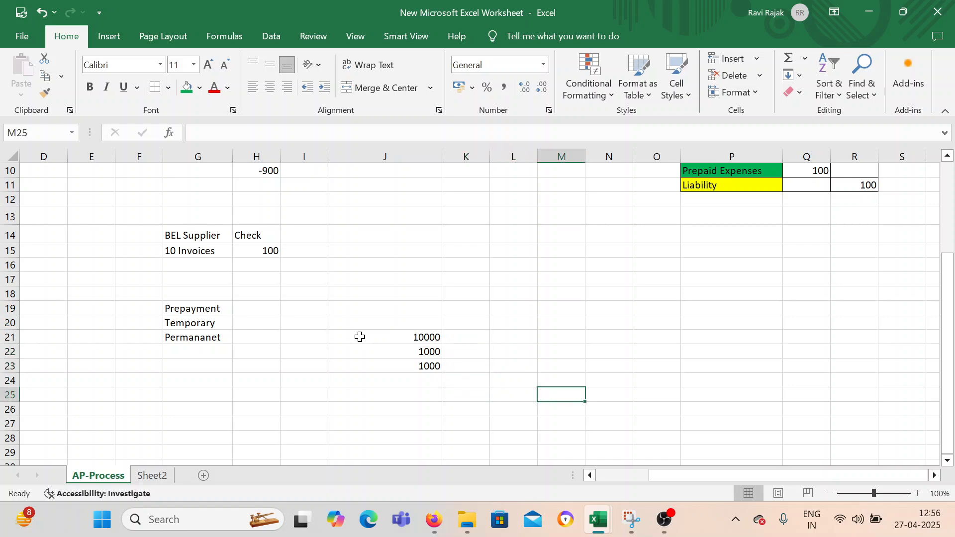
key("Right")
key("Left")
key("Left")
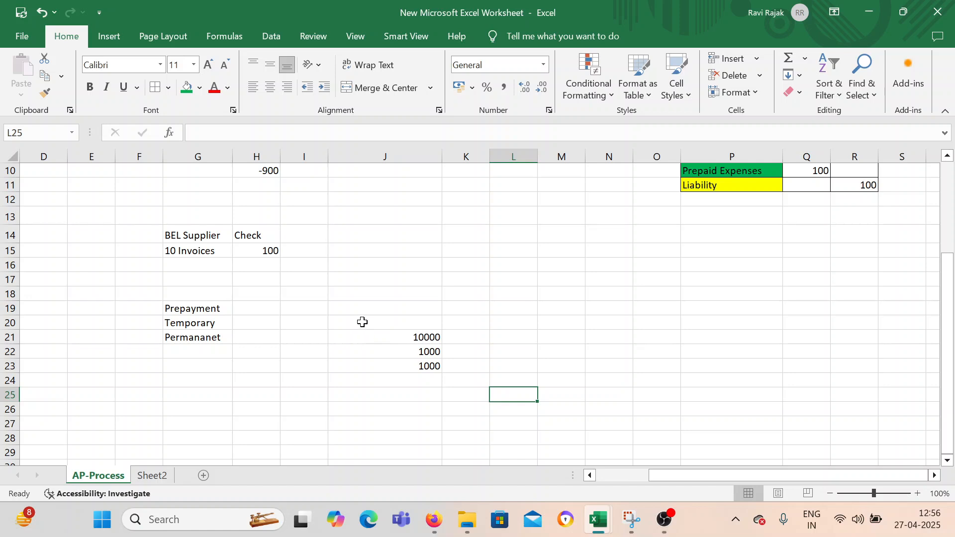
Clear the second example's amounts from J20:J24.
left_click_drag(396, 318, 419, 380)
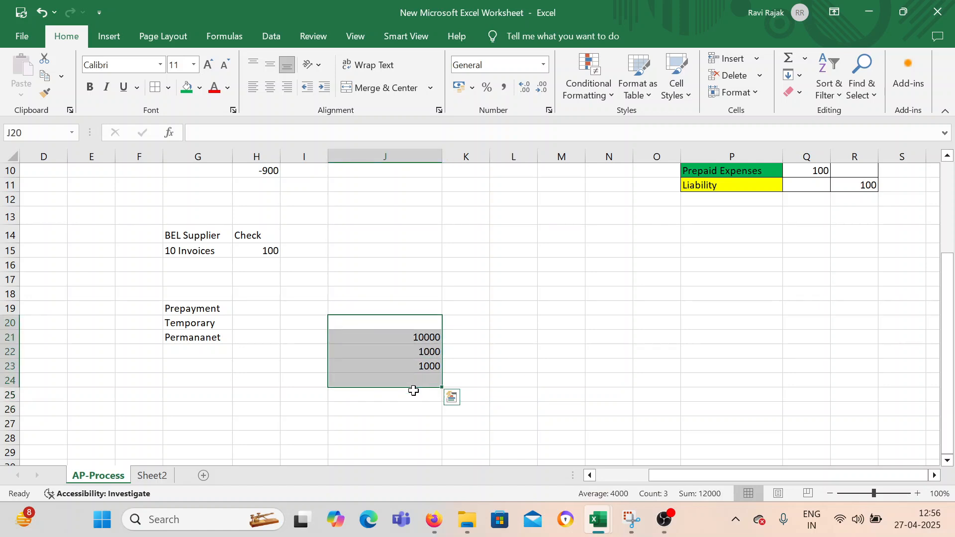
key("Delete")
left_click(255, 351)
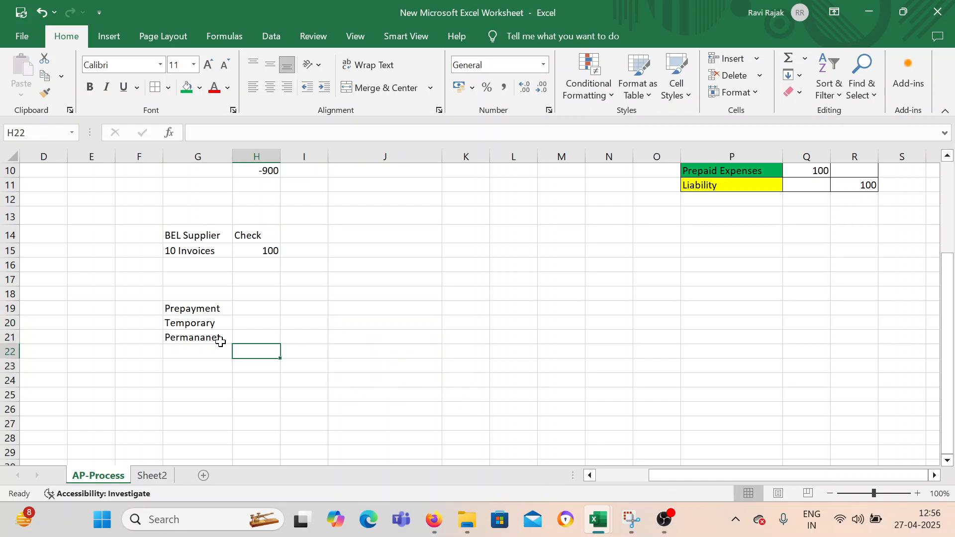
left_click(210, 313)
mouse_move(206, 326)
left_mouse_down()
mouse_move(205, 337)
mouse_move(204, 326)
left_mouse_up()
left_click(203, 310)
left_click(204, 353)
left_click(211, 326)
left_click(209, 339)
left_click(209, 323)
left_click_drag(688, 482, 590, 477)
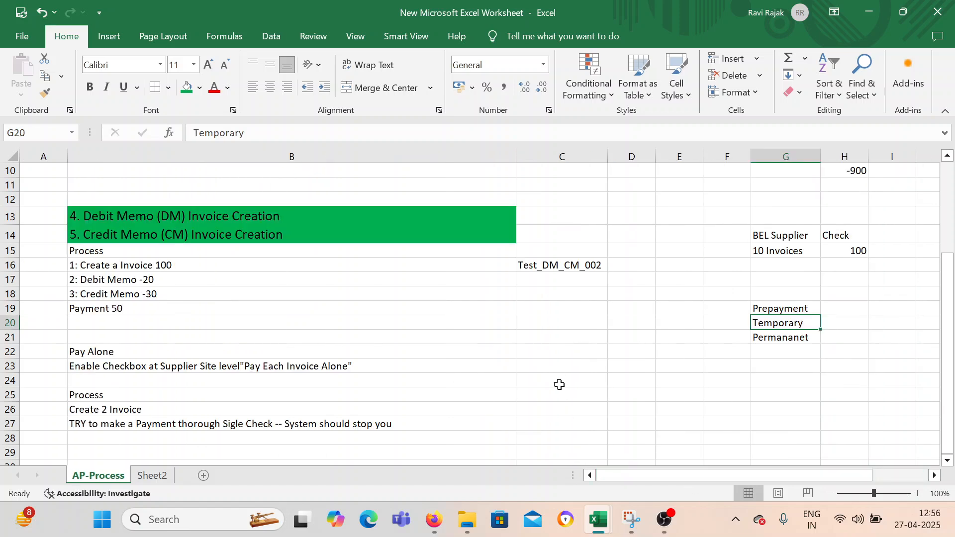
scroll(335, 379, "down", 2)
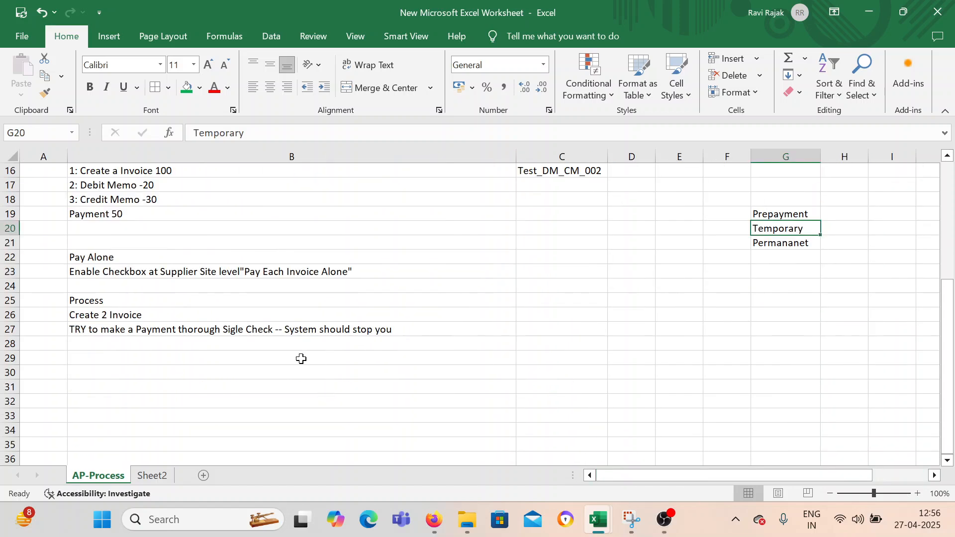
left_click(186, 386)
left_click(155, 373)
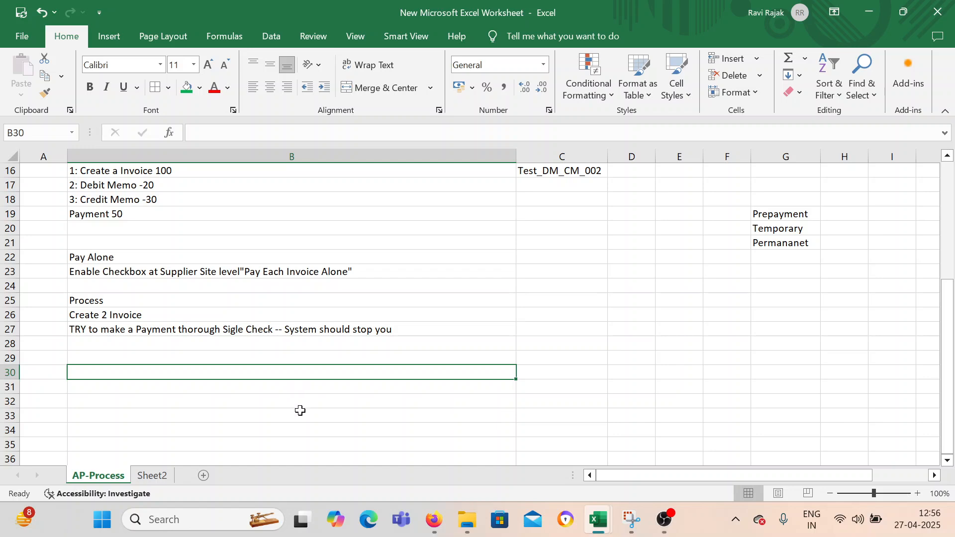
scroll(300, 406, "up", 5)
scroll(299, 417, "down", 1)
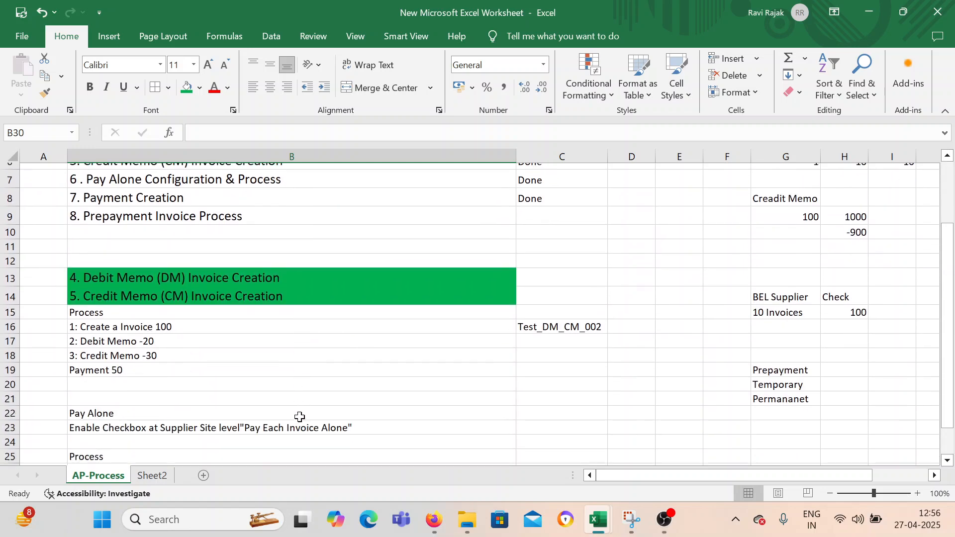
Switch to Oracle Fusion in Firefox, save and close the open BEL Supplier payment, and acknowledge the confirmation.
left_click(434, 519)
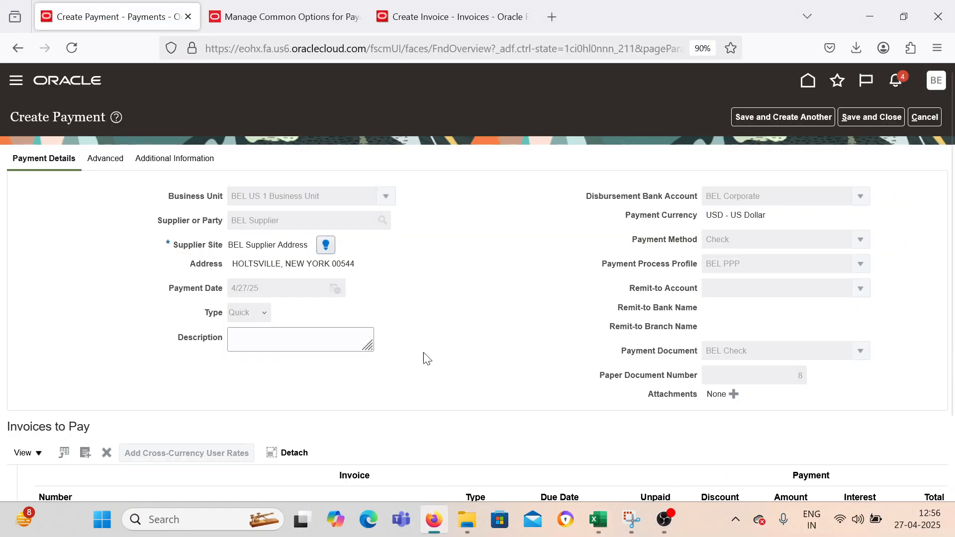
left_click(883, 114)
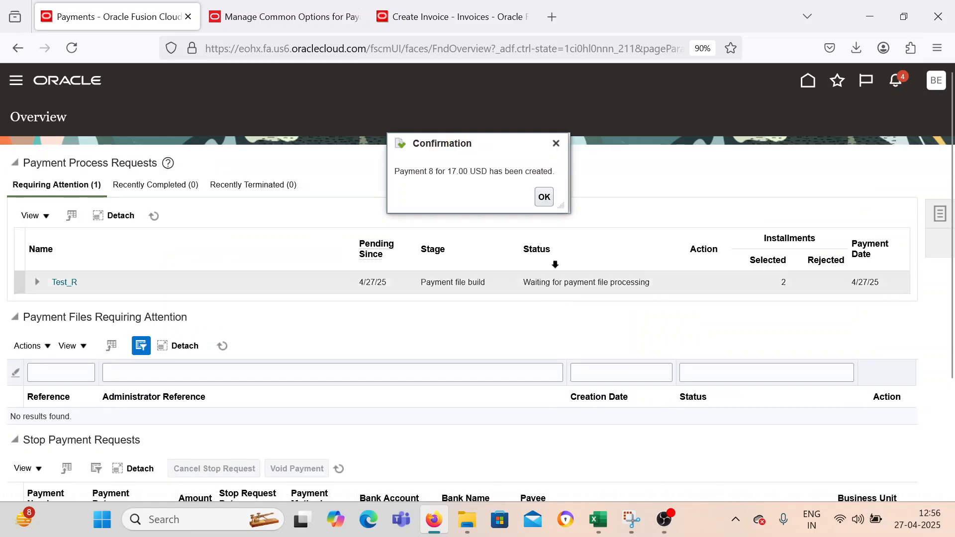
left_click(541, 196)
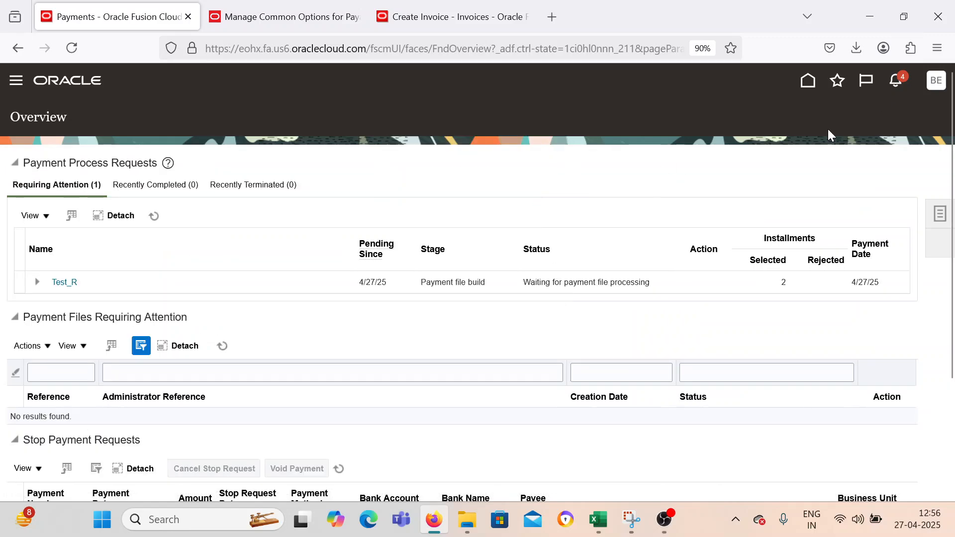
Go to Setup and Maintenance, search the tasks for "Invoice Op" and open Manage Invoice Options.
left_click(936, 80)
left_click(718, 285)
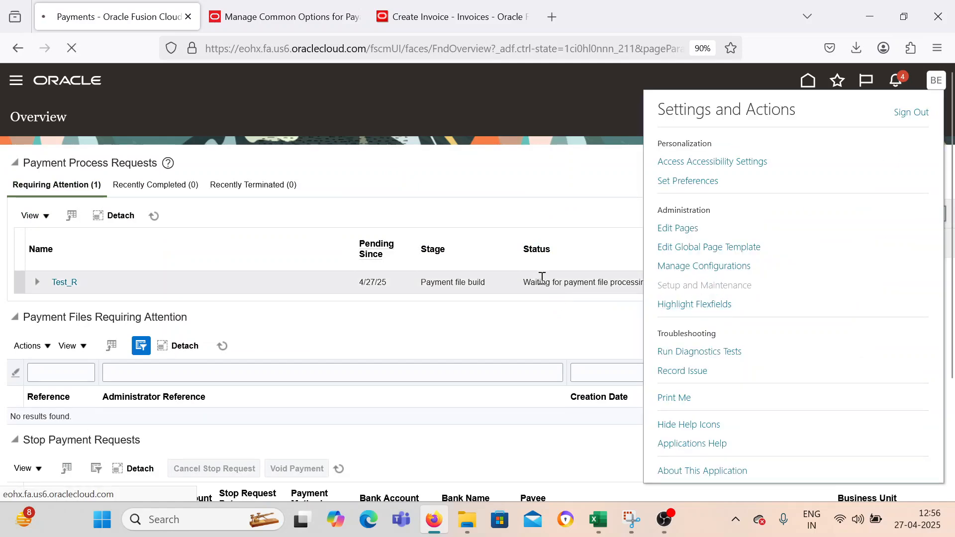
left_click(499, 177)
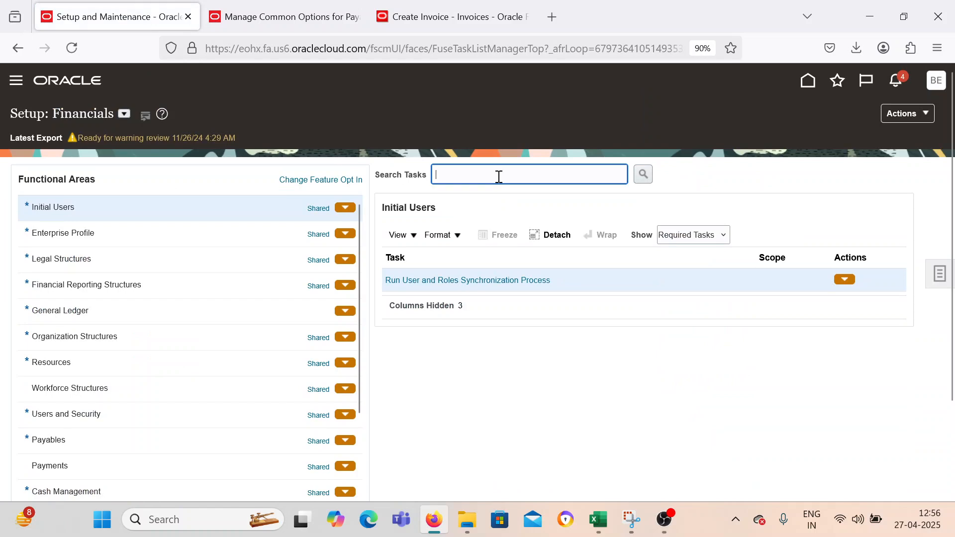
type("Invoice Op")
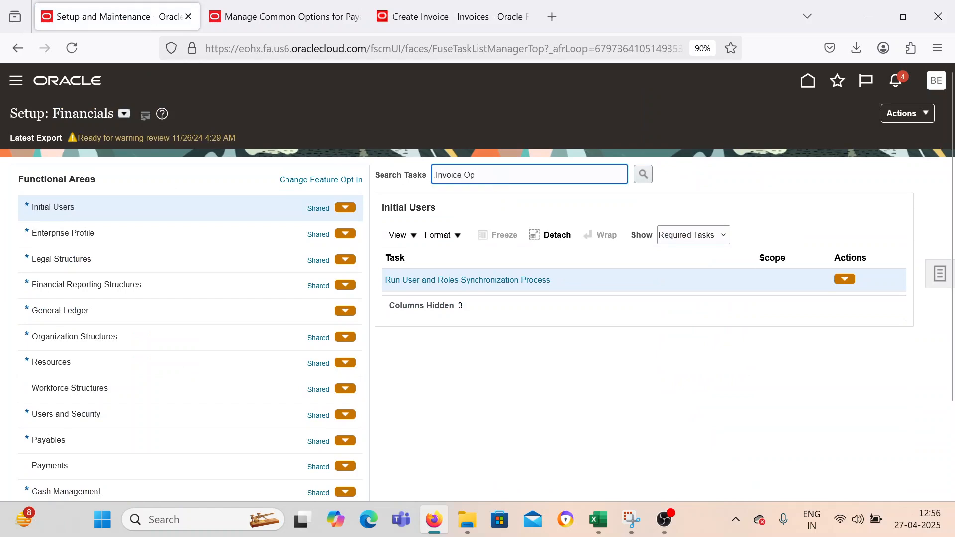
key("Return")
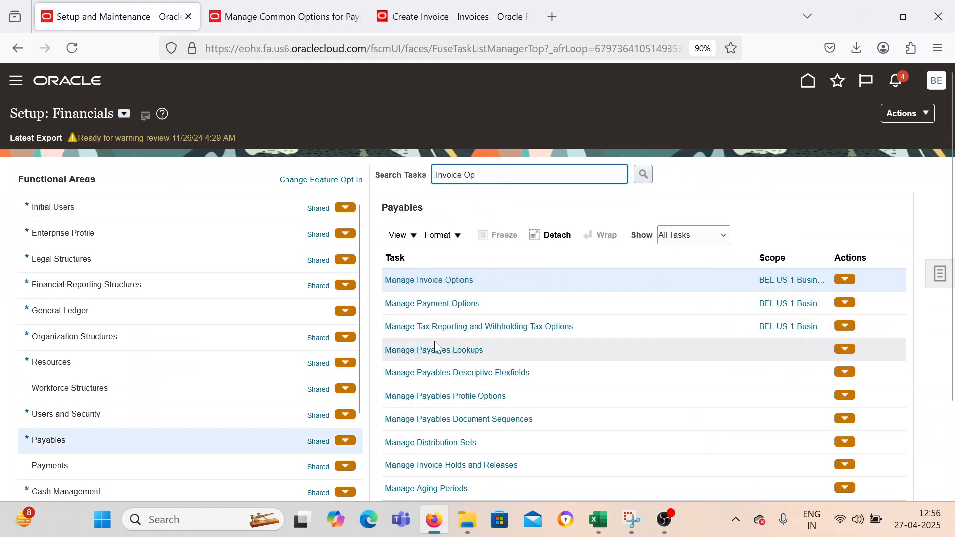
left_click(440, 289)
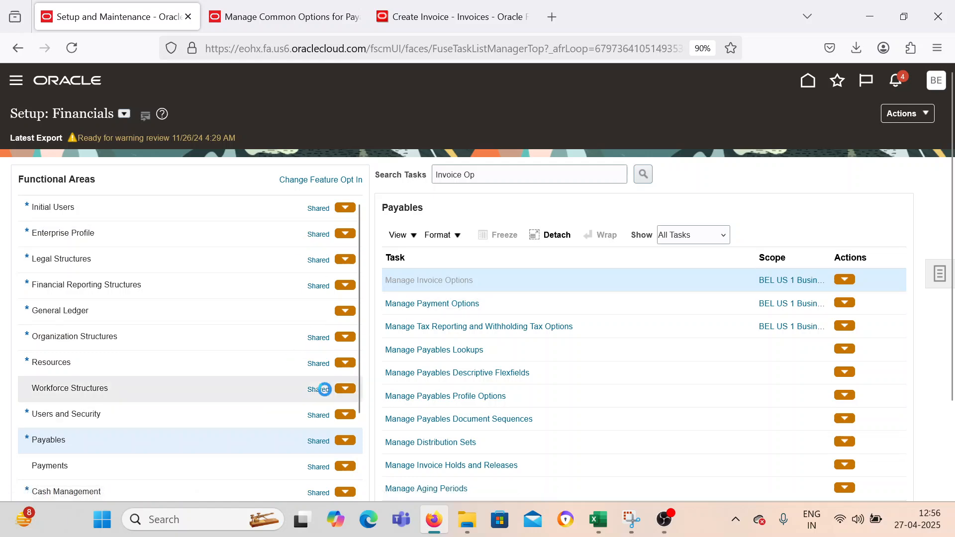
Examine the Prepayment payment terms and settlement days in the invoice options, and save and close the page.
scroll(314, 397, "down", 9)
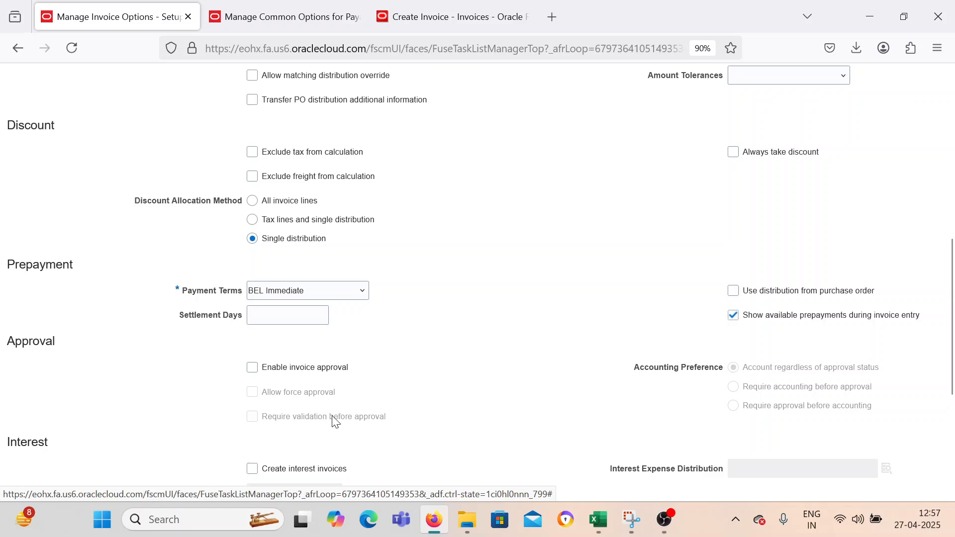
left_click(293, 316)
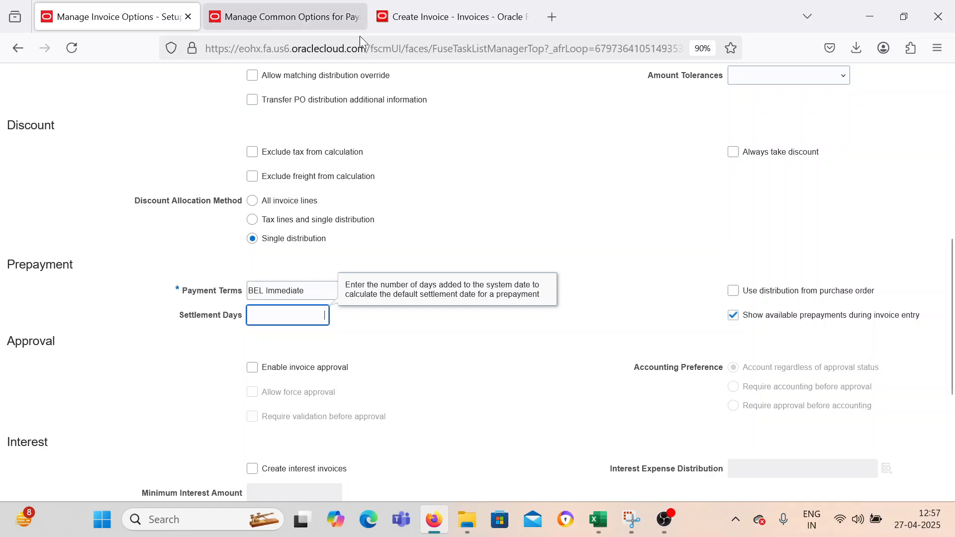
left_click(420, 346)
scroll(307, 316, "up", 1)
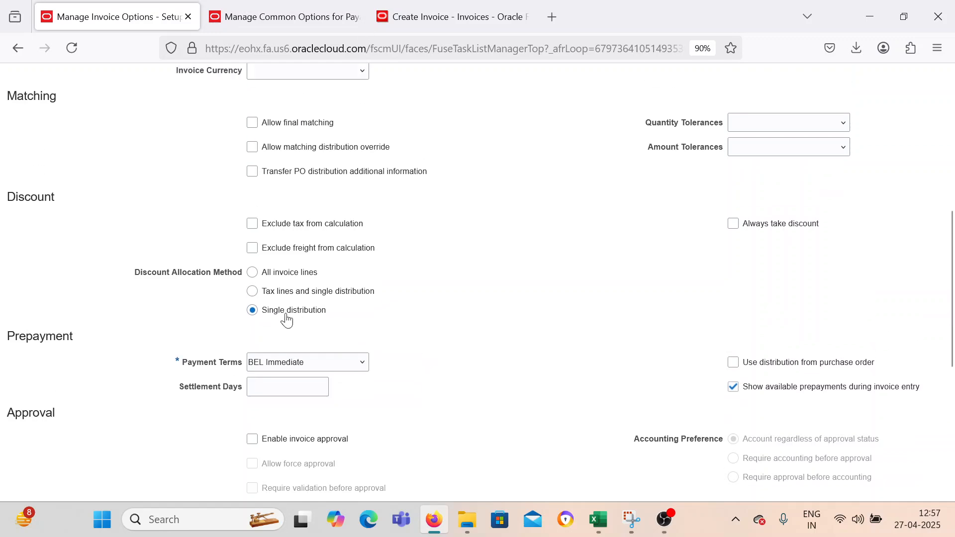
scroll(497, 348, "up", 4)
scroll(512, 338, "up", 3)
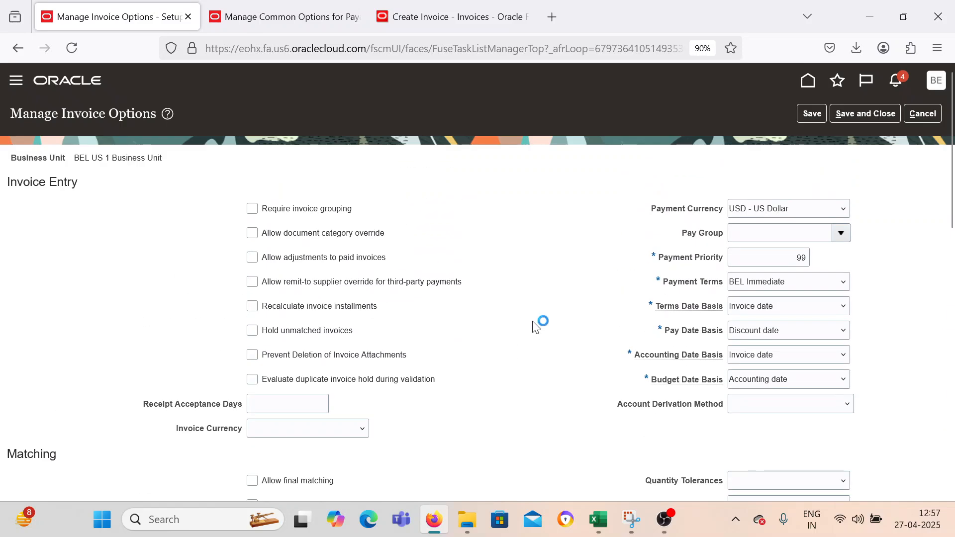
left_click(845, 115)
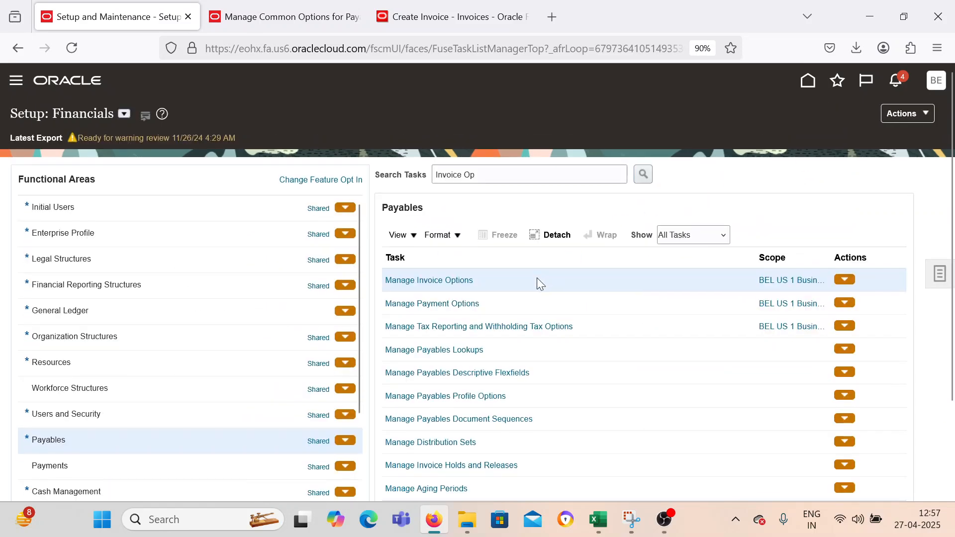
Go to the Payables Invoices work area and start creating a new invoice.
left_click(16, 80)
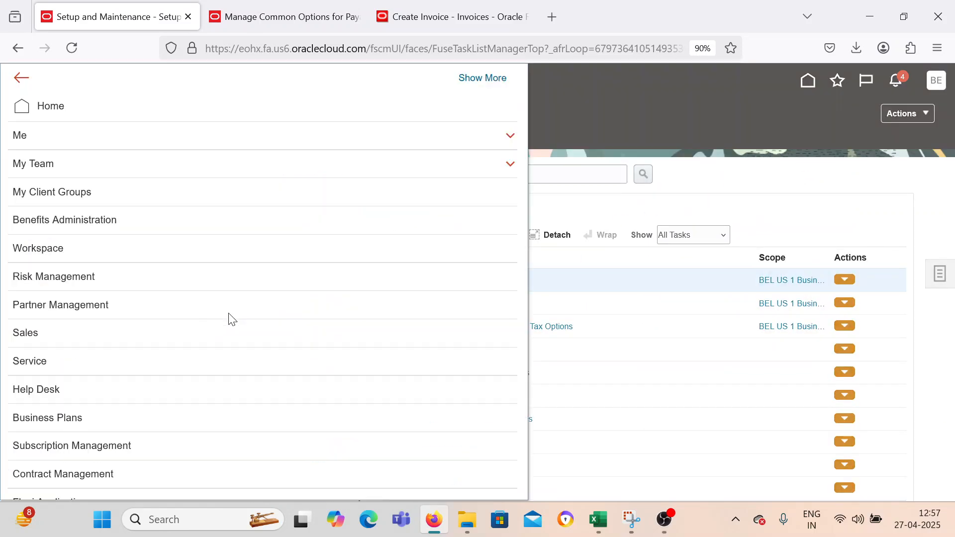
scroll(160, 409, "down", 6)
left_click(154, 393)
scroll(155, 395, "down", 3)
left_click(190, 318)
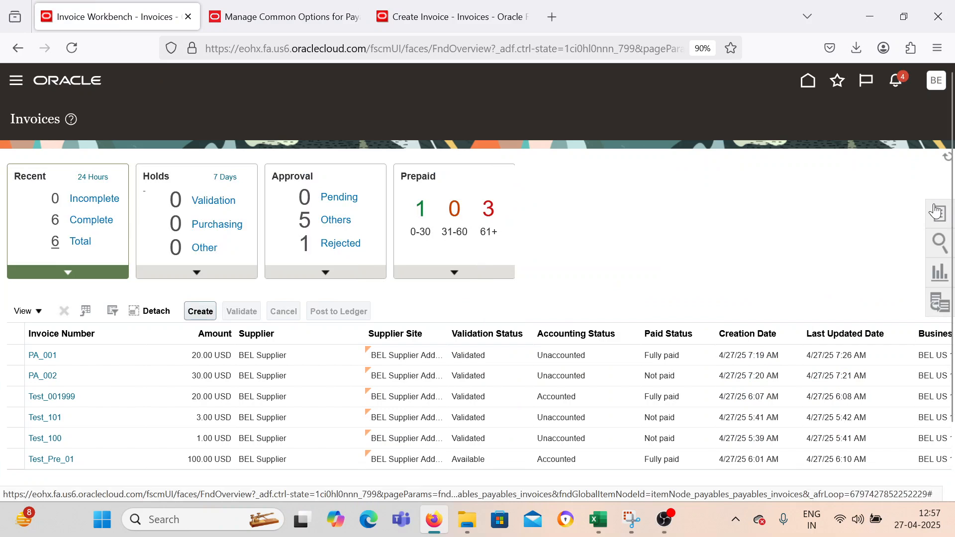
left_click(936, 211)
left_click(818, 127)
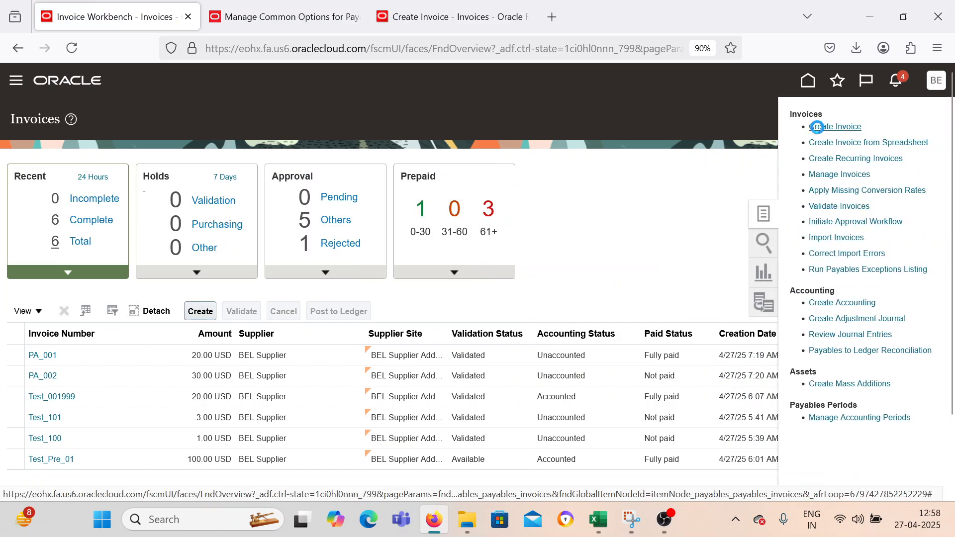
Set the invoice's business unit to BEL US 1 Business Unit and its supplier to BEL Supplier.
left_click(282, 227)
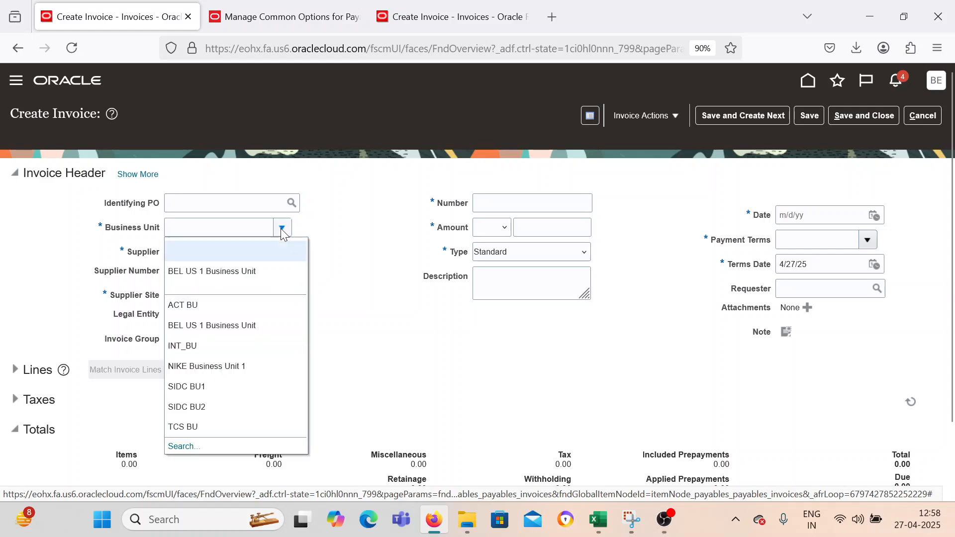
left_click(230, 271)
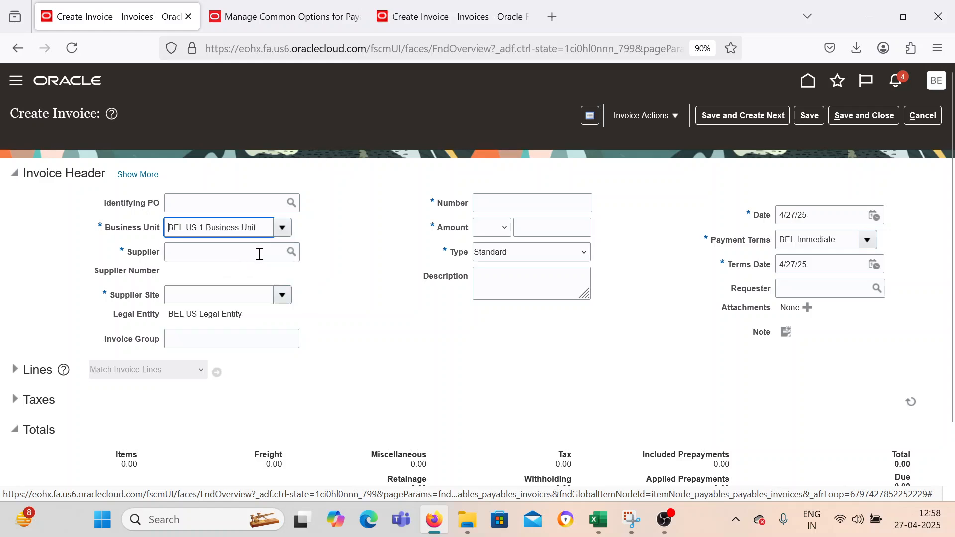
left_click(260, 253)
type("BEL")
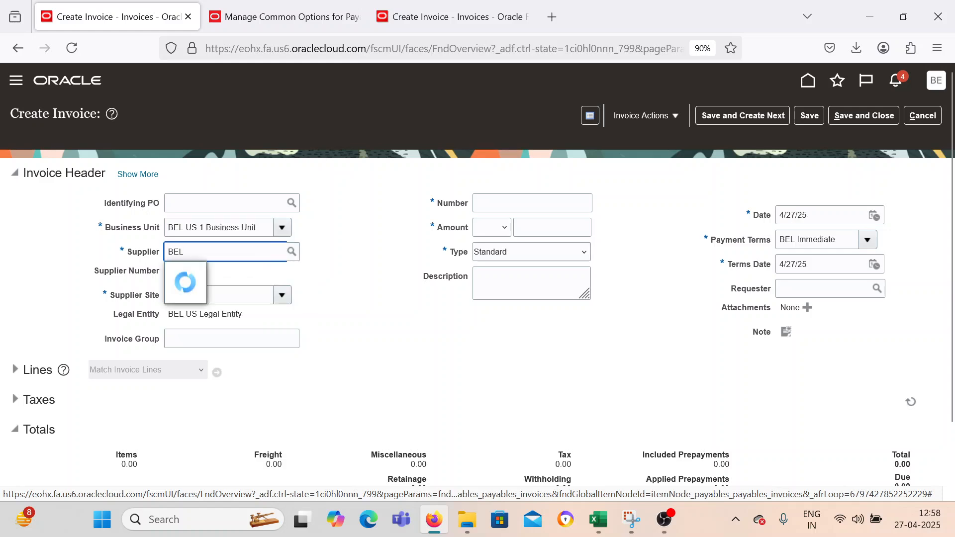
type(" Supplier")
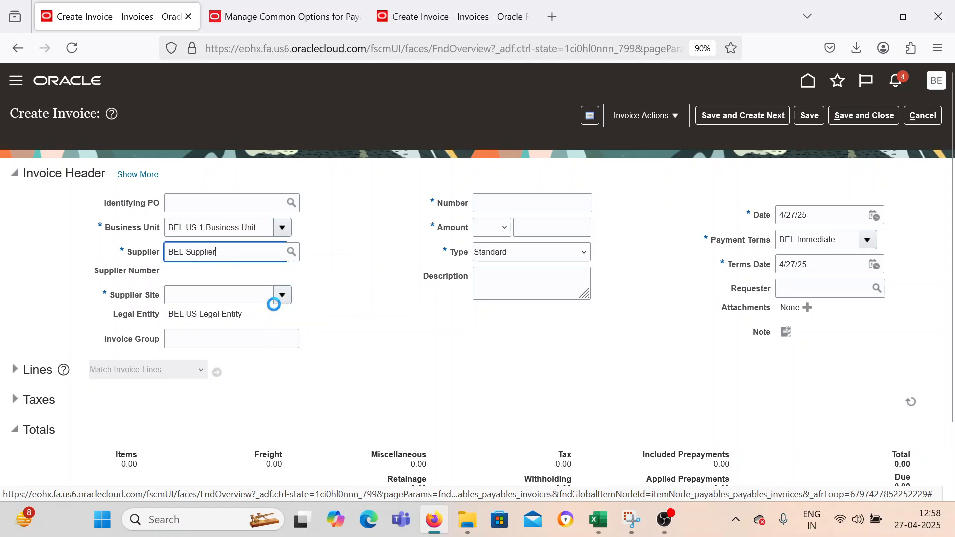
left_click(497, 221)
Enter PRE_0123 as the invoice number and 100 as the invoice amount.
left_click(494, 205)
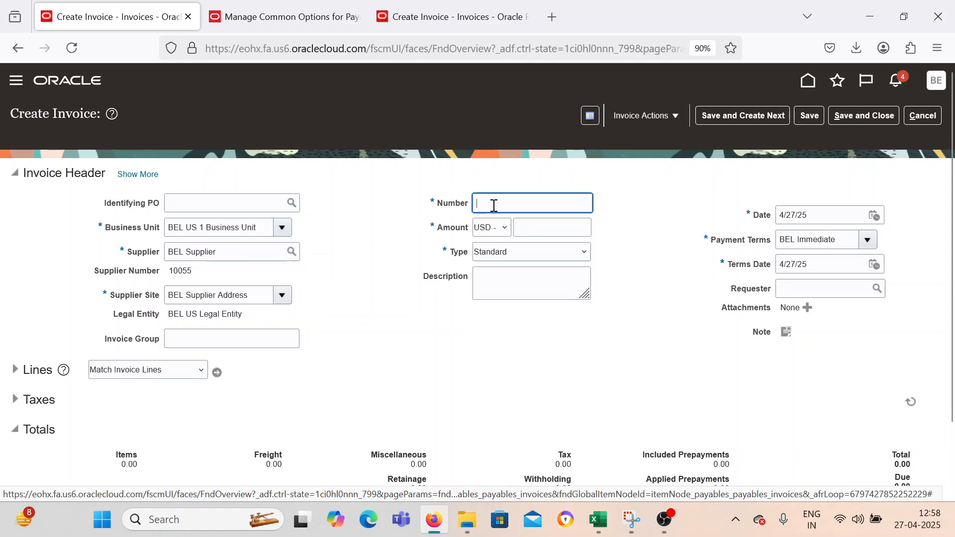
type("PRE_0")
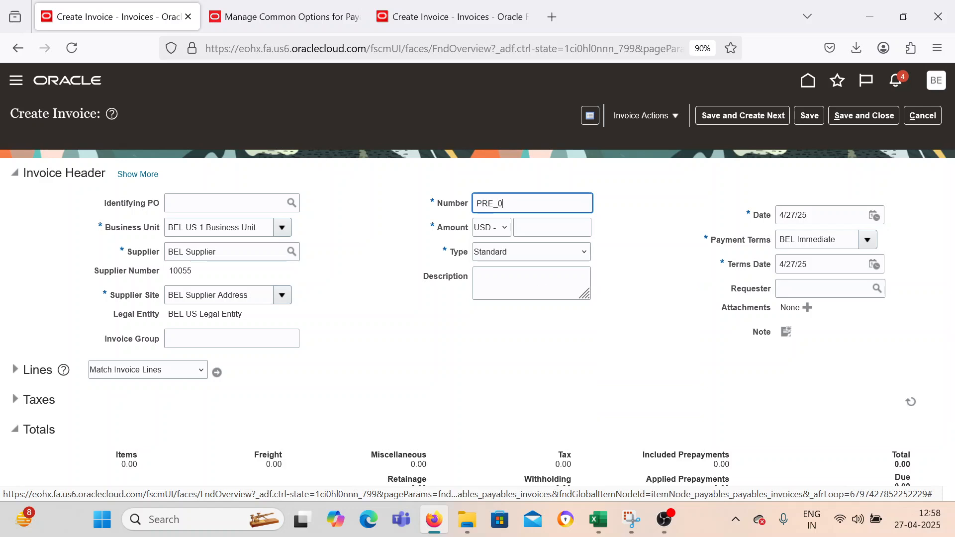
left_click(565, 228)
type("100")
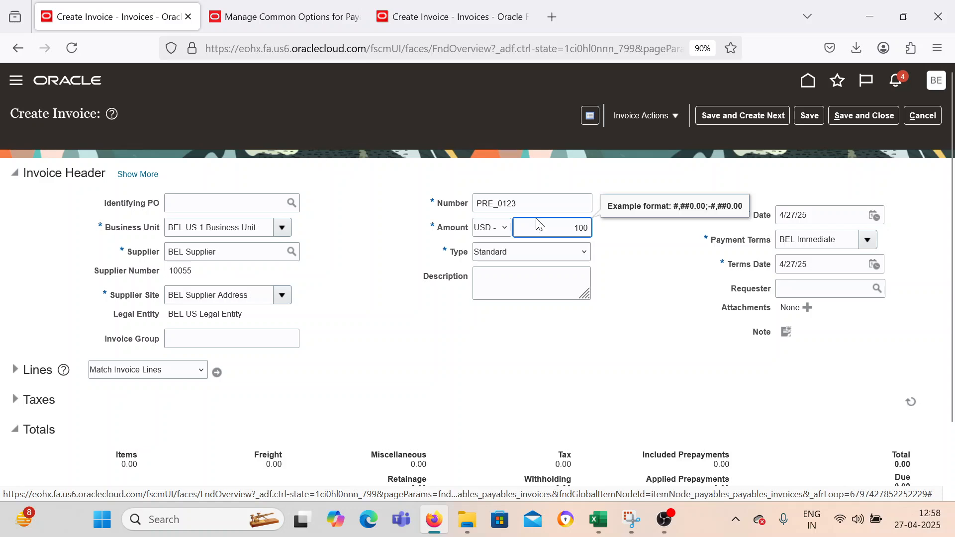
key("Tab")
Expand the invoice lines and enter an amount of 100 on the first item line.
left_click(15, 369)
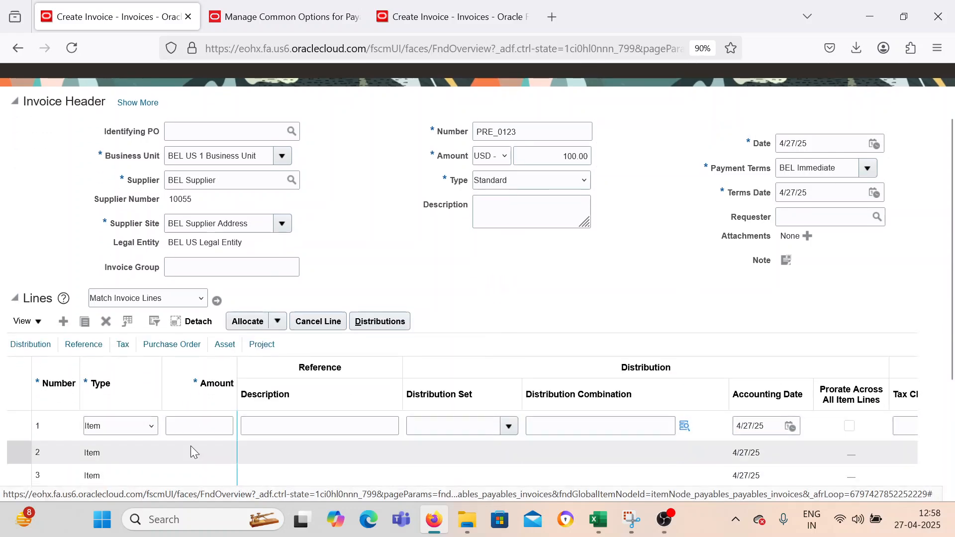
left_click(194, 428)
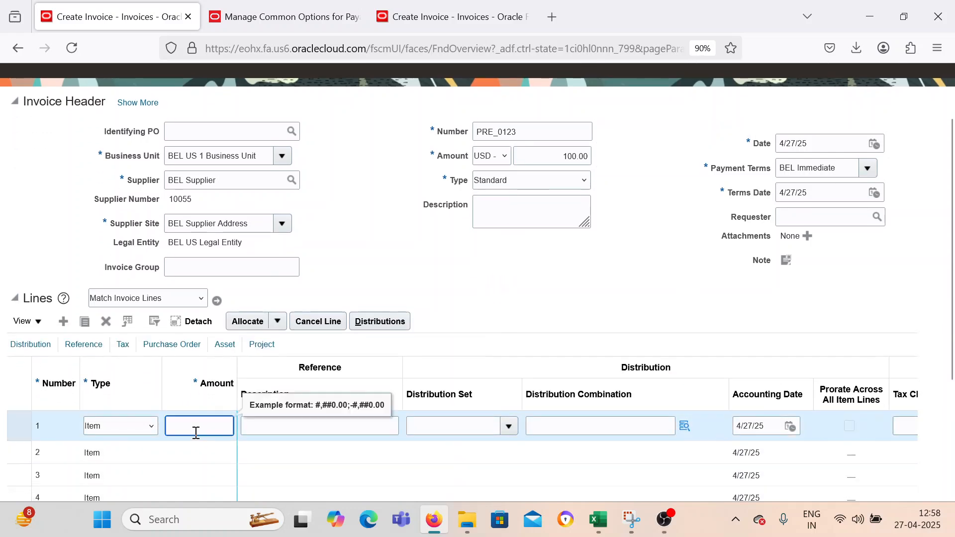
type("100")
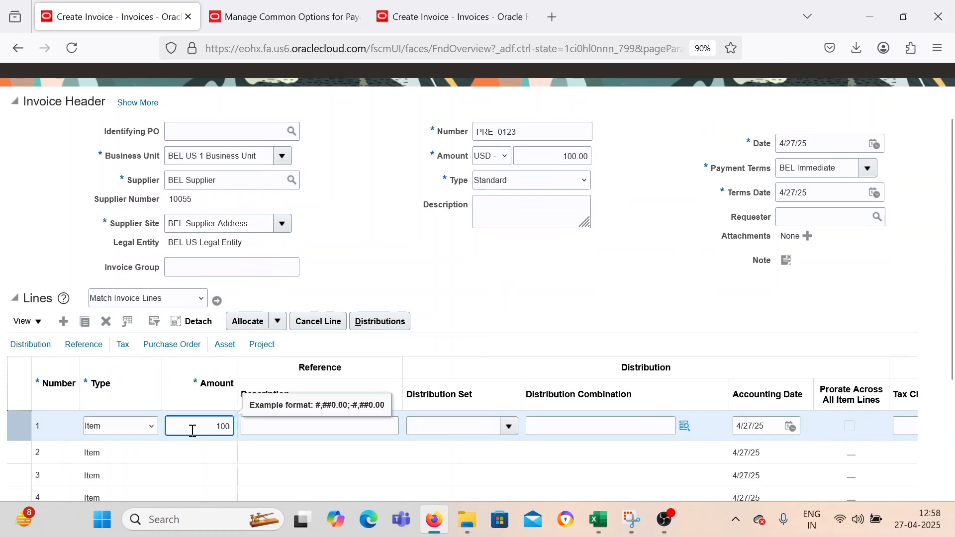
left_click(422, 259)
Change the invoice type to Prepayment and delete invoice line 1.
left_click(481, 185)
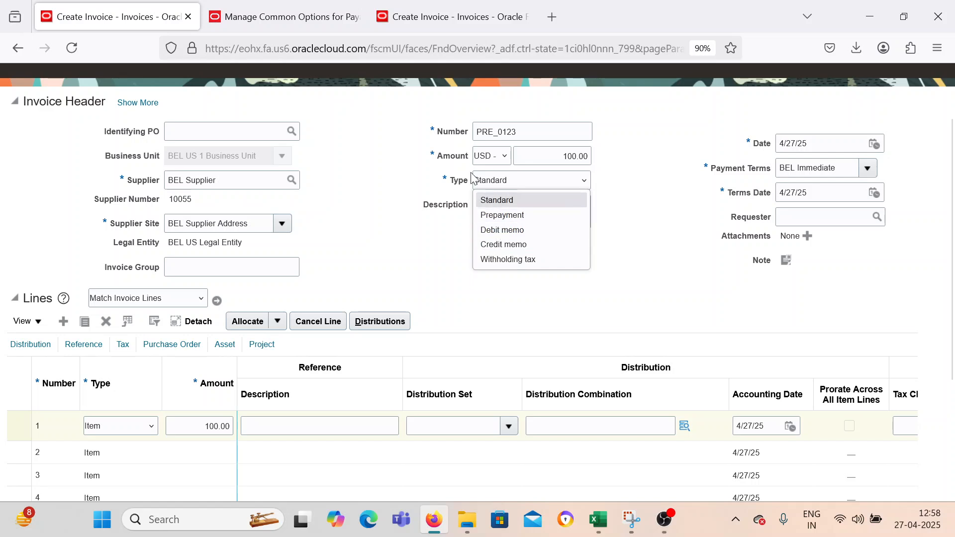
left_click(486, 218)
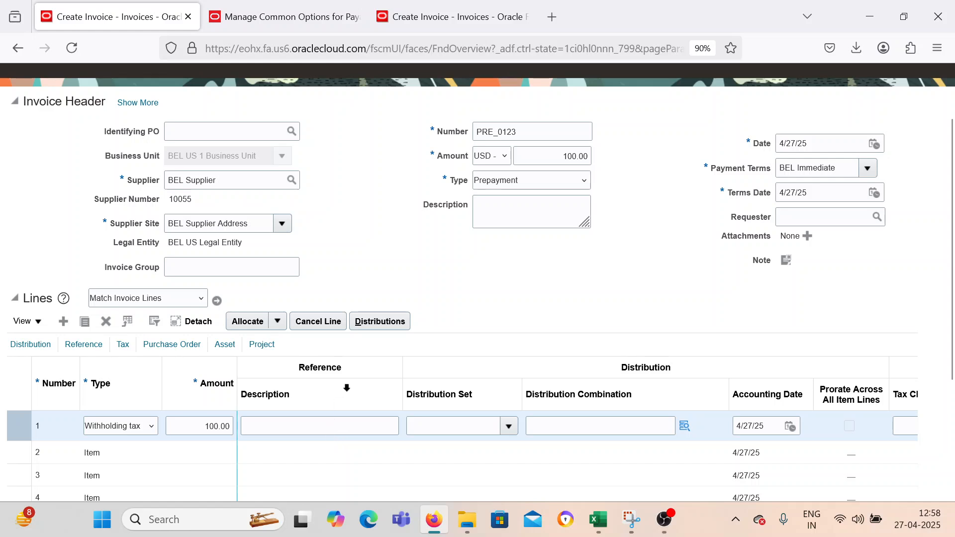
left_click(106, 322)
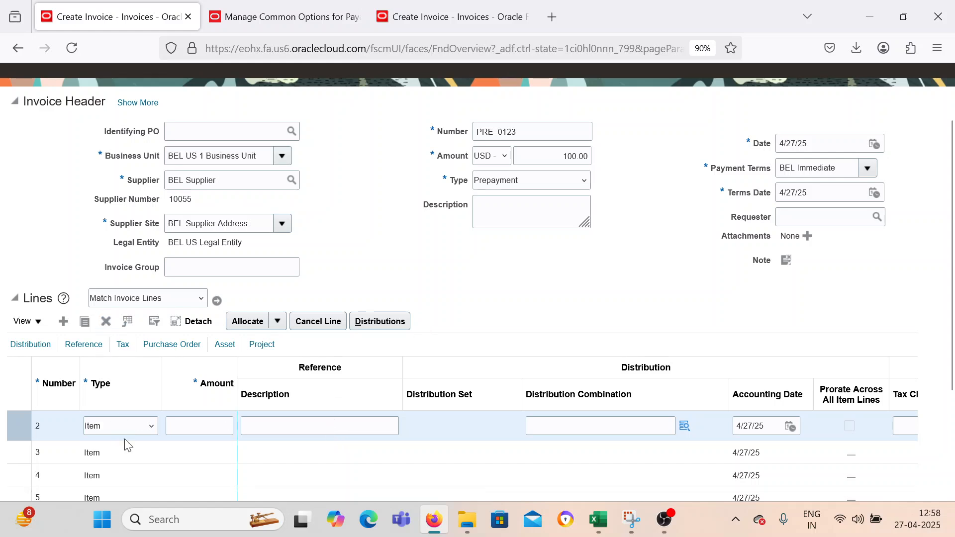
Enter an amount of 100 on invoice line 2 and dismiss the resulting message.
left_click(194, 425)
type("100")
key("Tab")
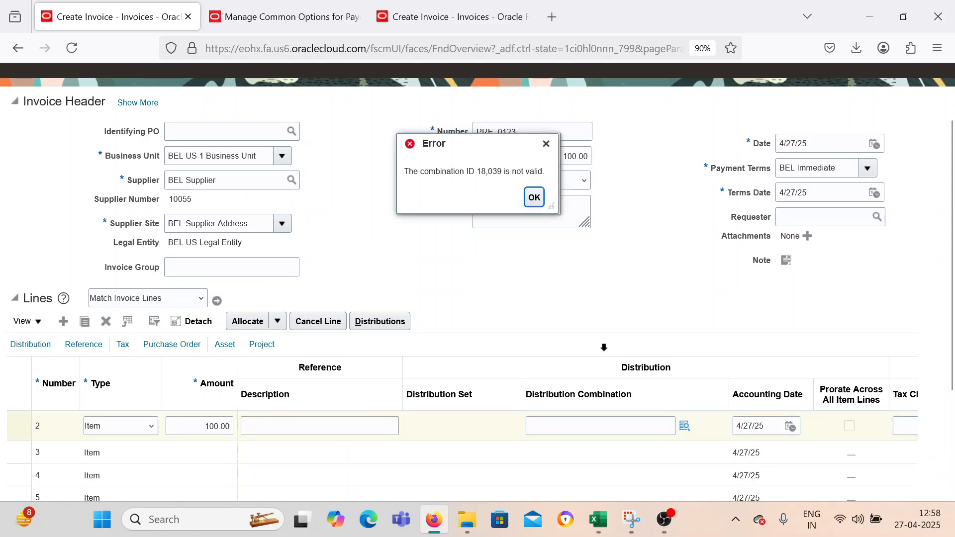
left_click(534, 197)
scroll(497, 371, "down", 3)
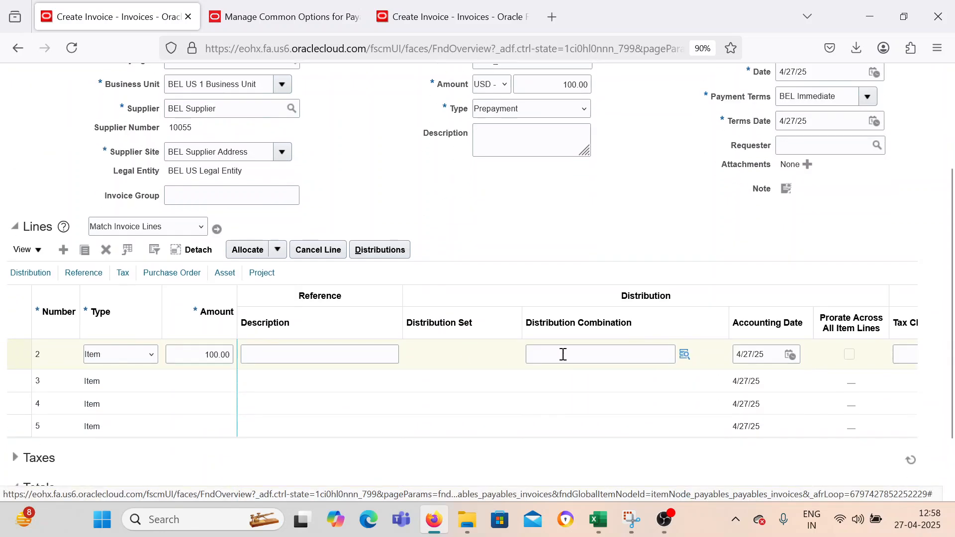
left_click(682, 355)
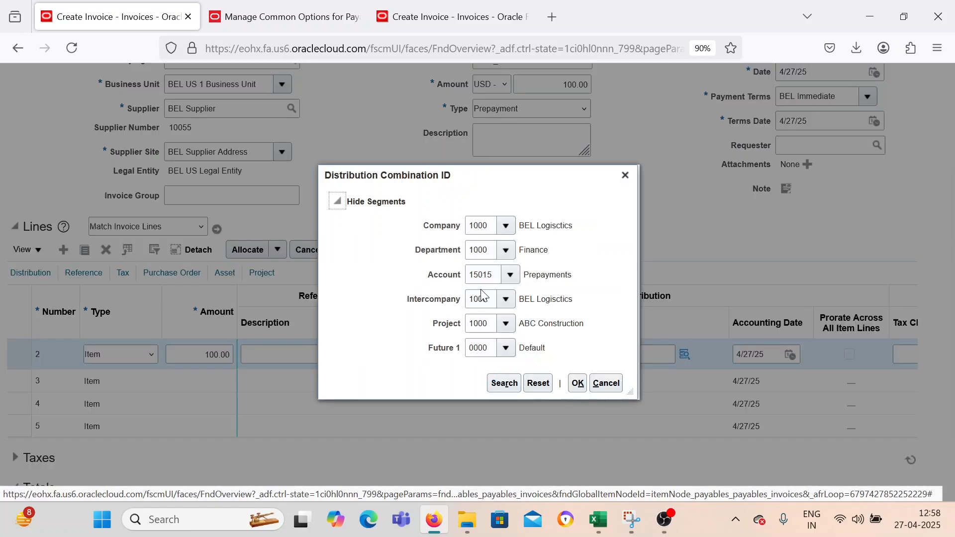
left_click(577, 383)
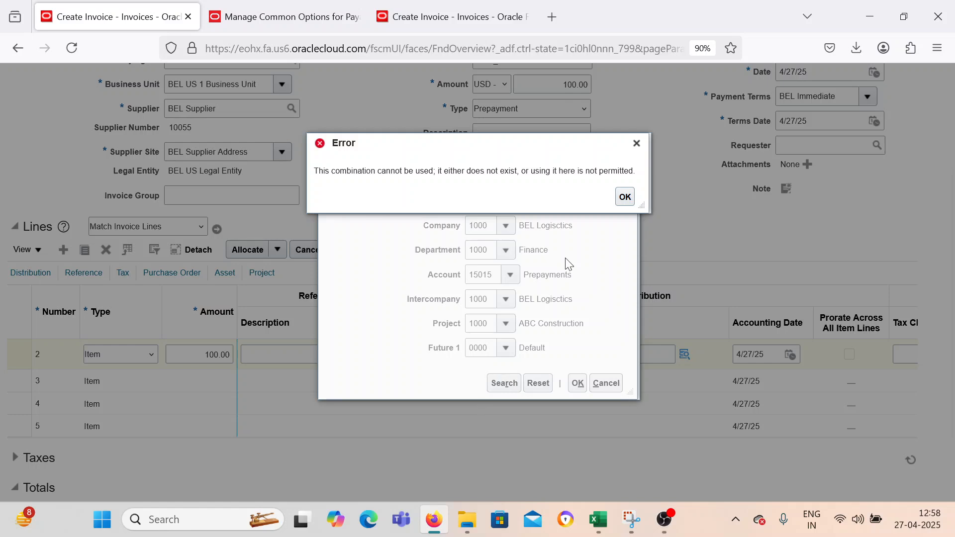
left_click(624, 197)
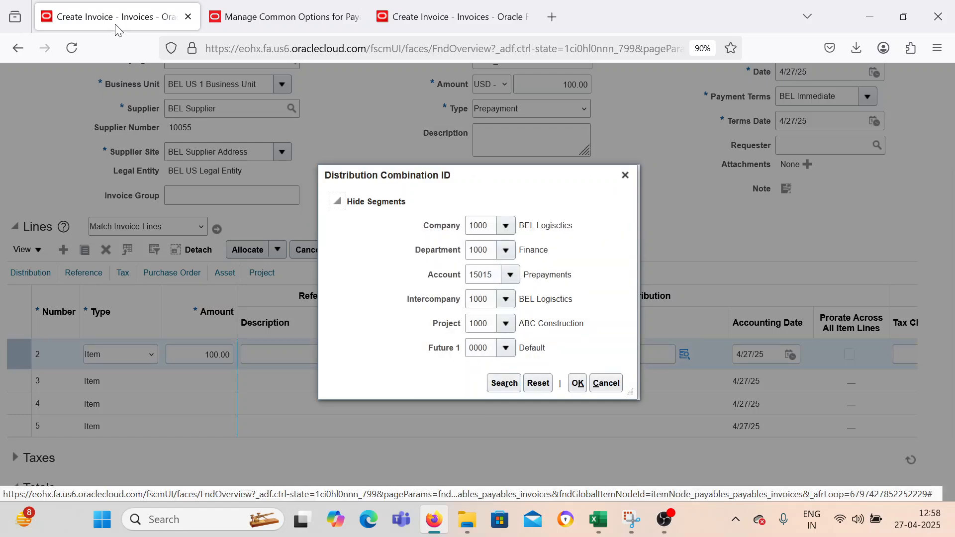
Duplicate the invoice tab, go to Setup and Maintenance, search for "Manage Account C" and open the Manage Account Combinations task.
right_click(140, 19)
left_click(199, 152)
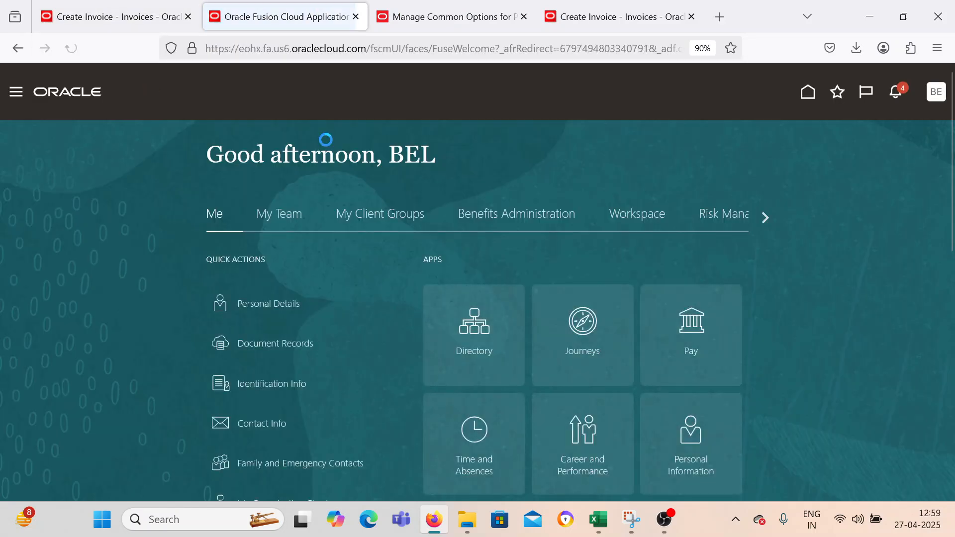
left_click(936, 93)
left_click(729, 299)
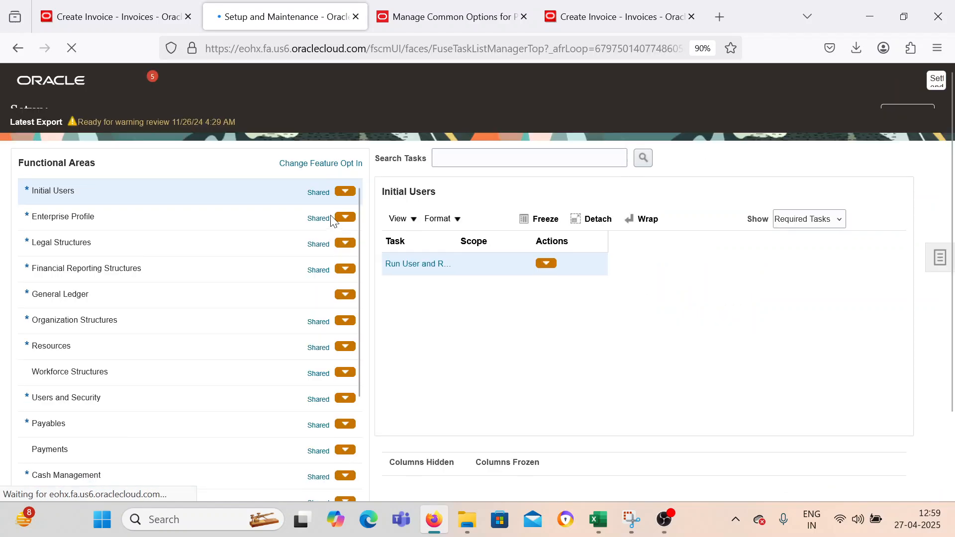
left_click(476, 177)
type("Manage Account C")
key("Return")
left_click(441, 280)
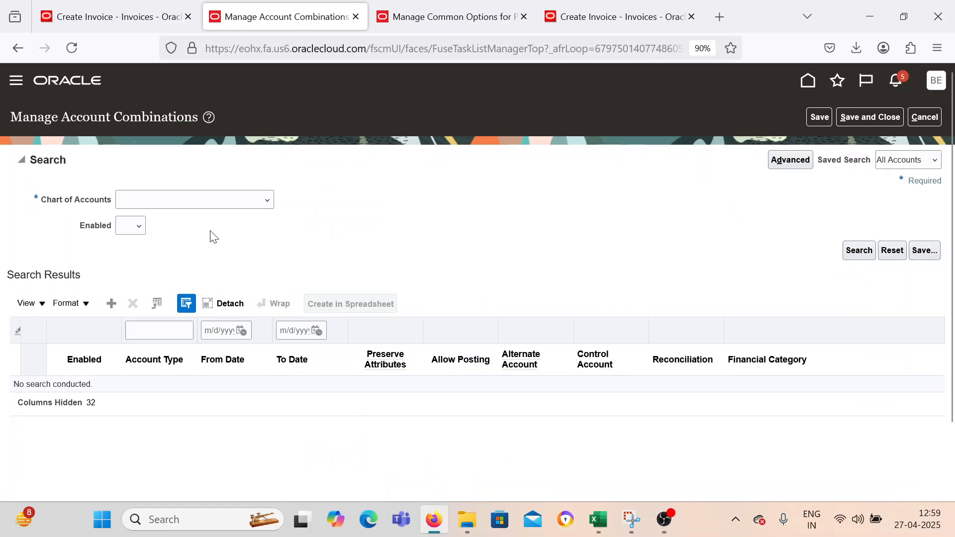
Select the BEL chart of accounts and add Account as a criterion in the advanced search.
left_click(207, 200)
left_click(198, 305)
left_click(802, 164)
left_click(865, 253)
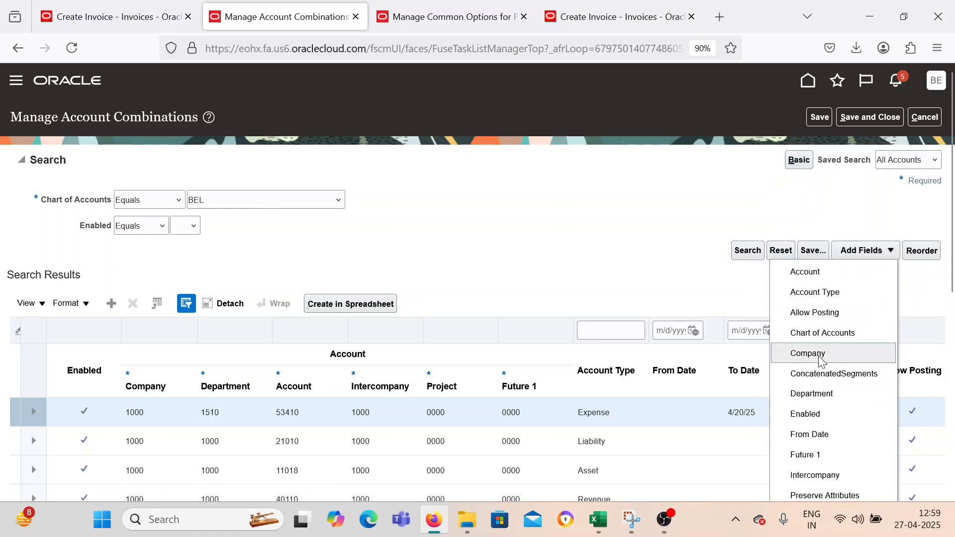
scroll(821, 375, "down", 2)
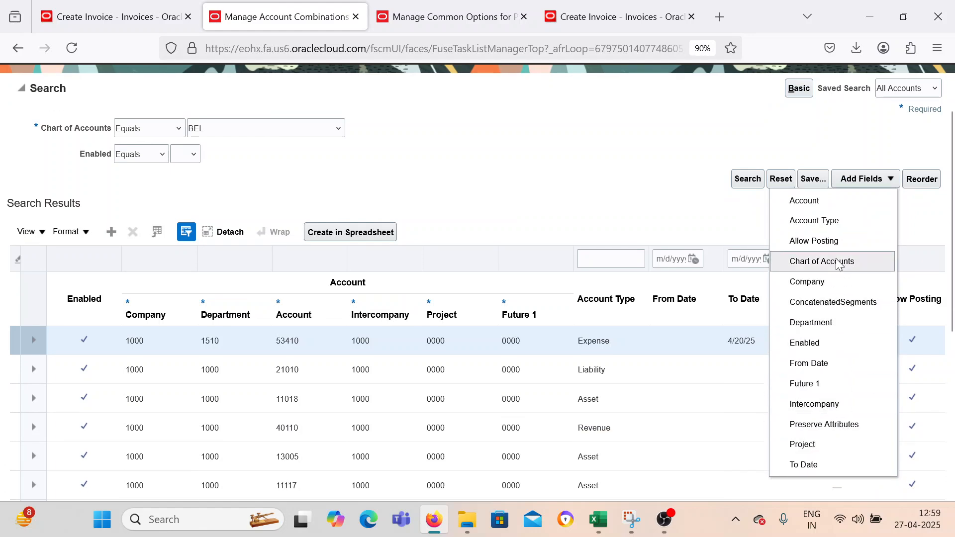
left_click(829, 204)
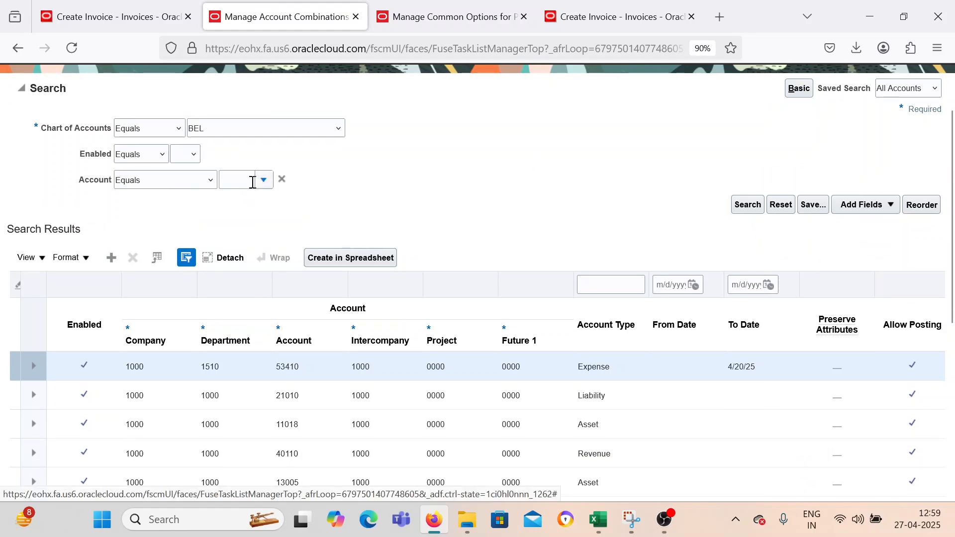
Check the account segment on the invoice's distribution combination and search the account combinations for account 15015.
left_click(115, 17)
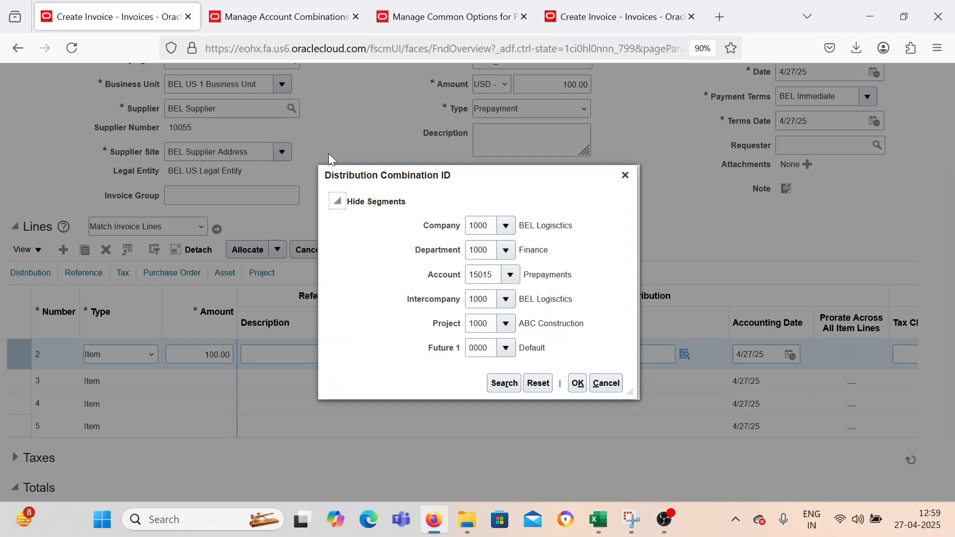
left_click(304, 17)
left_click(227, 180)
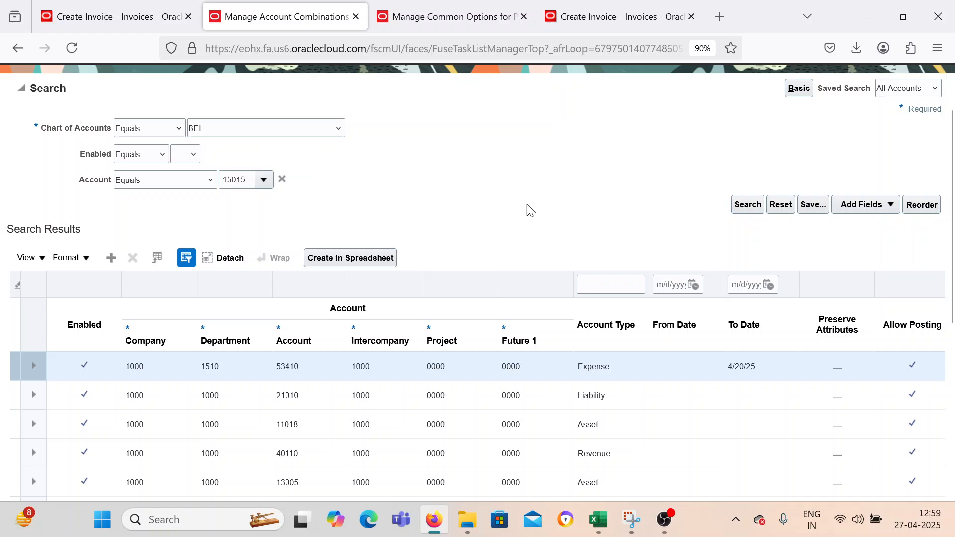
left_click(747, 205)
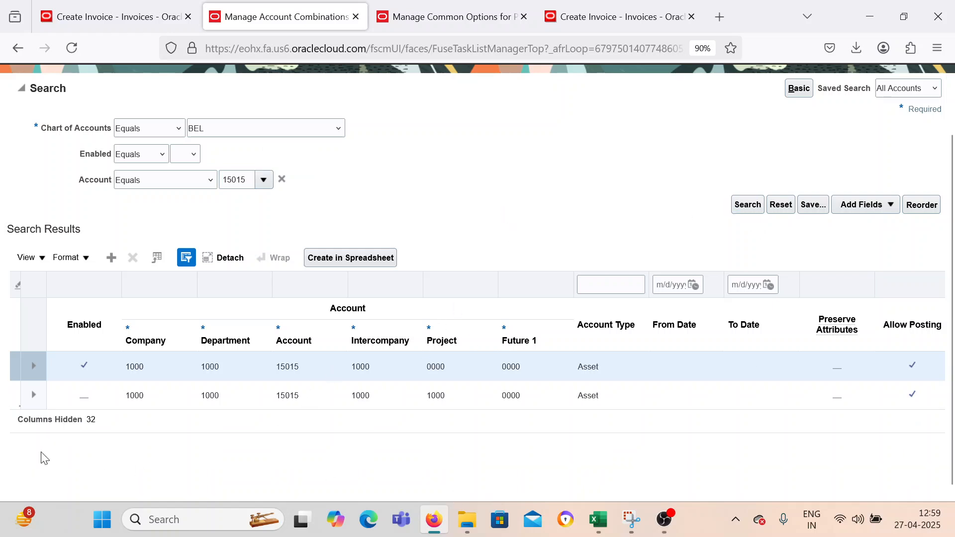
left_click(96, 401)
left_click(82, 397)
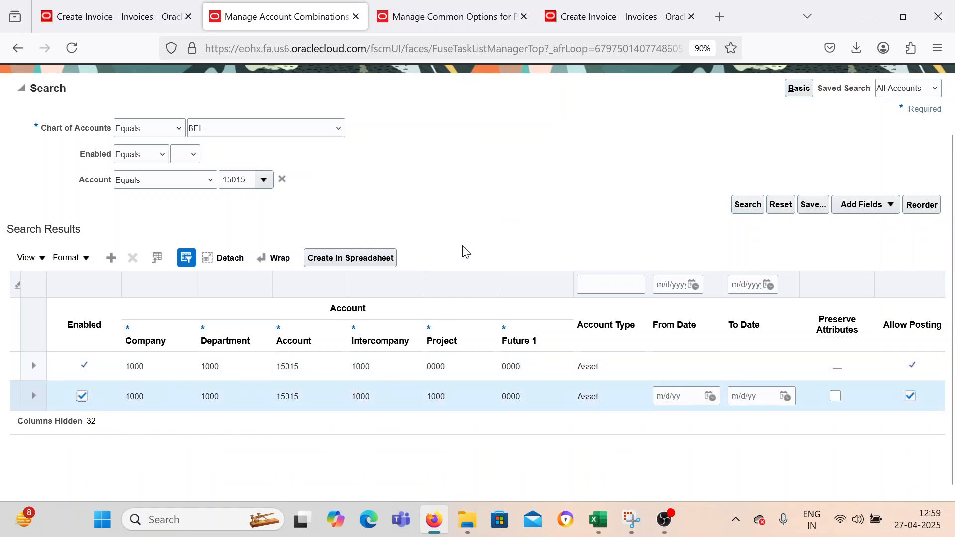
scroll(774, 149, "up", 3)
left_click(866, 117)
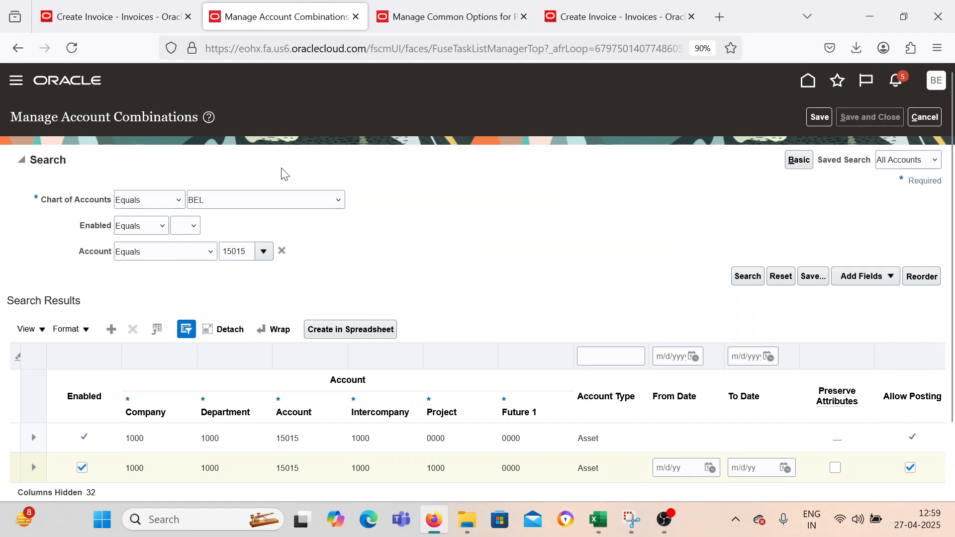
left_click(101, 7)
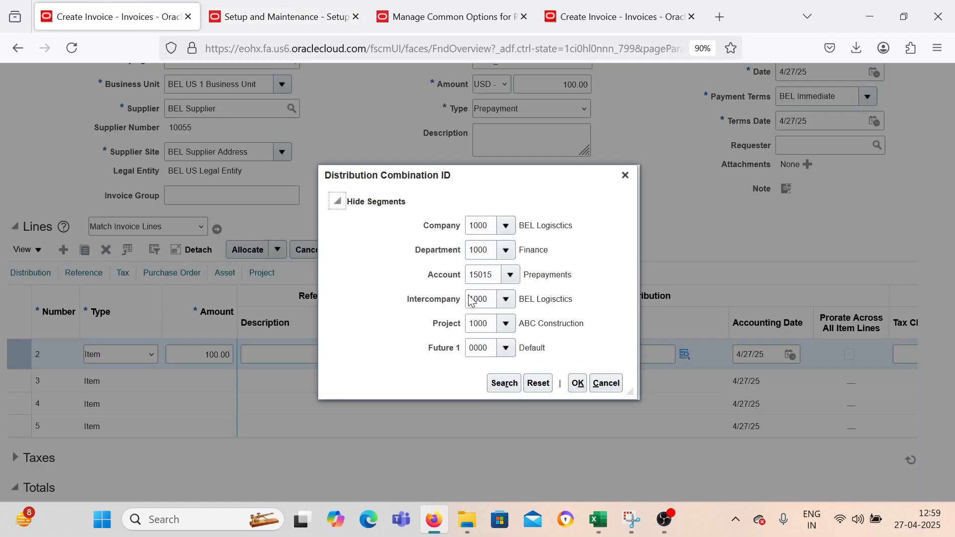
left_click(577, 383)
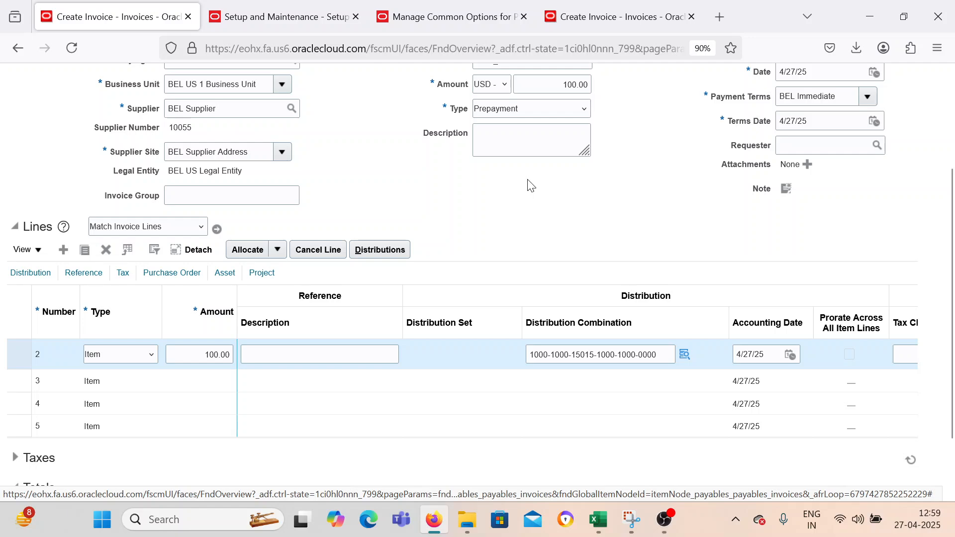
scroll(640, 211, "up", 3)
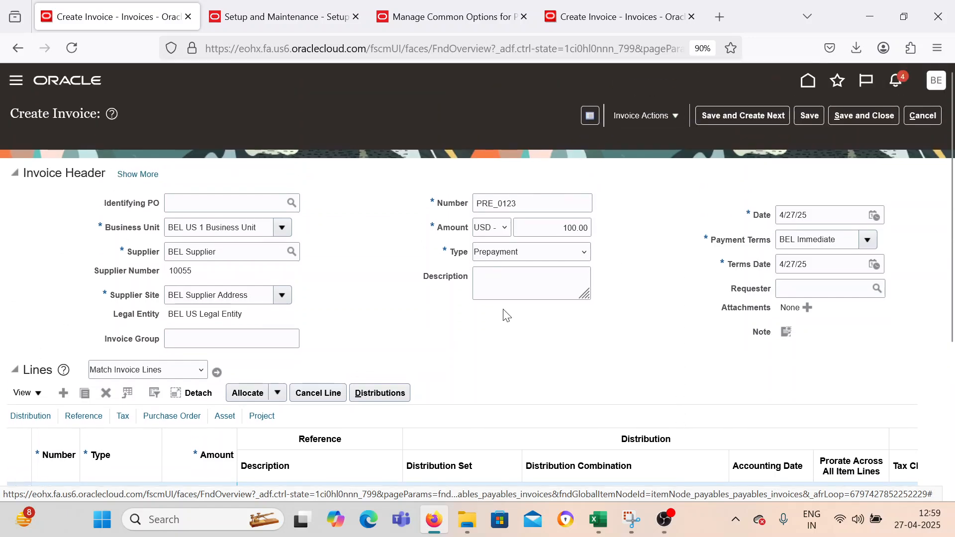
scroll(504, 317, "down", 2)
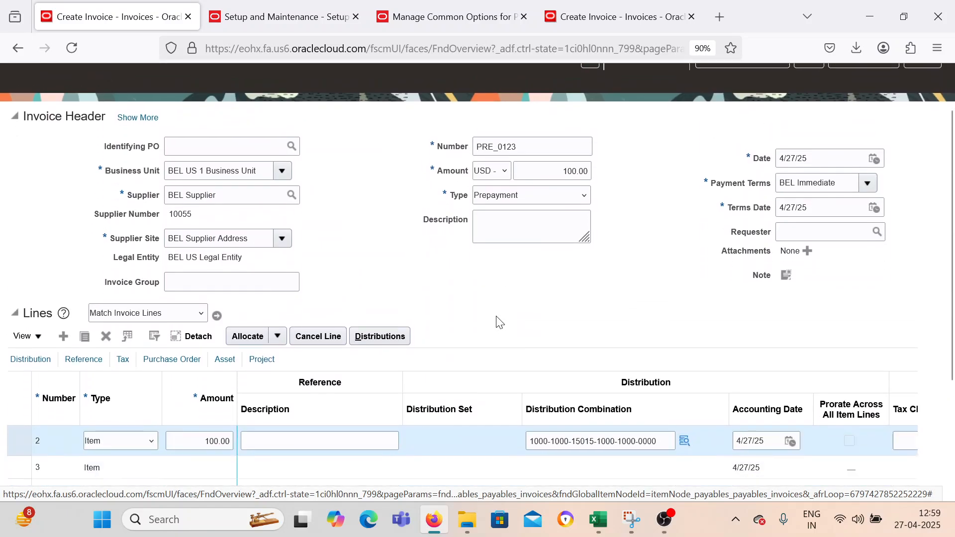
Validate the PRE_0123 prepayment invoice.
scroll(503, 322, "up", 2)
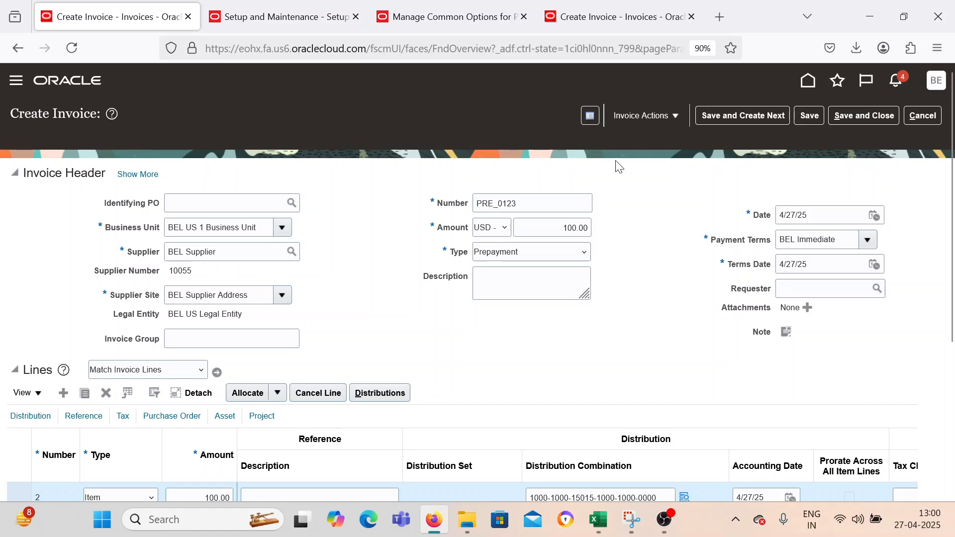
left_click(633, 118)
left_click(641, 178)
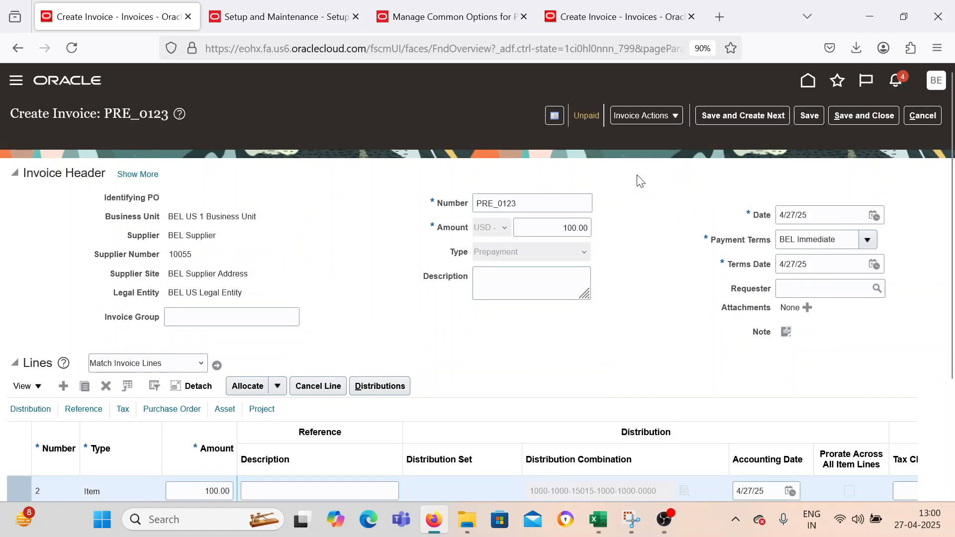
Pay invoice PRE_0123 in full using payment process profile BEL PPP and payment document BEL Check.
left_click(637, 117)
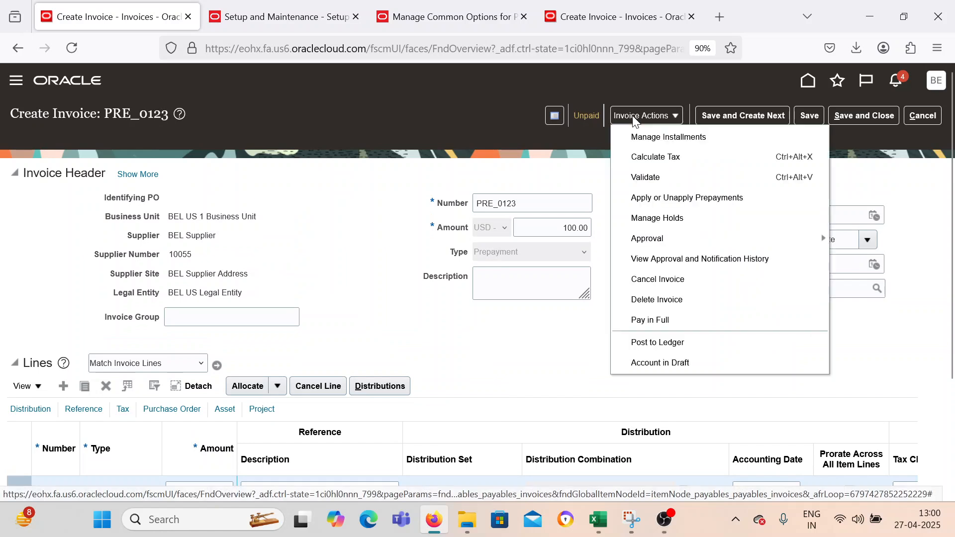
left_click(653, 322)
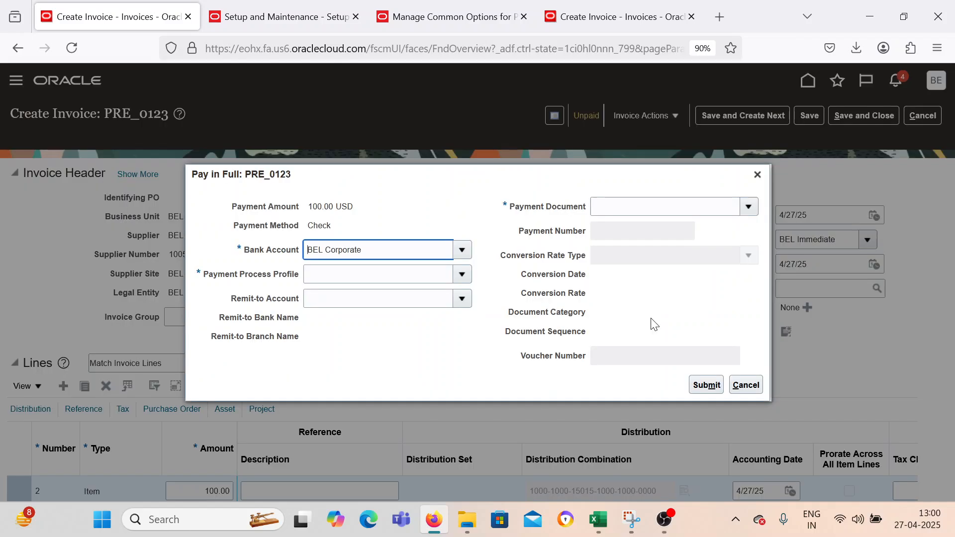
left_click(462, 276)
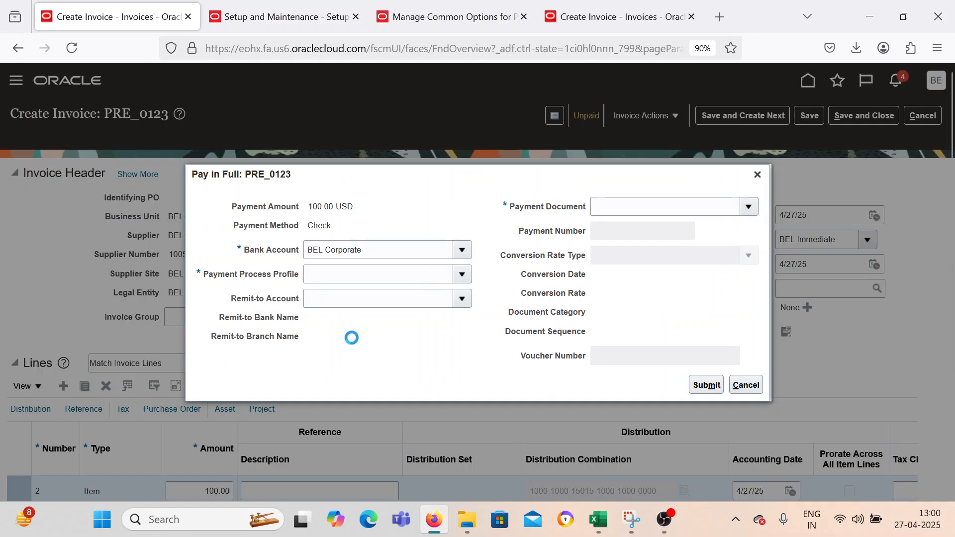
left_click(359, 298)
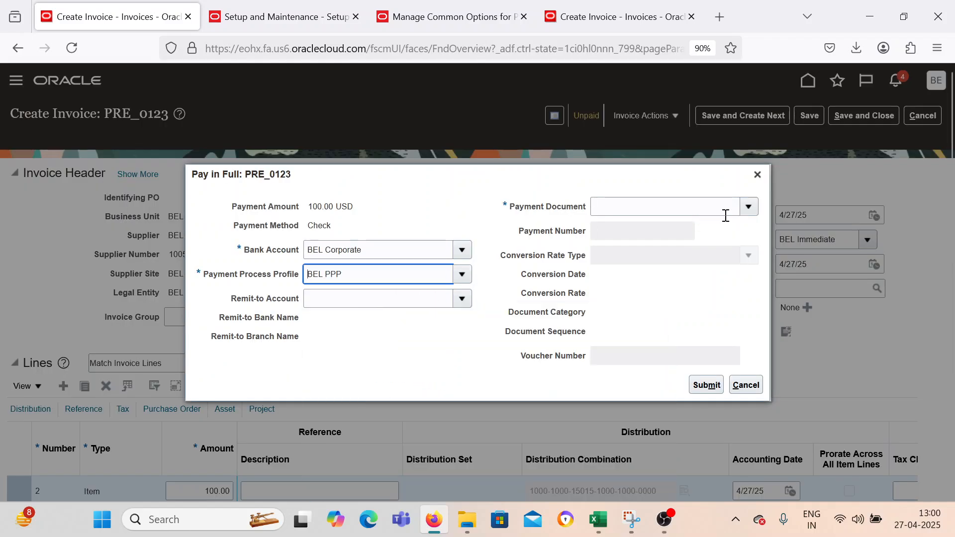
left_click(748, 207)
left_click(615, 253)
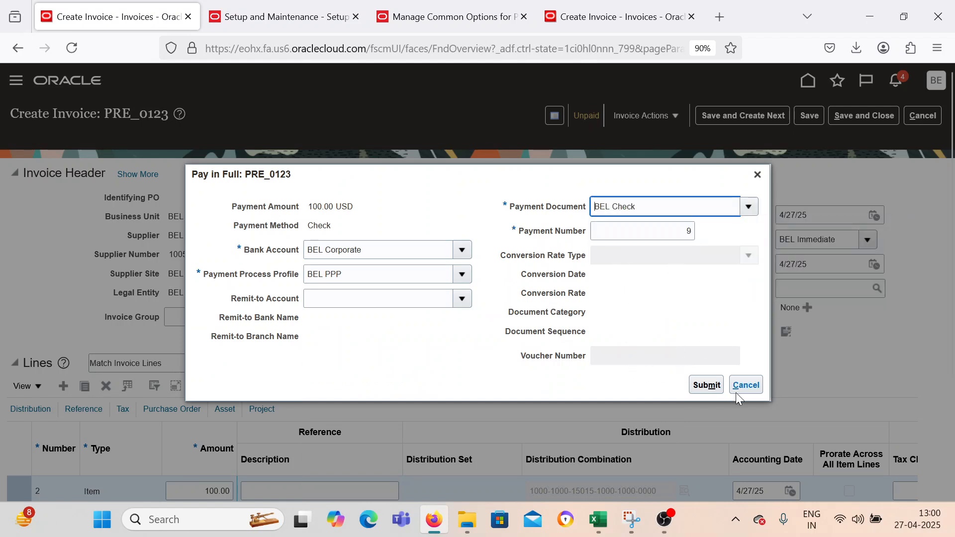
left_click(713, 386)
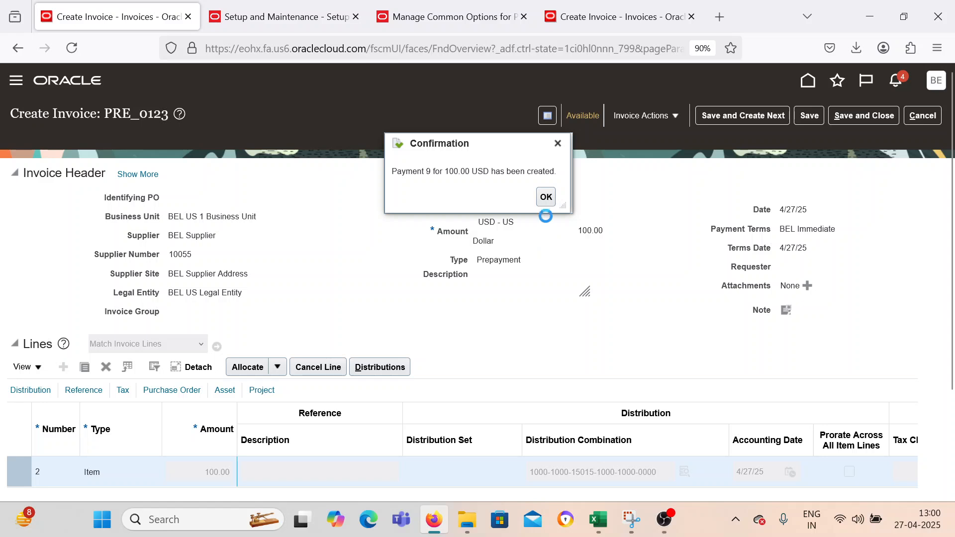
left_click(547, 199)
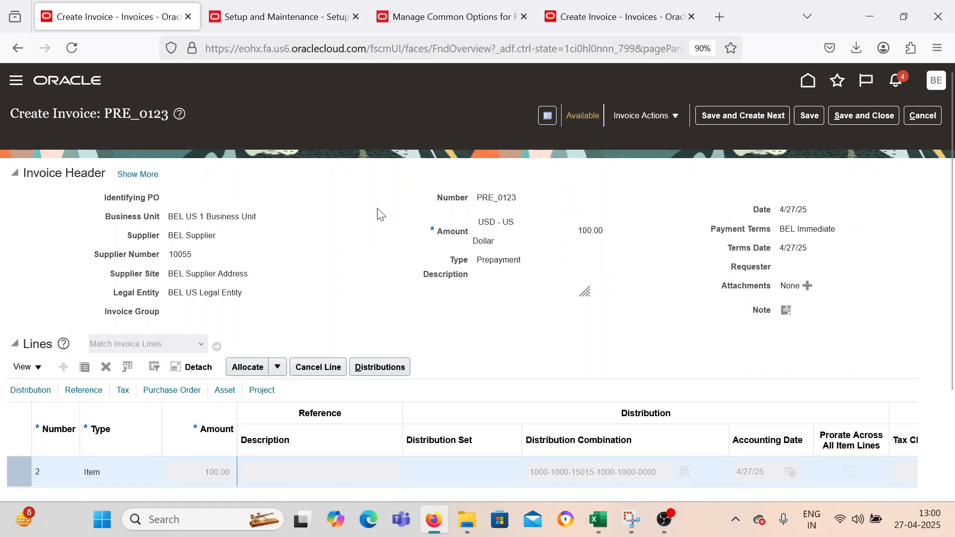
left_click_drag(170, 217, 260, 218)
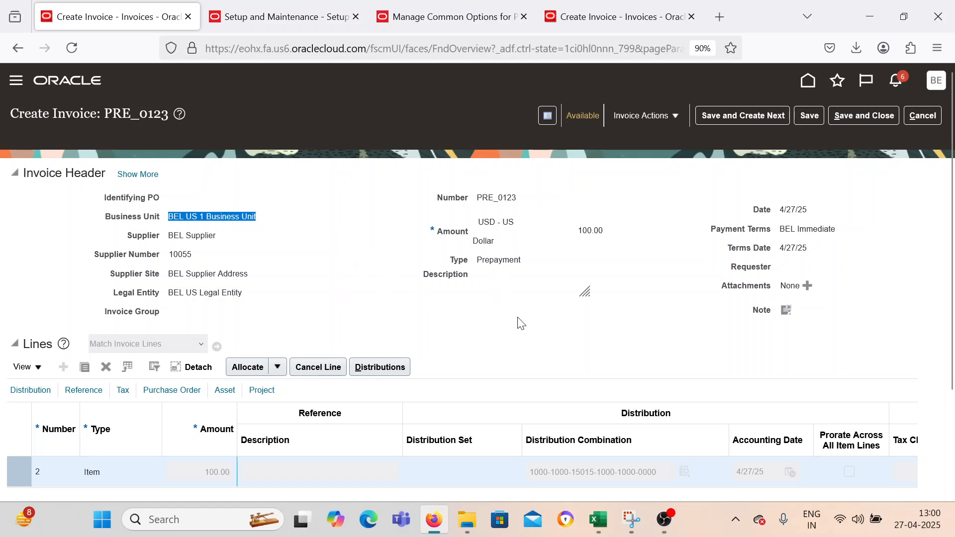
left_click(517, 331)
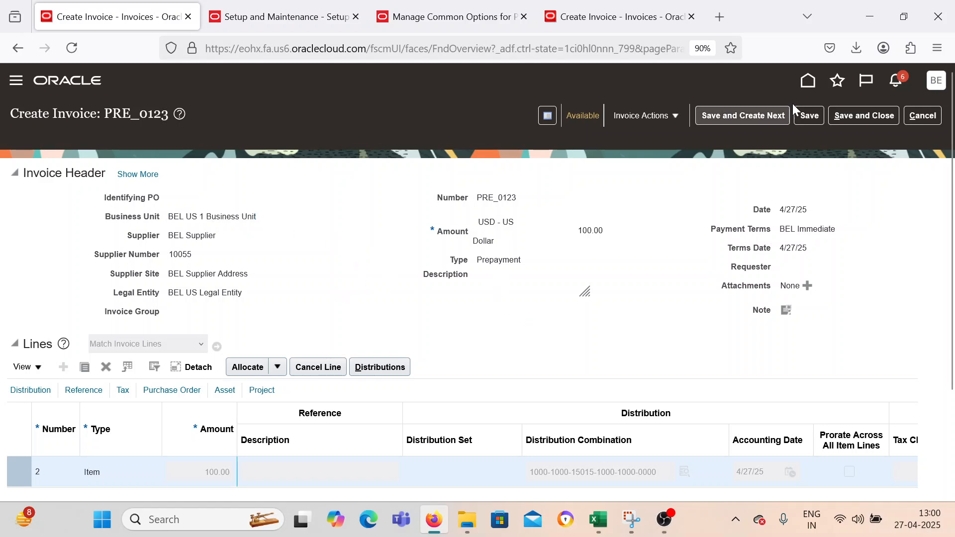
Save the prepayment and start another invoice for BEL US 1 Business Unit with supplier BEL Supplier.
left_click(743, 113)
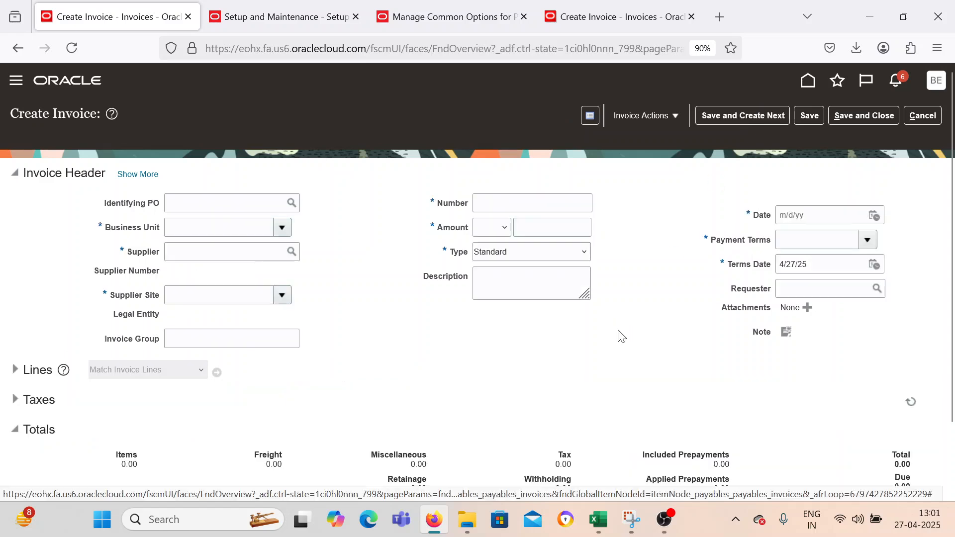
left_click(282, 228)
left_click(256, 271)
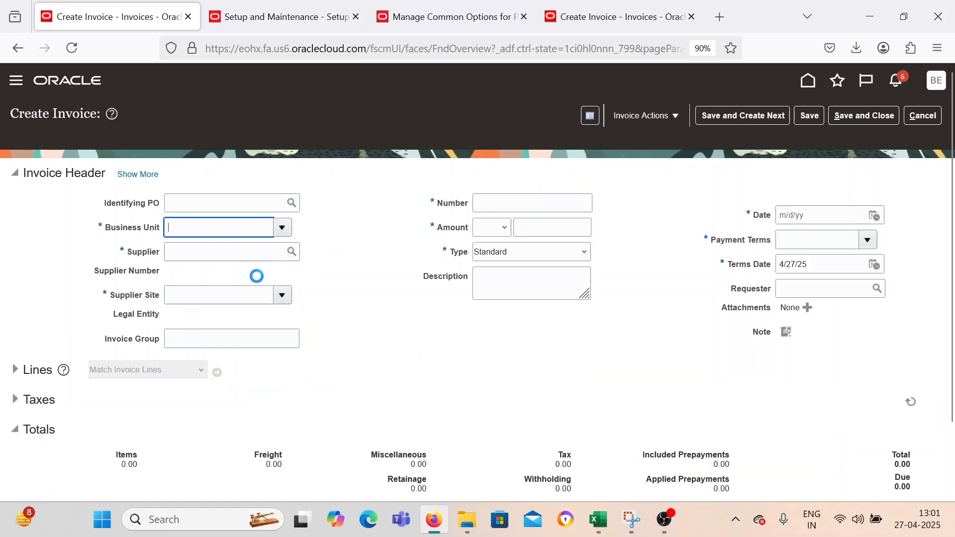
left_click(262, 255)
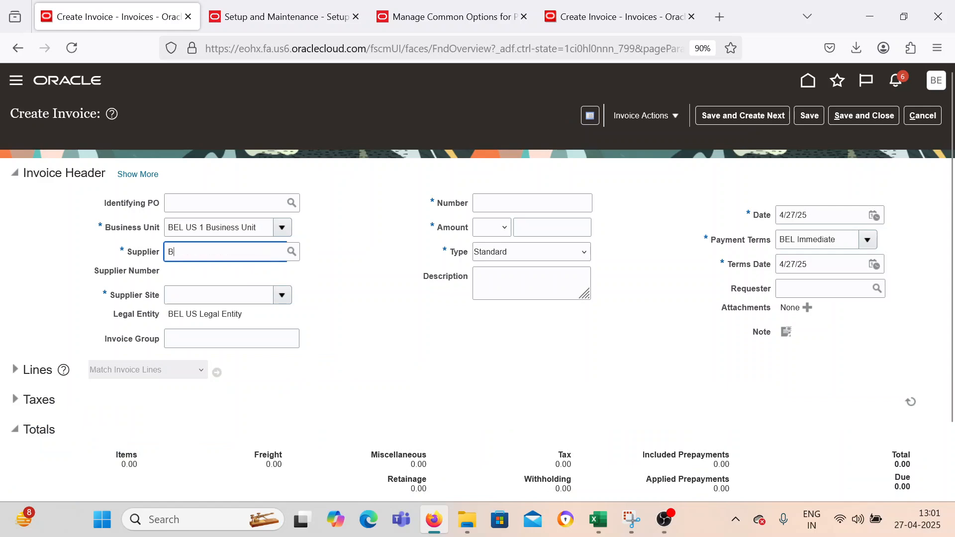
type("BEL")
left_click(219, 291)
Enter number INV_56565 and amount 20 USD for the standard invoice, and expand its invoice lines.
left_click(491, 201)
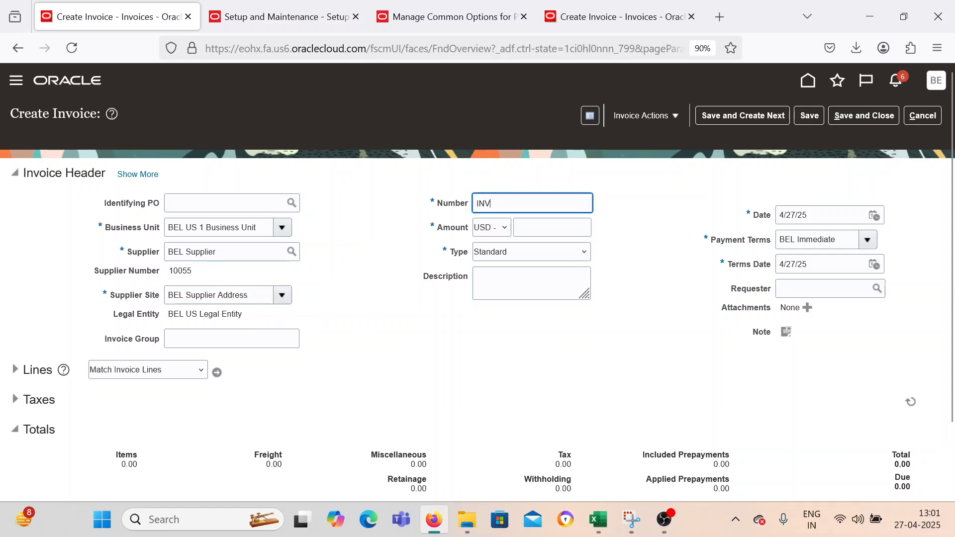
type("INV_56565")
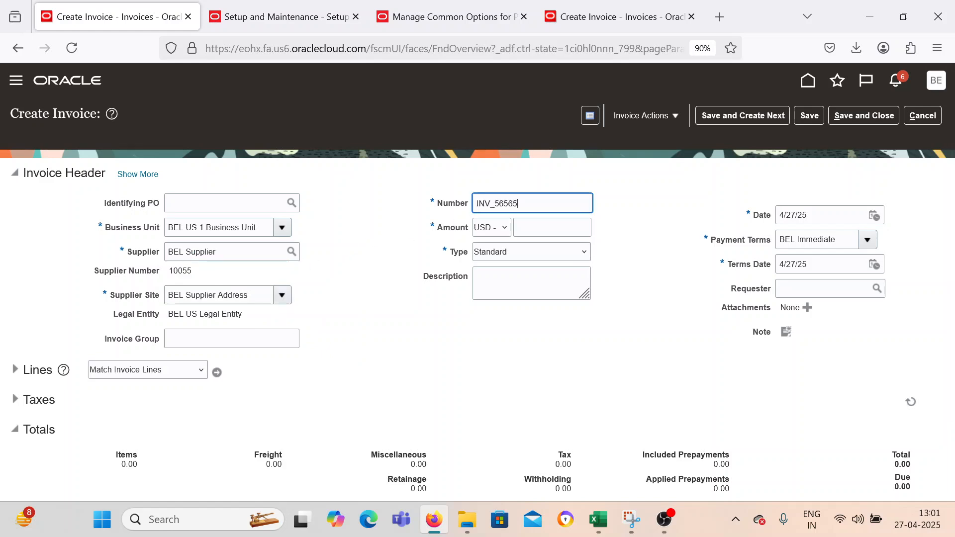
key("Tab")
key("Tab")
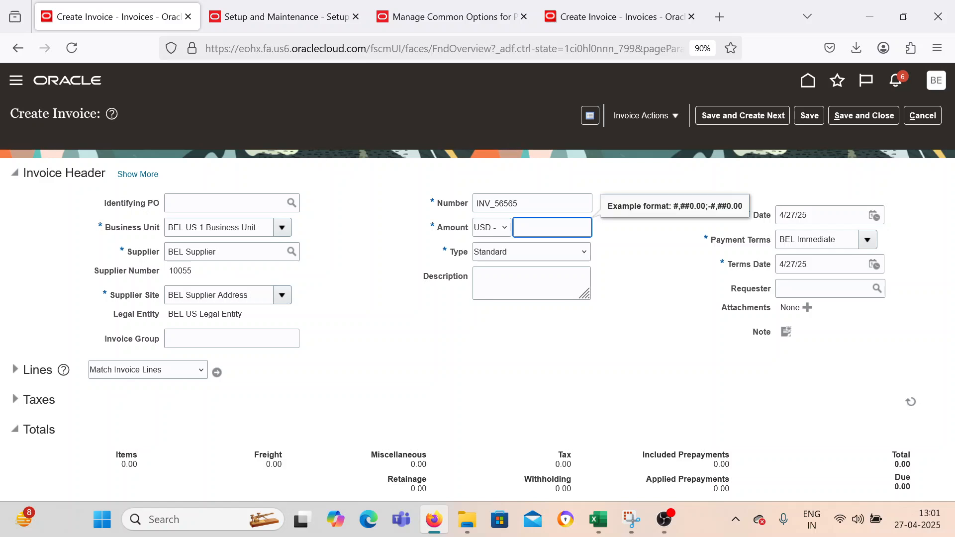
type("20")
key("Tab")
key("Tab")
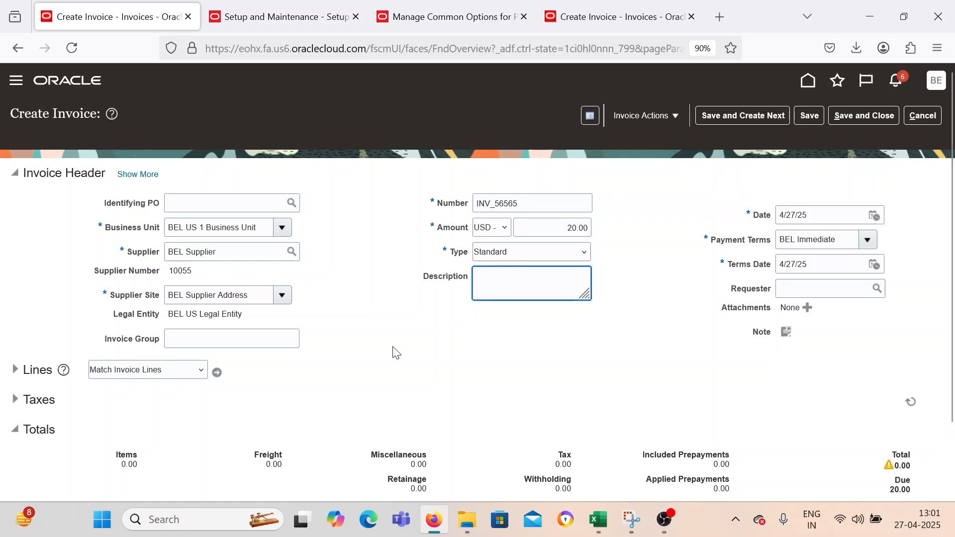
left_click(15, 369)
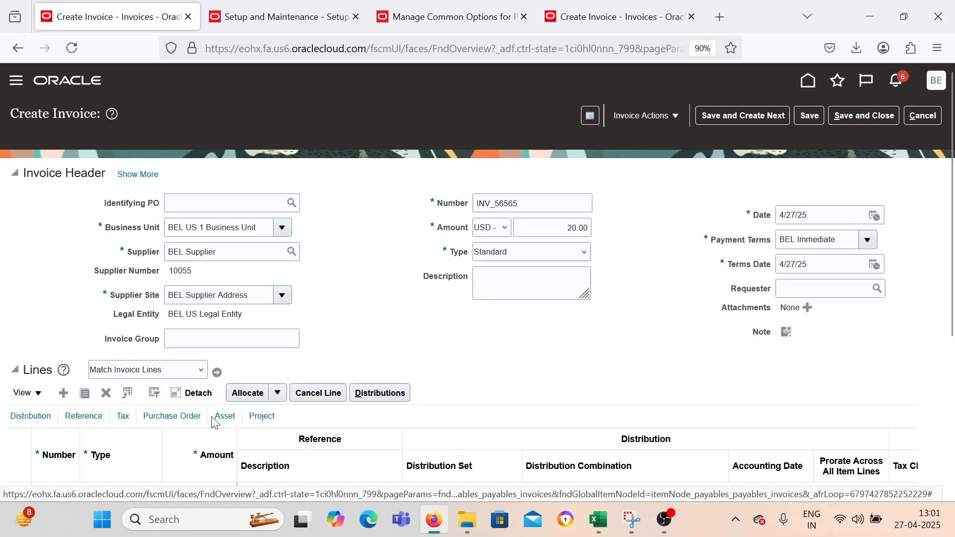
Expand the full invoice header and examine the Allow prepayment application option for the standard invoice.
left_click(144, 176)
scroll(404, 317, "down", 2)
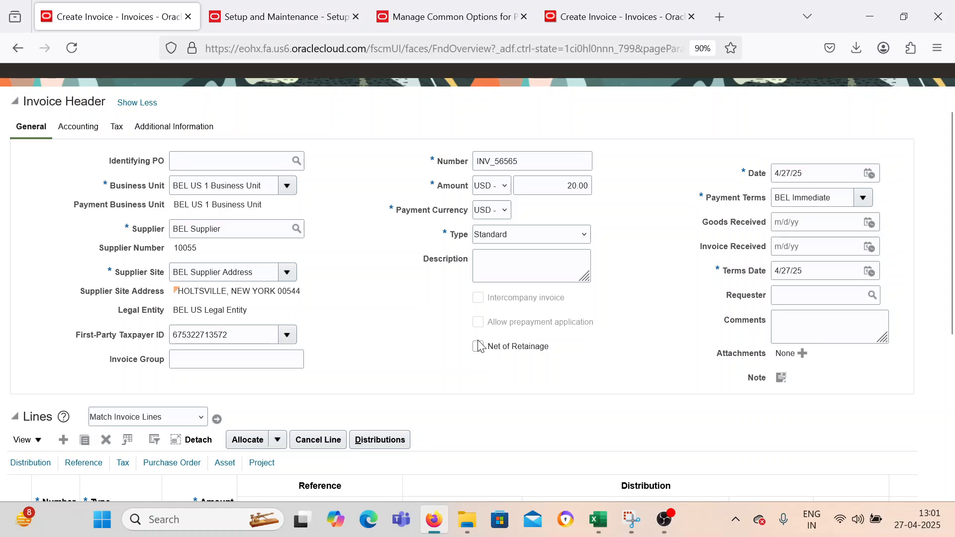
scroll(471, 340, "up", 2)
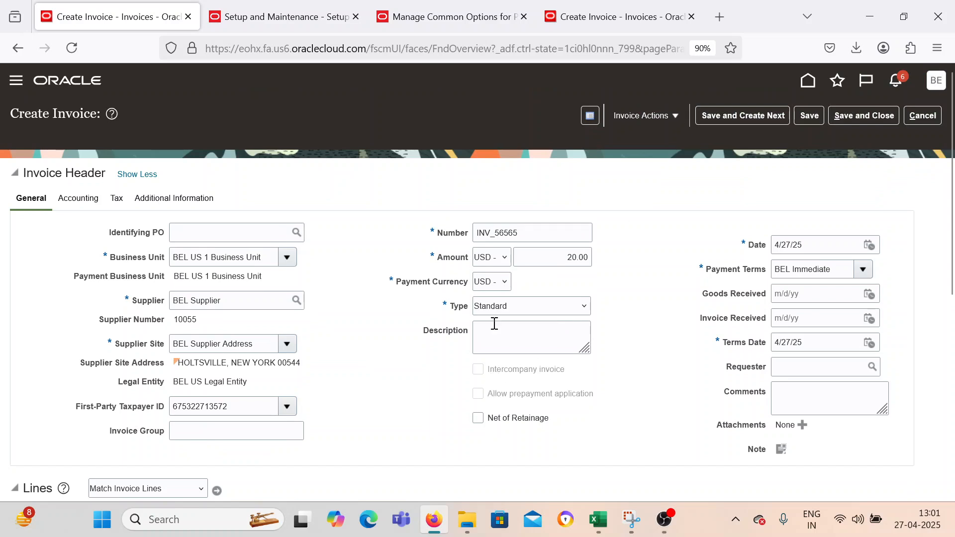
scroll(503, 392, "down", 2)
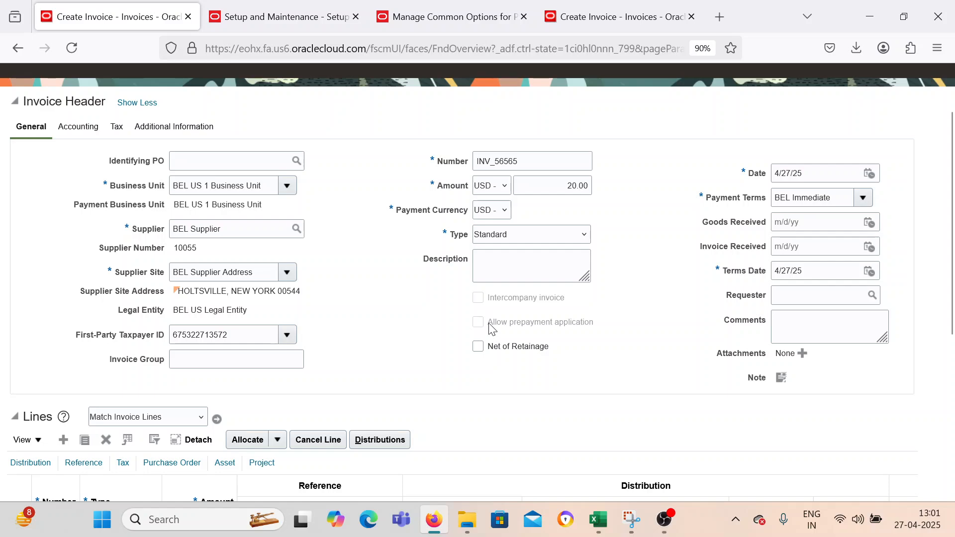
scroll(411, 368, "down", 5)
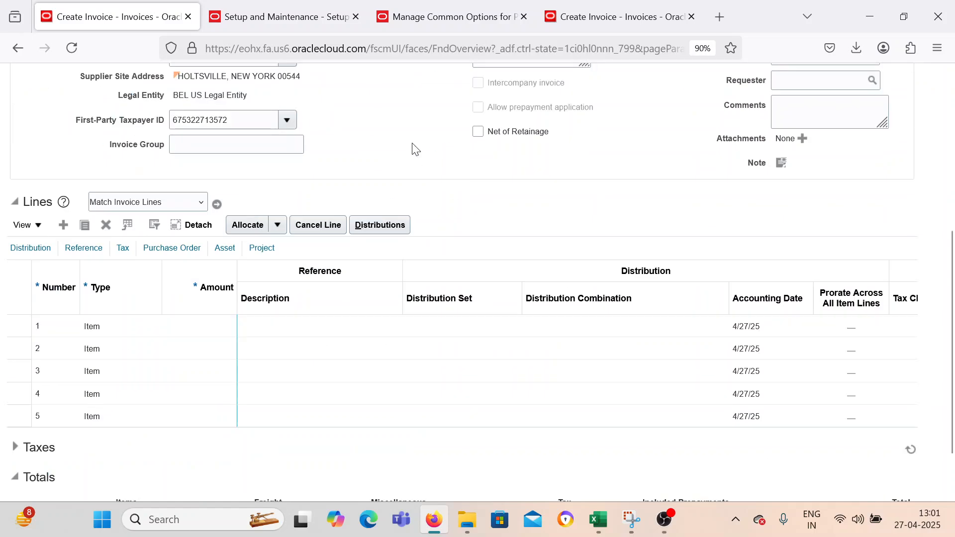
scroll(442, 176, "up", 3)
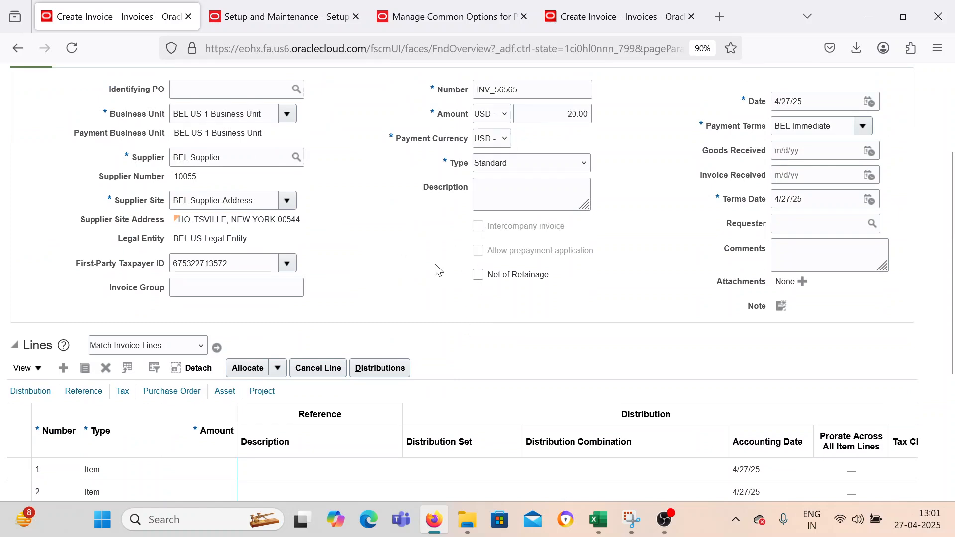
left_click(199, 467)
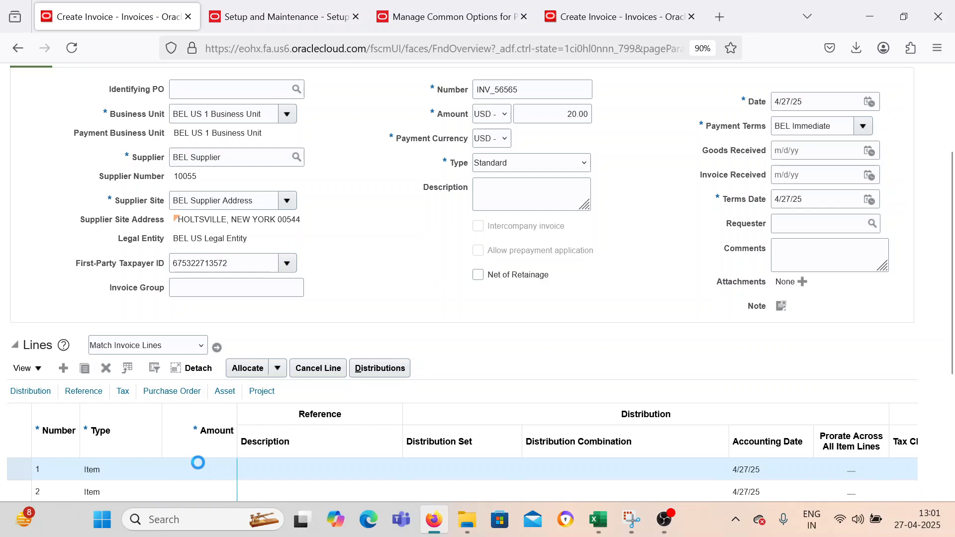
type("20")
key("Tab")
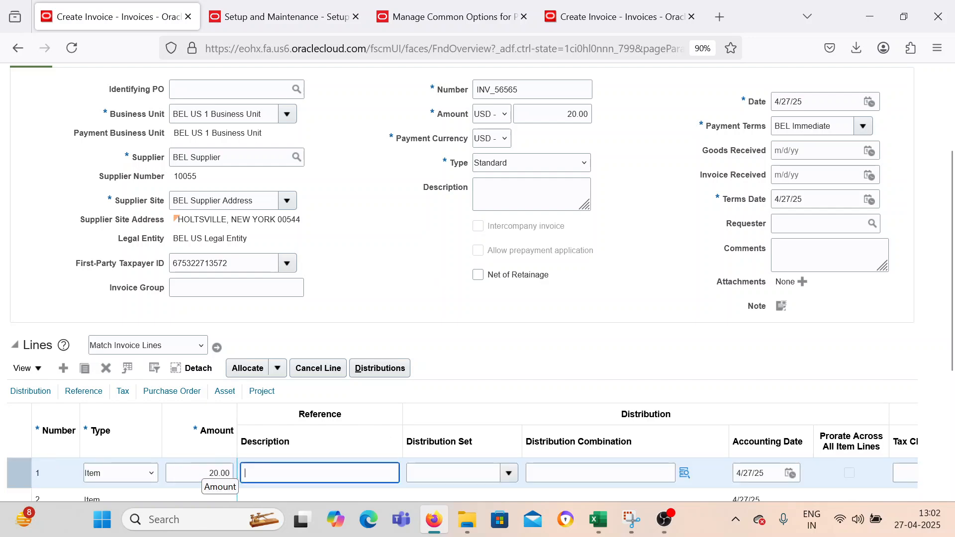
left_click(686, 473)
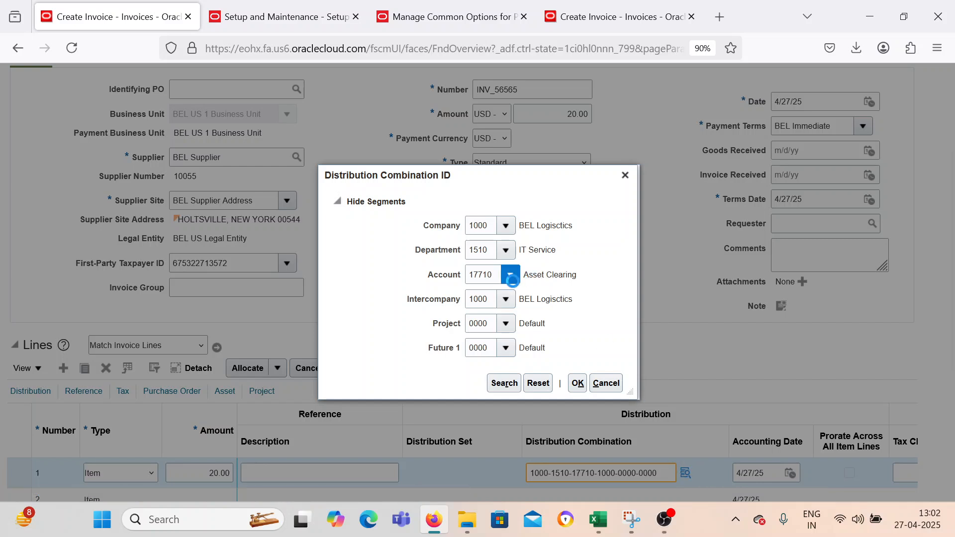
left_click(510, 275)
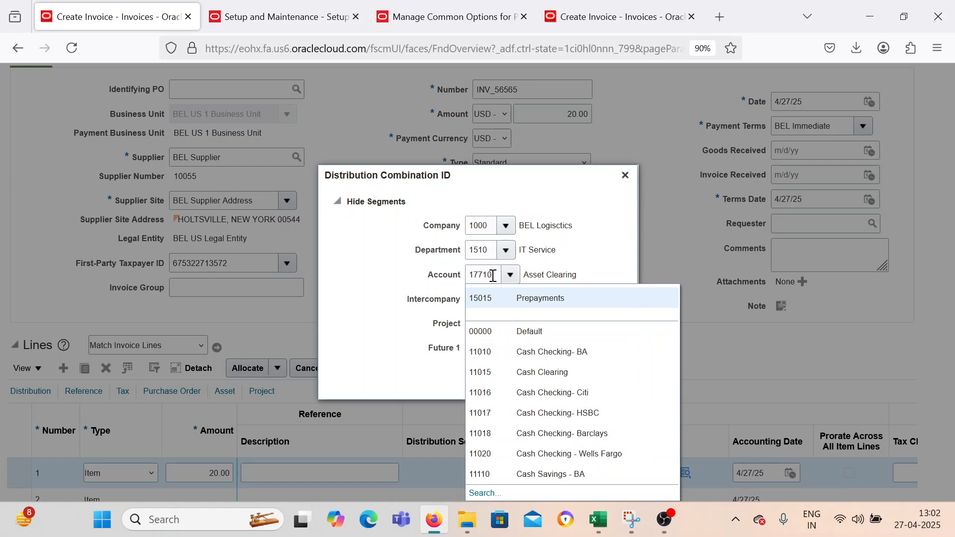
left_click(628, 277)
left_click(578, 384)
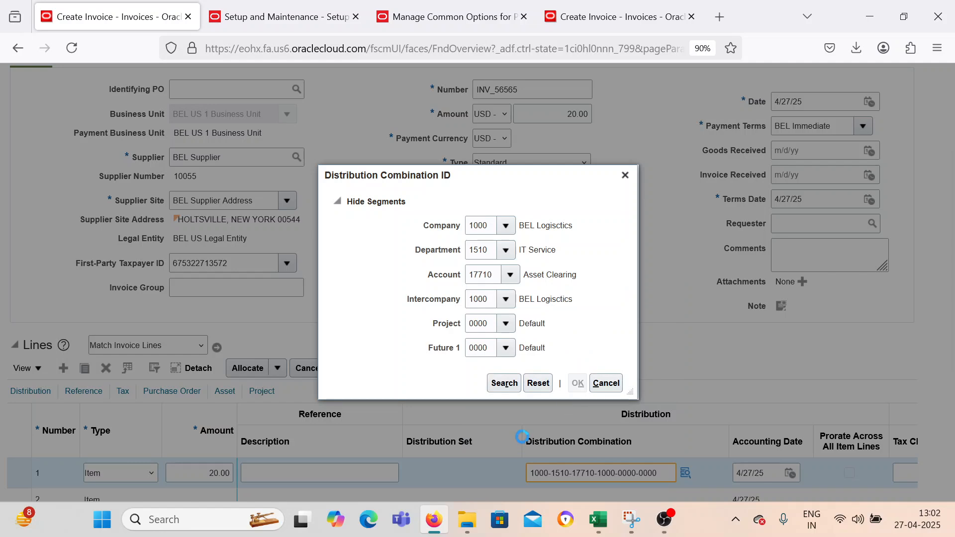
Open the prepayments available for application to the invoice and select PRE_0123.
scroll(629, 284, "up", 3)
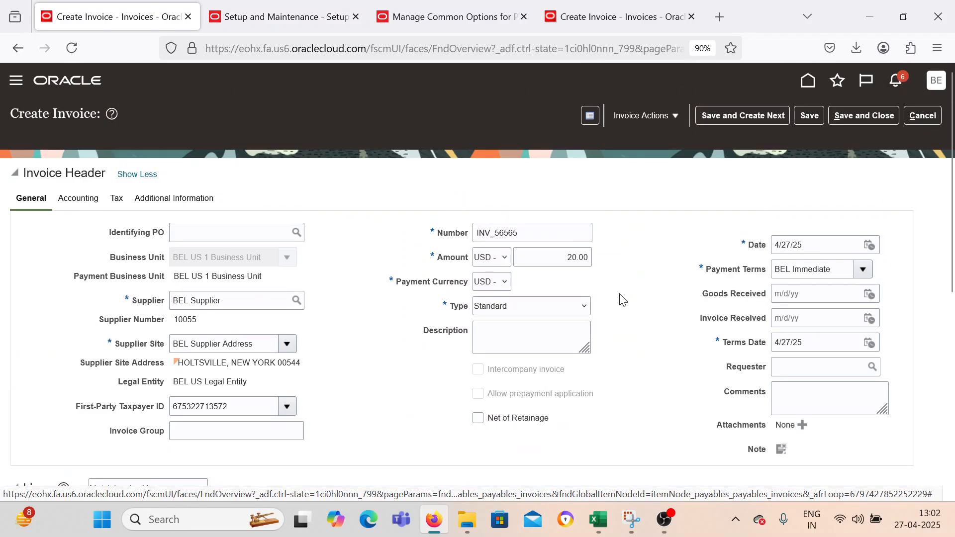
left_click(640, 112)
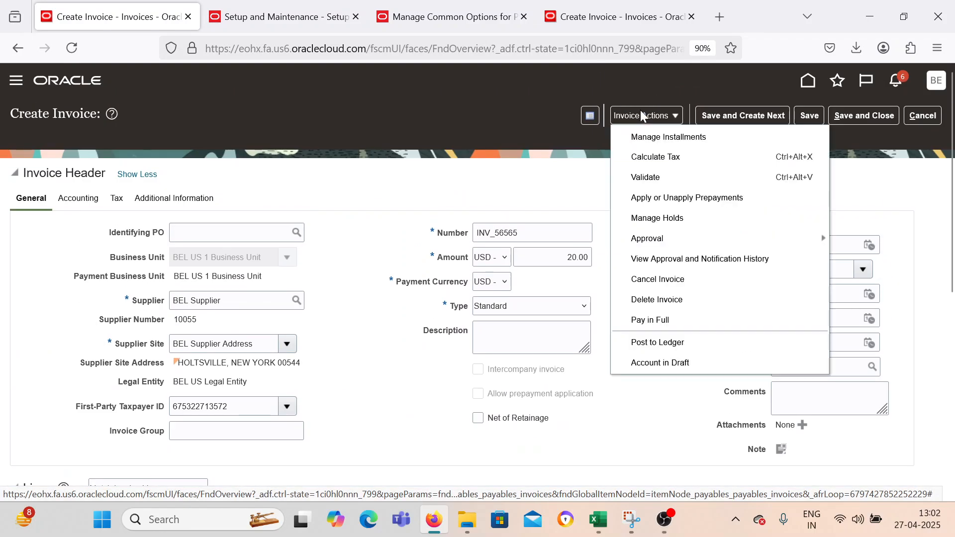
left_click(669, 202)
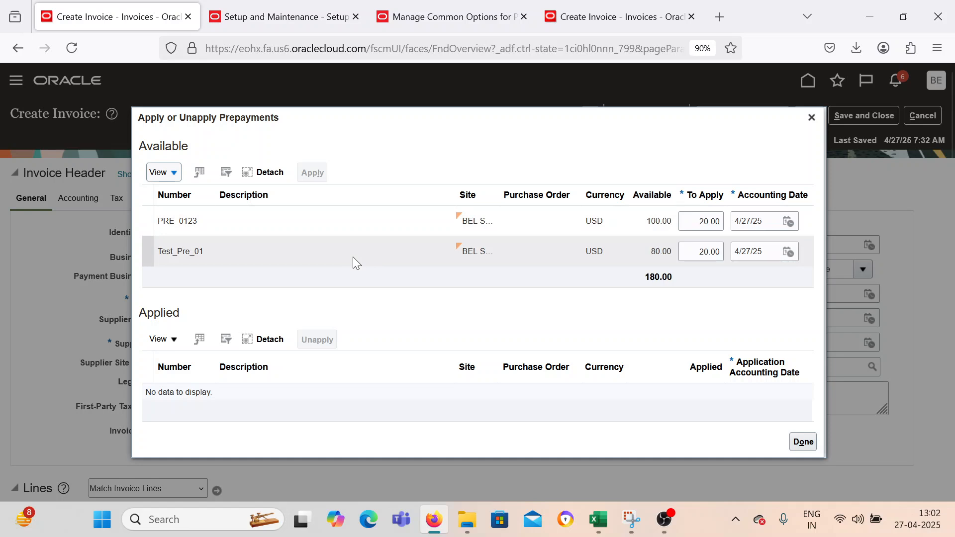
left_click(348, 225)
left_click(298, 228)
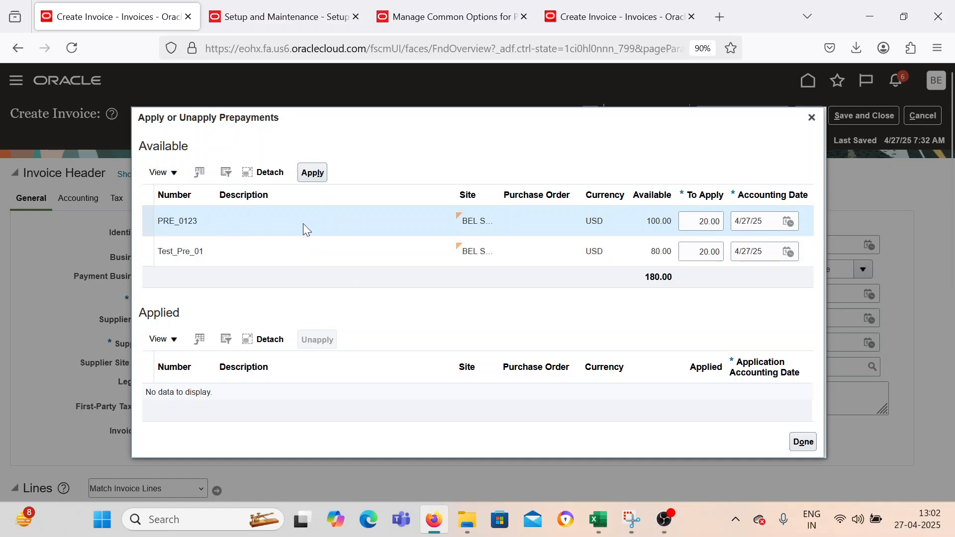
Copy the prepayment number PRE_0123, switch to the Excel worksheet and paste it into an empty cell in column D.
double_click(188, 221)
key("ctrl+c")
left_click(598, 519)
left_click(512, 449)
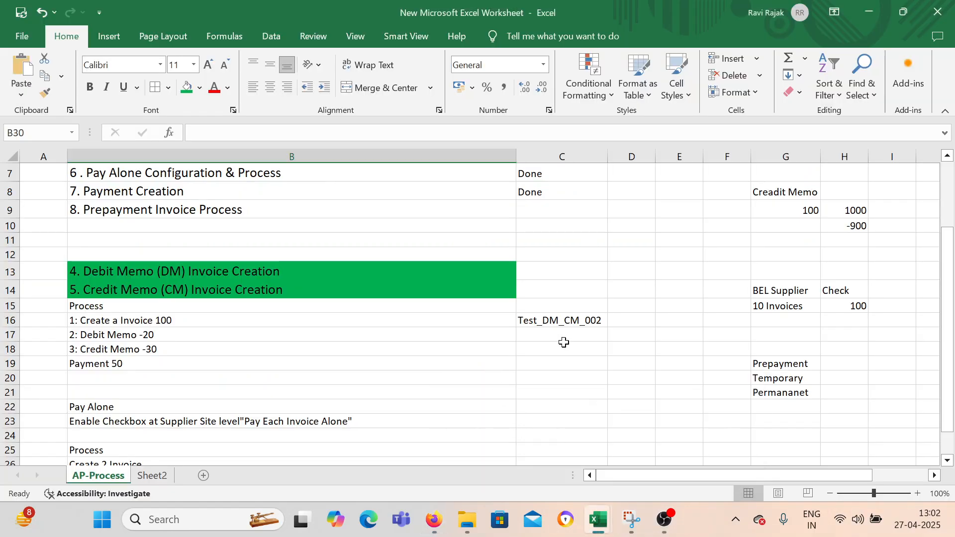
left_click(643, 266)
key("ctrl+v")
left_click(634, 305)
Return to Oracle in the browser and apply 20.00 USD of prepayment PRE_0123 to the invoice.
left_click(434, 519)
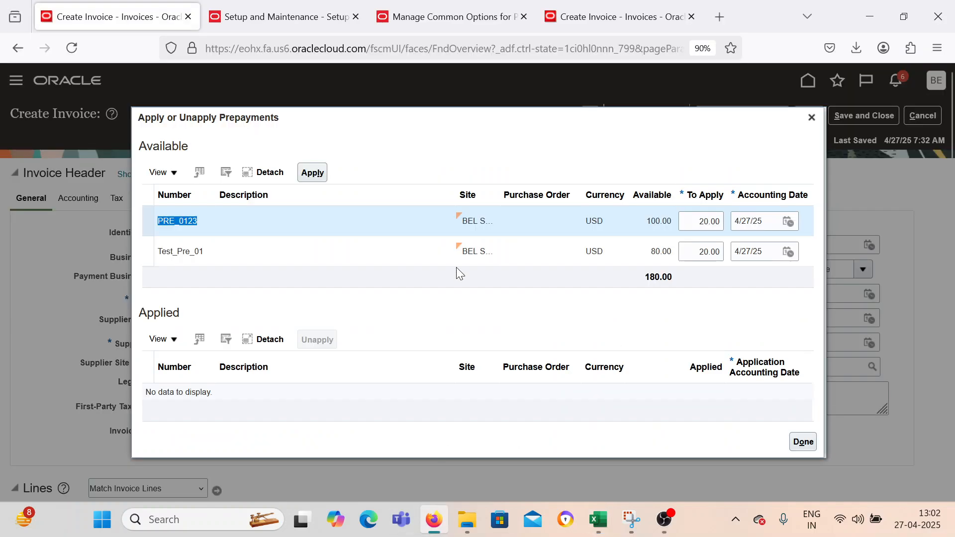
left_click(313, 174)
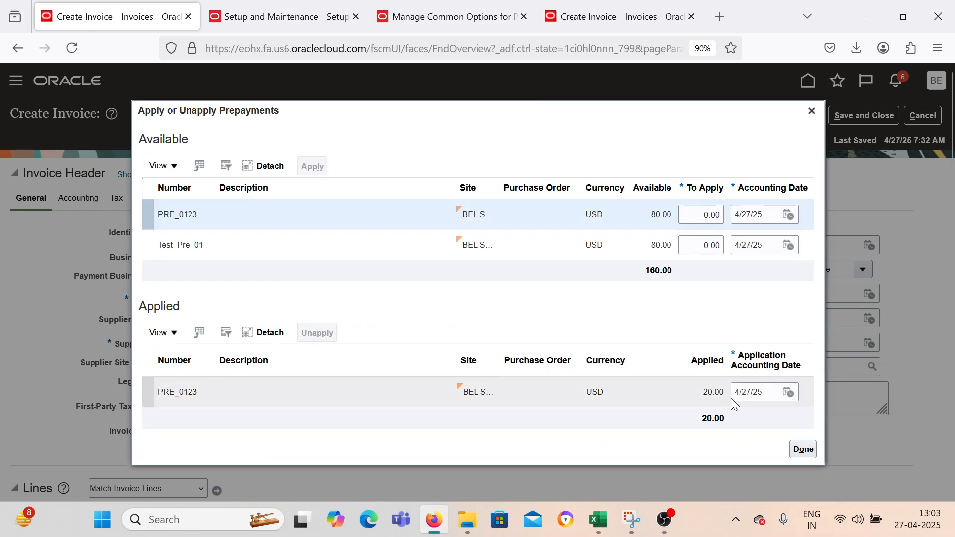
left_click(801, 448)
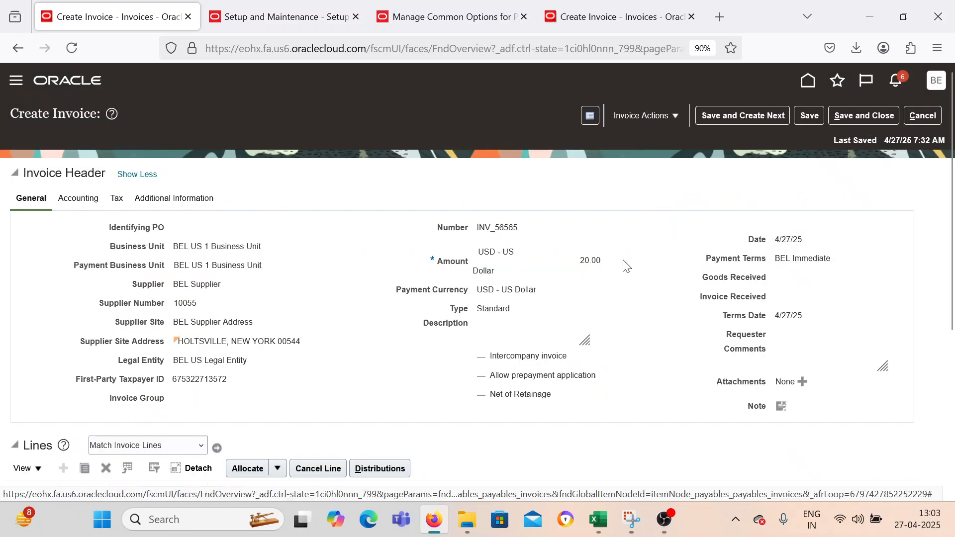
Validate invoice INV_56565, check its prepayment line and totals, and save and close it.
left_click(662, 114)
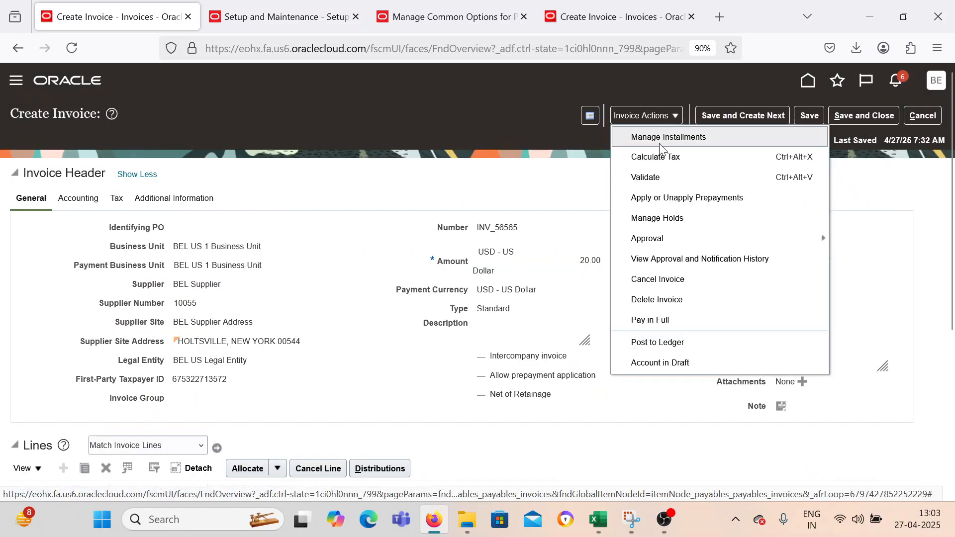
left_click(660, 175)
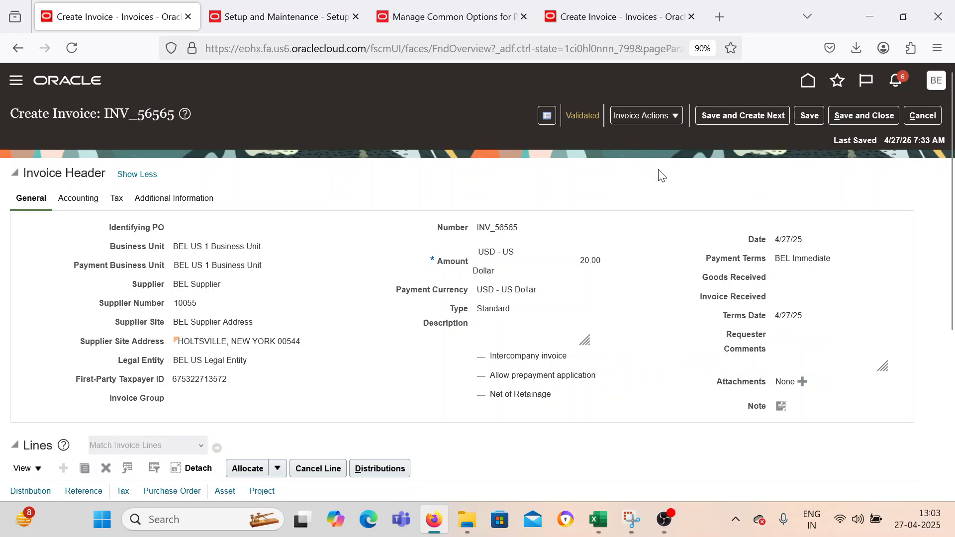
scroll(335, 221, "down", 5)
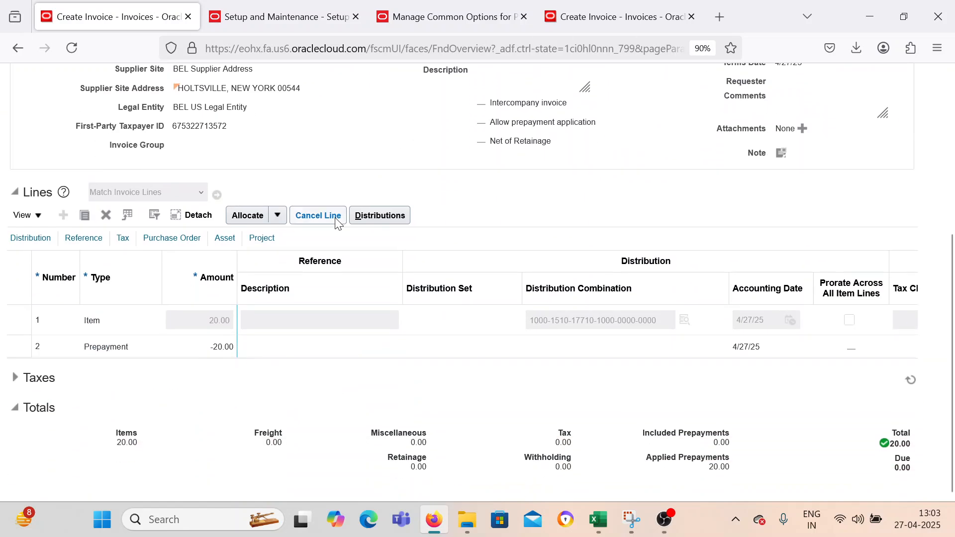
scroll(684, 281, "up", 5)
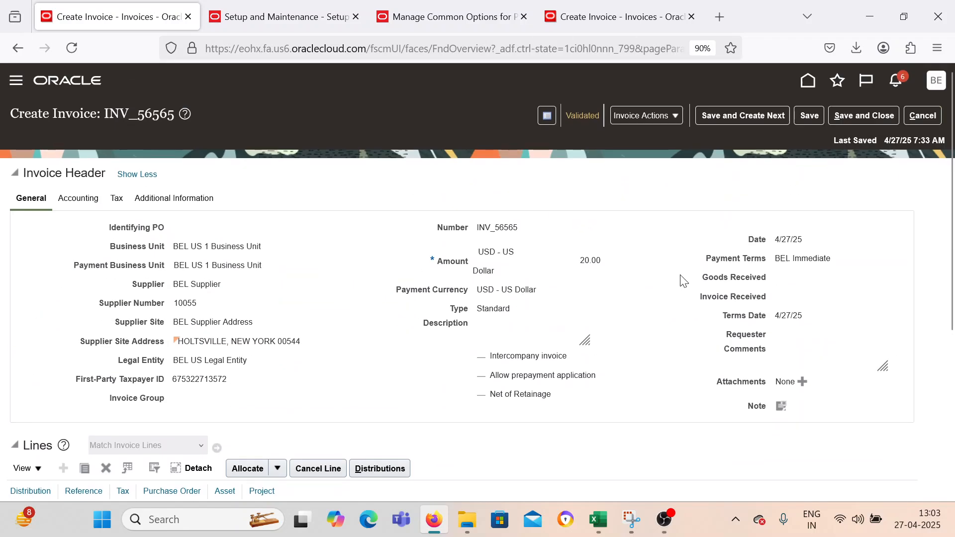
left_click(872, 118)
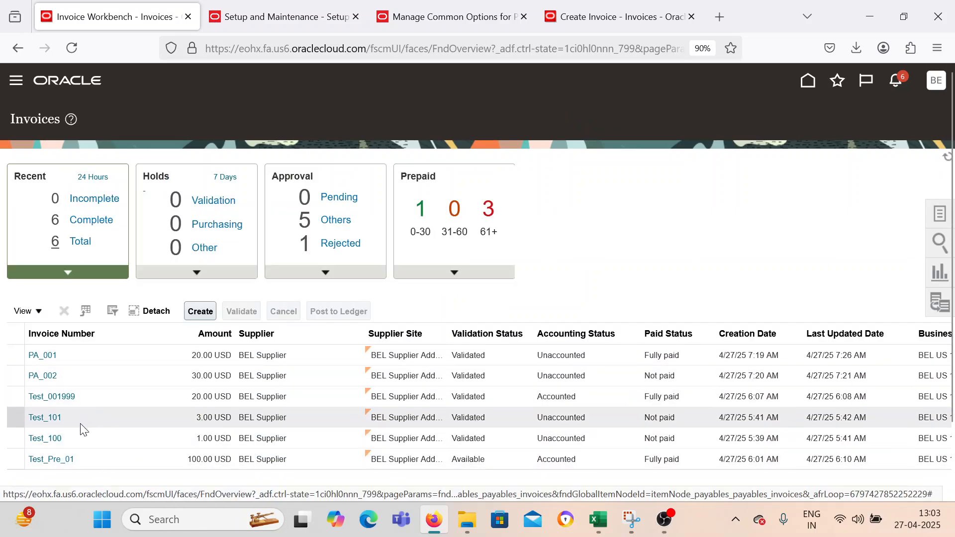
List the recent complete invoices and open prepayment PRE_0123.
left_click(87, 221)
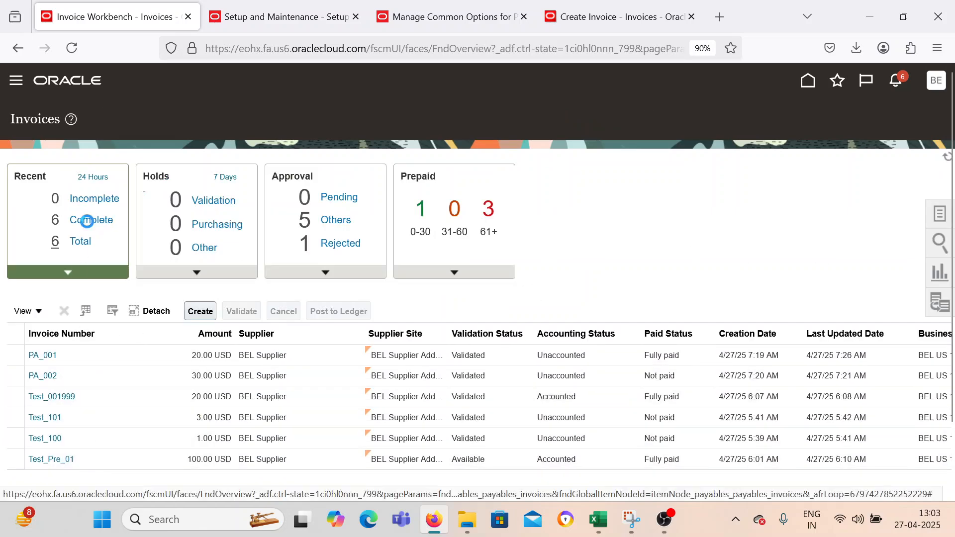
scroll(100, 420, "down", 2)
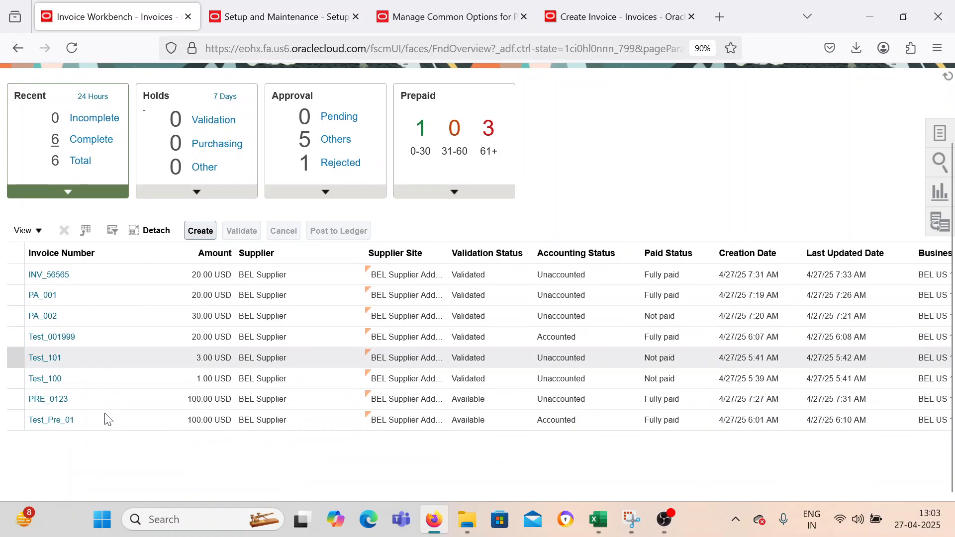
left_click(50, 399)
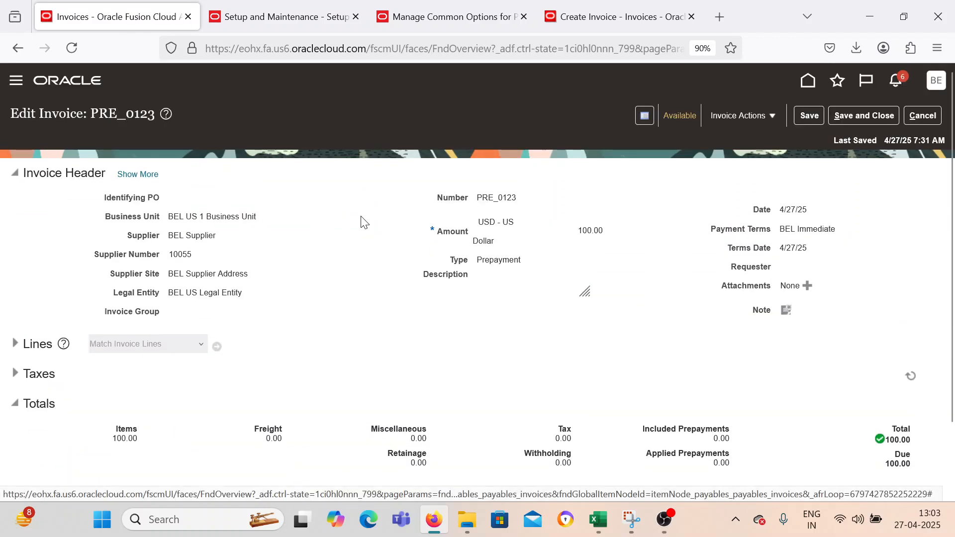
Examine the full header of PRE_0123, including its supplier and Allow prepayment application setting, and save and close it.
scroll(367, 229, "down", 1)
left_click(128, 104)
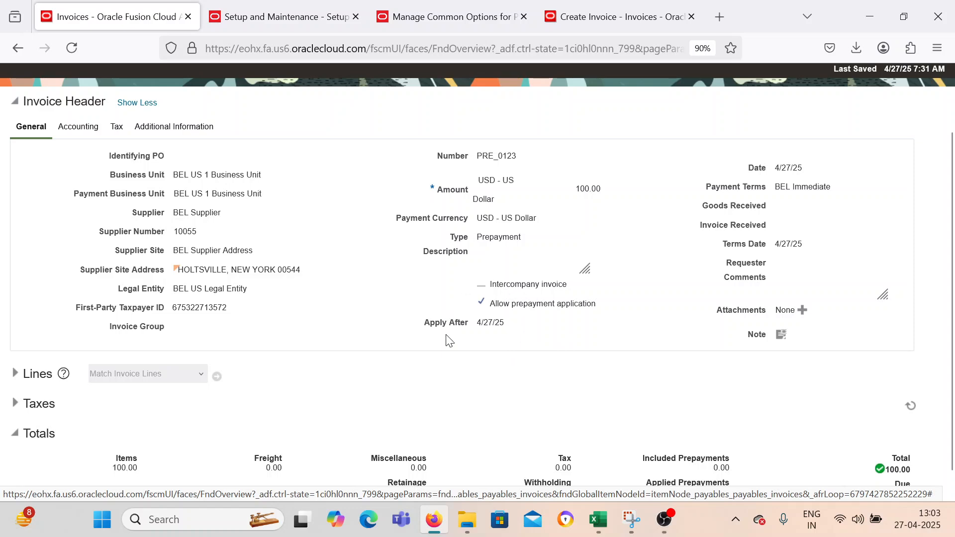
left_click_drag(177, 211, 241, 219)
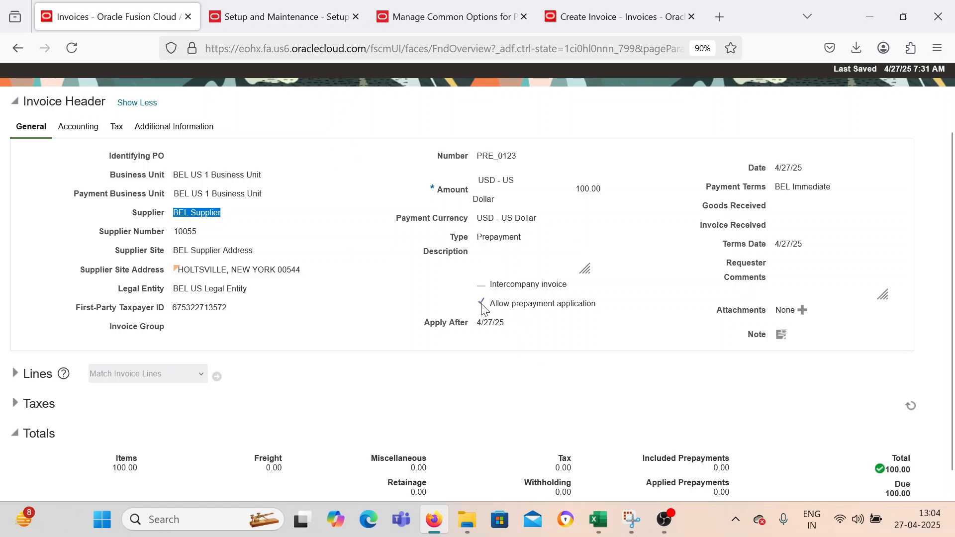
scroll(385, 298, "up", 2)
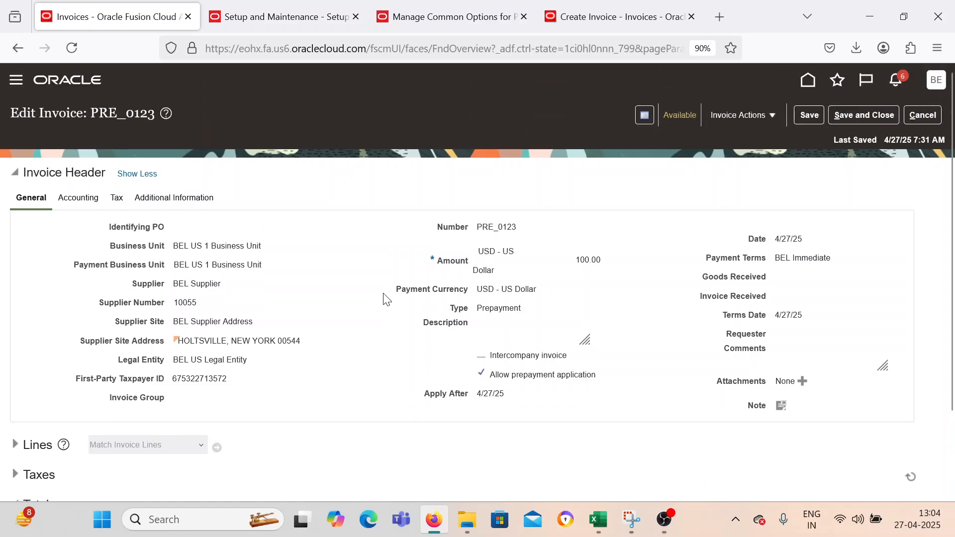
left_click(850, 116)
mouse_move(602, 525)
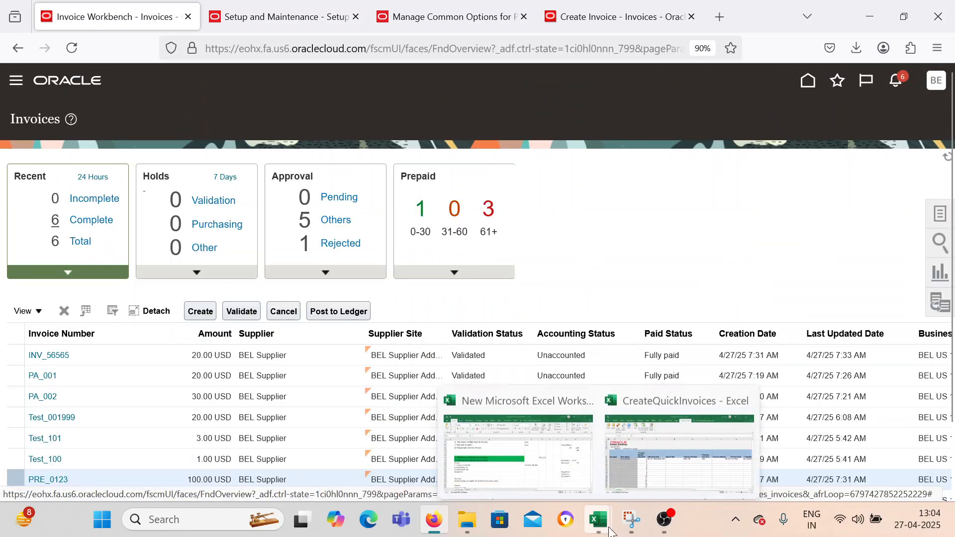
Switch to the New Microsoft Excel Worksheet and mark the Prepayment Invoice Process as Done by filling the status down to C9.
left_click(579, 480)
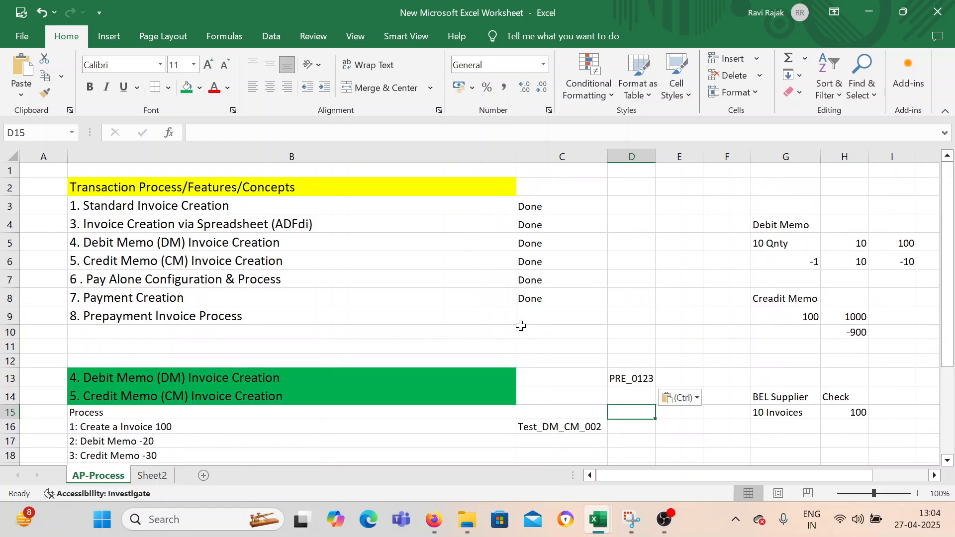
left_click(542, 294)
left_click_drag(611, 307, 612, 320)
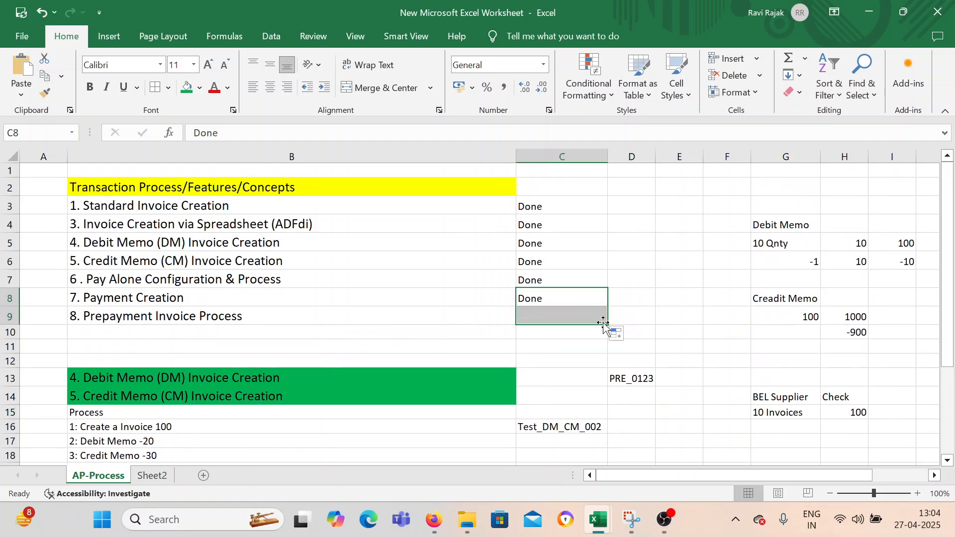
Review the list of transaction processes with their statuses and the process notes below it.
left_click(362, 332)
left_click_drag(141, 211, 533, 330)
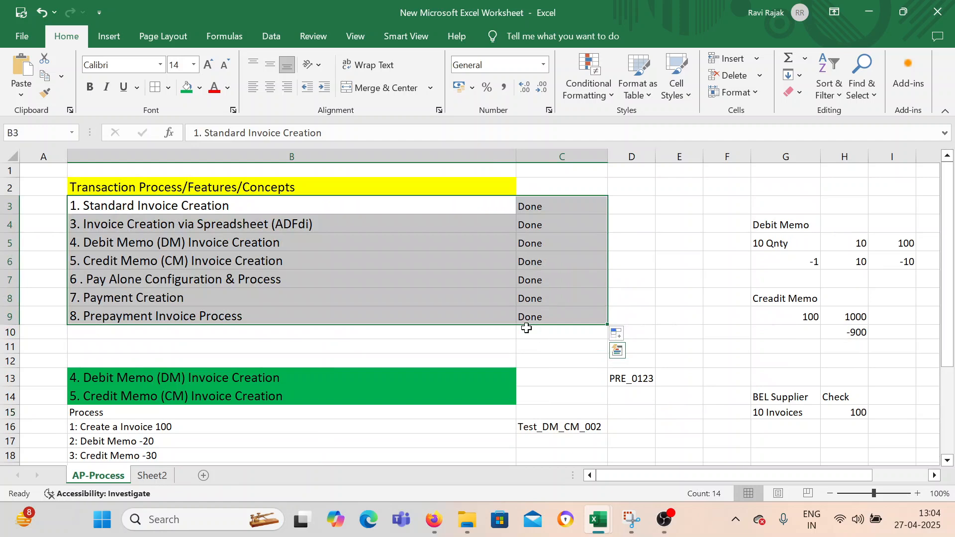
left_click(158, 334)
left_click_drag(154, 207, 527, 309)
left_click(541, 343)
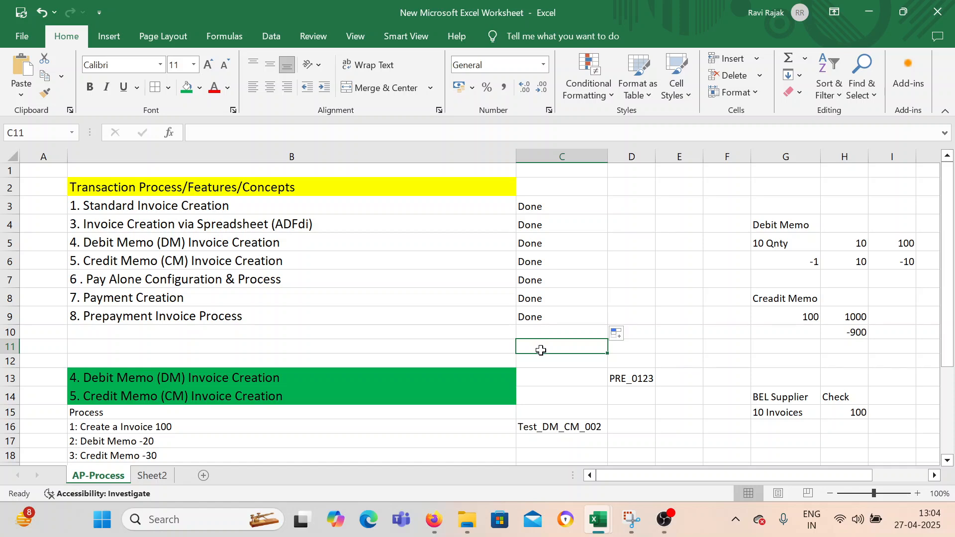
scroll(541, 350, "down", 1)
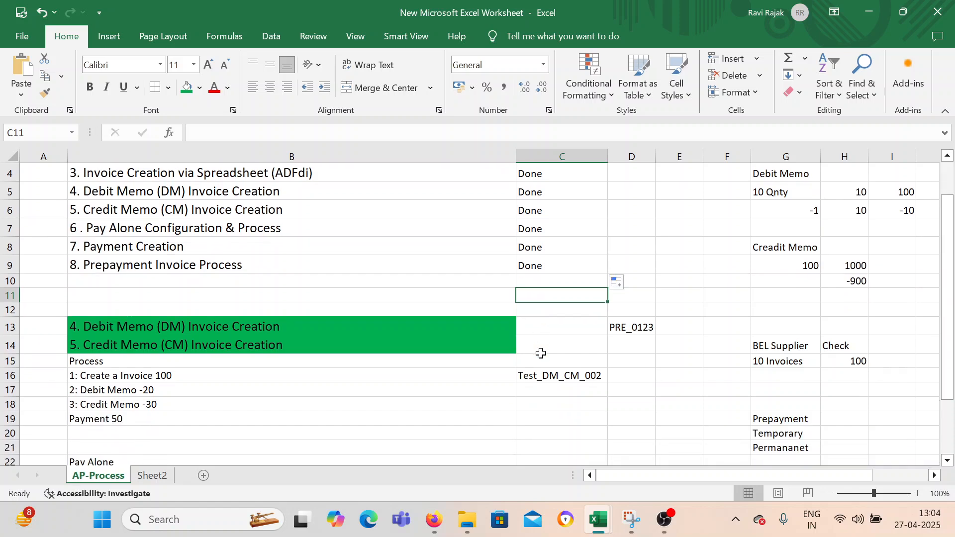
scroll(542, 354, "up", 1)
Widen column C slightly and narrow column B a little.
left_click_drag(608, 155, 613, 154)
left_click_drag(518, 154, 507, 155)
left_click(469, 262)
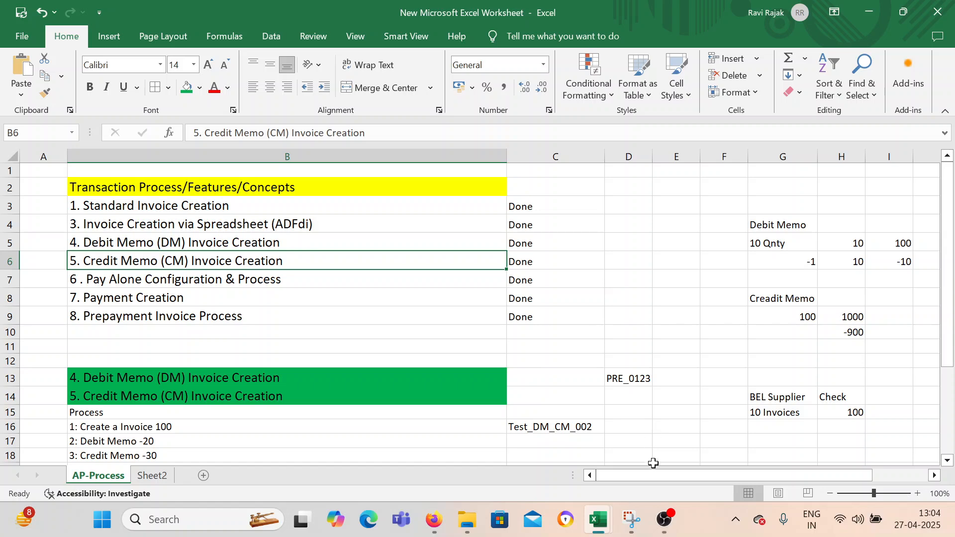
left_click(673, 521)
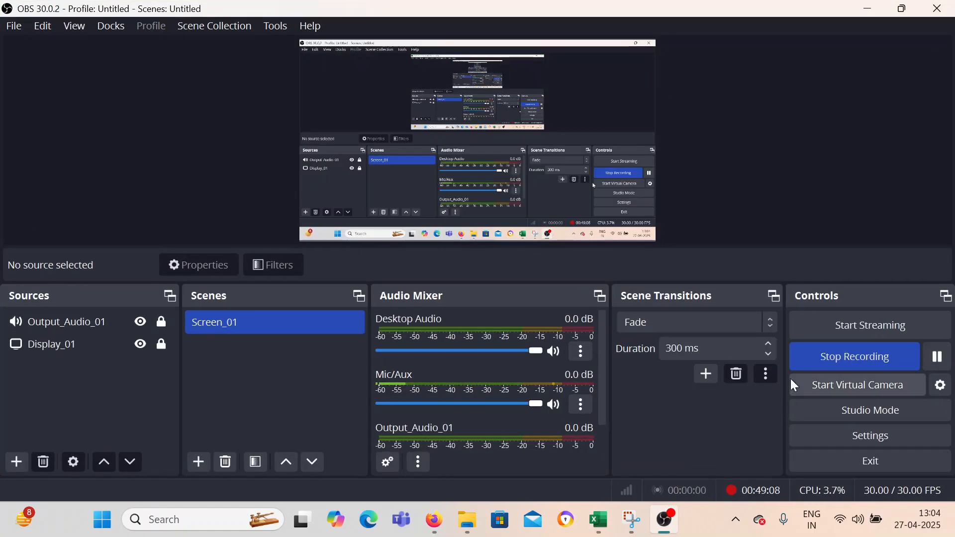